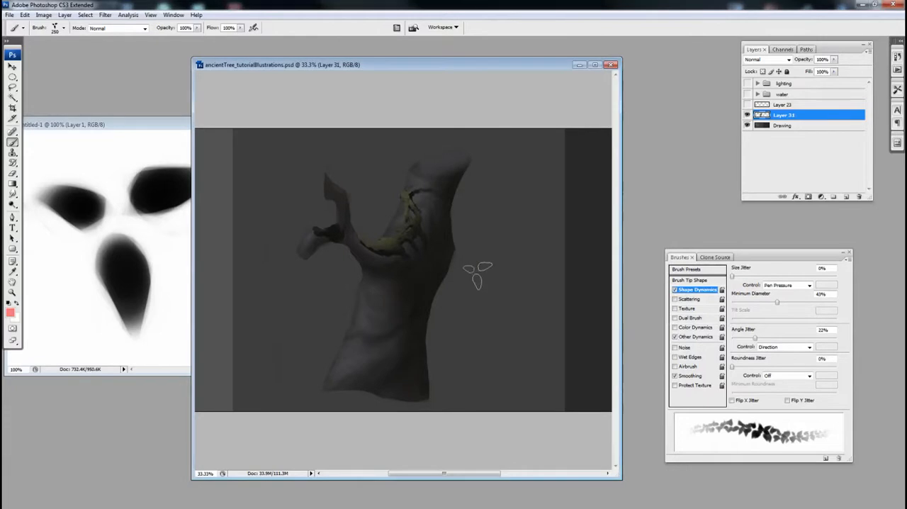
# Step: Choose the 125 px round brush preset, soften its edge and enlarge it to 150 px
pyautogui.rightClick(416, 172)
pyautogui.moveTo(485, 212); pyautogui.dragTo(492, 164)
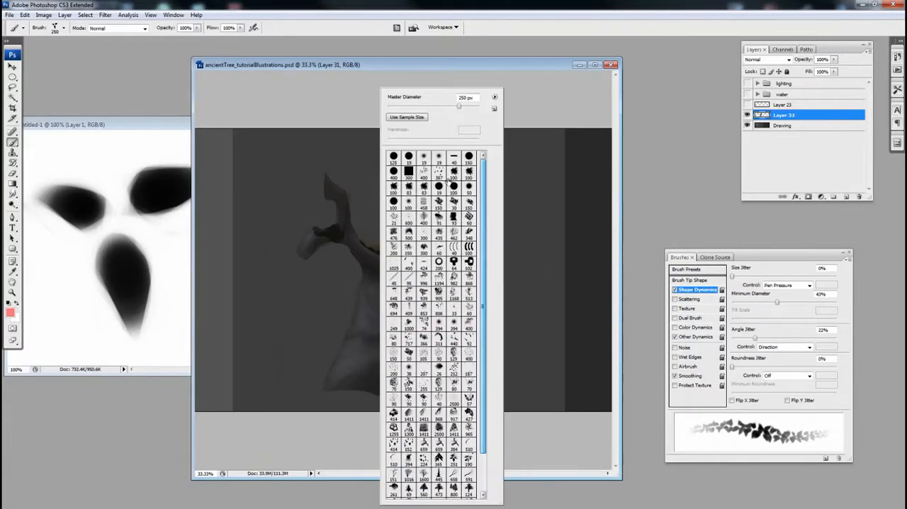
pyautogui.click(394, 157)
pyautogui.click(470, 69)
pyautogui.press('space')
pyautogui.moveTo(437, 236); pyautogui.dragTo(434, 236)
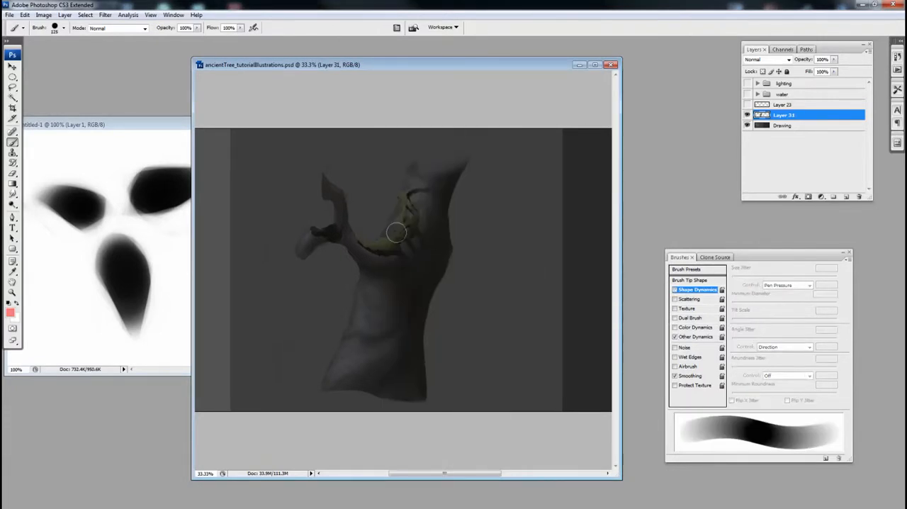
pyautogui.hotkey('shift', '[')
pyautogui.press(']')
pyautogui.hotkey('ctrl', 'z')
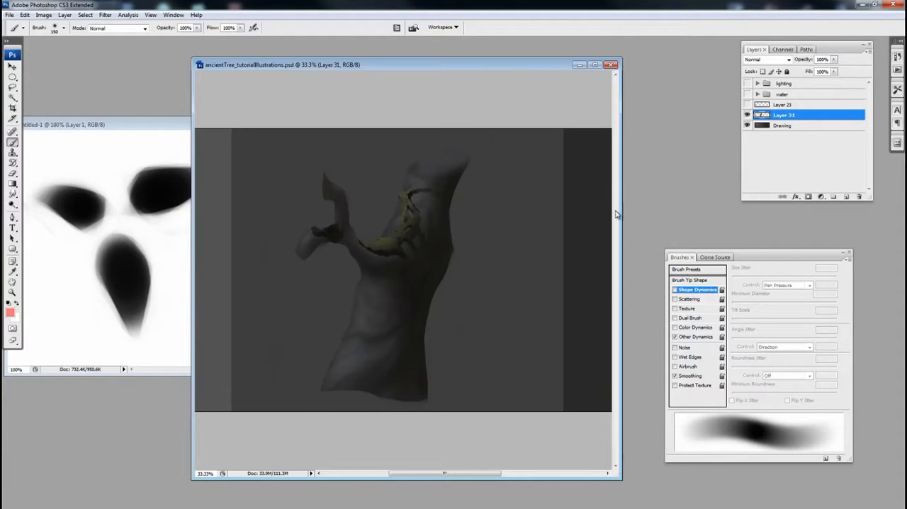
pyautogui.moveTo(453, 246); pyautogui.dragTo(459, 246)
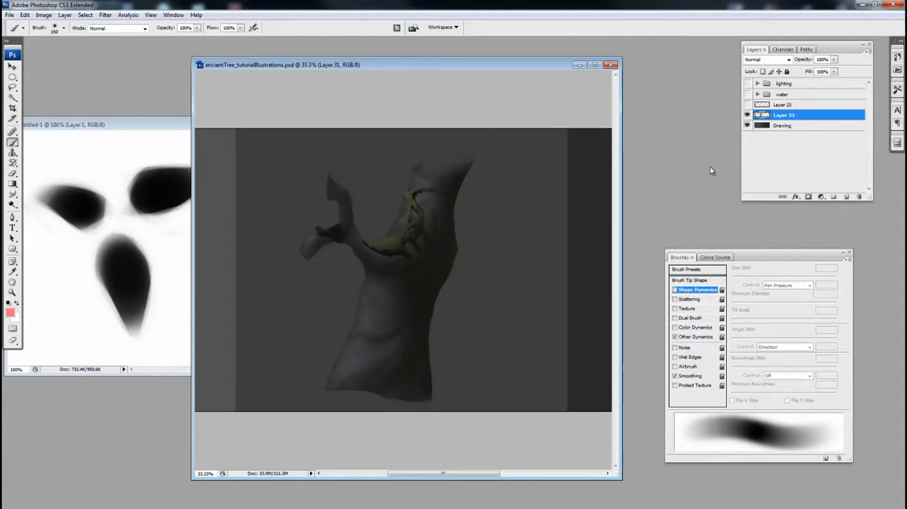
# Step: Try raising Layer 31's saturation to +67 with Hue/Saturation, compare the layer's visibility, and cancel the adjustment
pyautogui.hotkey('ctrl', 'u')
pyautogui.moveTo(609, 199); pyautogui.dragTo(639, 205)
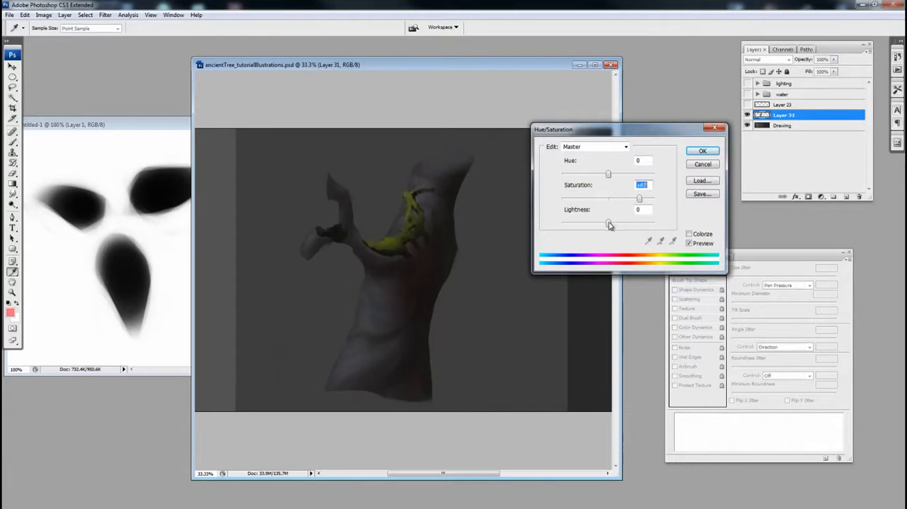
pyautogui.click(702, 151)
pyautogui.click(747, 115)
pyautogui.click(747, 115)
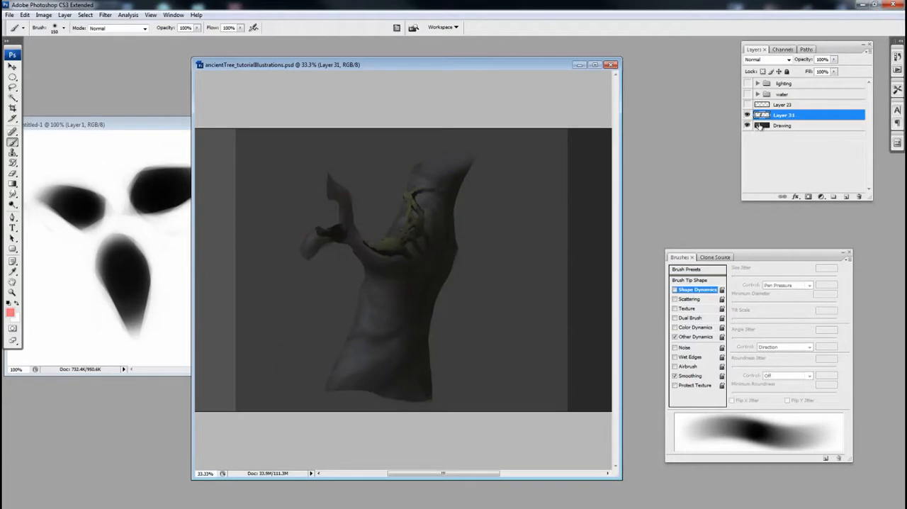
pyautogui.hotkey('ctrl', 'u')
pyautogui.moveTo(609, 200); pyautogui.dragTo(625, 201)
pyautogui.click(694, 164)
pyautogui.press('b')
# Step: Add a Color Balance adjustment layer above Layer 31 with midtone levels -6, +12 and -7, and compare it hidden and shown
pyautogui.click(820, 197)
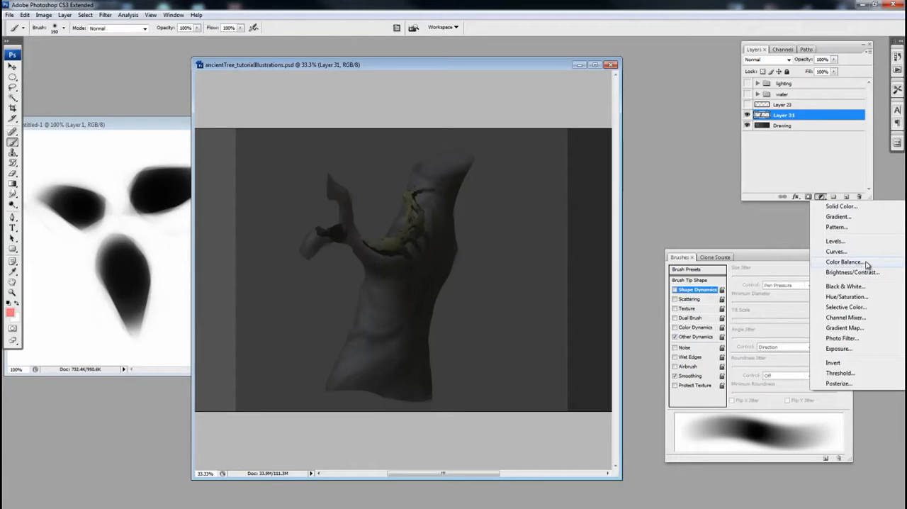
pyautogui.click(866, 263)
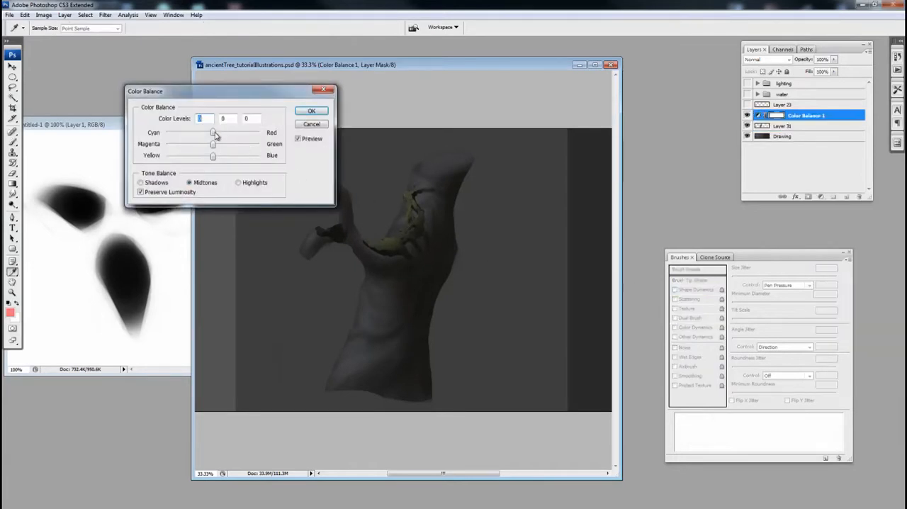
pyautogui.moveTo(248, 101); pyautogui.dragTo(329, 92)
pyautogui.moveTo(293, 126)
pyautogui.mouseDown()
pyautogui.moveTo(287, 150)
pyautogui.moveTo(296, 136)
pyautogui.moveTo(289, 127)
pyautogui.moveTo(302, 127)
pyautogui.moveTo(290, 126)
pyautogui.moveTo(298, 137)
pyautogui.mouseUp()
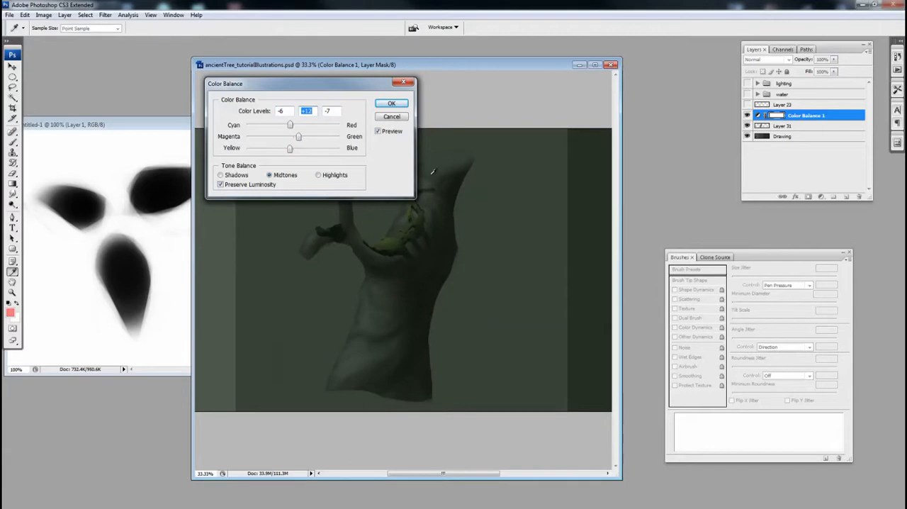
pyautogui.click(396, 117)
pyautogui.click(748, 117)
pyautogui.click(749, 118)
pyautogui.moveTo(822, 116)
pyautogui.mouseDown()
pyautogui.moveTo(827, 187)
pyautogui.moveTo(808, 117)
pyautogui.mouseUp()
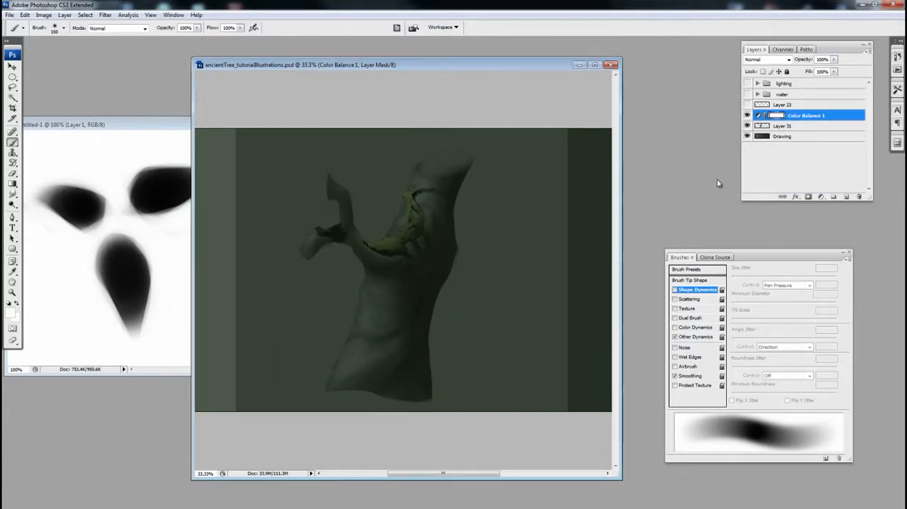
pyautogui.moveTo(457, 233); pyautogui.dragTo(460, 227)
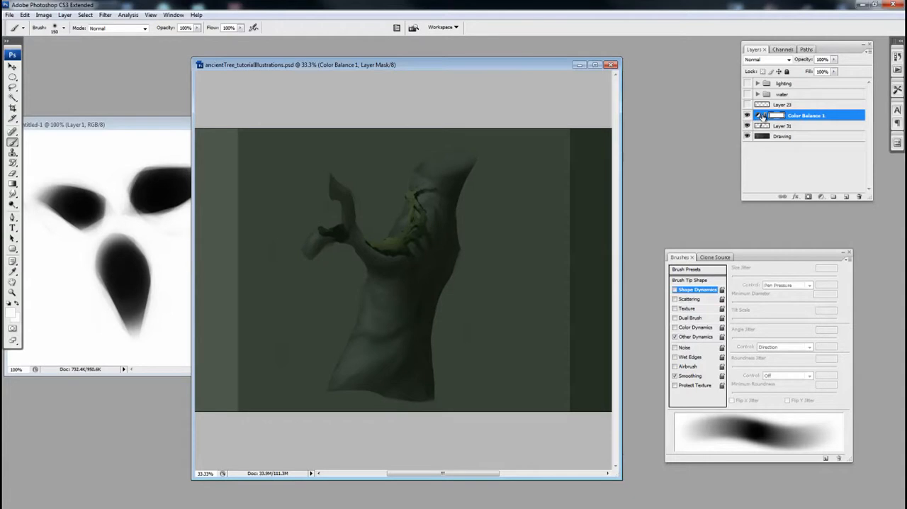
# Step: Clip the Color Balance 1 adjustment to Layer 31 so it tints only the tree trunk
pyautogui.click(748, 126)
pyautogui.click(748, 125)
pyautogui.keyDown('alt'); pyautogui.click(770, 121); pyautogui.keyUp('alt')
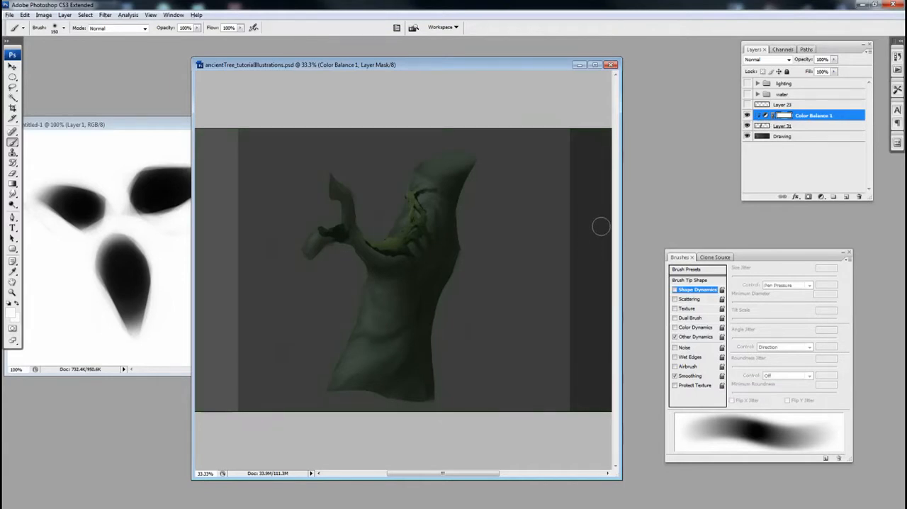
pyautogui.moveTo(531, 246); pyautogui.dragTo(526, 249)
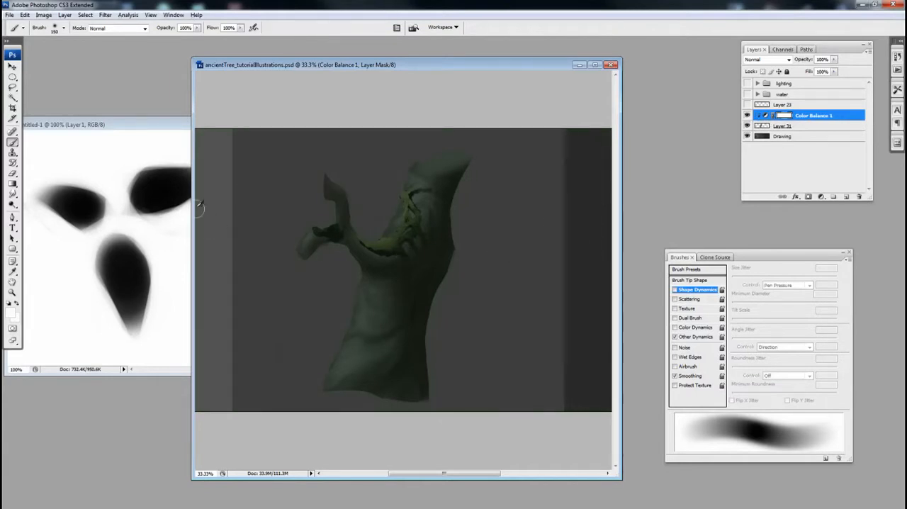
pyautogui.moveTo(429, 228); pyautogui.dragTo(427, 228)
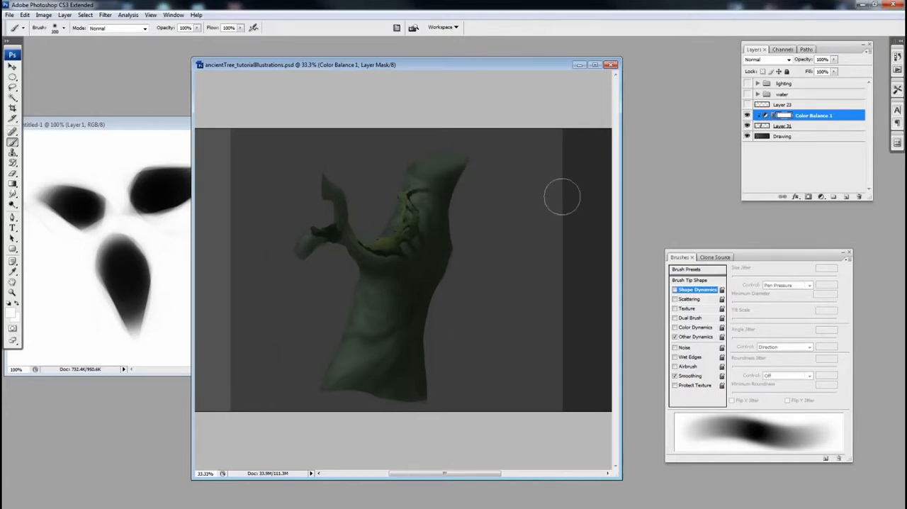
# Step: Set the foreground colour to black and the soft brush size to 300 px for painting the Color Balance 1 mask
pyautogui.press('[')
pyautogui.press('[')
pyautogui.press('[')
pyautogui.click(10, 311)
pyautogui.click(336, 314)
pyautogui.click(549, 191)
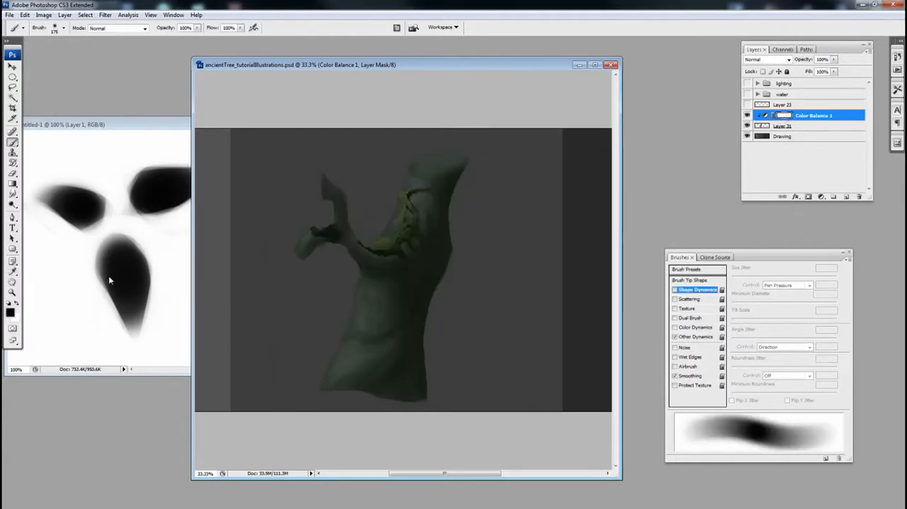
pyautogui.click(139, 129)
pyautogui.click(363, 65)
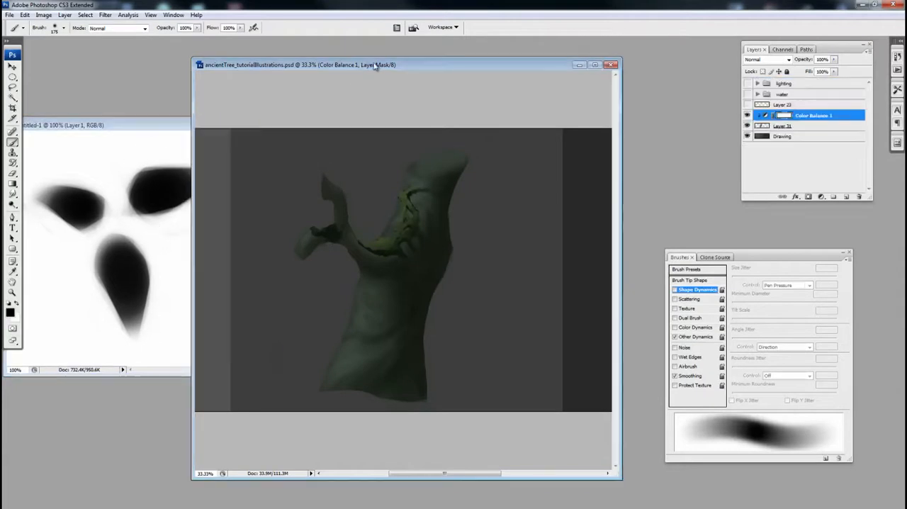
pyautogui.press(']')
pyautogui.press(']')
pyautogui.press(']')
# Step: Paint black on the Color Balance 1 mask over the lower trunk, and restore the green tint with white around the moss
pyautogui.moveTo(427, 228); pyautogui.dragTo(430, 262)
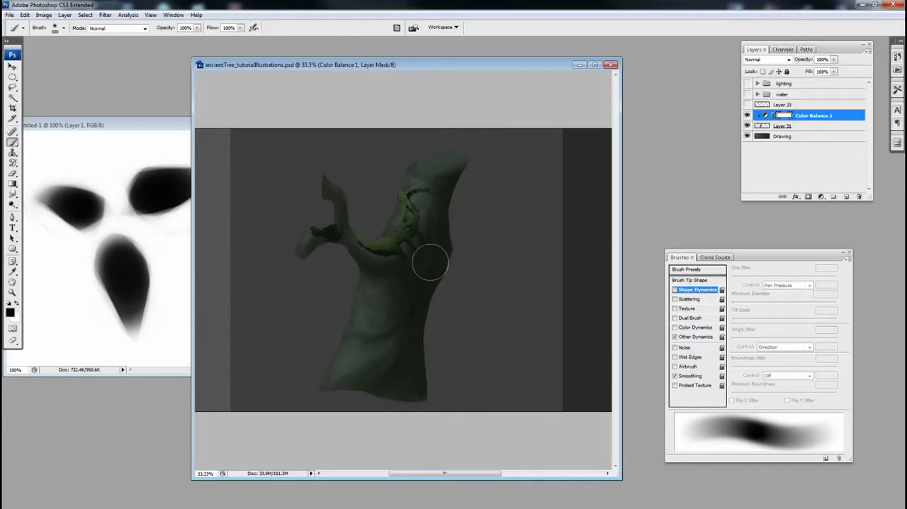
pyautogui.moveTo(333, 336); pyautogui.dragTo(329, 336)
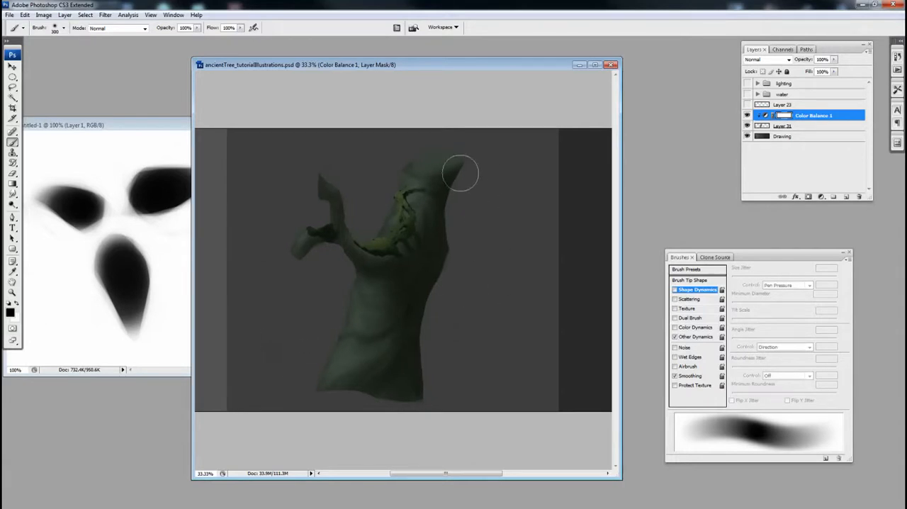
pyautogui.moveTo(457, 192)
pyautogui.mouseDown()
pyautogui.moveTo(459, 220)
pyautogui.moveTo(417, 322)
pyautogui.moveTo(413, 384)
pyautogui.mouseUp()
pyautogui.moveTo(346, 292)
pyautogui.mouseDown()
pyautogui.moveTo(334, 344)
pyautogui.moveTo(370, 356)
pyautogui.moveTo(351, 372)
pyautogui.moveTo(376, 361)
pyautogui.moveTo(406, 297)
pyautogui.moveTo(382, 298)
pyautogui.moveTo(406, 287)
pyautogui.moveTo(380, 276)
pyautogui.mouseUp()
pyautogui.press('x')
pyautogui.moveTo(402, 257)
pyautogui.mouseDown()
pyautogui.moveTo(358, 251)
pyautogui.moveTo(371, 257)
pyautogui.moveTo(429, 225)
pyautogui.moveTo(438, 189)
pyautogui.moveTo(430, 191)
pyautogui.moveTo(447, 191)
pyautogui.moveTo(422, 198)
pyautogui.mouseUp()
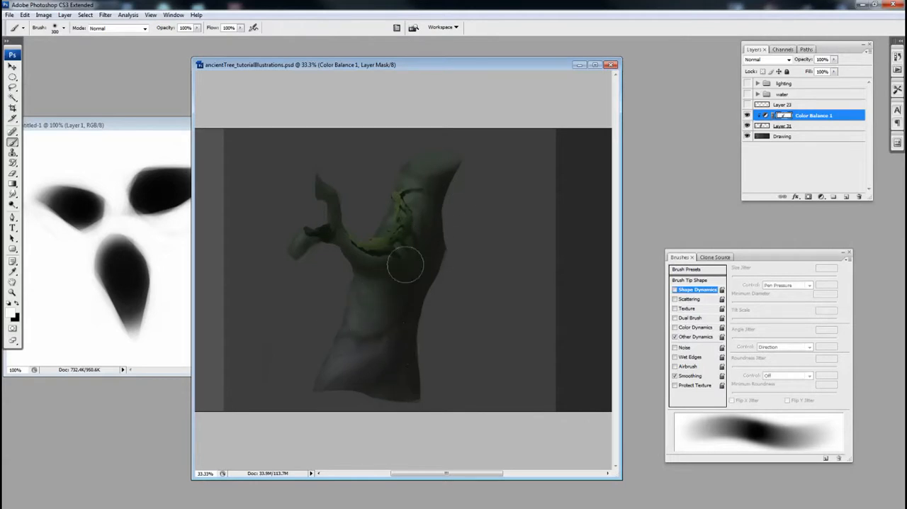
# Step: Add a second Color Balance adjustment layer with the midtones shifted toward red, and clip it to Layer 31
pyautogui.click(822, 197)
pyautogui.click(838, 258)
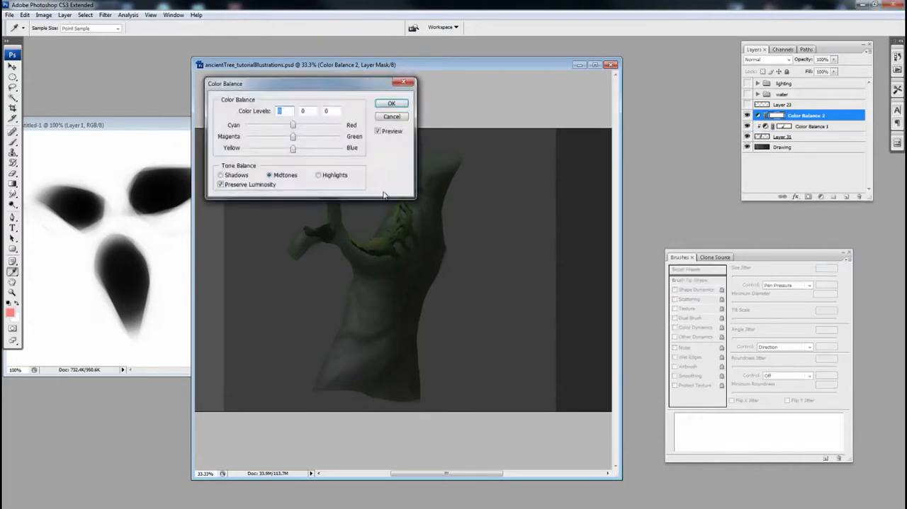
pyautogui.moveTo(296, 127); pyautogui.dragTo(309, 126)
pyautogui.click(391, 103)
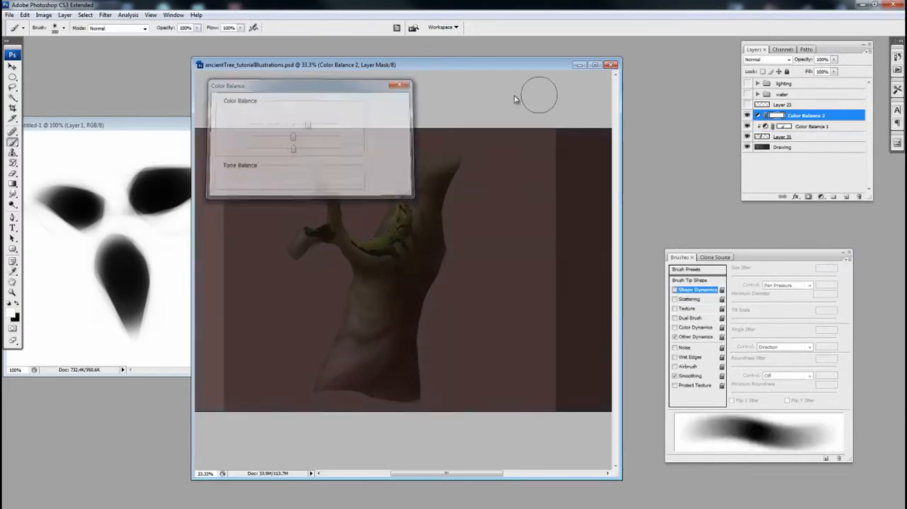
pyautogui.keyDown('alt'); pyautogui.click(781, 120); pyautogui.keyUp('alt')
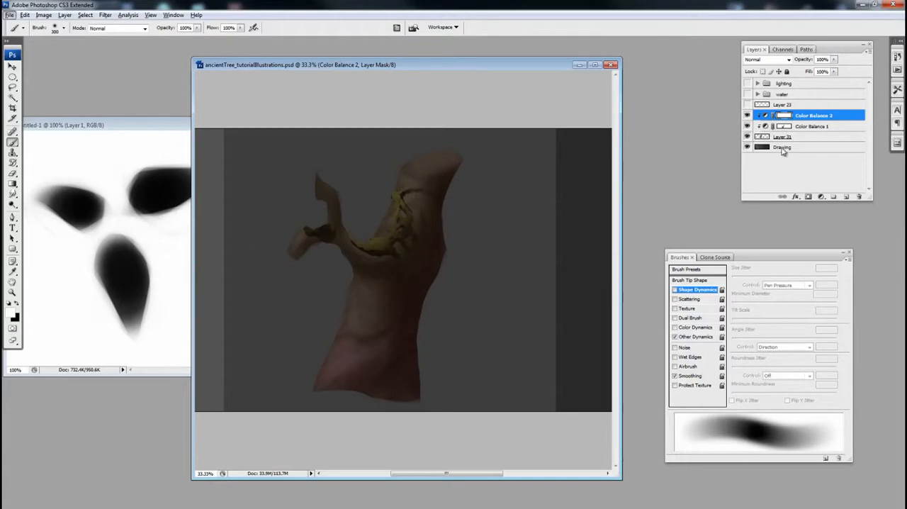
# Step: Move Color Balance 2 beneath Color Balance 1 in the clipped stack and compare its effect hidden and shown
pyautogui.keyDown('alt'); pyautogui.click(775, 121); pyautogui.keyUp('alt')
pyautogui.moveTo(776, 118)
pyautogui.mouseDown()
pyautogui.moveTo(785, 138)
pyautogui.moveTo(767, 124)
pyautogui.moveTo(774, 133)
pyautogui.mouseUp()
pyautogui.click(454, 194)
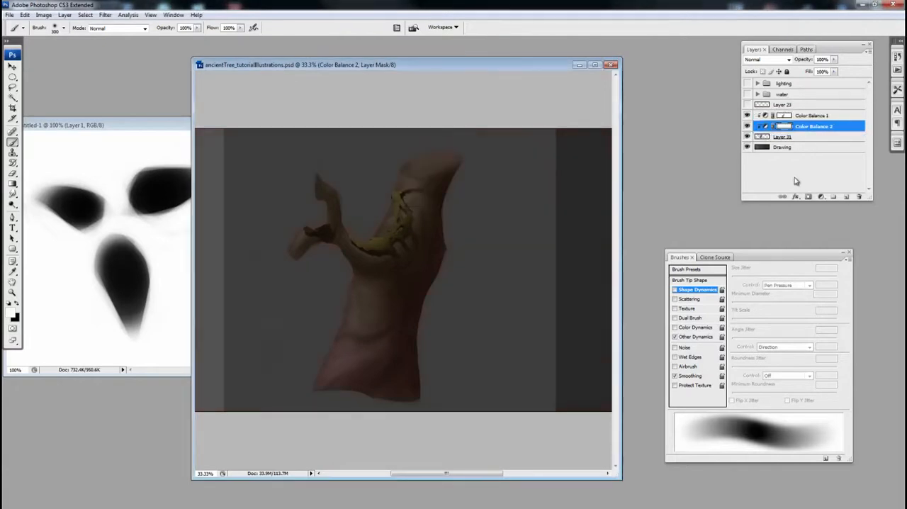
pyautogui.click(748, 127)
pyautogui.click(747, 126)
# Step: Paint black on the Color Balance 2 mask over the upper trunk and moss to remove the red tint there
pyautogui.press('x')
pyautogui.moveTo(408, 195); pyautogui.dragTo(418, 185)
pyautogui.moveTo(375, 240); pyautogui.dragTo(360, 236)
pyautogui.moveTo(436, 216); pyautogui.dragTo(434, 223)
pyautogui.moveTo(367, 306)
pyautogui.mouseDown()
pyautogui.moveTo(408, 256)
pyautogui.moveTo(370, 327)
pyautogui.moveTo(329, 346)
pyautogui.moveTo(341, 292)
pyautogui.mouseUp()
pyautogui.press('x')
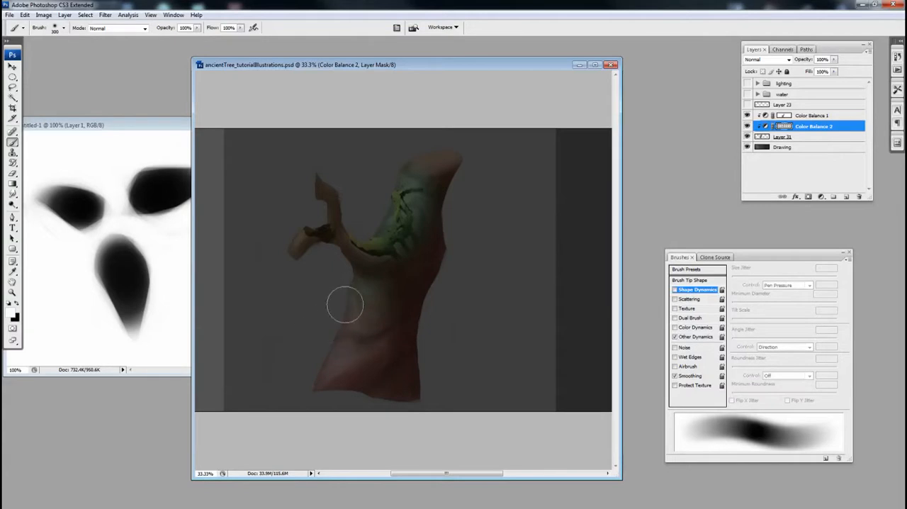
pyautogui.press('x')
pyautogui.moveTo(425, 303); pyautogui.dragTo(424, 305)
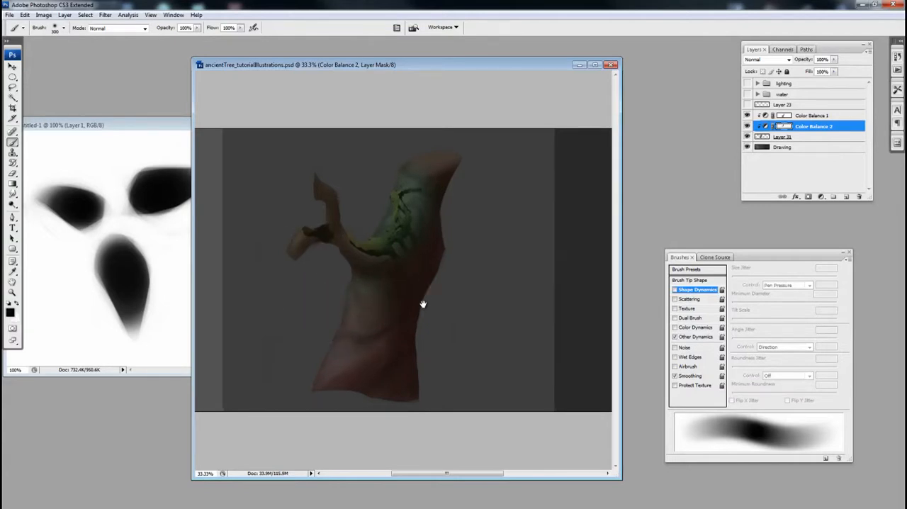
pyautogui.moveTo(415, 236)
pyautogui.mouseDown()
pyautogui.moveTo(420, 139)
pyautogui.moveTo(435, 214)
pyautogui.mouseUp()
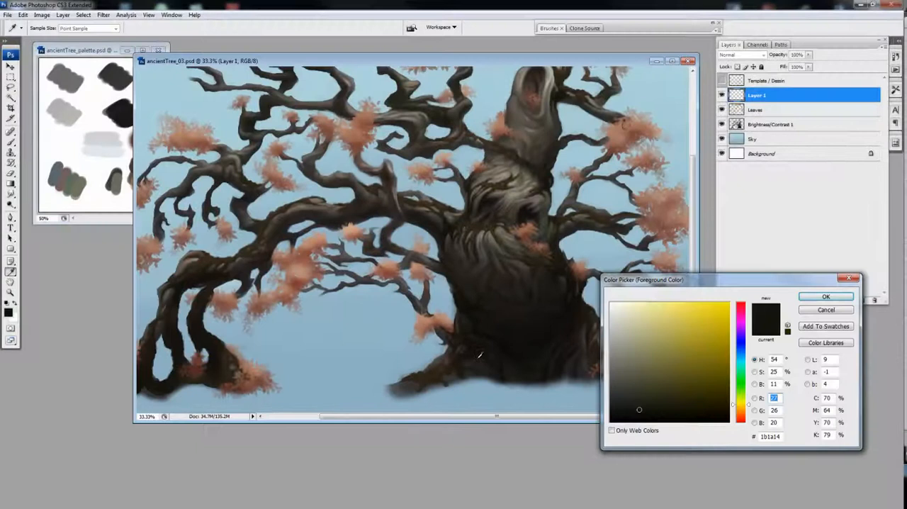
# Step: Set the foreground colour to dark brown 272420 and paint ground strokes along the trunk's base on Layer 1
pyautogui.click(479, 354)
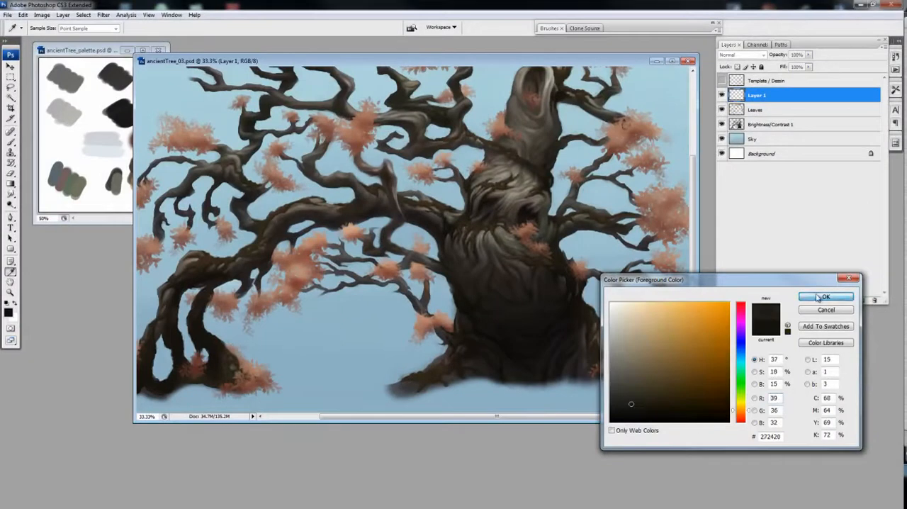
pyautogui.press('Return')
pyautogui.moveTo(386, 383)
pyautogui.mouseDown()
pyautogui.moveTo(376, 391)
pyautogui.moveTo(496, 387)
pyautogui.moveTo(479, 383)
pyautogui.moveTo(527, 391)
pyautogui.mouseUp()
pyautogui.moveTo(451, 387)
pyautogui.mouseDown()
pyautogui.moveTo(461, 382)
pyautogui.moveTo(378, 391)
pyautogui.moveTo(428, 387)
pyautogui.mouseUp()
# Step: Switch to a full-screen view and extend the dark ground strokes to both sides of the tree's base
pyautogui.press('f')
pyautogui.press('f')
pyautogui.moveTo(490, 383); pyautogui.dragTo(637, 378)
pyautogui.press('b')
pyautogui.moveTo(638, 380)
pyautogui.mouseDown()
pyautogui.moveTo(704, 386)
pyautogui.moveTo(550, 397)
pyautogui.moveTo(599, 392)
pyautogui.mouseUp()
pyautogui.moveTo(350, 395)
pyautogui.mouseDown()
pyautogui.moveTo(402, 390)
pyautogui.moveTo(371, 389)
pyautogui.mouseUp()
pyautogui.moveTo(371, 388)
pyautogui.mouseDown()
pyautogui.moveTo(426, 382)
pyautogui.moveTo(359, 394)
pyautogui.mouseUp()
# Step: Move Layer 1 below Brightness/Contrast 1 and paint dark ground under the left roots and toward the trunk
pyautogui.moveTo(758, 95); pyautogui.dragTo(758, 131)
pyautogui.moveTo(237, 389); pyautogui.dragTo(247, 371)
pyautogui.moveTo(214, 374); pyautogui.dragTo(381, 386)
pyautogui.press('e')
pyautogui.press('b')
pyautogui.moveTo(306, 363)
pyautogui.mouseDown()
pyautogui.moveTo(357, 377)
pyautogui.moveTo(445, 358)
pyautogui.mouseUp()
# Step: Refine the ground between the left roots and the trunk by alternately erasing and repainting its edges
pyautogui.press('e')
pyautogui.moveTo(387, 359); pyautogui.dragTo(428, 360)
pyautogui.moveTo(620, 24); pyautogui.dragTo(619, 25)
pyautogui.press('b')
pyautogui.moveTo(368, 348); pyautogui.dragTo(405, 354)
pyautogui.press('e')
pyautogui.press('b')
# Step: Paint the dark ground beneath the trunk out to the right, and move Layer 1 back above Brightness/Contrast 1
pyautogui.moveTo(491, 359)
pyautogui.mouseDown()
pyautogui.moveTo(416, 364)
pyautogui.moveTo(751, 344)
pyautogui.mouseUp()
pyautogui.moveTo(765, 124); pyautogui.dragTo(766, 105)
pyautogui.press('e')
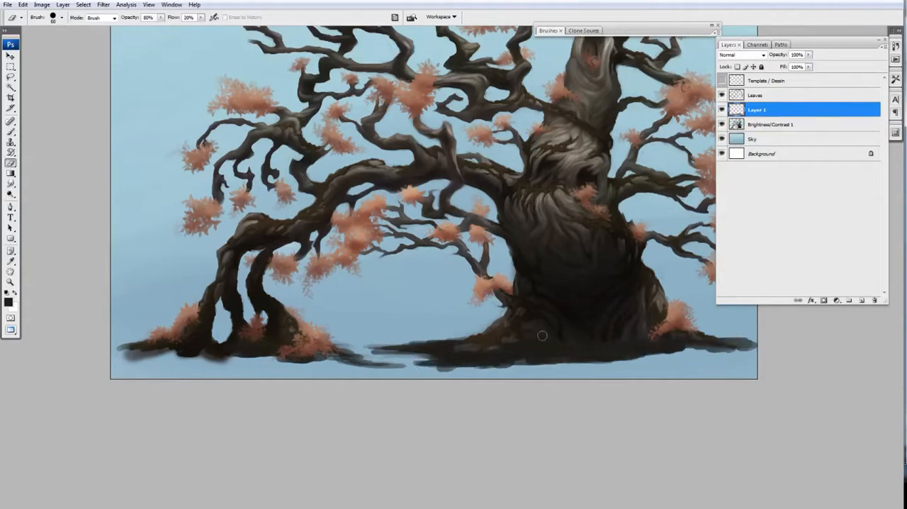
# Step: Trim the ground beyond the trunk's right base and paint dark strokes from beneath the trunk toward the left roots
pyautogui.moveTo(683, 340); pyautogui.dragTo(735, 346)
pyautogui.press('b')
pyautogui.moveTo(544, 350); pyautogui.dragTo(417, 362)
pyautogui.press('e')
pyautogui.moveTo(401, 350)
pyautogui.mouseDown()
pyautogui.moveTo(363, 352)
pyautogui.moveTo(398, 353)
pyautogui.mouseUp()
pyautogui.press('b')
pyautogui.moveTo(372, 350)
pyautogui.mouseDown()
pyautogui.moveTo(336, 347)
pyautogui.moveTo(394, 341)
pyautogui.mouseUp()
pyautogui.moveTo(336, 339)
pyautogui.mouseDown()
pyautogui.moveTo(399, 341)
pyautogui.moveTo(358, 333)
pyautogui.moveTo(412, 367)
pyautogui.moveTo(398, 355)
pyautogui.mouseUp()
# Step: Paint dark ground strokes across the gap between the roots and trunk and along the lower edge beneath the trunk
pyautogui.press('e')
pyautogui.press('b')
pyautogui.moveTo(369, 339); pyautogui.dragTo(430, 338)
pyautogui.press('e')
pyautogui.press('b')
pyautogui.moveTo(428, 369)
pyautogui.mouseDown()
pyautogui.moveTo(508, 369)
pyautogui.moveTo(486, 369)
pyautogui.mouseUp()
pyautogui.moveTo(486, 369)
pyautogui.mouseDown()
pyautogui.moveTo(577, 372)
pyautogui.moveTo(469, 368)
pyautogui.mouseUp()
pyautogui.moveTo(453, 355); pyautogui.dragTo(488, 353)
# Step: Paint the dark ground around the left roots and extend it rightward into the gap
pyautogui.moveTo(371, 334); pyautogui.dragTo(349, 332)
pyautogui.moveTo(261, 339); pyautogui.dragTo(248, 337)
pyautogui.moveTo(153, 344); pyautogui.dragTo(191, 339)
pyautogui.moveTo(249, 333); pyautogui.dragTo(263, 333)
pyautogui.moveTo(377, 356)
pyautogui.mouseDown()
pyautogui.moveTo(275, 359)
pyautogui.moveTo(396, 362)
pyautogui.mouseUp()
pyautogui.moveTo(322, 359); pyautogui.dragTo(334, 351)
# Step: Erase part of the ground around the left roots and fill in the dark ground at the trunk's left base
pyautogui.press('e')
pyautogui.moveTo(209, 346)
pyautogui.mouseDown()
pyautogui.moveTo(276, 349)
pyautogui.moveTo(265, 327)
pyautogui.mouseUp()
pyautogui.press('b')
pyautogui.moveTo(439, 348); pyautogui.dragTo(439, 345)
pyautogui.moveTo(407, 346); pyautogui.dragTo(500, 356)
# Step: Erase into the ground beneath the trunk's right side and repaint its edge
pyautogui.press('e')
pyautogui.moveTo(565, 362)
pyautogui.mouseDown()
pyautogui.moveTo(624, 362)
pyautogui.moveTo(649, 350)
pyautogui.mouseUp()
pyautogui.press('b')
pyautogui.moveTo(591, 352)
pyautogui.mouseDown()
pyautogui.moveTo(649, 349)
pyautogui.moveTo(621, 340)
pyautogui.moveTo(665, 348)
pyautogui.moveTo(630, 344)
pyautogui.moveTo(636, 355)
pyautogui.moveTo(683, 354)
pyautogui.moveTo(618, 349)
pyautogui.moveTo(656, 348)
pyautogui.mouseUp()
pyautogui.press('e')
# Step: Paint finer dark ground strokes with a smaller brush around the trunk's right base
pyautogui.press('b')
pyautogui.press('[')
pyautogui.press('[')
pyautogui.moveTo(659, 340)
pyautogui.mouseDown()
pyautogui.moveTo(621, 350)
pyautogui.moveTo(645, 338)
pyautogui.mouseUp()
pyautogui.moveTo(646, 340)
pyautogui.mouseDown()
pyautogui.moveTo(622, 334)
pyautogui.moveTo(728, 339)
pyautogui.moveTo(698, 334)
pyautogui.mouseUp()
pyautogui.moveTo(695, 323)
pyautogui.mouseDown()
pyautogui.moveTo(749, 345)
pyautogui.moveTo(662, 339)
pyautogui.mouseUp()
# Step: Erase and repaint the lower edge of the ground between the left roots and the trunk
pyautogui.press('e')
pyautogui.press('b')
pyautogui.press('e')
pyautogui.moveTo(439, 360); pyautogui.dragTo(369, 355)
pyautogui.press('b')
pyautogui.moveTo(370, 356); pyautogui.dragTo(418, 357)
# Step: Reshape the ground's lower edge beneath the left roots by erasing bits and painting a long dark stroke
pyautogui.press('e')
pyautogui.moveTo(148, 346)
pyautogui.mouseDown()
pyautogui.moveTo(135, 321)
pyautogui.moveTo(168, 351)
pyautogui.mouseUp()
pyautogui.press('b')
pyautogui.moveTo(256, 355); pyautogui.dragTo(136, 352)
pyautogui.press('e')
pyautogui.press('b')
pyautogui.press('e')
pyautogui.press('b')
pyautogui.press('e')
pyautogui.press('b')
# Step: Paint the ground's upper edge leading to the trunk's left base and erase the excess near the trunk
pyautogui.moveTo(394, 331)
pyautogui.mouseDown()
pyautogui.moveTo(371, 339)
pyautogui.moveTo(404, 351)
pyautogui.mouseUp()
pyautogui.moveTo(378, 329); pyautogui.dragTo(435, 328)
pyautogui.press('e')
pyautogui.moveTo(481, 316); pyautogui.dragTo(460, 311)
pyautogui.hotkey('ctrl', '-')
# Step: Refine the ground to the right of the trunk by alternately erasing and painting thin horizontal streaks
pyautogui.moveTo(612, 326)
pyautogui.mouseDown()
pyautogui.moveTo(645, 327)
pyautogui.moveTo(562, 346)
pyautogui.mouseUp()
pyautogui.press('b')
pyautogui.press('e')
pyautogui.press('b')
pyautogui.moveTo(632, 339)
pyautogui.mouseDown()
pyautogui.moveTo(584, 350)
pyautogui.moveTo(594, 351)
pyautogui.moveTo(584, 345)
pyautogui.mouseUp()
pyautogui.press('e')
pyautogui.press('b')
pyautogui.moveTo(607, 346); pyautogui.dragTo(566, 345)
pyautogui.press('e')
pyautogui.press('b')
pyautogui.press('e')
pyautogui.moveTo(639, 344); pyautogui.dragTo(622, 348)
pyautogui.press('b')
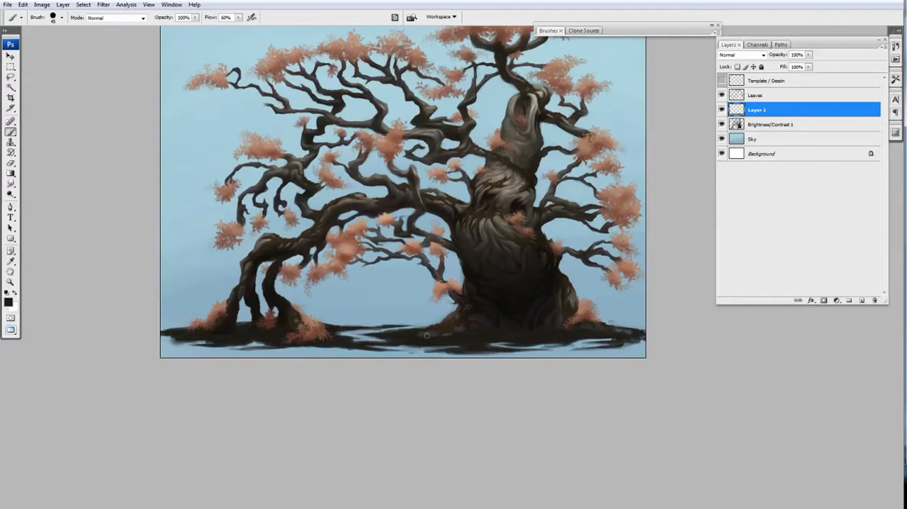
# Step: Add dark ground strokes in the gap left of the trunk and along the ground near the left roots
pyautogui.moveTo(383, 329); pyautogui.dragTo(429, 323)
pyautogui.moveTo(321, 346)
pyautogui.mouseDown()
pyautogui.moveTo(272, 343)
pyautogui.moveTo(346, 346)
pyautogui.moveTo(304, 343)
pyautogui.mouseUp()
pyautogui.moveTo(365, 303); pyautogui.dragTo(371, 300)
pyautogui.moveTo(306, 340)
pyautogui.mouseDown()
pyautogui.moveTo(249, 342)
pyautogui.moveTo(356, 345)
pyautogui.moveTo(297, 334)
pyautogui.mouseUp()
pyautogui.press('e')
pyautogui.press('b')
# Step: Touch up the ground's edges at the left roots, the trunk's left base and right of the trunk
pyautogui.press('e')
pyautogui.press('b')
pyautogui.press('e')
pyautogui.moveTo(220, 331); pyautogui.dragTo(214, 327)
pyautogui.press('b')
pyautogui.moveTo(462, 308); pyautogui.dragTo(434, 306)
pyautogui.press('e')
pyautogui.moveTo(545, 338)
pyautogui.mouseDown()
pyautogui.moveTo(579, 338)
pyautogui.moveTo(537, 336)
pyautogui.mouseUp()
pyautogui.press('b')
# Step: Add a new layer above Layer 1 and pick a slightly lighter dark grey as the foreground colour
pyautogui.hotkey('ctrl', '-')
pyautogui.moveTo(501, 363)
pyautogui.mouseDown()
pyautogui.moveTo(435, 315)
pyautogui.moveTo(528, 361)
pyautogui.moveTo(509, 328)
pyautogui.mouseUp()
pyautogui.hotkey('ctrl', '+')
pyautogui.hotkey('ctrl', '+')
pyautogui.hotkey('ctrl', 'alt', 'shift', 'n')
pyautogui.click(9, 301)
pyautogui.click(637, 390)
pyautogui.press('Return')
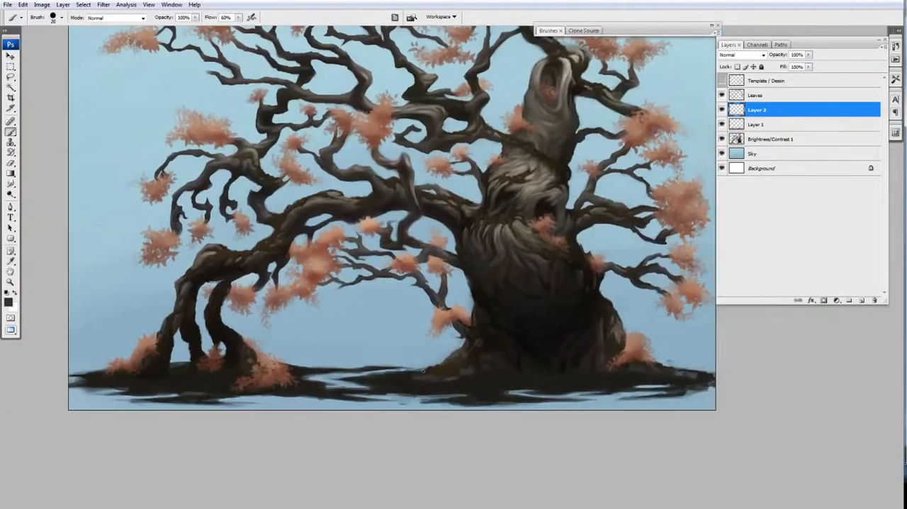
# Step: On Layer 2, paint lighter grey over the ground beneath the trunk, lowering the brush to 40% opacity and 20% flow
pyautogui.moveTo(422, 380); pyautogui.dragTo(390, 375)
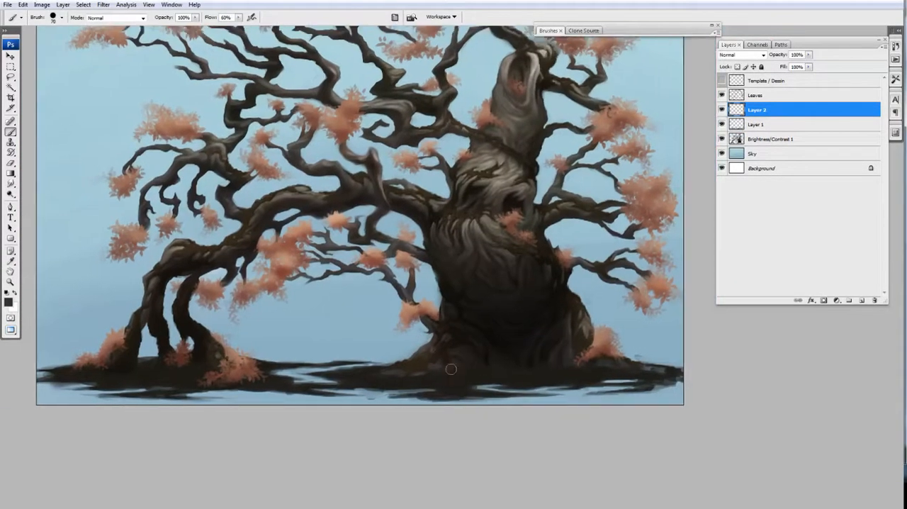
pyautogui.press(']')
pyautogui.press(']')
pyautogui.press(']')
pyautogui.press(']')
pyautogui.moveTo(448, 376)
pyautogui.mouseDown()
pyautogui.moveTo(508, 379)
pyautogui.moveTo(419, 380)
pyautogui.mouseUp()
pyautogui.press('[')
pyautogui.press('[')
pyautogui.moveTo(494, 364); pyautogui.dragTo(465, 355)
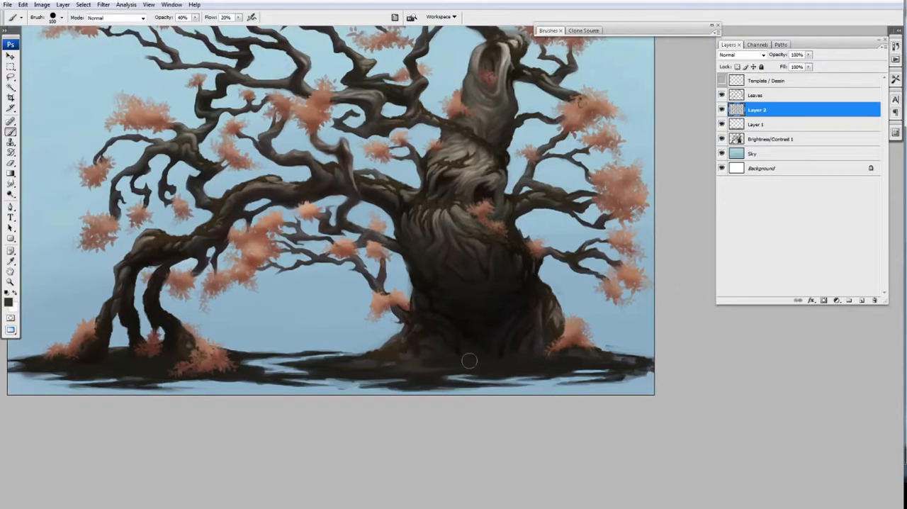
# Step: Blend soft grey strokes over the ground at both sides of the trunk's base with the 100 px brush
pyautogui.moveTo(404, 181)
pyautogui.mouseDown()
pyautogui.moveTo(452, 258)
pyautogui.moveTo(436, 175)
pyautogui.moveTo(414, 175)
pyautogui.mouseUp()
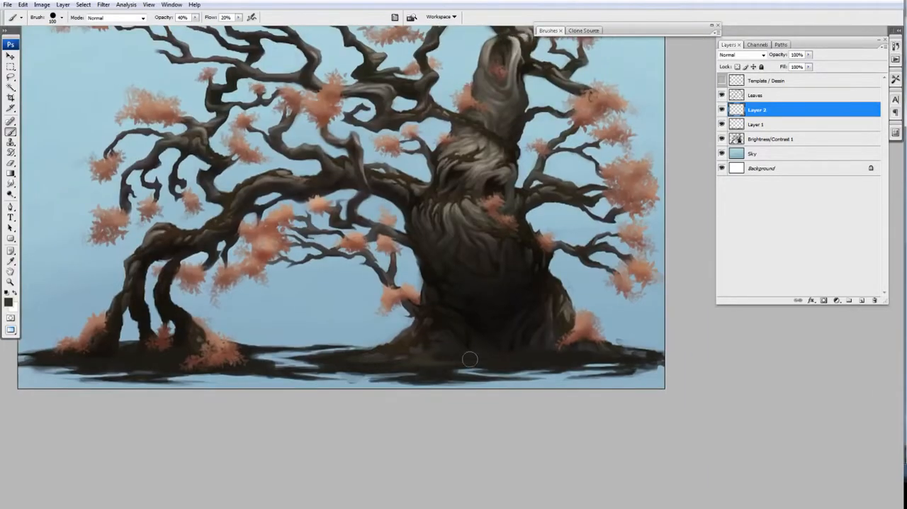
pyautogui.moveTo(465, 356); pyautogui.dragTo(514, 351)
pyautogui.moveTo(367, 356); pyautogui.dragTo(341, 344)
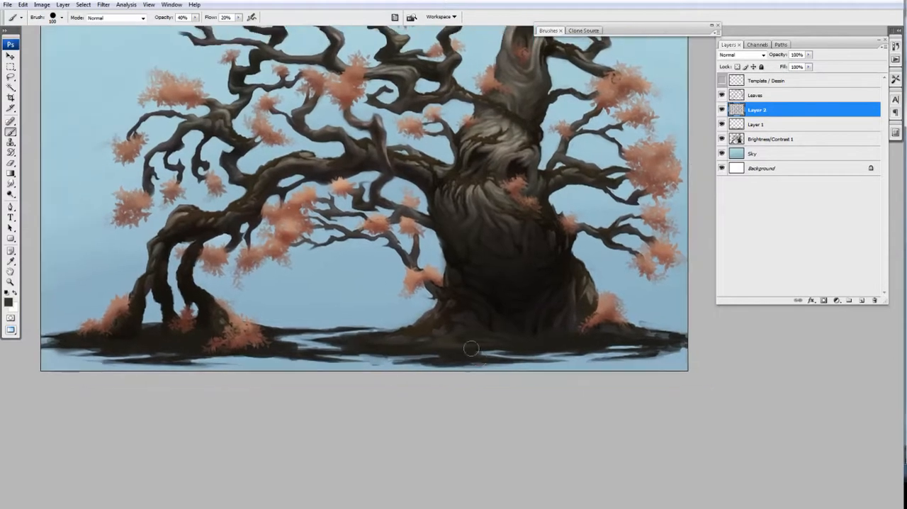
pyautogui.press('e')
pyautogui.press('b')
pyautogui.moveTo(544, 333); pyautogui.dragTo(527, 336)
pyautogui.press('e')
pyautogui.press('b')
pyautogui.moveTo(395, 347); pyautogui.dragTo(433, 346)
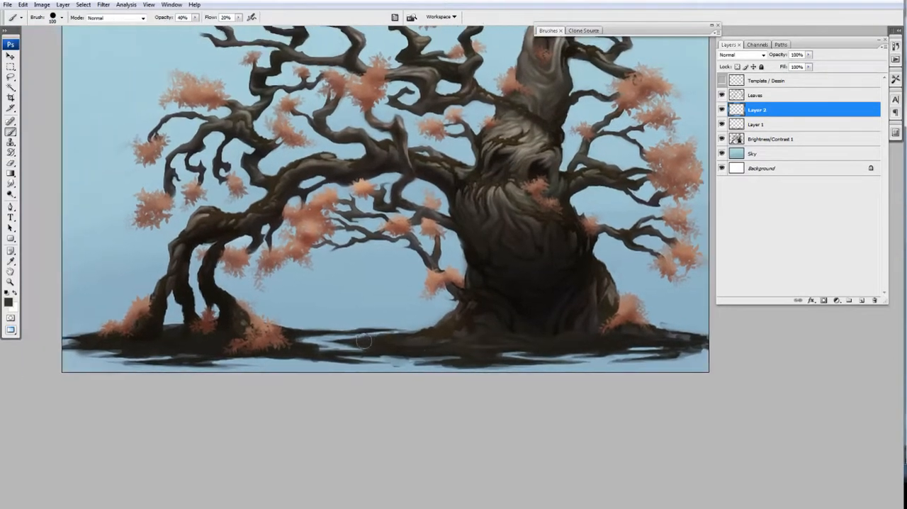
# Step: Erase into Layer 1's ground left of the trunk and paint soft grey shading on Layer 2 beneath the trunk
pyautogui.click(769, 124)
pyautogui.press('e')
pyautogui.moveTo(353, 333); pyautogui.dragTo(413, 332)
pyautogui.click(769, 110)
pyautogui.press('b')
pyautogui.moveTo(499, 353); pyautogui.dragTo(460, 337)
# Step: Erase streaks into Layer 1's ground along its lower edge and beside the trunk's left base
pyautogui.click(769, 124)
pyautogui.press('e')
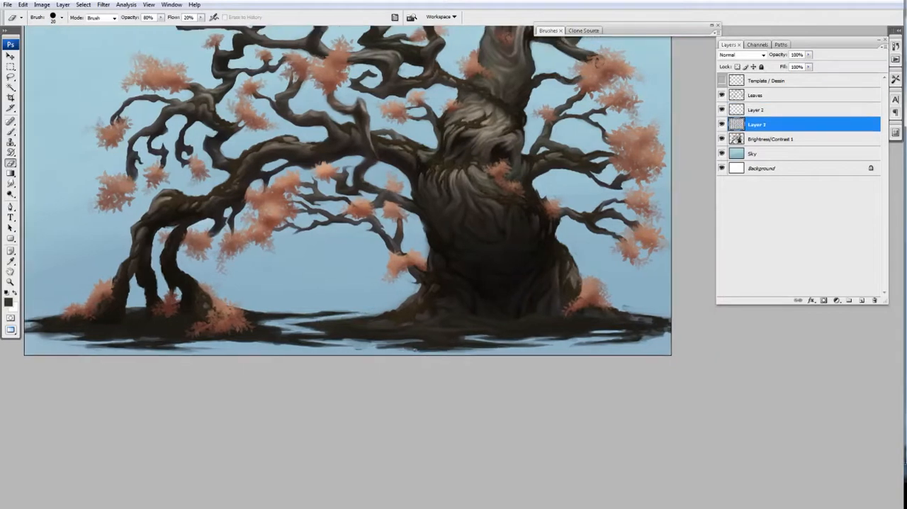
pyautogui.moveTo(404, 350); pyautogui.dragTo(398, 347)
pyautogui.moveTo(418, 314)
pyautogui.mouseDown()
pyautogui.moveTo(449, 318)
pyautogui.moveTo(435, 342)
pyautogui.mouseUp()
# Step: Paint grey shading on Layer 2 over the ground to the right of the trunk
pyautogui.click(769, 110)
pyautogui.press('b')
pyautogui.moveTo(556, 326)
pyautogui.mouseDown()
pyautogui.moveTo(528, 333)
pyautogui.moveTo(580, 327)
pyautogui.mouseUp()
pyautogui.moveTo(630, 328)
pyautogui.mouseDown()
pyautogui.moveTo(605, 329)
pyautogui.moveTo(625, 323)
pyautogui.moveTo(600, 317)
pyautogui.mouseUp()
# Step: On Layer 1, refine the ground right of the trunk and in the gap with a smaller brush at 80% opacity
pyautogui.click(769, 124)
pyautogui.keyDown('alt'); pyautogui.click(721, 124); pyautogui.keyUp('alt')
pyautogui.keyDown('alt'); pyautogui.click(722, 124); pyautogui.keyUp('alt')
pyautogui.press('[')
pyautogui.press('[')
pyautogui.press('[')
pyautogui.press('8')
pyautogui.press('e')
pyautogui.press('b')
pyautogui.moveTo(597, 316); pyautogui.dragTo(620, 319)
pyautogui.press('e')
pyautogui.moveTo(284, 319); pyautogui.dragTo(380, 313)
# Step: Paint and erase thin streaks along the ground at the far left and beneath the left roots
pyautogui.press('b')
pyautogui.moveTo(96, 323); pyautogui.dragTo(82, 322)
pyautogui.press('e')
pyautogui.moveTo(81, 322)
pyautogui.mouseDown()
pyautogui.moveTo(87, 330)
pyautogui.moveTo(213, 334)
pyautogui.mouseUp()
pyautogui.press('b')
pyautogui.press('e')
pyautogui.press('b')
pyautogui.press('e')
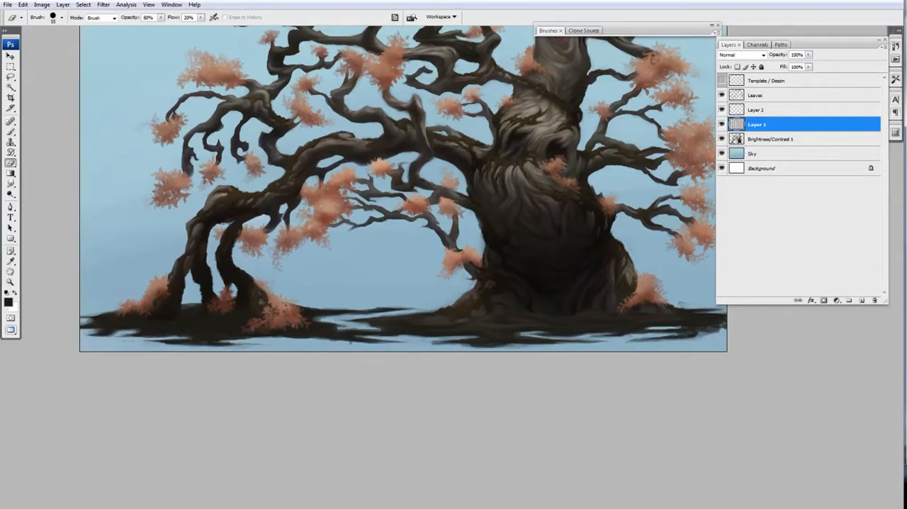
# Step: Sharpen the ground's lower edge between the left roots and the trunk with fine painted and erased streaks
pyautogui.moveTo(361, 342); pyautogui.dragTo(382, 342)
pyautogui.press('b')
pyautogui.moveTo(280, 334)
pyautogui.mouseDown()
pyautogui.moveTo(314, 339)
pyautogui.moveTo(253, 339)
pyautogui.moveTo(349, 342)
pyautogui.mouseUp()
pyautogui.press('e')
pyautogui.press('b')
pyautogui.press('e')
pyautogui.moveTo(443, 345); pyautogui.dragTo(384, 345)
# Step: Paint the tapering ground tip at the far right of the trunk
pyautogui.press('b')
pyautogui.moveTo(679, 333); pyautogui.dragTo(634, 342)
pyautogui.press('e')
pyautogui.press('b')
# Step: On Layer 2, brush soft grey shading over the ground beneath the trunk and left roots at 40% opacity
pyautogui.click(732, 110)
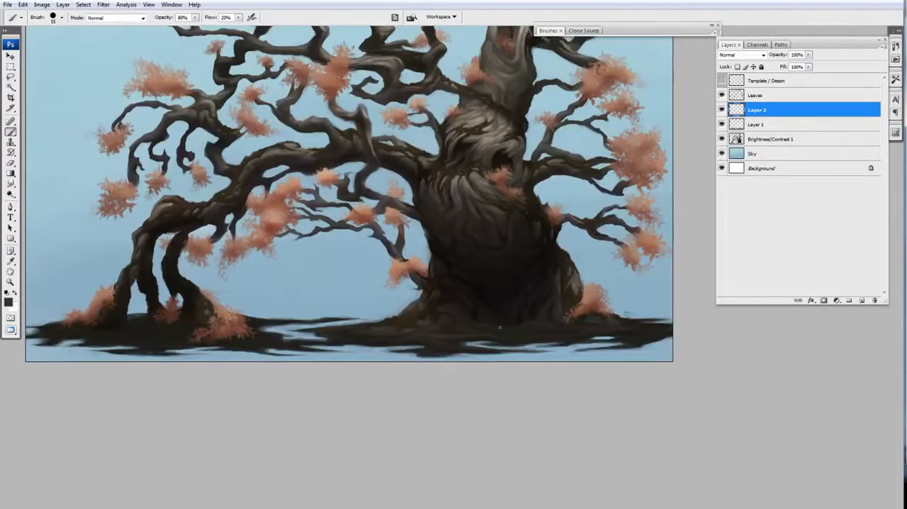
pyautogui.moveTo(188, 316); pyautogui.dragTo(318, 307)
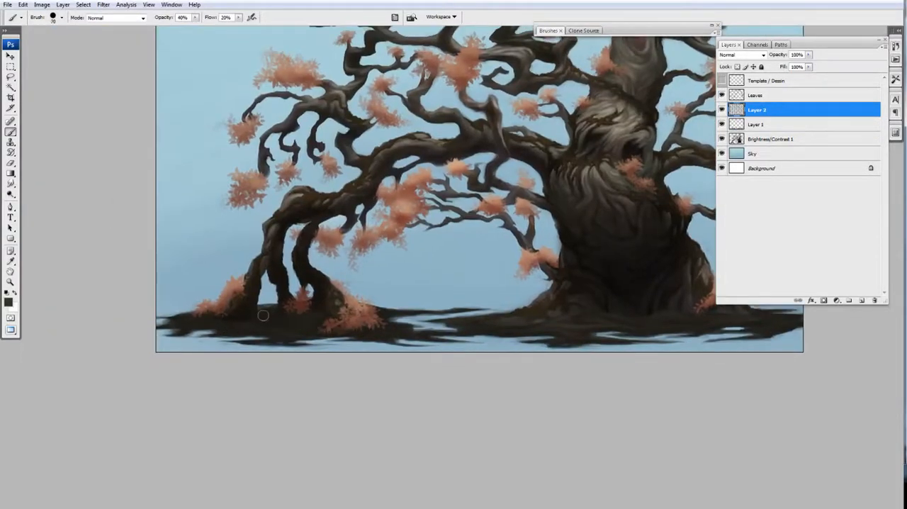
pyautogui.moveTo(751, 322); pyautogui.dragTo(684, 322)
pyautogui.press('[')
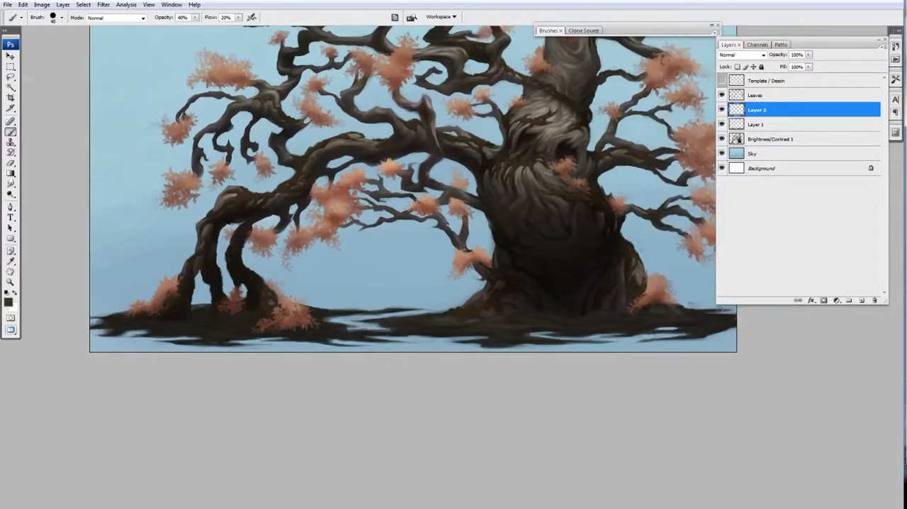
# Step: Erase rough spots along the ground's edge around the left roots on Layer 1 at 80% opacity
pyautogui.click(737, 124)
pyautogui.press('e')
pyautogui.moveTo(210, 305); pyautogui.dragTo(193, 305)
pyautogui.moveTo(205, 306); pyautogui.dragTo(195, 313)
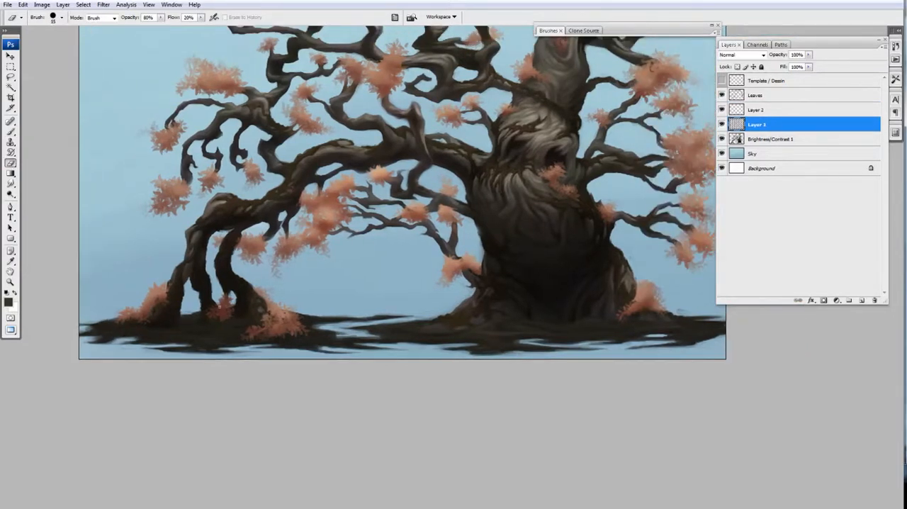
pyautogui.moveTo(329, 315); pyautogui.dragTo(363, 316)
# Step: Pick a more neutral dark grey, brush shading across the ground on Layer 2, and reduce the layer's opacity
pyautogui.click(737, 110)
pyautogui.press('b')
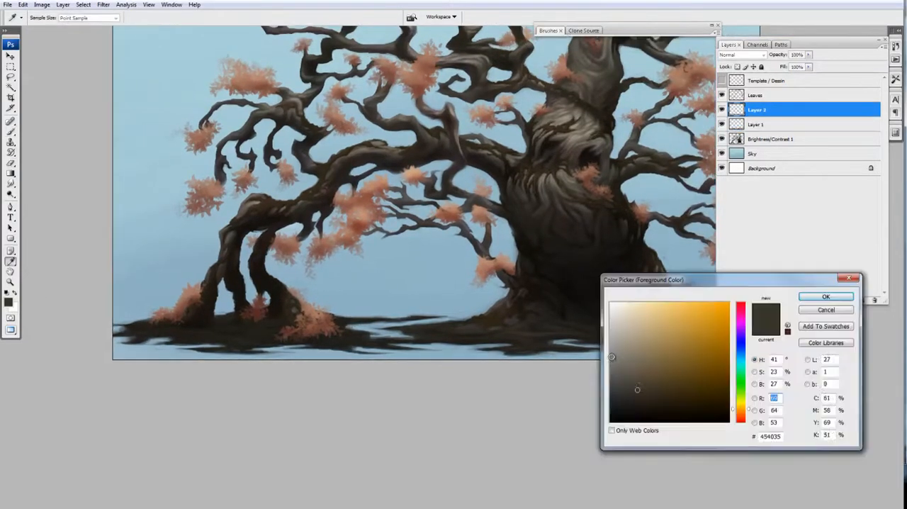
pyautogui.moveTo(517, 328); pyautogui.dragTo(444, 302)
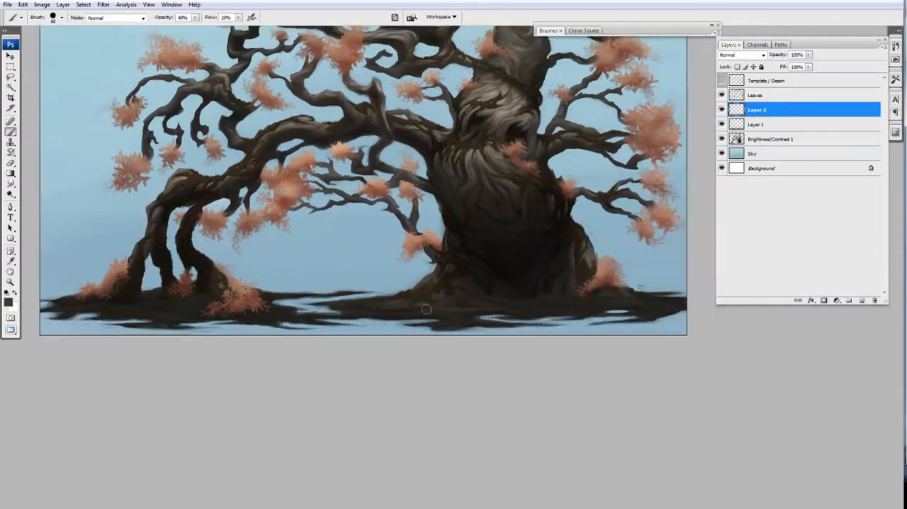
pyautogui.moveTo(298, 319); pyautogui.dragTo(312, 310)
pyautogui.moveTo(706, 292); pyautogui.dragTo(588, 287)
pyautogui.moveTo(281, 289); pyautogui.dragTo(323, 289)
pyautogui.hotkey('ctrl', '-')
pyautogui.moveTo(449, 205); pyautogui.dragTo(504, 235)
pyautogui.click(808, 54)
pyautogui.moveTo(811, 67); pyautogui.dragTo(797, 67)
# Step: Add a new layer above Layer 2, set the foreground colour to RGB 94, 86, 67, and reduce the brush size
pyautogui.click(862, 300)
pyautogui.keyDown('ctrl'); pyautogui.click(560, 316); pyautogui.keyUp('ctrl')
pyautogui.click(9, 303)
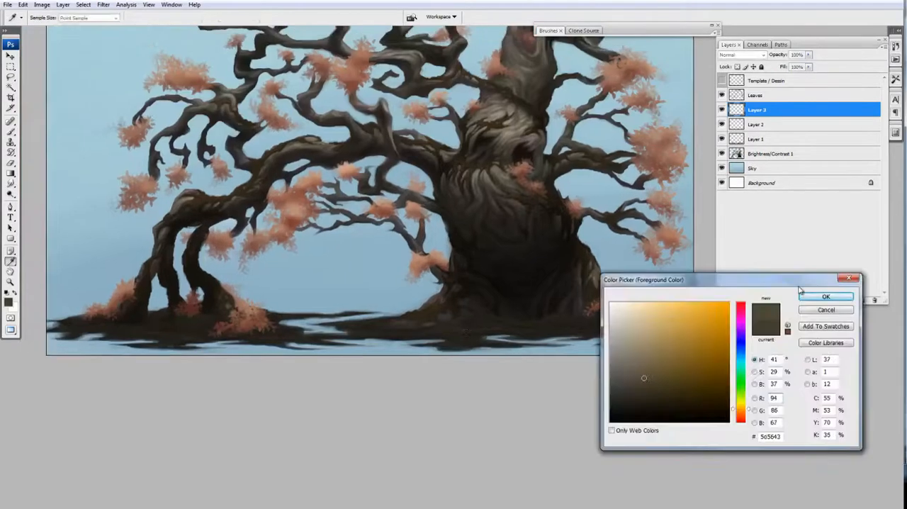
pyautogui.click(826, 297)
pyautogui.keyDown('ctrl'); pyautogui.click(530, 314); pyautogui.keyUp('ctrl')
pyautogui.press('[')
pyautogui.press('[')
pyautogui.press('[')
pyautogui.press('[')
# Step: Paint olive-brown streaks on Layer 3 across the ground at the trunk's base and to its right, at 40% opacity
pyautogui.moveTo(477, 195); pyautogui.dragTo(480, 320)
pyautogui.hotkey('ctrl', '+')
pyautogui.hotkey('ctrl', '+')
pyautogui.hotkey('ctrl', '+')
pyautogui.hotkey('ctrl', '-')
pyautogui.hotkey('ctrl', '-')
pyautogui.hotkey('ctrl', '-')
pyautogui.moveTo(458, 443); pyautogui.dragTo(433, 375)
pyautogui.press(']')
pyautogui.press(']')
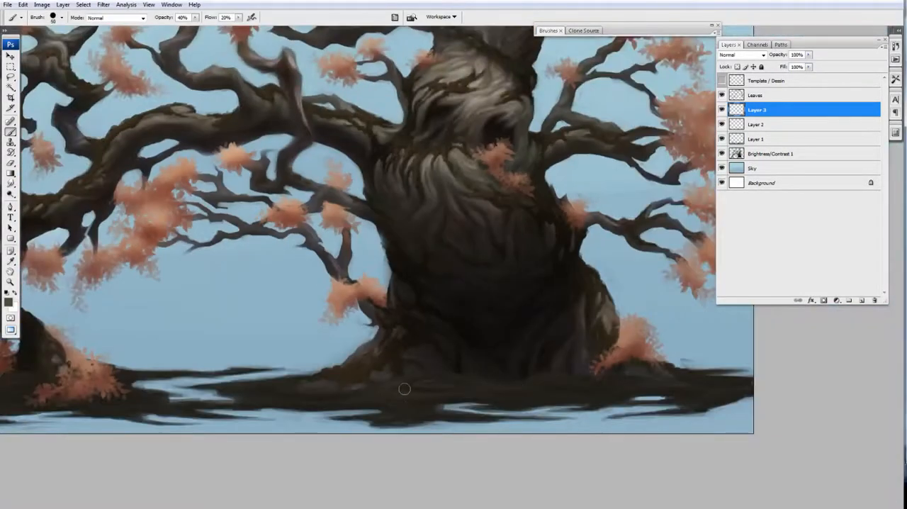
pyautogui.moveTo(530, 396); pyautogui.dragTo(494, 379)
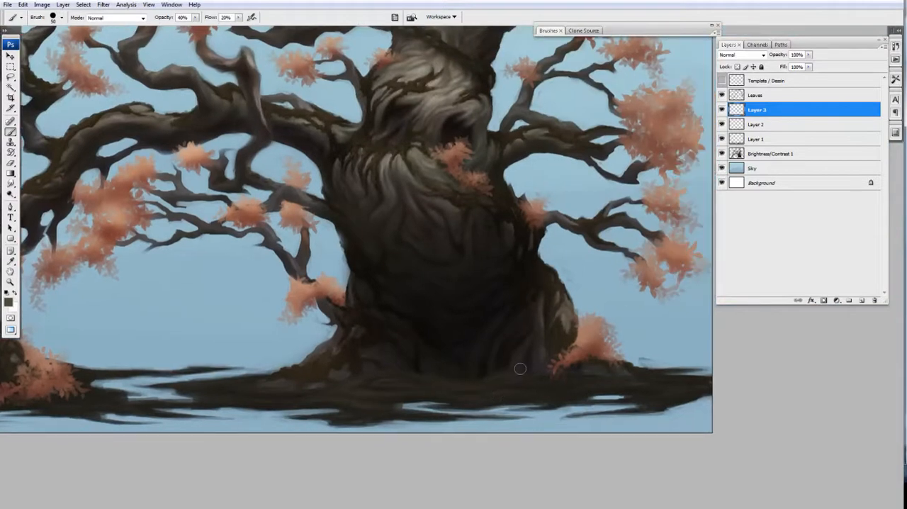
pyautogui.moveTo(676, 387); pyautogui.dragTo(599, 392)
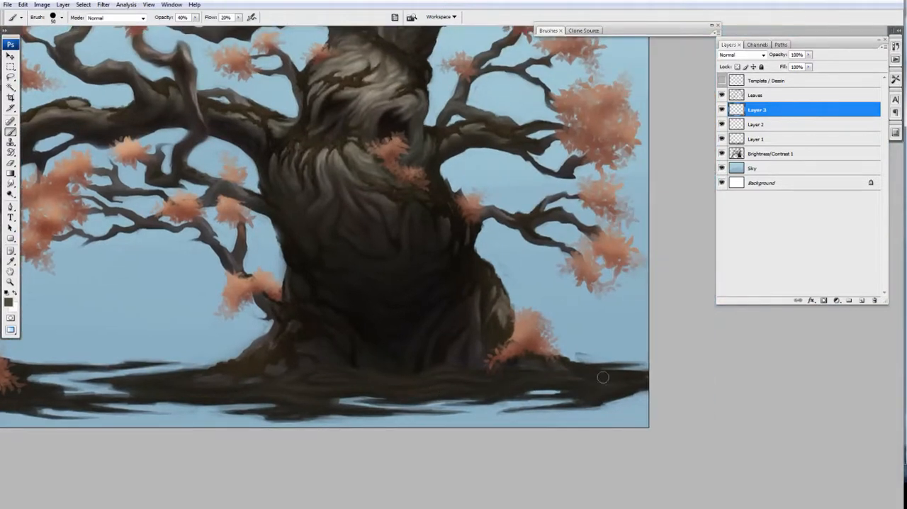
pyautogui.moveTo(380, 270); pyautogui.dragTo(517, 244)
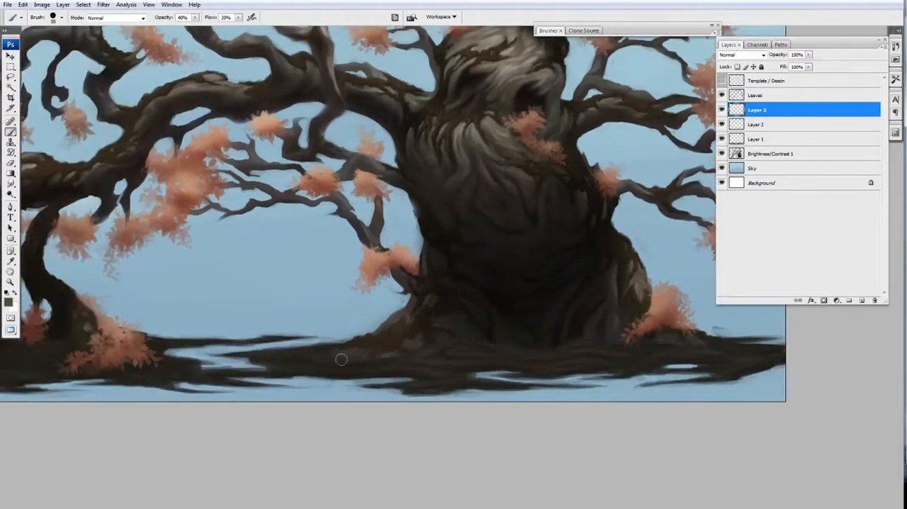
# Step: Extend the olive-brown streaks on Layer 3 over the ground left of the trunk and beneath the left roots
pyautogui.moveTo(310, 368)
pyautogui.mouseDown()
pyautogui.moveTo(435, 357)
pyautogui.moveTo(435, 349)
pyautogui.mouseUp()
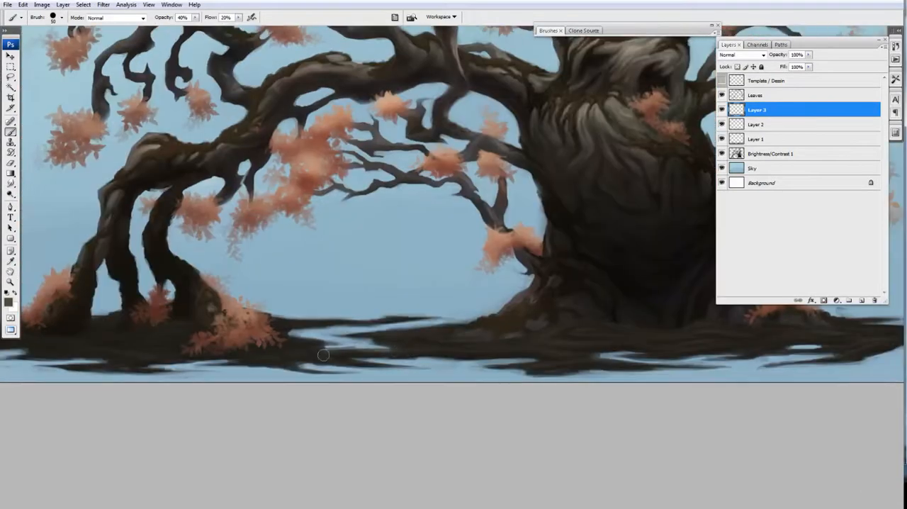
pyautogui.moveTo(100, 334); pyautogui.dragTo(214, 331)
pyautogui.moveTo(309, 338); pyautogui.dragTo(332, 338)
pyautogui.moveTo(253, 324); pyautogui.dragTo(326, 330)
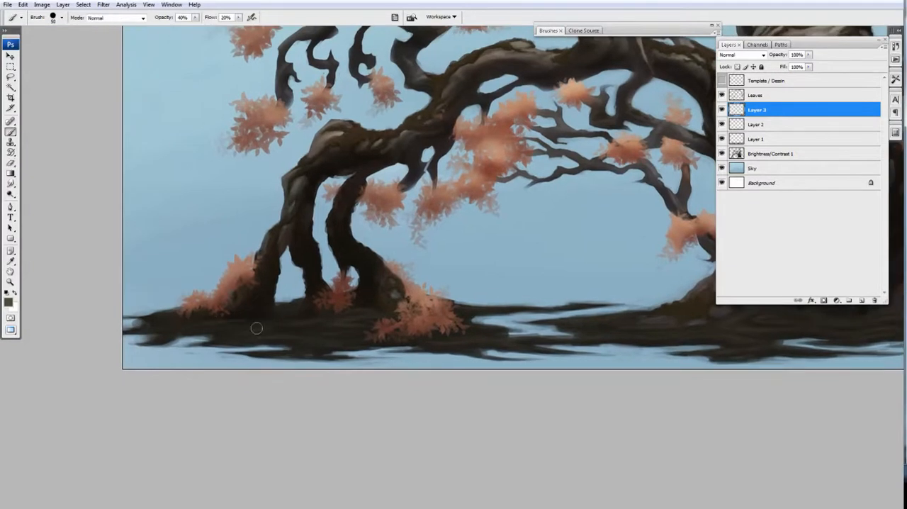
# Step: Add more soft streaks on Layer 3 to the ground beneath the trunk and towards its far right tip
pyautogui.moveTo(655, 360); pyautogui.dragTo(472, 351)
pyautogui.moveTo(726, 306)
pyautogui.mouseDown()
pyautogui.moveTo(579, 319)
pyautogui.moveTo(663, 316)
pyautogui.mouseUp()
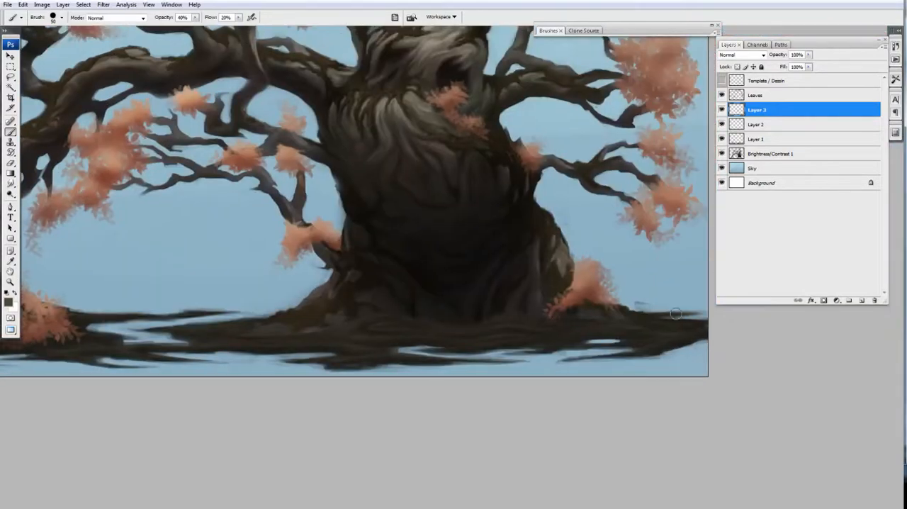
pyautogui.moveTo(347, 365); pyautogui.dragTo(502, 373)
pyautogui.moveTo(433, 312); pyautogui.dragTo(570, 319)
# Step: Reduce the opacity of Layer 3 to soften the streaks on the ground
pyautogui.hotkey('ctrl', '-')
pyautogui.hotkey('ctrl', '-')
pyautogui.click(778, 96)
pyautogui.click(779, 110)
pyautogui.moveTo(809, 54); pyautogui.dragTo(801, 67)
# Step: On Layer 1, erase thin streaks into the ground's lower edge between the left roots and trunk at 40% opacity
pyautogui.hotkey('ctrl', '+')
pyautogui.moveTo(540, 372)
pyautogui.mouseDown()
pyautogui.moveTo(554, 289)
pyautogui.moveTo(510, 338)
pyautogui.moveTo(511, 296)
pyautogui.mouseUp()
pyautogui.hotkey('ctrl', '-')
pyautogui.hotkey('ctrl', '+')
pyautogui.click(757, 139)
pyautogui.press('e')
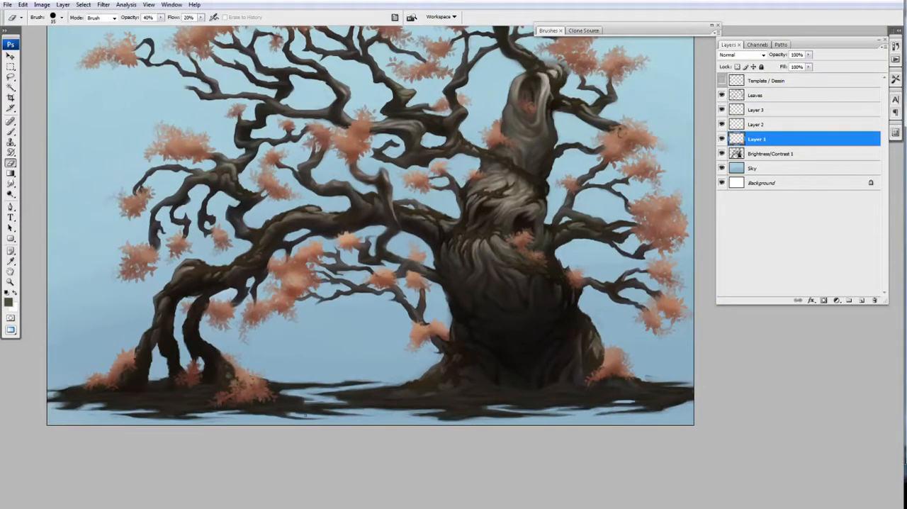
pyautogui.moveTo(298, 413); pyautogui.dragTo(347, 413)
pyautogui.moveTo(260, 421); pyautogui.dragTo(299, 420)
pyautogui.moveTo(241, 409)
pyautogui.mouseDown()
pyautogui.moveTo(283, 411)
pyautogui.moveTo(268, 420)
pyautogui.mouseUp()
# Step: Compare the ground with Layer 1 hidden and shown, and touch up its edge by painting and erasing
pyautogui.keyDown('alt'); pyautogui.click(721, 139); pyautogui.keyUp('alt')
pyautogui.press('b')
pyautogui.keyDown('alt'); pyautogui.click(722, 139); pyautogui.keyUp('alt')
pyautogui.moveTo(417, 392); pyautogui.dragTo(388, 385)
pyautogui.keyDown('alt'); pyautogui.click(389, 397); pyautogui.keyUp('alt')
pyautogui.press('e')
pyautogui.moveTo(270, 404)
pyautogui.mouseDown()
pyautogui.moveTo(214, 403)
pyautogui.moveTo(206, 387)
pyautogui.moveTo(228, 392)
pyautogui.mouseUp()
pyautogui.press('b')
pyautogui.press('e')
# Step: On the Brightness/Contrast 1 layer, erase stray paint around the left roots with a larger eraser at 100% opacity
pyautogui.click(755, 153)
pyautogui.press('0')
pyautogui.press(']')
pyautogui.press(']')
pyautogui.press(']')
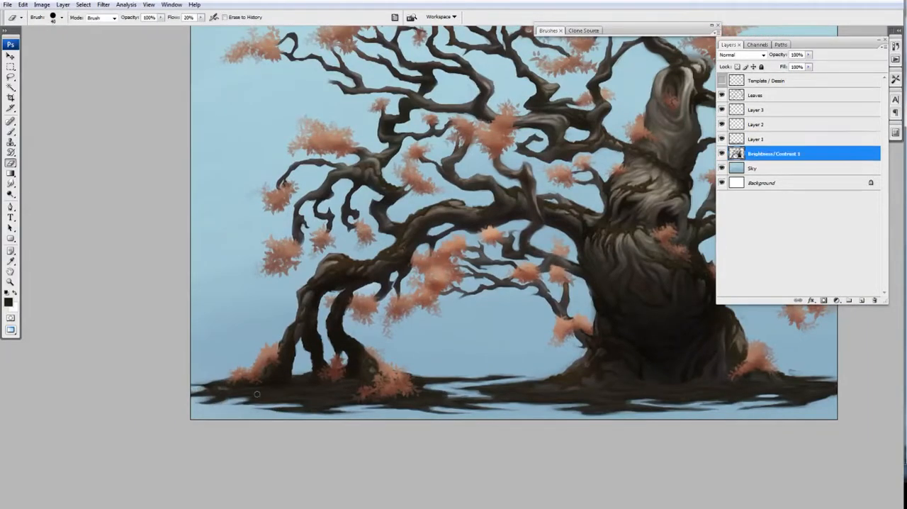
# Step: Sharpen the ground streaks beneath the left roots on Layer 1 by painting and erasing at 100% opacity
pyautogui.click(755, 139)
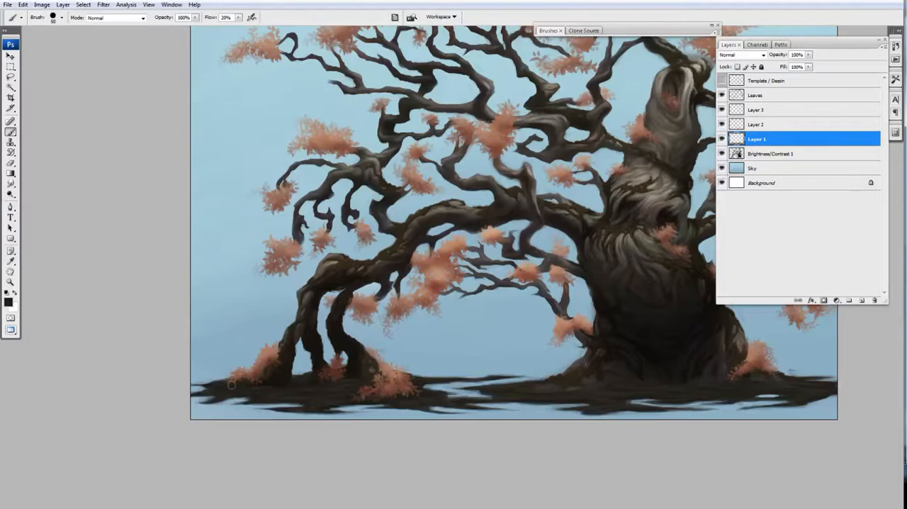
pyautogui.moveTo(341, 408); pyautogui.dragTo(329, 402)
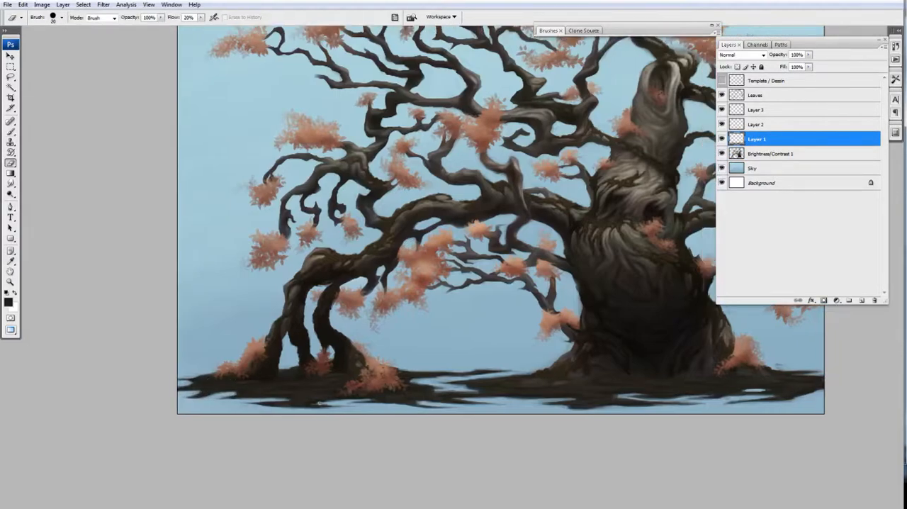
pyautogui.moveTo(402, 406); pyautogui.dragTo(383, 407)
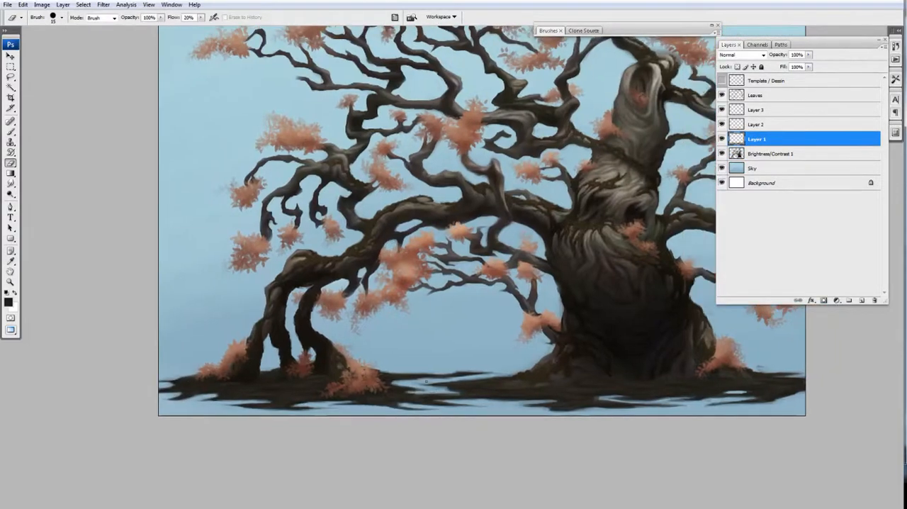
# Step: Refine the ground's edges in the gap and below the trunk on Layer 1 with small painted and erased streaks
pyautogui.moveTo(763, 365); pyautogui.dragTo(615, 371)
pyautogui.moveTo(615, 377)
pyautogui.mouseDown()
pyautogui.moveTo(652, 378)
pyautogui.moveTo(650, 389)
pyautogui.mouseUp()
pyautogui.moveTo(636, 397); pyautogui.dragTo(615, 397)
pyautogui.press('b')
pyautogui.press('e')
pyautogui.moveTo(459, 391); pyautogui.dragTo(473, 391)
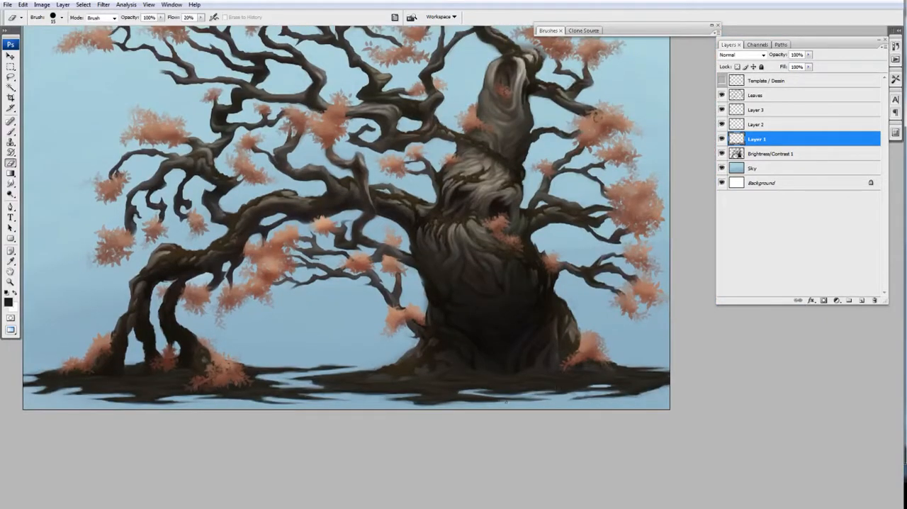
pyautogui.scroll(-1, 406, 382)
pyautogui.scroll(1, 425, 381)
# Step: Set the opacity of Layer 3 to 71%
pyautogui.press('b')
pyautogui.click(755, 125)
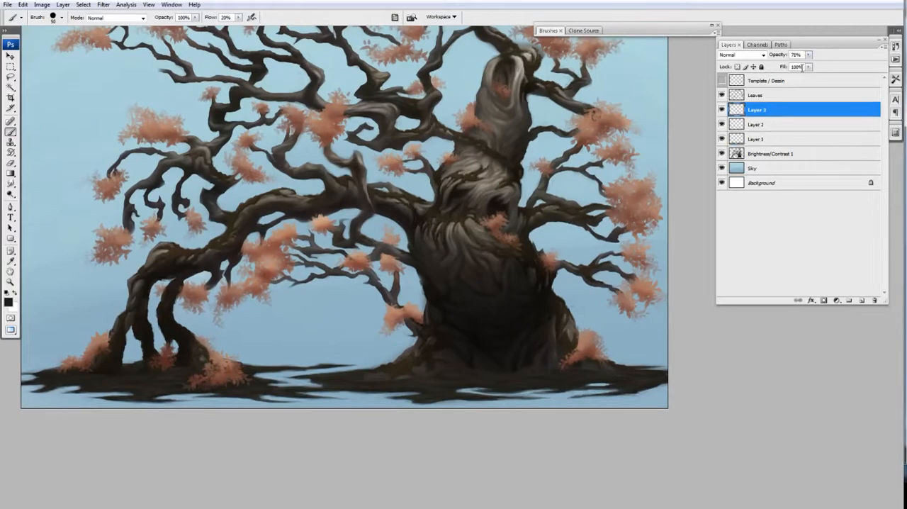
pyautogui.click(757, 111)
pyautogui.moveTo(439, 355); pyautogui.dragTo(486, 357)
# Step: Merge Layer 1, Layer 2 and Layer 3 into a single ground layer
pyautogui.click(756, 140)
pyautogui.hotkey('ctrl', 'u')
pyautogui.moveTo(765, 138); pyautogui.dragTo(767, 138)
pyautogui.scroll(-2, 614, 228)
pyautogui.click(859, 114)
pyautogui.click(755, 110)
pyautogui.keyDown('shift'); pyautogui.click(753, 140); pyautogui.keyUp('shift')
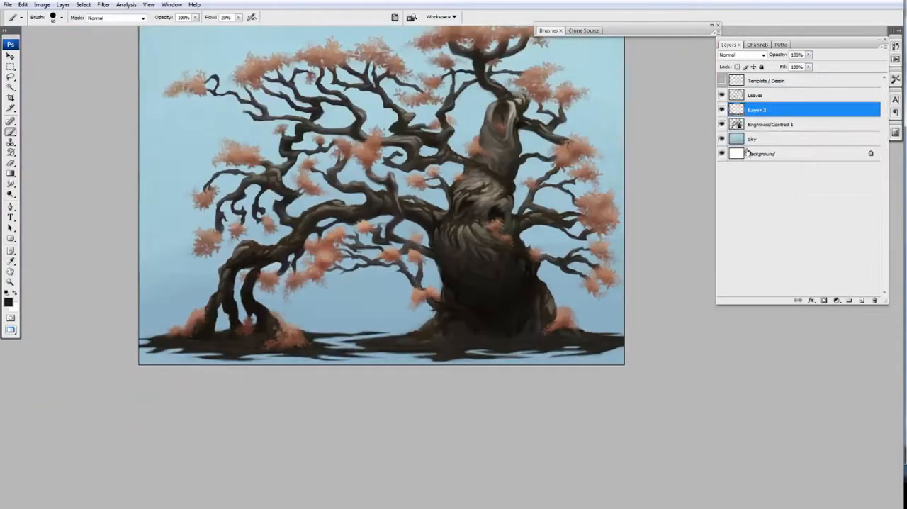
pyautogui.hotkey('ctrl', 'e')
# Step: Apply a slight tonal adjustment to the ground and merge the adjustment layer into Layer 3
pyautogui.scroll(1, 629, 227)
pyautogui.click(839, 301)
pyautogui.press('Return')
pyautogui.keyDown('alt'); pyautogui.click(754, 119); pyautogui.keyUp('alt')
pyautogui.doubleClick(743, 111)
pyautogui.scroll(-1, 547, 262)
pyautogui.moveTo(481, 263); pyautogui.dragTo(449, 323)
pyautogui.moveTo(206, 108); pyautogui.dragTo(209, 108)
pyautogui.moveTo(206, 131); pyautogui.dragTo(212, 132)
pyautogui.click(304, 85)
pyautogui.moveTo(482, 312); pyautogui.dragTo(464, 305)
pyautogui.hotkey('ctrl', 'e')
pyautogui.scroll(1, 458, 283)
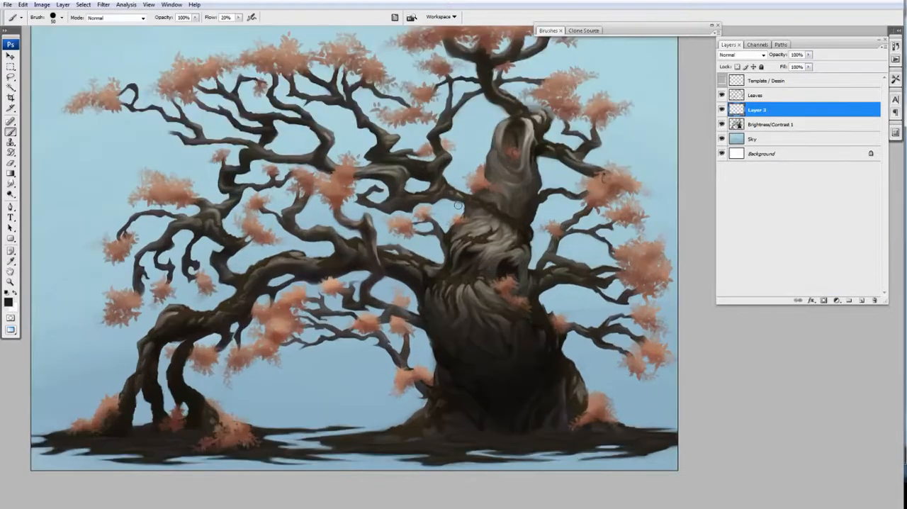
# Step: Add a new layer above Layer 3 and choose a lighter grey-brown foreground colour
pyautogui.moveTo(493, 347); pyautogui.dragTo(486, 351)
pyautogui.moveTo(517, 299); pyautogui.dragTo(544, 304)
pyautogui.click(861, 300)
pyautogui.click(9, 303)
pyautogui.click(638, 367)
pyautogui.click(825, 298)
pyautogui.moveTo(467, 416); pyautogui.dragTo(455, 381)
pyautogui.scroll(1, 454, 387)
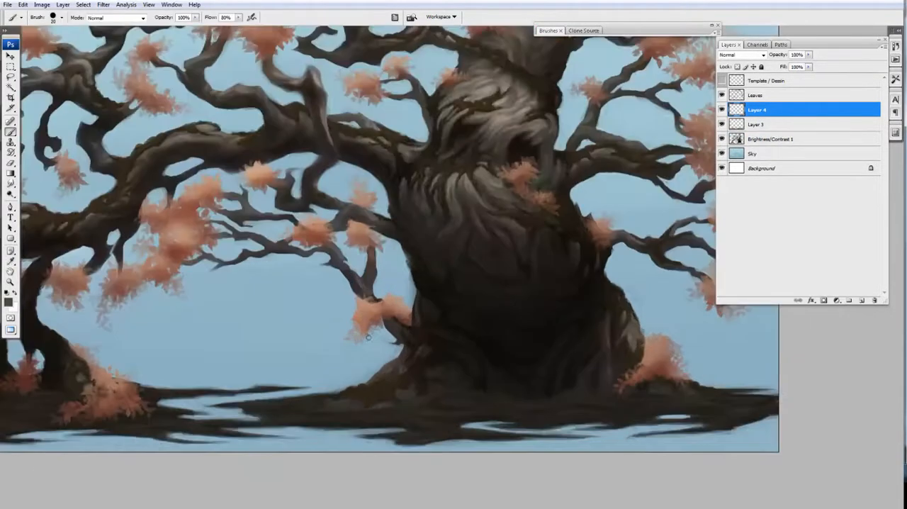
# Step: Shrink the brush, set its flow to 80%, and paint fine strokes on the ground at the trunk's base
pyautogui.press('[')
pyautogui.press('[')
pyautogui.press('[')
pyautogui.press('[')
pyautogui.moveTo(504, 320); pyautogui.dragTo(495, 311)
pyautogui.hotkey('shift', '8')
pyautogui.moveTo(478, 386)
pyautogui.mouseDown()
pyautogui.moveTo(509, 385)
pyautogui.moveTo(499, 403)
pyautogui.mouseUp()
pyautogui.moveTo(581, 394)
pyautogui.mouseDown()
pyautogui.moveTo(514, 389)
pyautogui.moveTo(590, 403)
pyautogui.mouseUp()
# Step: Paint fine lighter strokes on Layer 4 across the ground directly beneath the trunk
pyautogui.moveTo(464, 414)
pyautogui.mouseDown()
pyautogui.moveTo(462, 391)
pyautogui.moveTo(490, 371)
pyautogui.moveTo(377, 381)
pyautogui.mouseUp()
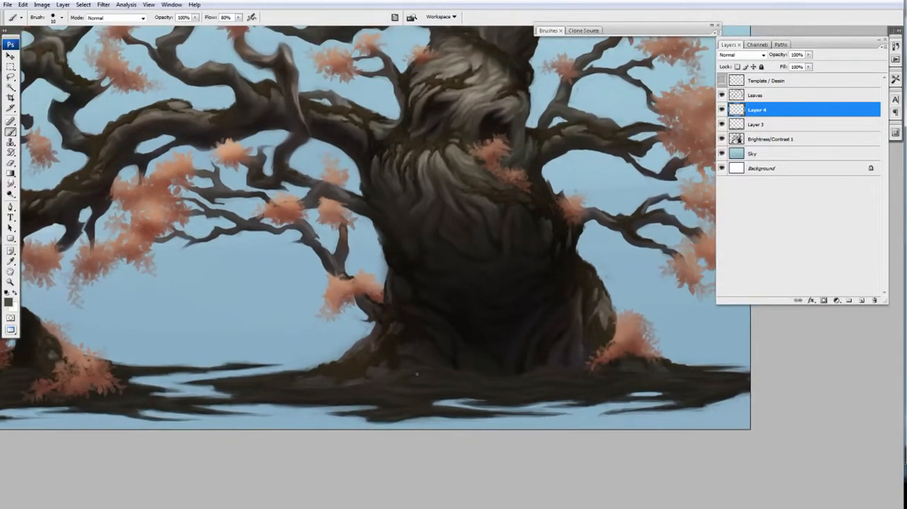
pyautogui.moveTo(453, 376); pyautogui.dragTo(392, 376)
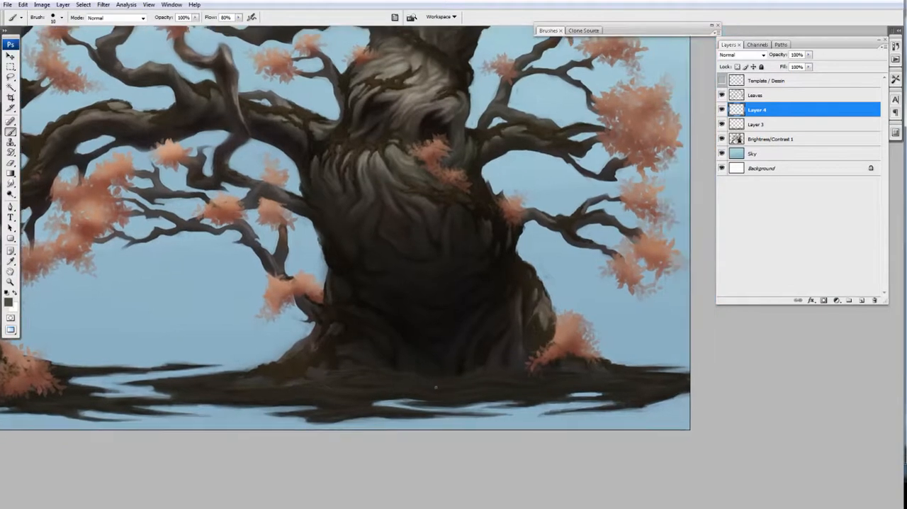
pyautogui.moveTo(332, 389); pyautogui.dragTo(317, 381)
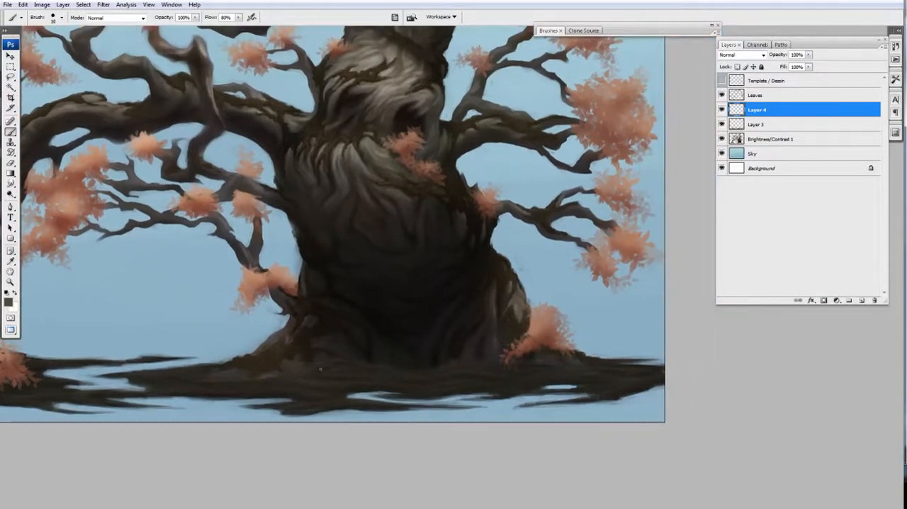
pyautogui.moveTo(496, 375); pyautogui.dragTo(409, 365)
pyautogui.moveTo(321, 367); pyautogui.dragTo(406, 354)
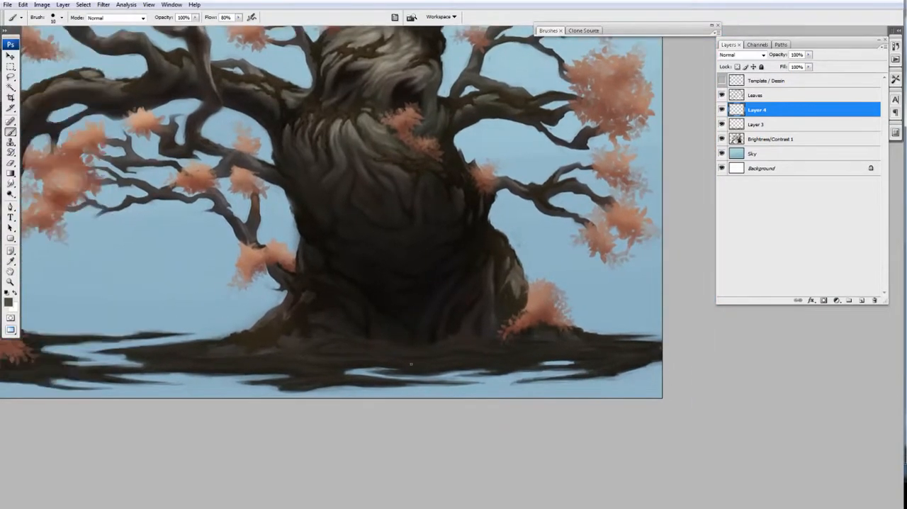
pyautogui.keyDown('ctrl'); pyautogui.keyDown('alt'); pyautogui.click(418, 330); pyautogui.keyUp('alt'); pyautogui.keyUp('ctrl')
pyautogui.keyDown('ctrl'); pyautogui.click(481, 348); pyautogui.keyUp('ctrl')
pyautogui.keyDown('ctrl'); pyautogui.click(481, 348); pyautogui.keyUp('ctrl')
pyautogui.keyDown('ctrl'); pyautogui.keyDown('alt'); pyautogui.click(596, 369); pyautogui.keyUp('alt'); pyautogui.keyUp('ctrl')
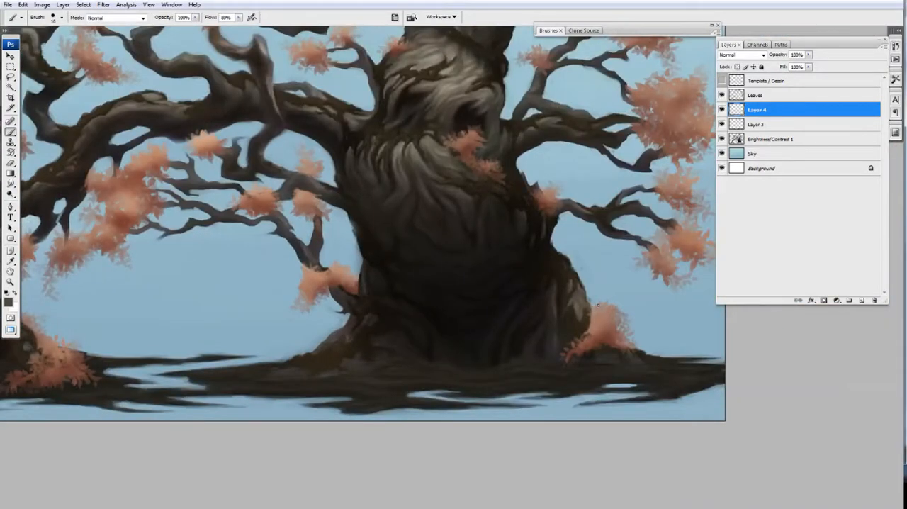
# Step: Continue the fine lighter strokes on Layer 4 over the ground right of the trunk
pyautogui.scroll(-1, 621, 388)
pyautogui.scroll(1, 531, 387)
pyautogui.moveTo(552, 372); pyautogui.dragTo(499, 378)
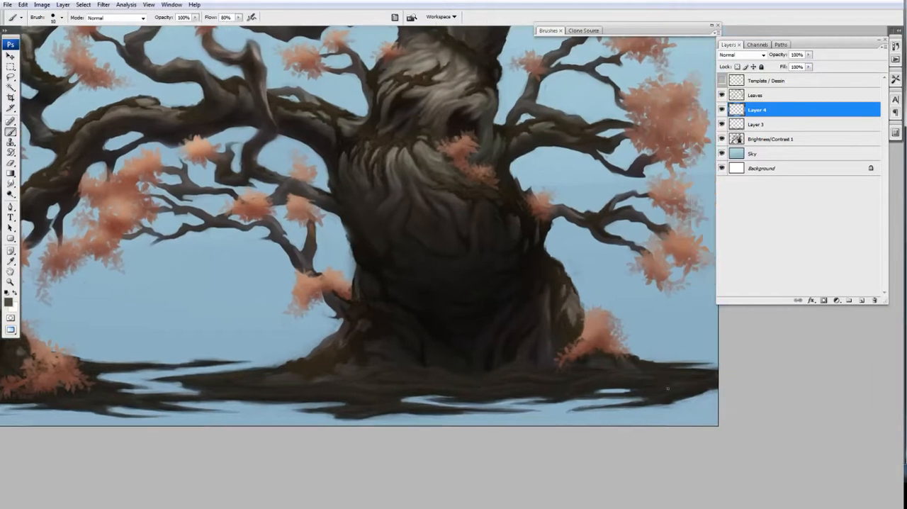
pyautogui.moveTo(581, 390); pyautogui.dragTo(544, 382)
# Step: Paint fine lighter grass strokes on Layer 4 across the ground left of the trunk
pyautogui.moveTo(327, 388); pyautogui.dragTo(413, 350)
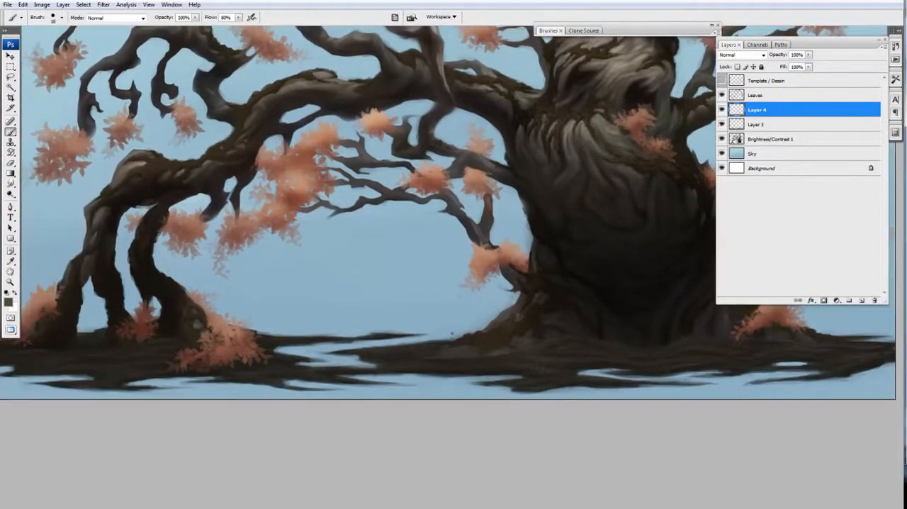
pyautogui.keyDown('ctrl'); pyautogui.click(359, 358); pyautogui.keyUp('ctrl')
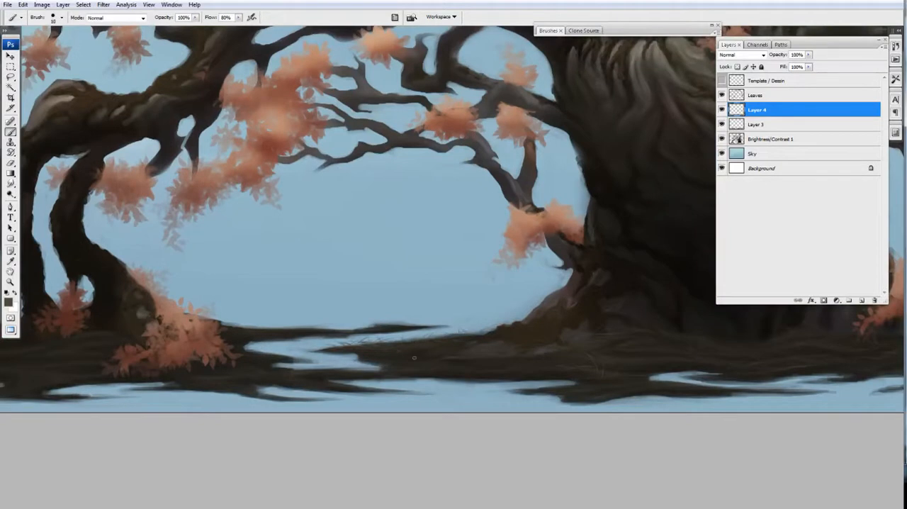
pyautogui.moveTo(539, 371); pyautogui.dragTo(458, 340)
pyautogui.moveTo(442, 335); pyautogui.dragTo(480, 316)
pyautogui.moveTo(405, 319); pyautogui.dragTo(423, 309)
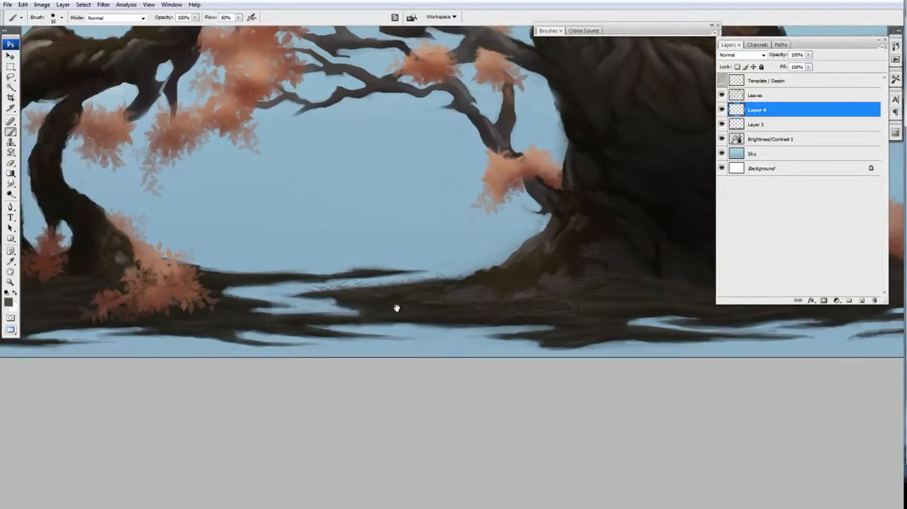
# Step: Paint fine grass blades on Layer 4 along the water gaps in front of the trunk
pyautogui.moveTo(574, 331); pyautogui.dragTo(418, 295)
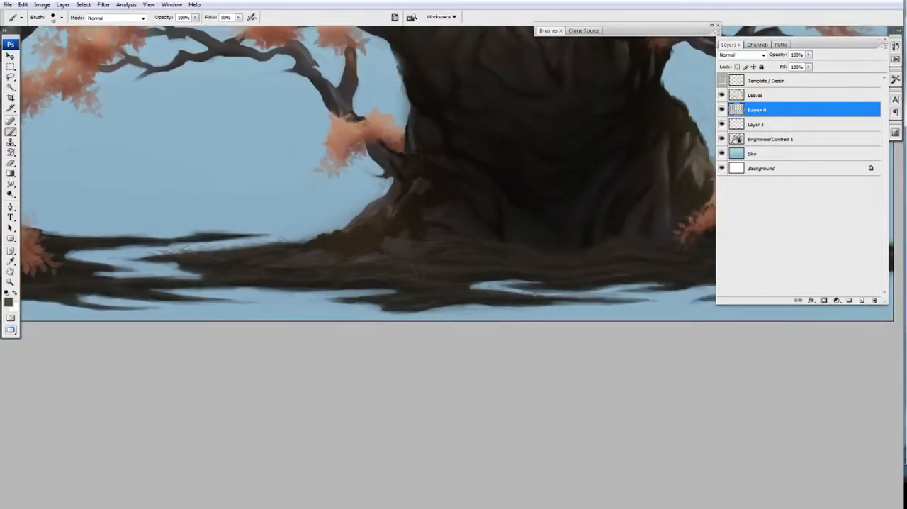
pyautogui.moveTo(558, 299); pyautogui.dragTo(500, 299)
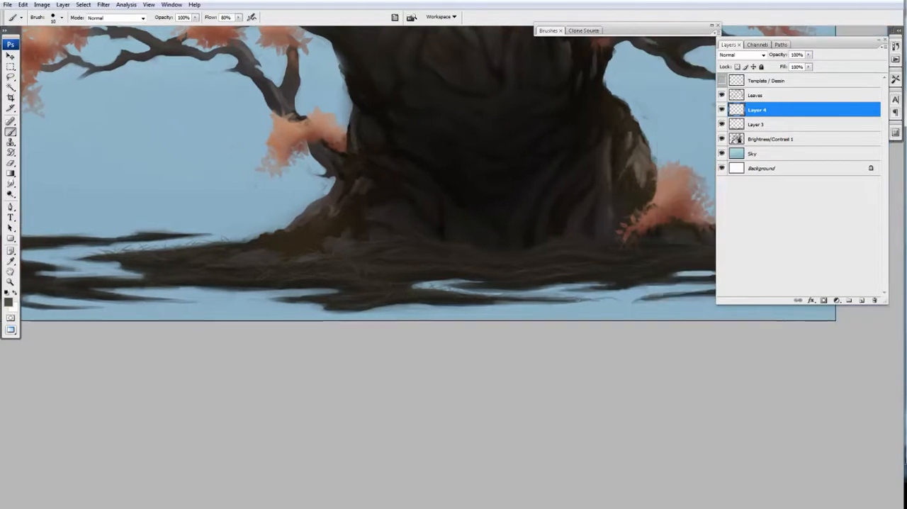
pyautogui.moveTo(597, 298); pyautogui.dragTo(448, 305)
pyautogui.moveTo(563, 297)
pyautogui.mouseDown()
pyautogui.moveTo(552, 301)
pyautogui.moveTo(573, 297)
pyautogui.moveTo(590, 399)
pyautogui.moveTo(572, 366)
pyautogui.mouseUp()
pyautogui.hotkey('ctrl', '-')
pyautogui.hotkey('ctrl', '+')
pyautogui.press('e')
pyautogui.press('b')
pyautogui.moveTo(477, 424); pyautogui.dragTo(545, 408)
# Step: Add fine grass strokes on Layer 4 around the water channel between the left roots and the trunk
pyautogui.hotkey('ctrl', '-')
pyautogui.moveTo(457, 389)
pyautogui.mouseDown()
pyautogui.moveTo(573, 385)
pyautogui.moveTo(444, 403)
pyautogui.moveTo(248, 282)
pyautogui.mouseUp()
pyautogui.hotkey('ctrl', '+')
pyautogui.moveTo(415, 246); pyautogui.dragTo(865, 345)
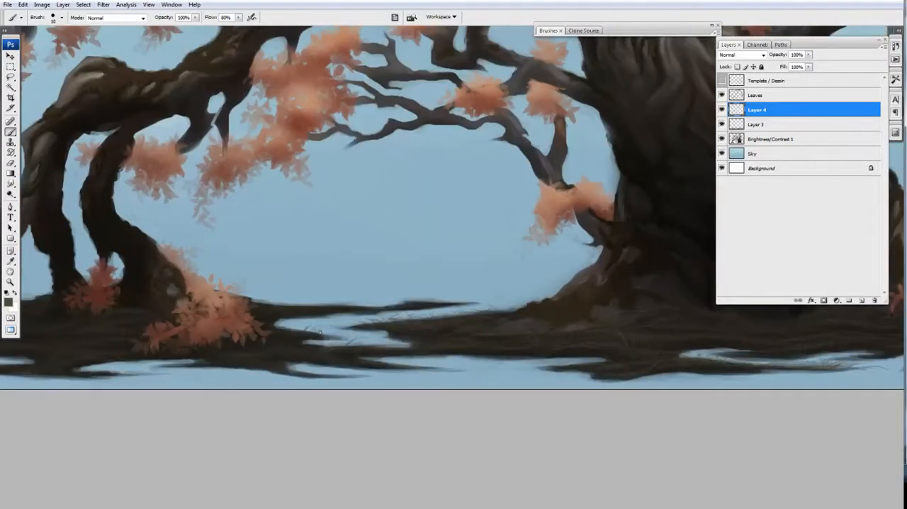
pyautogui.press('e')
pyautogui.press('b')
pyautogui.moveTo(346, 346); pyautogui.dragTo(357, 349)
pyautogui.moveTo(267, 297); pyautogui.dragTo(330, 305)
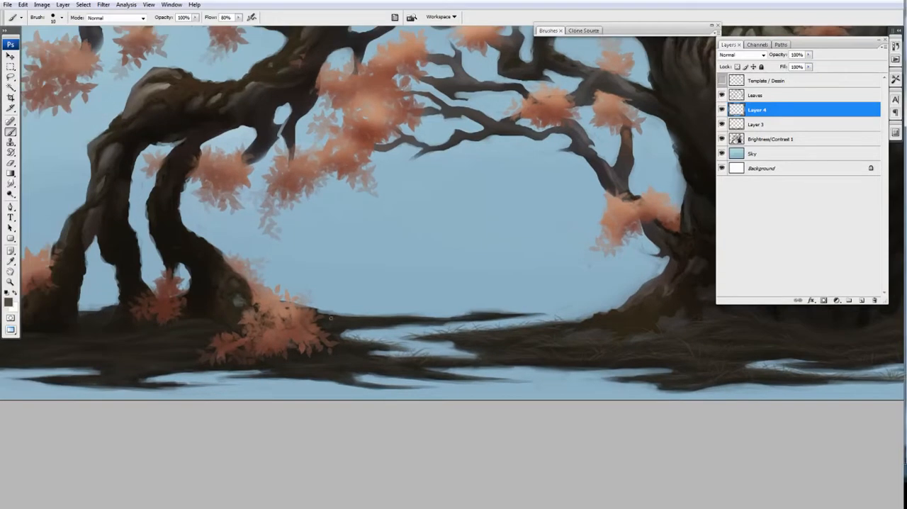
pyautogui.moveTo(397, 318); pyautogui.dragTo(388, 328)
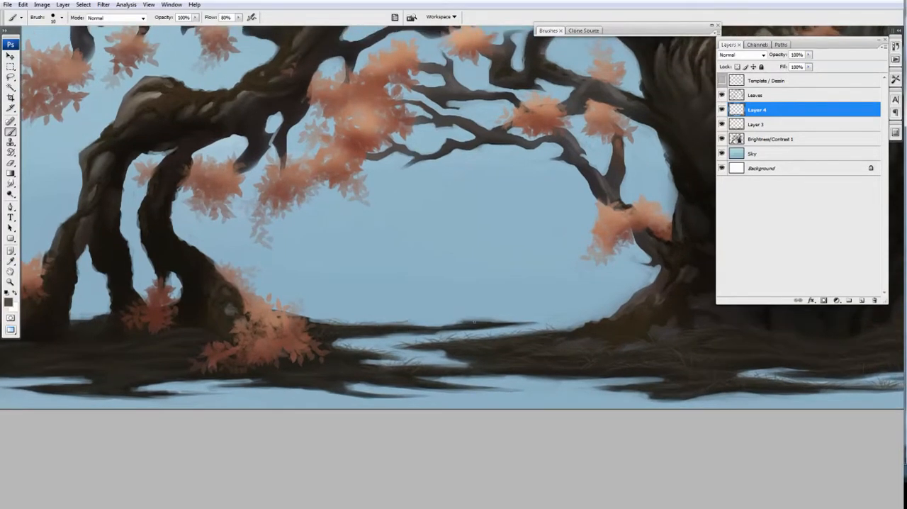
# Step: Extend the fine grass strokes on Layer 4 over the ground beneath the left roots and along its edges
pyautogui.moveTo(168, 335); pyautogui.dragTo(358, 319)
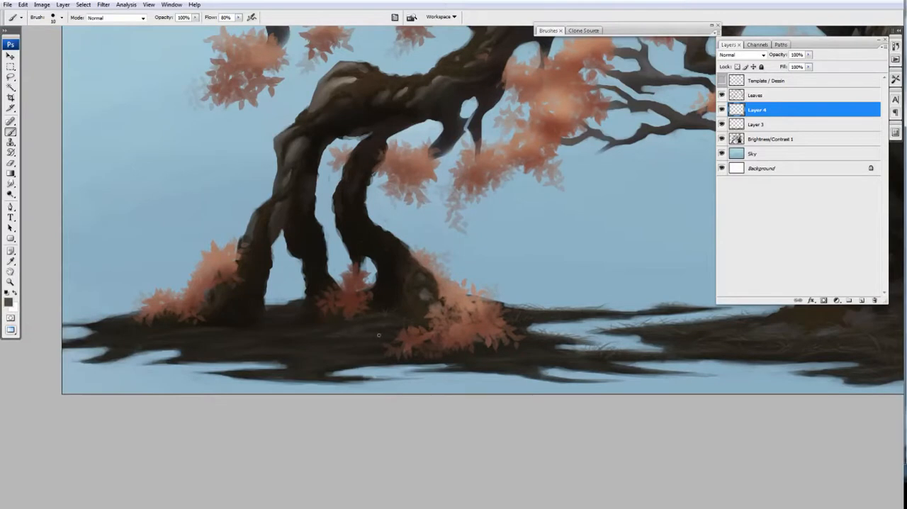
pyautogui.moveTo(368, 333); pyautogui.dragTo(405, 337)
pyautogui.moveTo(408, 306); pyautogui.dragTo(433, 302)
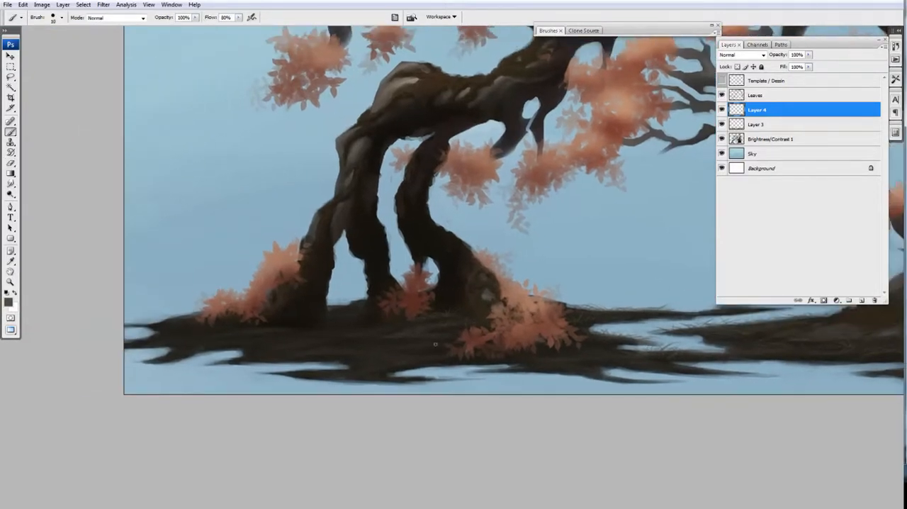
pyautogui.moveTo(375, 348)
pyautogui.mouseDown()
pyautogui.moveTo(416, 358)
pyautogui.moveTo(425, 336)
pyautogui.moveTo(419, 363)
pyautogui.mouseUp()
pyautogui.moveTo(430, 318); pyautogui.dragTo(56, 347)
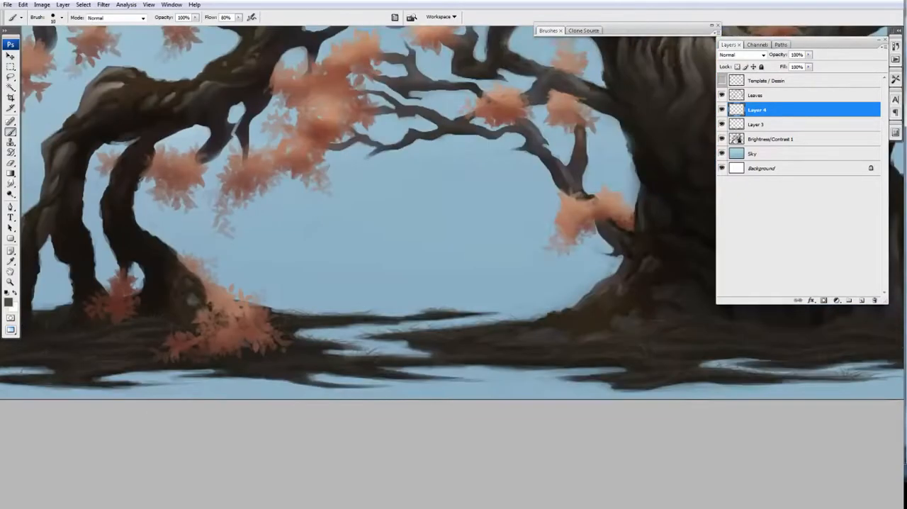
pyautogui.moveTo(300, 356); pyautogui.dragTo(344, 347)
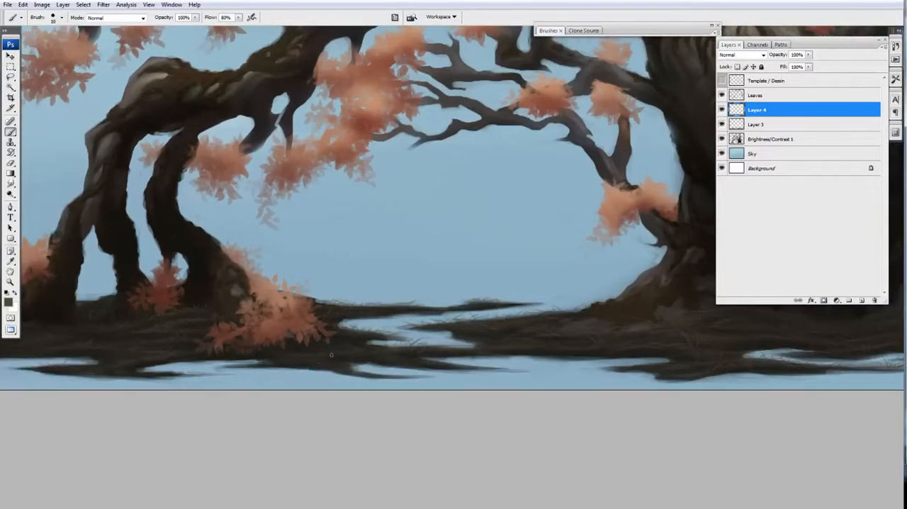
pyautogui.hotkey('ctrl', '-')
pyautogui.moveTo(489, 333); pyautogui.dragTo(147, 393)
pyautogui.hotkey('ctrl', '+')
pyautogui.hotkey('ctrl', '-')
pyautogui.moveTo(419, 387); pyautogui.dragTo(477, 379)
pyautogui.hotkey('ctrl', '-')
# Step: Try shifting the hue and lightness of Layer 4 with Hue/Saturation, resetting both to 0
pyautogui.hotkey('ctrl', 'u')
pyautogui.moveTo(765, 186); pyautogui.dragTo(757, 186)
pyautogui.moveTo(765, 136); pyautogui.dragTo(752, 137)
pyautogui.hotkey('ctrl', '+')
pyautogui.write('0')
pyautogui.press('Tab')
pyautogui.press('Tab')
pyautogui.write('0')
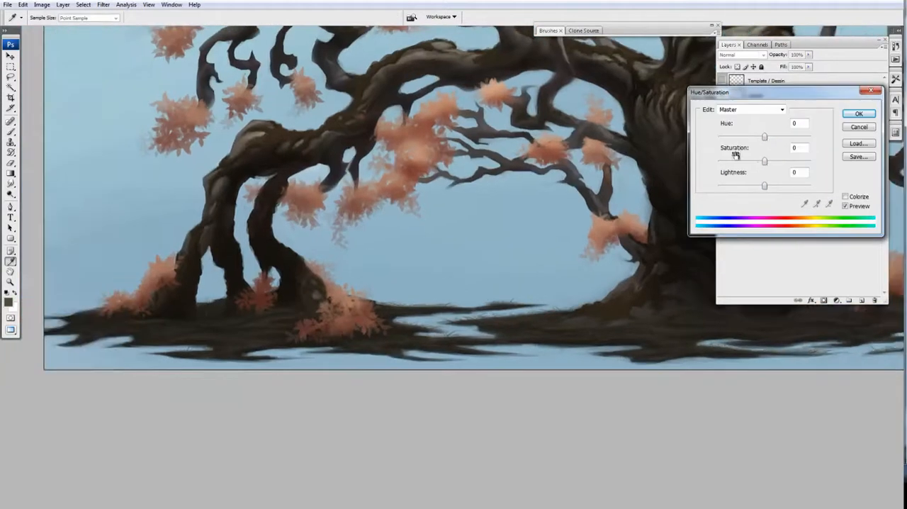
pyautogui.press('Tab')
pyautogui.press('Tab')
pyautogui.press('Tab')
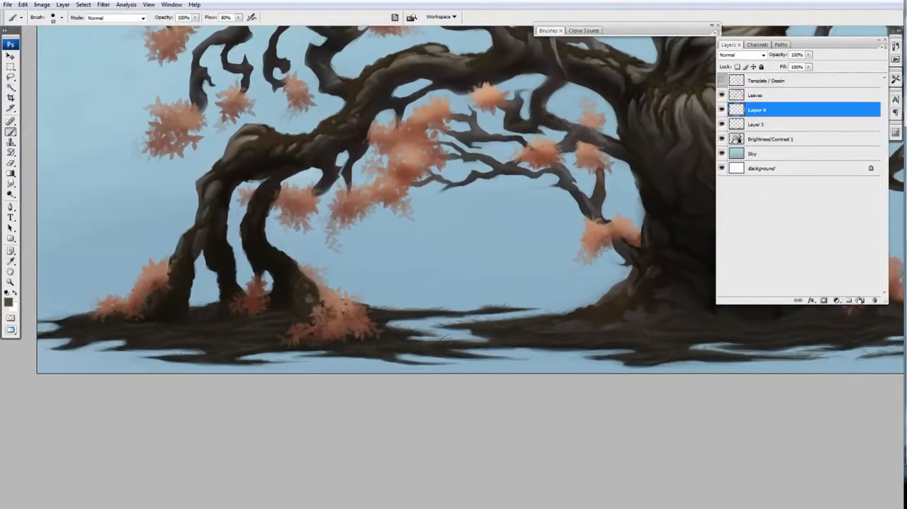
# Step: Add a new layer clipped to Layer 4 and set up a large soft brush with a near-black brown foreground colour
pyautogui.click(860, 300)
pyautogui.click(548, 31)
pyautogui.click(624, 45)
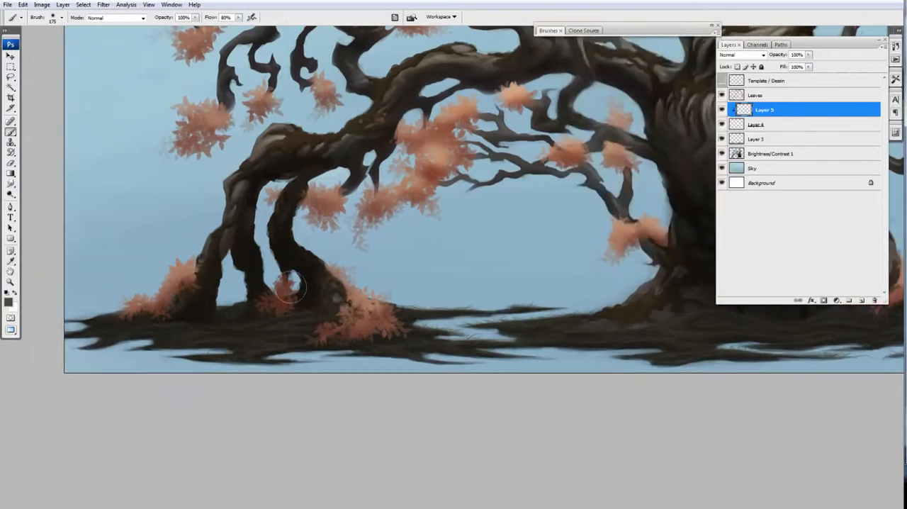
pyautogui.hotkey('ctrl', '-')
pyautogui.click(8, 302)
pyautogui.click(838, 292)
pyautogui.press(']')
pyautogui.press(']')
pyautogui.press(']')
pyautogui.hotkey('ctrl', '+')
# Step: Try lowering the opacity of Layer 4, and reselect the clipped Layer 5
pyautogui.hotkey('ctrl', 'u')
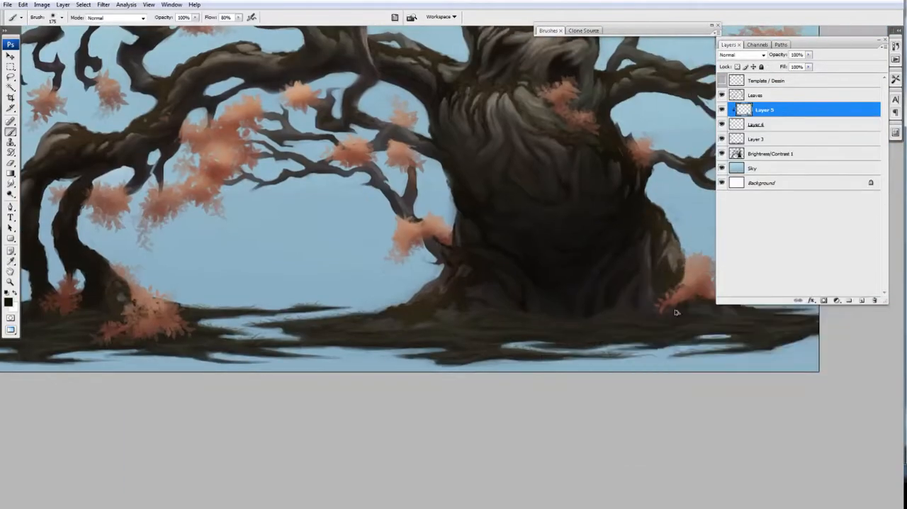
pyautogui.click(771, 124)
pyautogui.click(808, 55)
pyautogui.moveTo(809, 65); pyautogui.dragTo(794, 66)
pyautogui.click(774, 112)
# Step: Choose an olive foreground colour, set the brush to 70% opacity and 30% flow, and tint the ground by the trunk on Layer 5
pyautogui.click(9, 302)
pyautogui.click(648, 373)
pyautogui.click(823, 296)
pyautogui.press('7')
pyautogui.hotkey('shift', '3')
pyautogui.press('[')
pyautogui.press('[')
pyautogui.press('[')
pyautogui.moveTo(458, 299); pyautogui.dragTo(448, 303)
pyautogui.press(']')
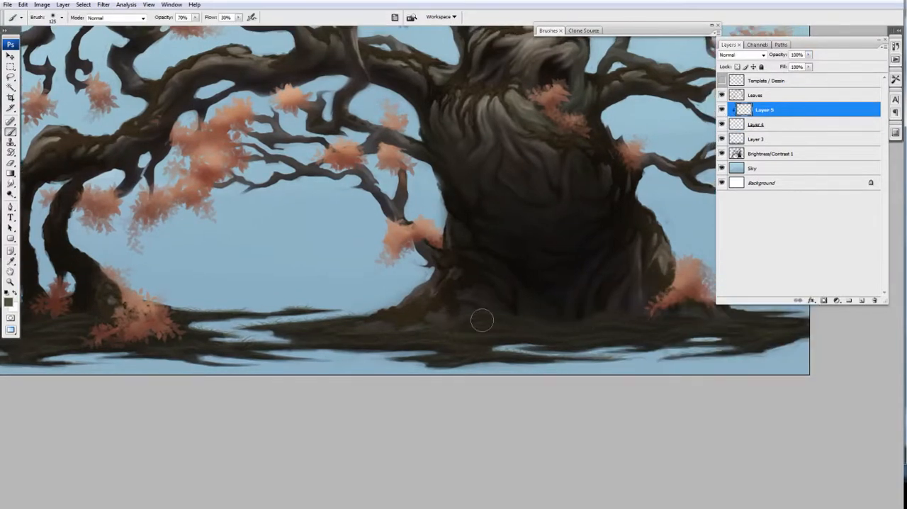
# Step: Choose a lighter tan foreground colour and tint the grass strokes at the trunk's base on Layer 5
pyautogui.click(741, 124)
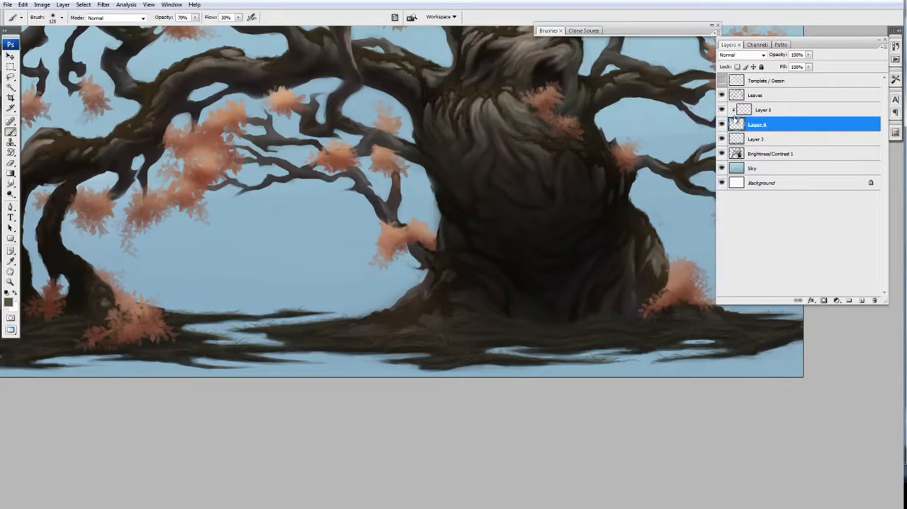
pyautogui.click(764, 109)
pyautogui.click(9, 302)
pyautogui.click(642, 358)
pyautogui.click(826, 297)
pyautogui.hotkey('ctrl', '-')
pyautogui.hotkey('ctrl', '+')
pyautogui.moveTo(584, 313); pyautogui.dragTo(533, 313)
pyautogui.press('e')
pyautogui.press(']')
pyautogui.press(']')
pyautogui.press(']')
pyautogui.press(']')
pyautogui.press(']')
pyautogui.press(']')
pyautogui.press(']')
pyautogui.press('b')
# Step: Darken Layer 4 and raise its saturation with a slight hue shift using Hue/Saturation
pyautogui.click(756, 125)
pyautogui.hotkey('ctrl', 'u')
pyautogui.moveTo(765, 187); pyautogui.dragTo(756, 189)
pyautogui.moveTo(765, 139); pyautogui.dragTo(766, 139)
pyautogui.moveTo(765, 163); pyautogui.dragTo(774, 166)
pyautogui.click(859, 114)
# Step: Brush and erase tan tints on Layer 5 over the grass around the left roots
pyautogui.click(764, 110)
pyautogui.moveTo(279, 334)
pyautogui.mouseDown()
pyautogui.moveTo(371, 337)
pyautogui.moveTo(320, 348)
pyautogui.mouseUp()
pyautogui.press('e')
pyautogui.press('b')
pyautogui.press('e')
pyautogui.press('b')
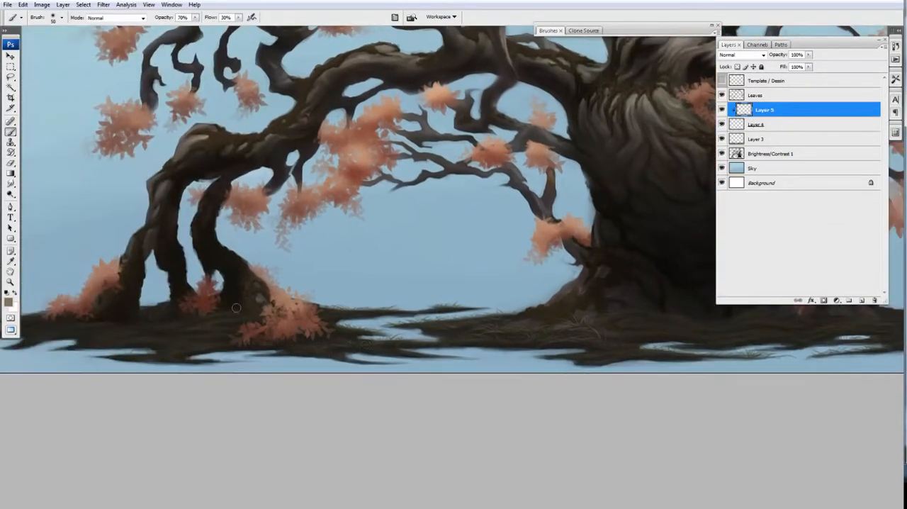
# Step: Apply another Hue/Saturation adjustment to Layer 4 and reselect Layer 5
pyautogui.click(756, 125)
pyautogui.hotkey('ctrl', 'u')
pyautogui.click(859, 113)
pyautogui.moveTo(150, 316); pyautogui.dragTo(221, 302)
pyautogui.click(764, 110)
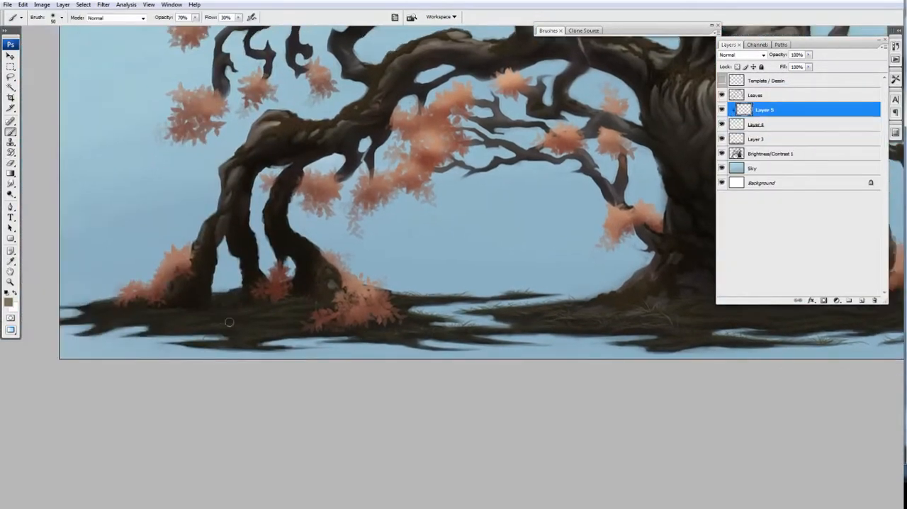
# Step: Adjust the hue and lower the lightness of Layer 5, and compare the ground with Layer 4 hidden and shown
pyautogui.moveTo(694, 243); pyautogui.dragTo(574, 257)
pyautogui.hotkey('ctrl', 'u')
pyautogui.moveTo(764, 164); pyautogui.dragTo(762, 140)
pyautogui.moveTo(765, 187); pyautogui.dragTo(760, 187)
pyautogui.click(859, 113)
pyautogui.click(722, 125)
pyautogui.click(722, 125)
# Step: Add a new clipped layer directly above Layer 4 and paint near-black shading over the ground's grass strokes
pyautogui.click(756, 124)
pyautogui.click(862, 300)
pyautogui.moveTo(439, 326)
pyautogui.mouseDown()
pyautogui.moveTo(414, 311)
pyautogui.moveTo(339, 306)
pyautogui.mouseUp()
pyautogui.keyDown('alt'); pyautogui.click(412, 310); pyautogui.keyUp('alt')
pyautogui.moveTo(770, 339); pyautogui.dragTo(527, 309)
pyautogui.moveTo(370, 315); pyautogui.dragTo(483, 338)
pyautogui.hotkey('ctrl', '-')
pyautogui.moveTo(348, 186); pyautogui.dragTo(418, 282)
pyautogui.hotkey('ctrl', '+')
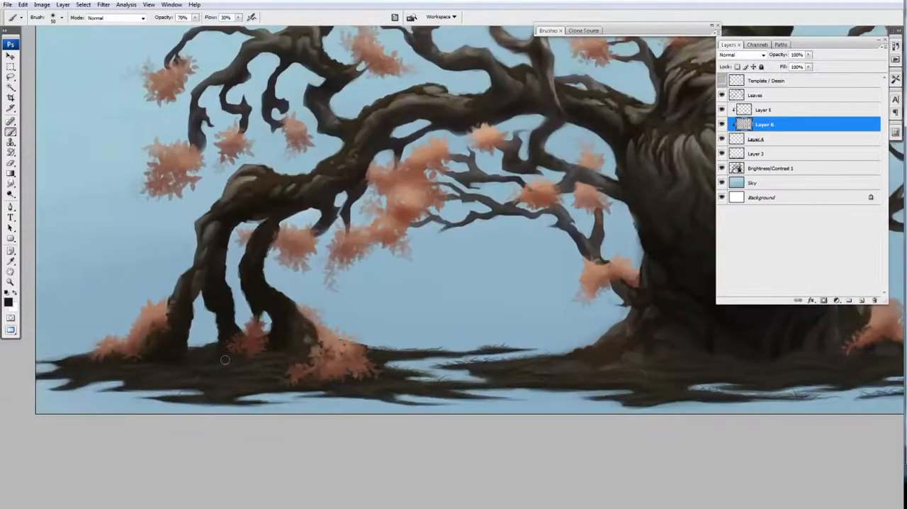
pyautogui.moveTo(505, 281); pyautogui.dragTo(504, 270)
# Step: Switch to Layer 4 and paint dark grass blades with a size 7 brush at 100% flow on the ground's far-left edge
pyautogui.click(752, 140)
pyautogui.keyDown('alt'); pyautogui.click(723, 141); pyautogui.keyUp('alt')
pyautogui.keyDown('alt'); pyautogui.click(722, 141); pyautogui.keyUp('alt')
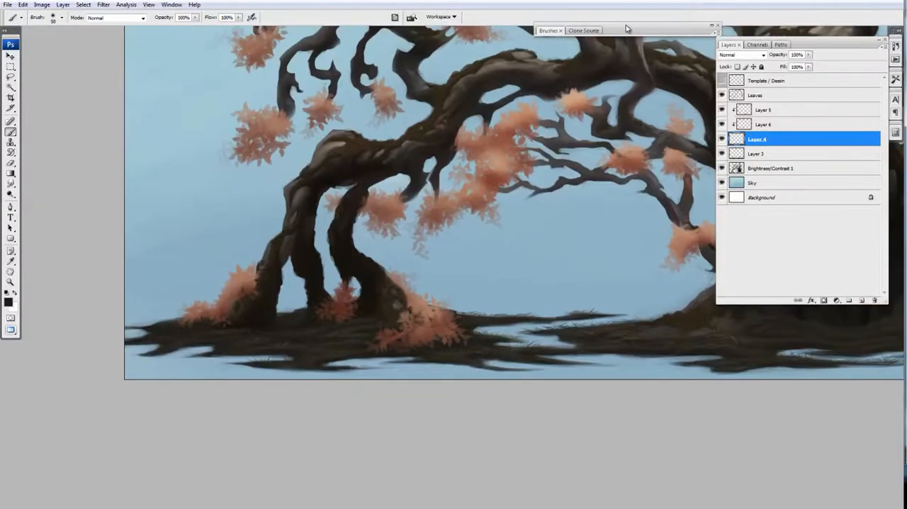
pyautogui.press('F5')
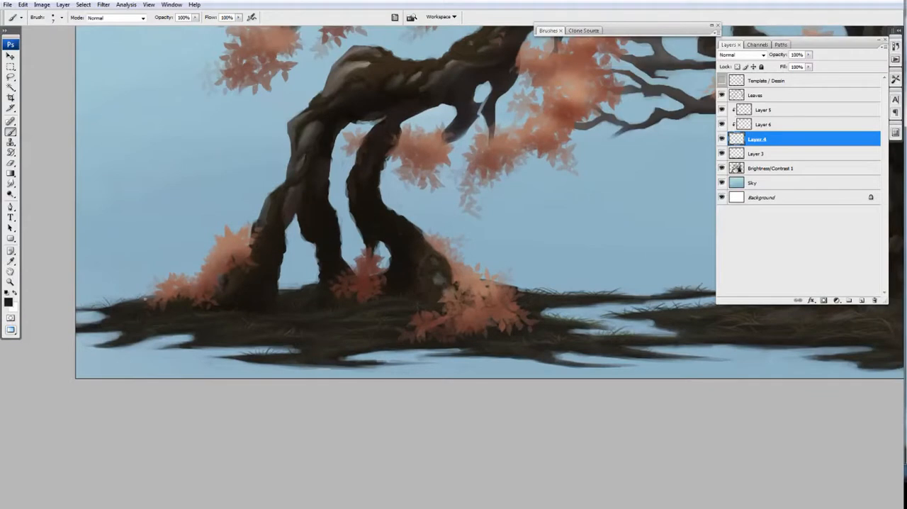
pyautogui.moveTo(88, 326); pyautogui.dragTo(103, 319)
pyautogui.moveTo(170, 341); pyautogui.dragTo(214, 331)
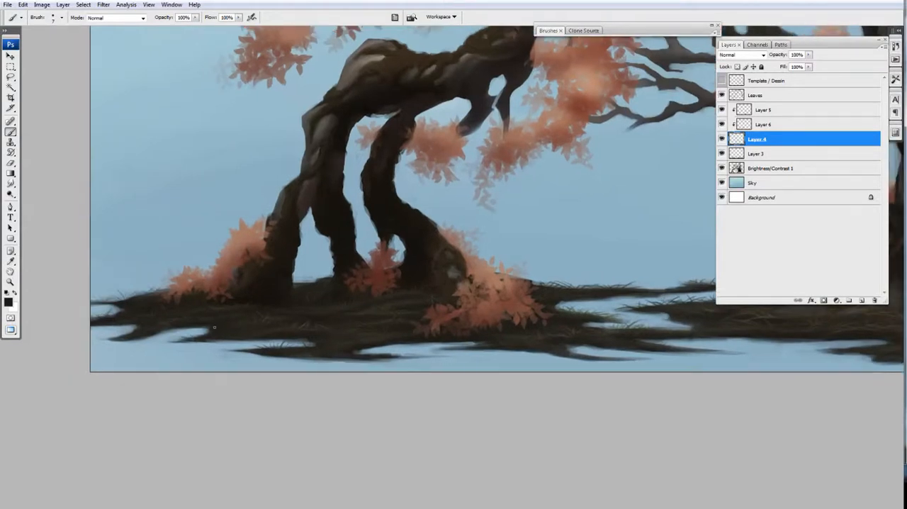
# Step: Paint dark grass blades on Layer 4 along the water's edge from the left roots to the trunk
pyautogui.moveTo(319, 348); pyautogui.dragTo(252, 361)
pyautogui.moveTo(394, 358); pyautogui.dragTo(356, 353)
pyautogui.moveTo(476, 362); pyautogui.dragTo(440, 357)
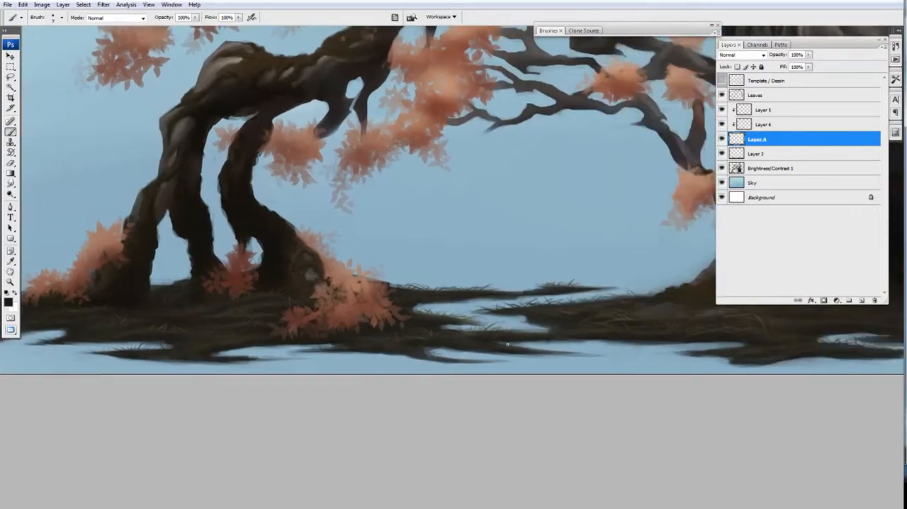
pyautogui.moveTo(735, 351); pyautogui.dragTo(341, 344)
pyautogui.moveTo(509, 328); pyautogui.dragTo(412, 337)
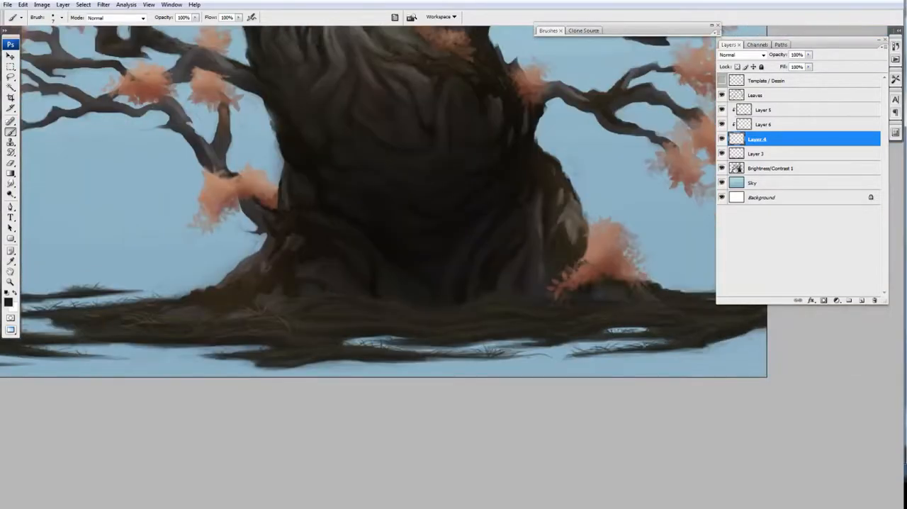
# Step: Refine the dark grass blades on Layer 4 along the ground right of the trunk
pyautogui.moveTo(703, 287)
pyautogui.mouseDown()
pyautogui.moveTo(579, 310)
pyautogui.moveTo(635, 312)
pyautogui.mouseUp()
pyautogui.press('e')
pyautogui.press('b')
pyautogui.hotkey('ctrl', '-')
pyautogui.moveTo(489, 326); pyautogui.dragTo(611, 339)
# Step: Compare the ground with Layer 5 hidden and shown, and reselect Layer 4
pyautogui.click(762, 125)
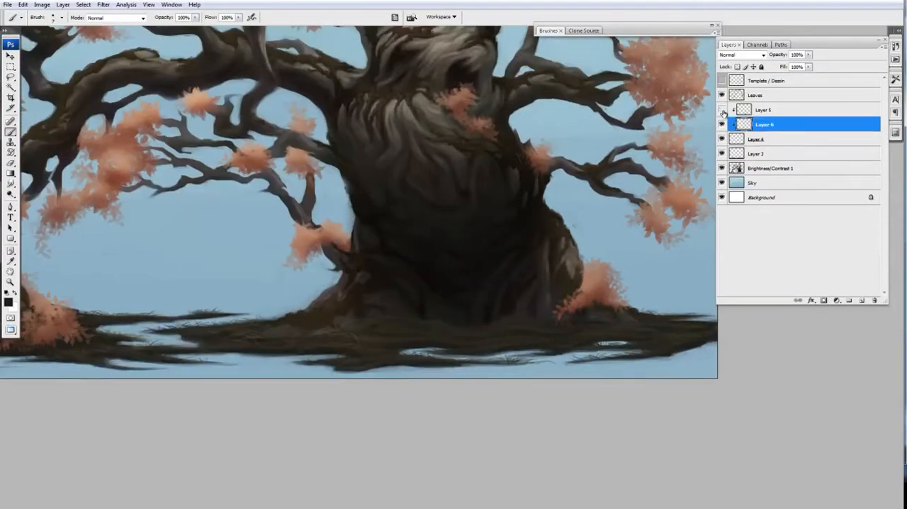
pyautogui.hotkey('ctrl', '-')
pyautogui.click(721, 111)
pyautogui.click(757, 139)
# Step: Add more dark grass blades on Layer 4 across the middle banks, below the trunk and on the right bank
pyautogui.hotkey('ctrl', '+')
pyautogui.moveTo(877, 443); pyautogui.dragTo(858, 309)
pyautogui.moveTo(299, 306); pyautogui.dragTo(319, 315)
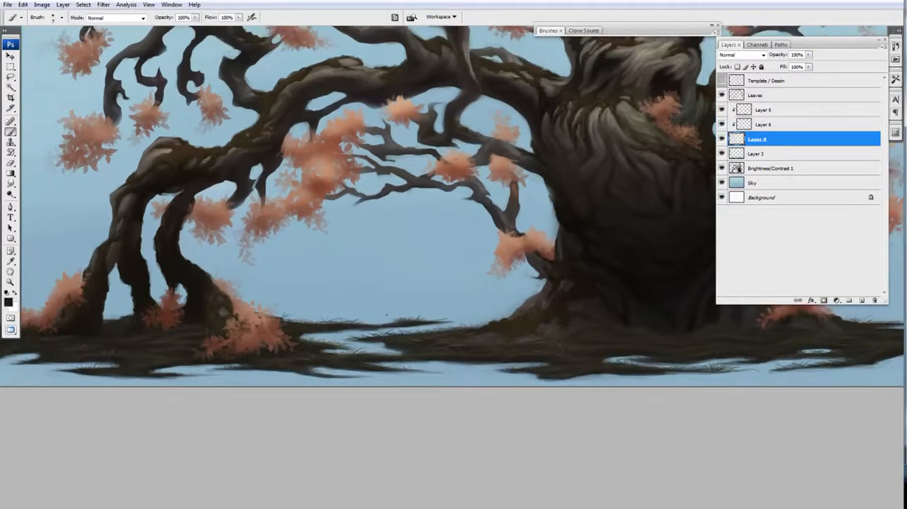
pyautogui.moveTo(438, 324)
pyautogui.mouseDown()
pyautogui.moveTo(435, 316)
pyautogui.moveTo(290, 313)
pyautogui.mouseUp()
pyautogui.moveTo(561, 354); pyautogui.dragTo(568, 361)
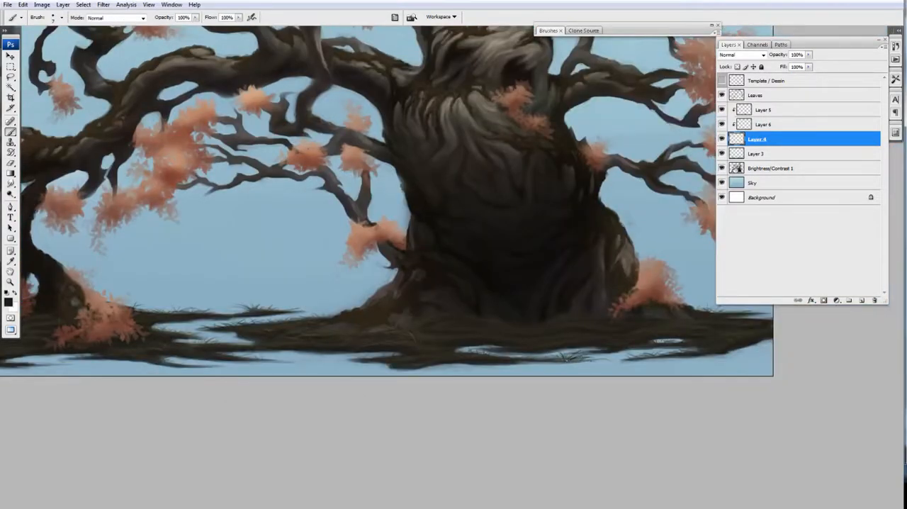
pyautogui.moveTo(681, 312); pyautogui.dragTo(585, 336)
pyautogui.moveTo(617, 336); pyautogui.dragTo(630, 328)
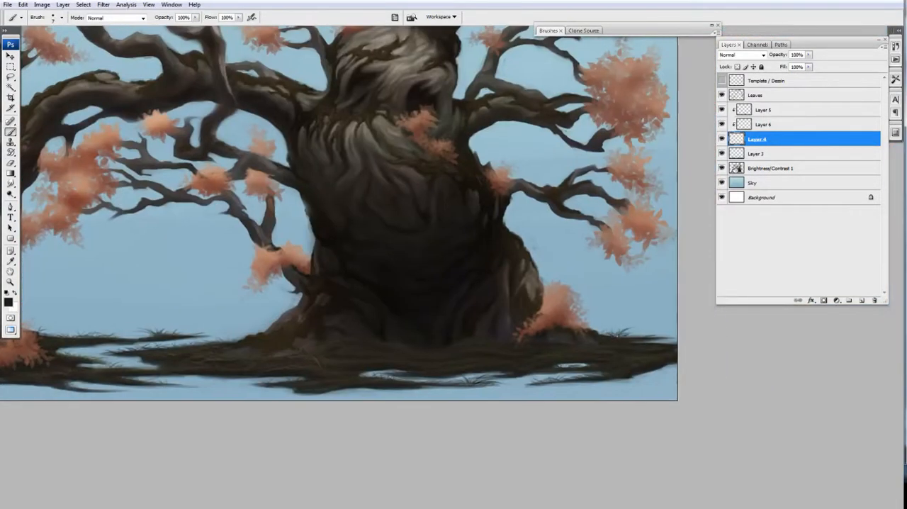
# Step: Add dark grass blades on Layer 4 around the left roots, switch to the eraser, and show the whole painting
pyautogui.moveTo(73, 332); pyautogui.dragTo(499, 317)
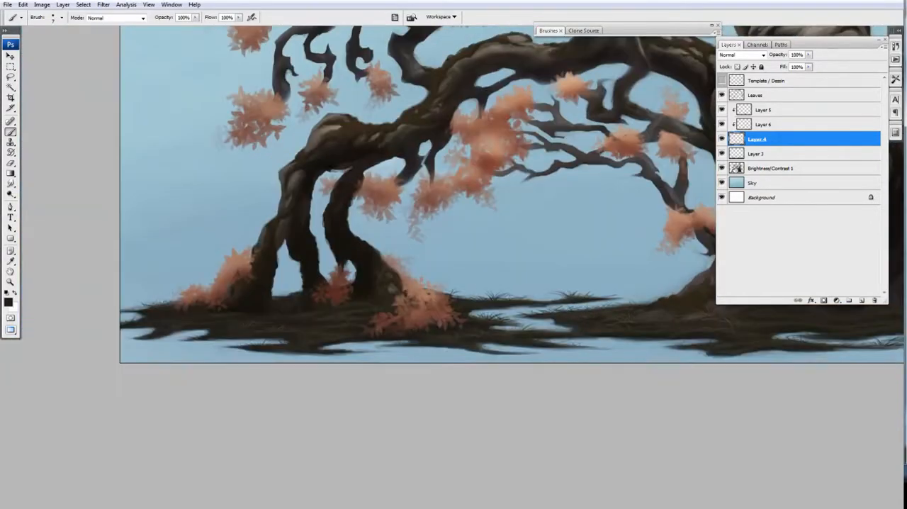
pyautogui.moveTo(263, 301); pyautogui.dragTo(267, 298)
pyautogui.moveTo(260, 342); pyautogui.dragTo(248, 337)
pyautogui.moveTo(475, 341); pyautogui.dragTo(287, 371)
pyautogui.press('e')
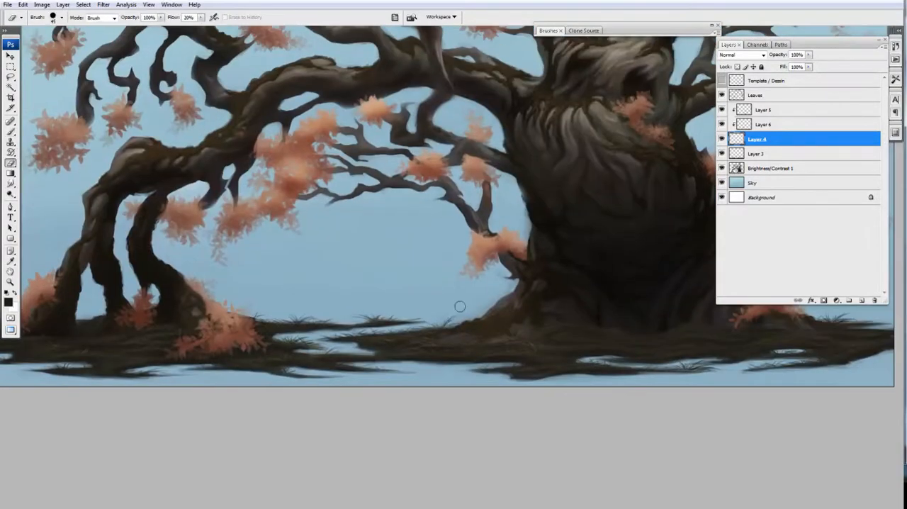
pyautogui.hotkey('ctrl', '0')
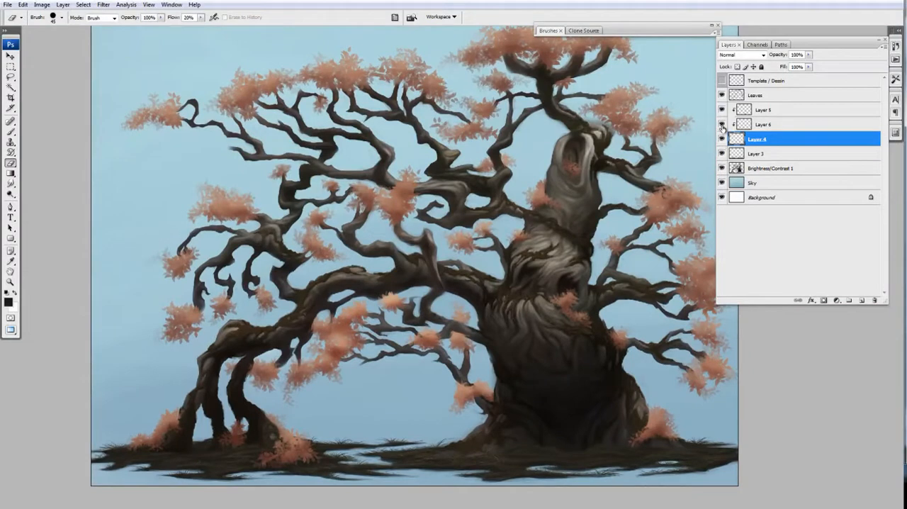
# Step: Shift the hue of the clipped Layer 5 with Hue/Saturation and toggle its visibility to compare
pyautogui.click(763, 110)
pyautogui.hotkey('ctrl', 'u')
pyautogui.moveTo(764, 137); pyautogui.dragTo(783, 137)
pyautogui.click(857, 115)
pyautogui.keyDown('alt'); pyautogui.click(721, 109); pyautogui.keyUp('alt')
# Step: Using a 70 px olive-green brush and the eraser, refine the grass tones on Layer 5 along the ground
pyautogui.press('b')
pyautogui.press('F5')
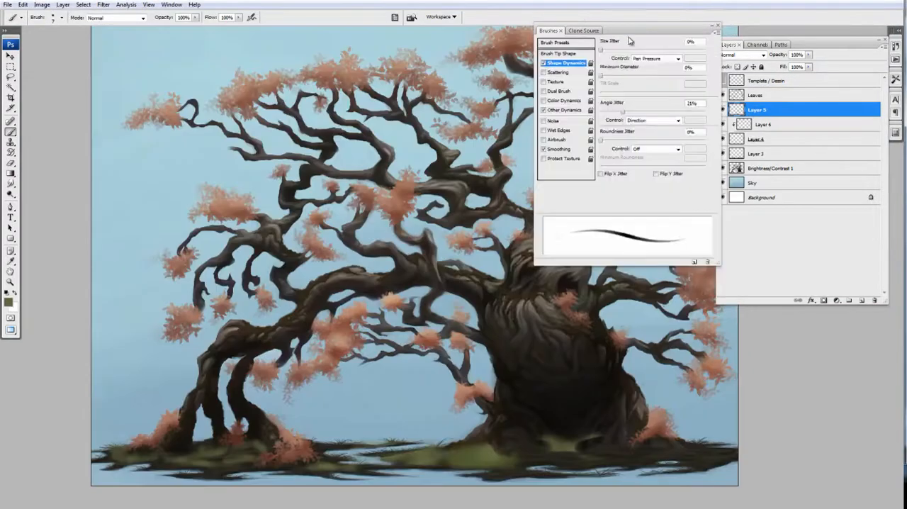
pyautogui.press(']')
pyautogui.press('F5')
pyautogui.scroll(-1, 347, 424)
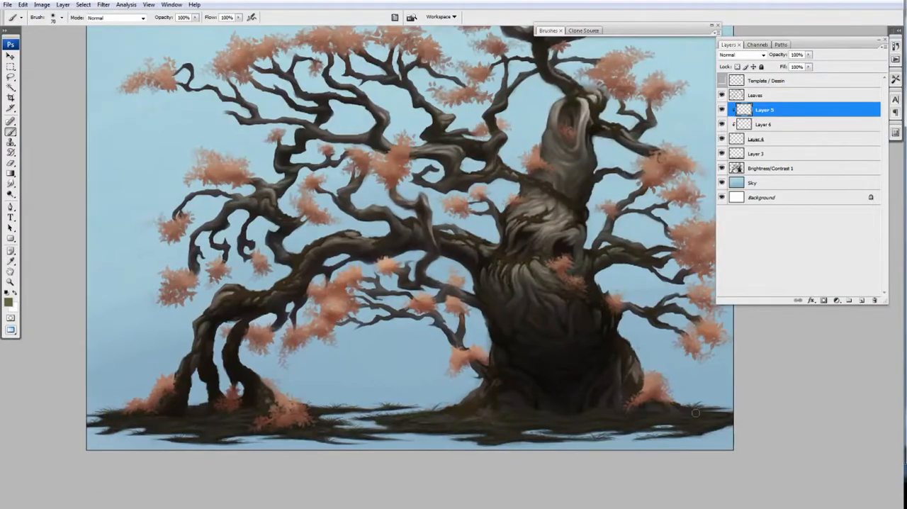
pyautogui.press('e')
pyautogui.press('b')
pyautogui.press('e')
pyautogui.press('b')
pyautogui.moveTo(194, 409); pyautogui.dragTo(275, 401)
pyautogui.press('e')
pyautogui.press('b')
pyautogui.press('e')
pyautogui.press('b')
# Step: Erase and paint further olive tones on Layer 5 across the middle bank and beneath the trunk
pyautogui.keyDown('ctrl'); pyautogui.click(460, 376); pyautogui.keyUp('ctrl')
pyautogui.press('e')
pyautogui.moveTo(519, 351); pyautogui.dragTo(417, 389)
pyautogui.keyDown('alt'); pyautogui.click(417, 389); pyautogui.keyUp('alt')
pyautogui.keyDown('ctrl'); pyautogui.click(486, 377); pyautogui.keyUp('ctrl')
pyautogui.press('b')
pyautogui.keyDown('alt'); pyautogui.click(527, 421); pyautogui.keyUp('alt')
pyautogui.moveTo(472, 429); pyautogui.dragTo(417, 422)
# Step: Darken the tones on Layer 5 slightly with Hue/Saturation and review the whole painting
pyautogui.hotkey('ctrl', 'u')
pyautogui.moveTo(764, 188); pyautogui.dragTo(757, 190)
pyautogui.press('Return')
pyautogui.keyDown('ctrl'); pyautogui.click(472, 319); pyautogui.keyUp('ctrl')
pyautogui.moveTo(521, 482); pyautogui.dragTo(508, 385)
pyautogui.keyDown('alt'); pyautogui.click(521, 382); pyautogui.keyUp('alt')
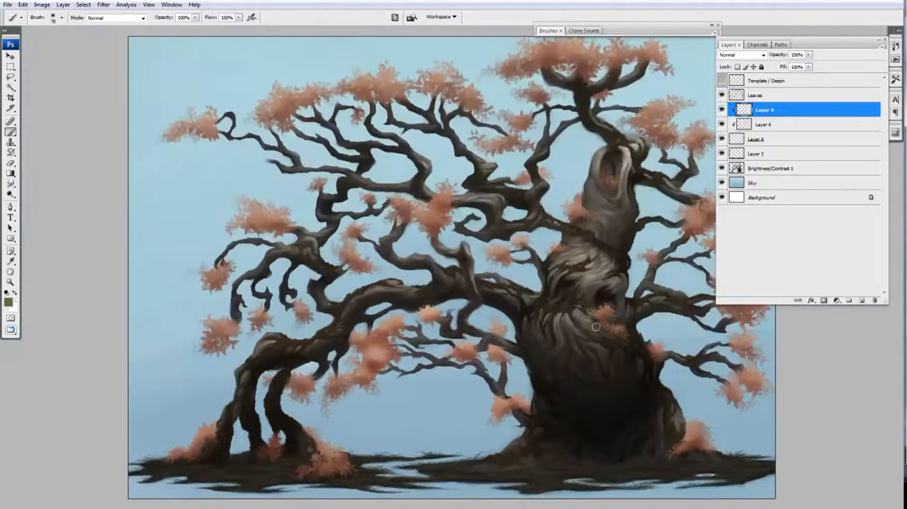
pyautogui.moveTo(523, 302); pyautogui.dragTo(483, 282)
pyautogui.keyDown('ctrl'); pyautogui.click(339, 361); pyautogui.keyUp('ctrl')
pyautogui.moveTo(796, 341); pyautogui.dragTo(489, 372)
pyautogui.keyDown('alt'); pyautogui.click(529, 403); pyautogui.keyUp('alt')
# Step: Merge the ground layers, Layers 3 to 6, into a single layer
pyautogui.keyDown('shift'); pyautogui.click(755, 140); pyautogui.keyUp('shift')
pyautogui.hotkey('ctrl', 'e')
pyautogui.keyDown('shift'); pyautogui.click(739, 125); pyautogui.keyUp('shift')
pyautogui.hotkey('ctrl', 'e')
# Step: Add a new layer clipped to the merged ground, choose a reddish-brown colour, and set its blending to Overlay
pyautogui.click(862, 300)
pyautogui.hotkey('ctrl', 'alt', 'g')
pyautogui.click(8, 302)
pyautogui.click(825, 296)
pyautogui.click(742, 54)
pyautogui.click(734, 176)
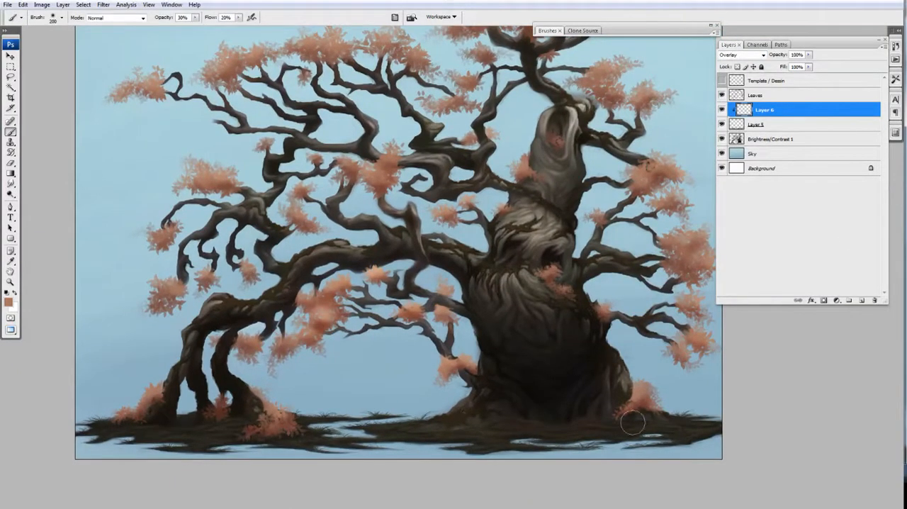
# Step: Tint the ground on the Overlay layer with a 200 px brush at 30% opacity, changing to blue and another colour
pyautogui.moveTo(157, 353); pyautogui.dragTo(97, 348)
pyautogui.click(8, 303)
pyautogui.click(738, 328)
pyautogui.click(831, 290)
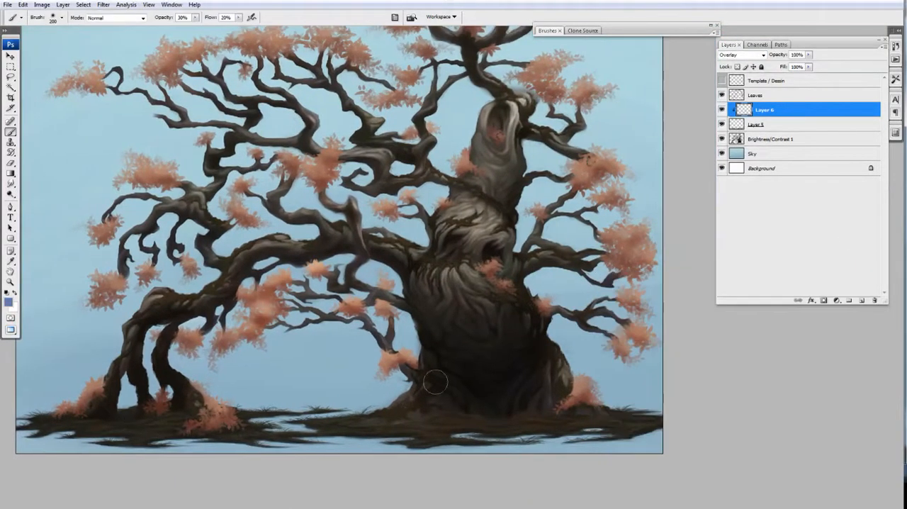
pyautogui.moveTo(183, 417); pyautogui.dragTo(294, 414)
pyautogui.click(8, 302)
pyautogui.click(740, 402)
pyautogui.click(642, 336)
pyautogui.click(811, 296)
# Step: Lower the opacity of the clipped tint layer and compare the ground with the layer hidden and shown
pyautogui.hotkey('ctrl', '-')
pyautogui.click(809, 55)
pyautogui.hotkey('ctrl', '+')
pyautogui.moveTo(809, 65); pyautogui.dragTo(793, 66)
pyautogui.click(809, 55)
pyautogui.click(722, 112)
pyautogui.click(809, 54)
# Step: Shift the hue and reduce the saturation of the clipped tint layer with Hue/Saturation
pyautogui.hotkey('ctrl', 'u')
pyautogui.click(858, 113)
pyautogui.click(722, 112)
pyautogui.hotkey('ctrl', 'u')
pyautogui.moveTo(765, 137); pyautogui.dragTo(733, 137)
pyautogui.moveTo(766, 162); pyautogui.dragTo(753, 162)
pyautogui.click(858, 113)
# Step: Change the tint layer's blend mode, compare it hidden and shown, and merge it down into Layer 5
pyautogui.click(743, 55)
pyautogui.click(732, 64)
pyautogui.click(722, 113)
pyautogui.click(722, 112)
pyautogui.hotkey('ctrl', 'e')
# Step: Try a clipped Color Balance adjustment layer on the ground, compare its effect, and delete it
pyautogui.hotkey('ctrl', '-')
pyautogui.click(837, 300)
pyautogui.click(847, 362)
pyautogui.click(304, 85)
pyautogui.hotkey('ctrl', 'alt', 'g')
pyautogui.doubleClick(741, 111)
pyautogui.moveTo(205, 107); pyautogui.dragTo(206, 132)
pyautogui.moveTo(204, 121); pyautogui.dragTo(205, 121)
pyautogui.click(303, 85)
pyautogui.click(721, 112)
pyautogui.click(722, 113)
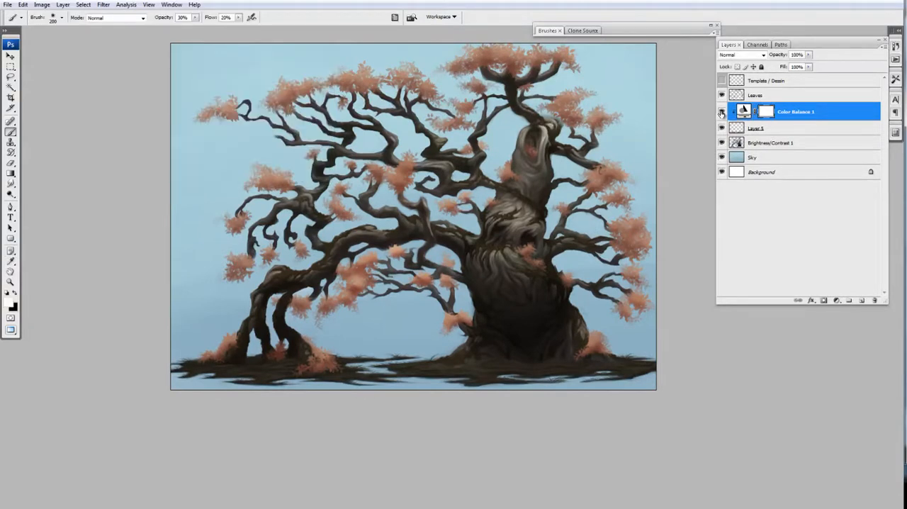
pyautogui.press('Delete')
# Step: Add a clipped Brightness/Contrast adjustment layer above Layer 5, adjust its sliders, and invert its mask to black
pyautogui.click(837, 300)
pyautogui.click(847, 373)
pyautogui.keyDown('alt'); pyautogui.click(753, 121); pyautogui.keyUp('alt')
pyautogui.doubleClick(743, 111)
pyautogui.moveTo(179, 123); pyautogui.dragTo(173, 99)
pyautogui.click(250, 83)
pyautogui.click(764, 115)
pyautogui.hotkey('ctrl', 'i')
# Step: Paint white on the Brightness/Contrast 2 mask along the ground near the trunk with a smaller brush at 40% opacity
pyautogui.scroll(1, 543, 328)
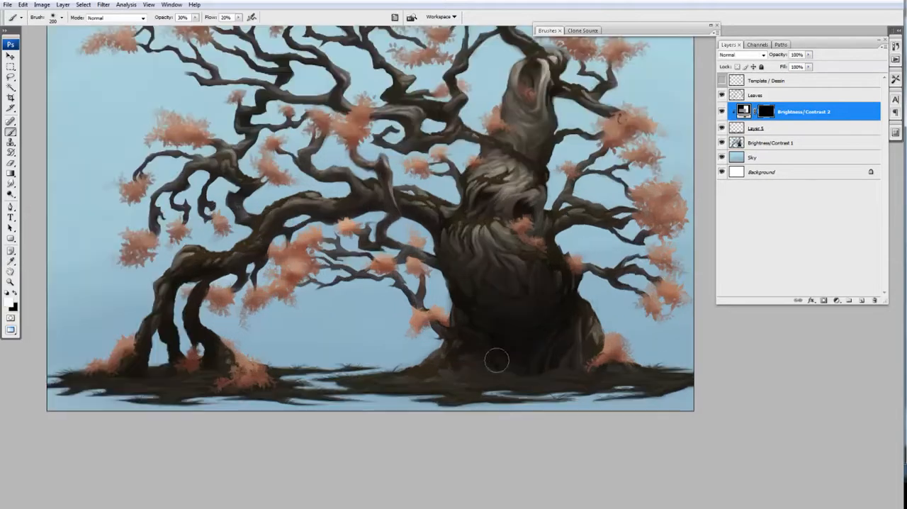
pyautogui.scroll(-1, 463, 372)
pyautogui.press('4')
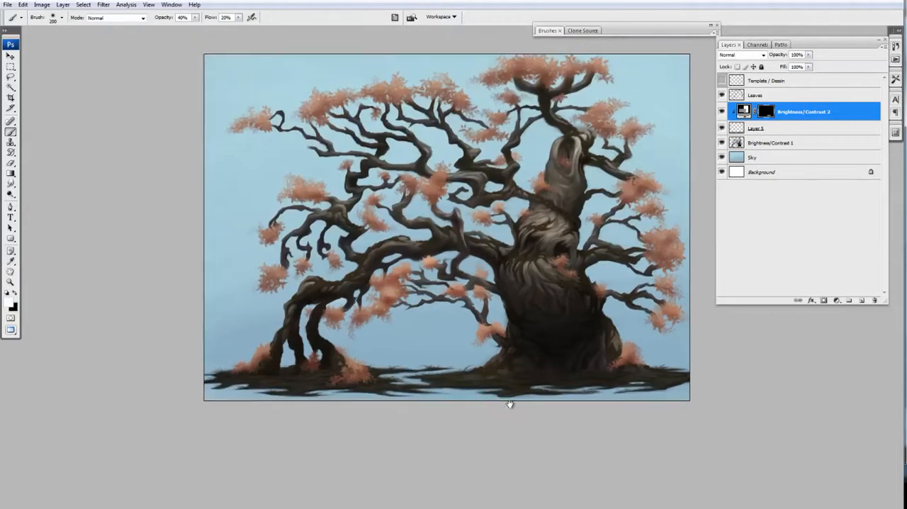
pyautogui.scroll(1, 289, 374)
pyautogui.press('[')
pyautogui.press('[')
pyautogui.press('[')
pyautogui.press('[')
pyautogui.moveTo(645, 379); pyautogui.dragTo(601, 376)
# Step: Readjust the brightness and contrast of the clipped adjustment layer and check the effect on the ground
pyautogui.doubleClick(743, 111)
pyautogui.moveTo(173, 98); pyautogui.dragTo(162, 99)
pyautogui.scroll(-1, 412, 230)
pyautogui.moveTo(413, 238); pyautogui.dragTo(423, 287)
pyautogui.moveTo(195, 124); pyautogui.dragTo(160, 97)
pyautogui.moveTo(187, 125)
pyautogui.mouseDown()
pyautogui.moveTo(196, 125)
pyautogui.moveTo(186, 124)
pyautogui.mouseUp()
pyautogui.scroll(-1, 486, 295)
pyautogui.moveTo(486, 295); pyautogui.dragTo(473, 305)
pyautogui.moveTo(187, 124); pyautogui.dragTo(190, 125)
pyautogui.moveTo(161, 99); pyautogui.dragTo(164, 98)
pyautogui.click(250, 83)
pyautogui.moveTo(314, 186); pyautogui.dragTo(664, 429)
pyautogui.moveTo(478, 319); pyautogui.dragTo(473, 357)
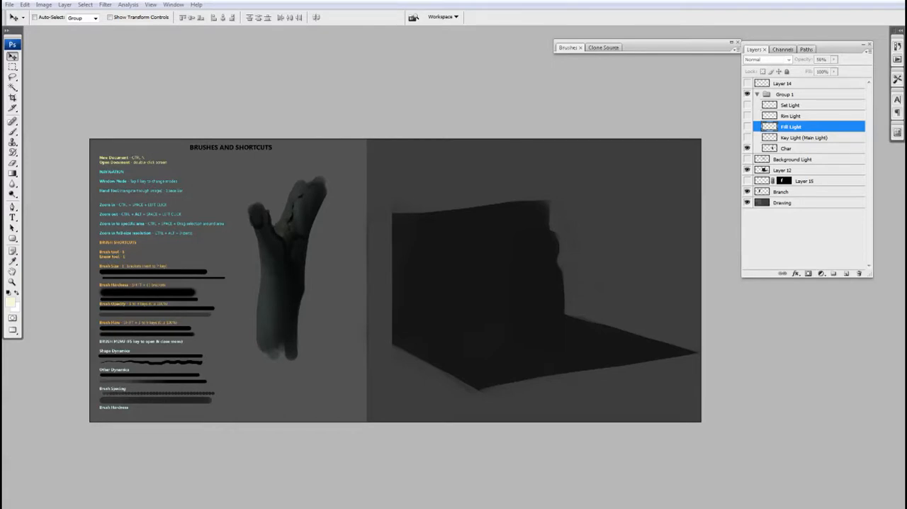
# Step: In the brushes and shortcuts document, show the Key Light (Main Light) and Fill Light layers on the figure
pyautogui.moveTo(557, 289); pyautogui.dragTo(501, 286)
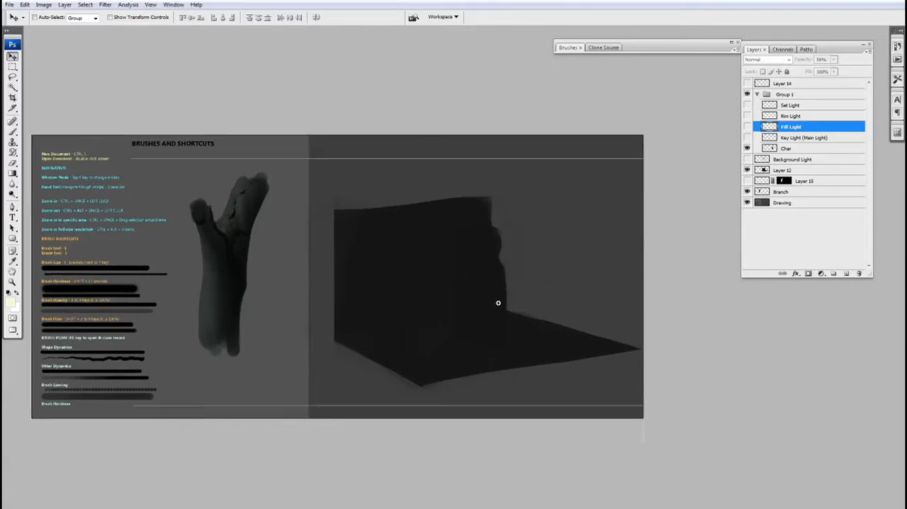
pyautogui.click(503, 301)
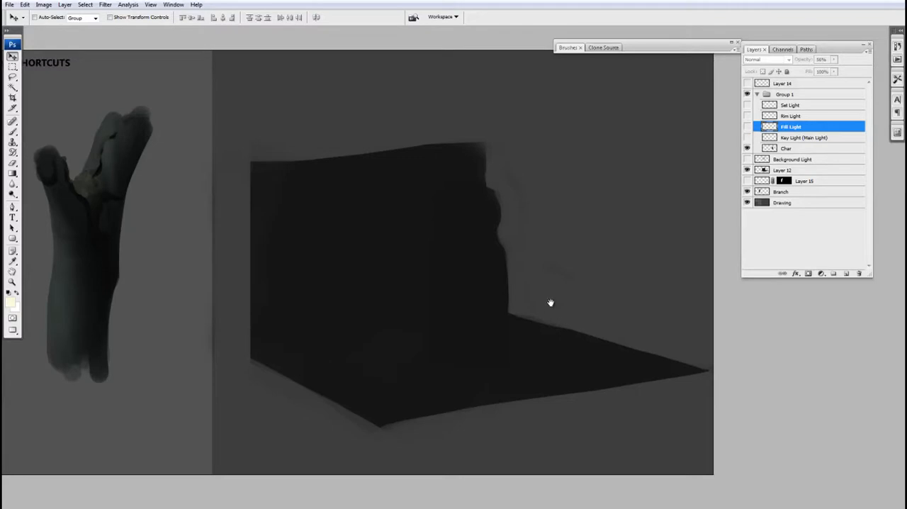
pyautogui.scroll(1, 562, 320)
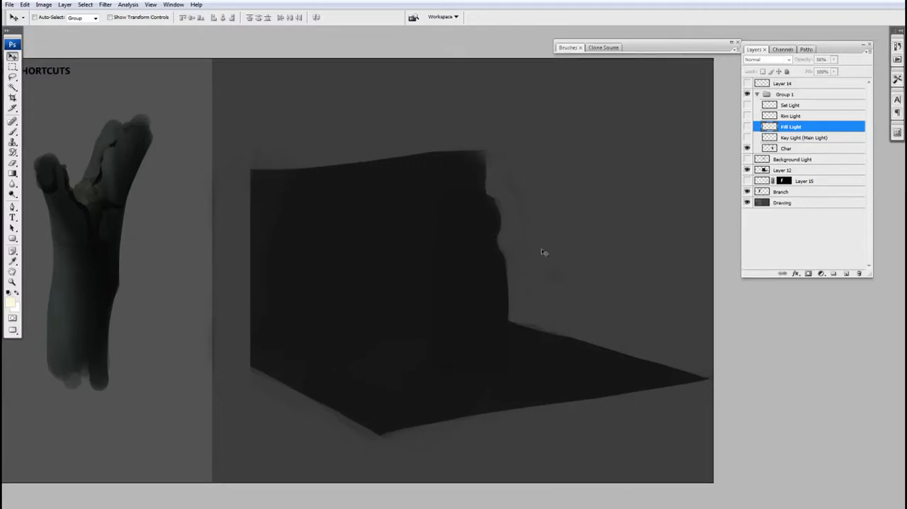
pyautogui.moveTo(533, 244); pyautogui.dragTo(551, 274)
pyautogui.moveTo(704, 251); pyautogui.dragTo(602, 221)
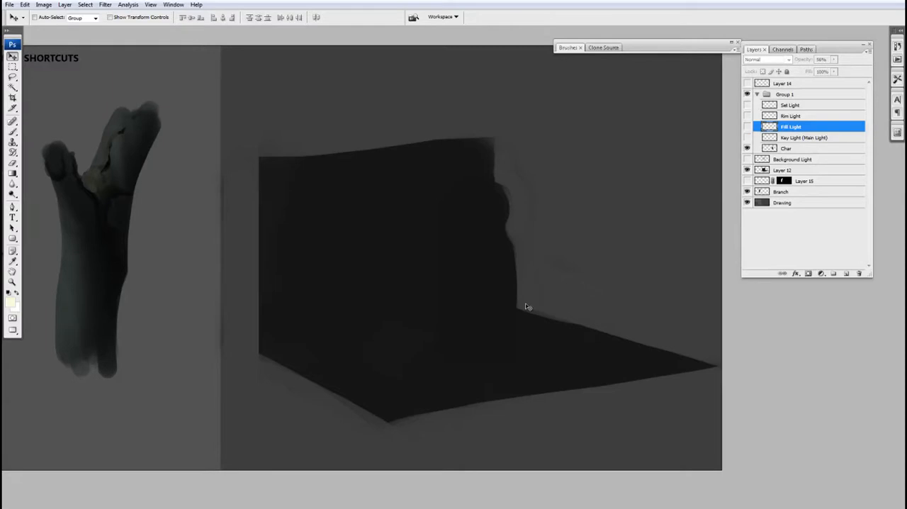
pyautogui.click(748, 139)
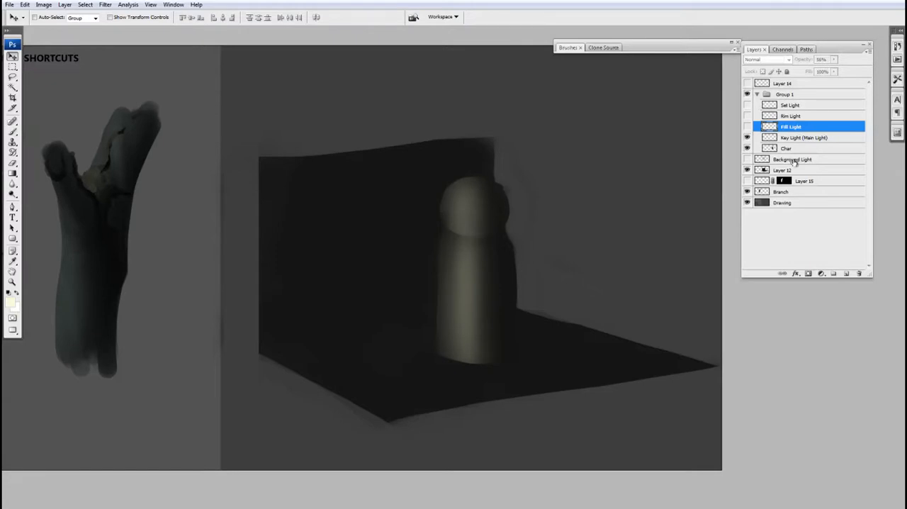
pyautogui.click(747, 127)
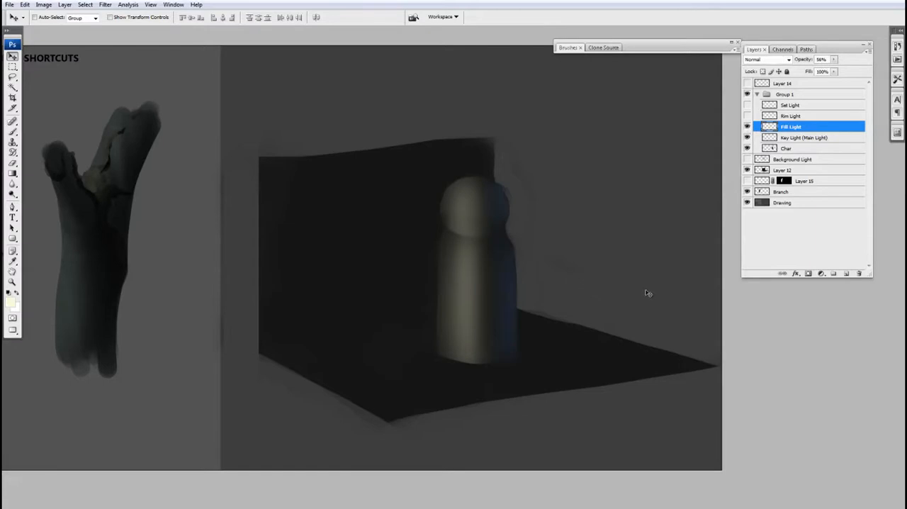
# Step: Compare the figure with the Fill Light hidden and shown, and adjust that layer's opacity
pyautogui.click(748, 126)
pyautogui.click(747, 126)
pyautogui.moveTo(834, 59); pyautogui.dragTo(832, 71)
# Step: Select and show the Rim Light layer, comparing the figure with it hidden and shown
pyautogui.click(766, 118)
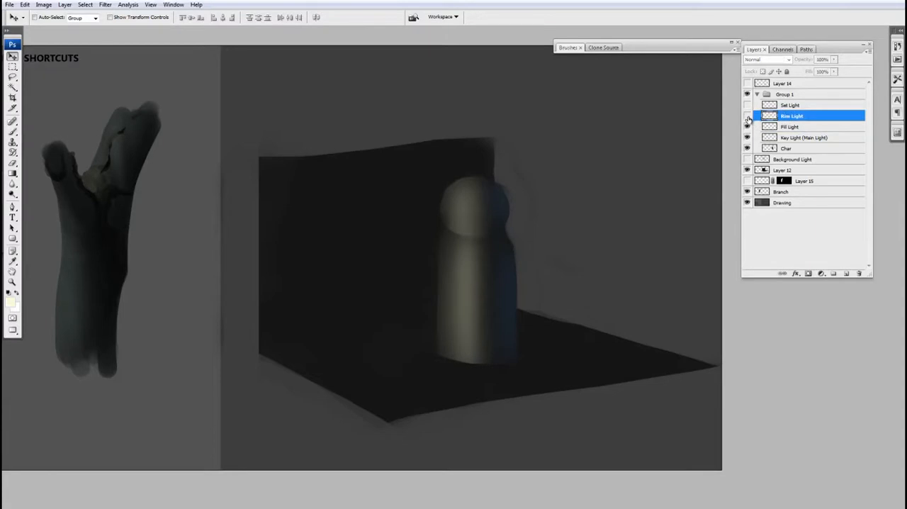
pyautogui.click(747, 115)
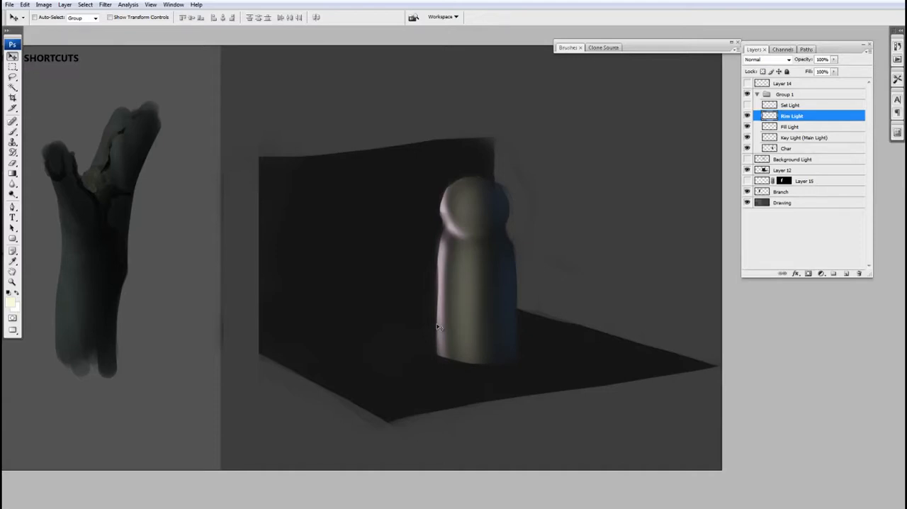
pyautogui.click(747, 116)
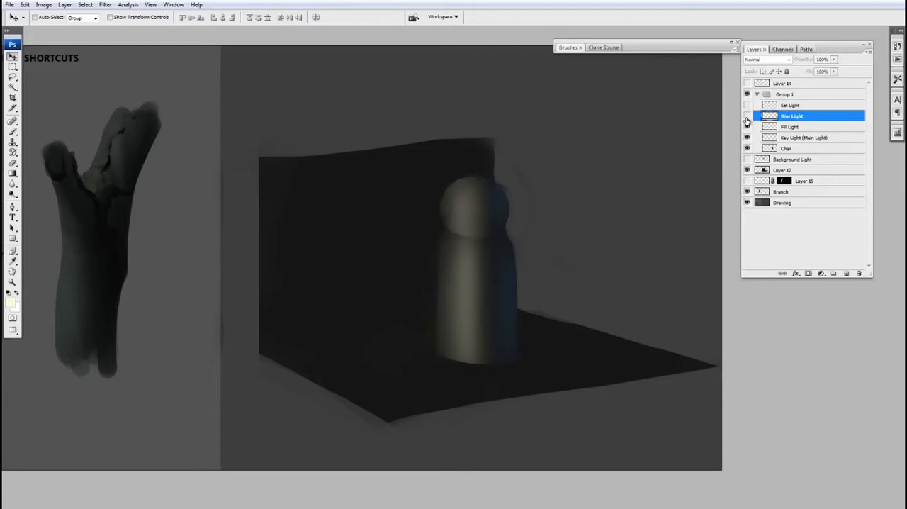
pyautogui.click(747, 117)
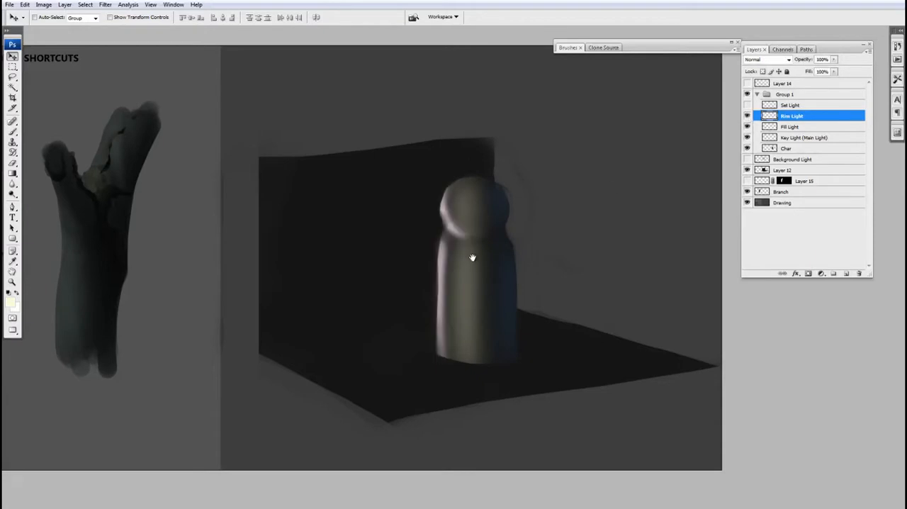
# Step: Show the Background Light layer on the wall and floor behind the figure
pyautogui.moveTo(486, 264); pyautogui.dragTo(502, 203)
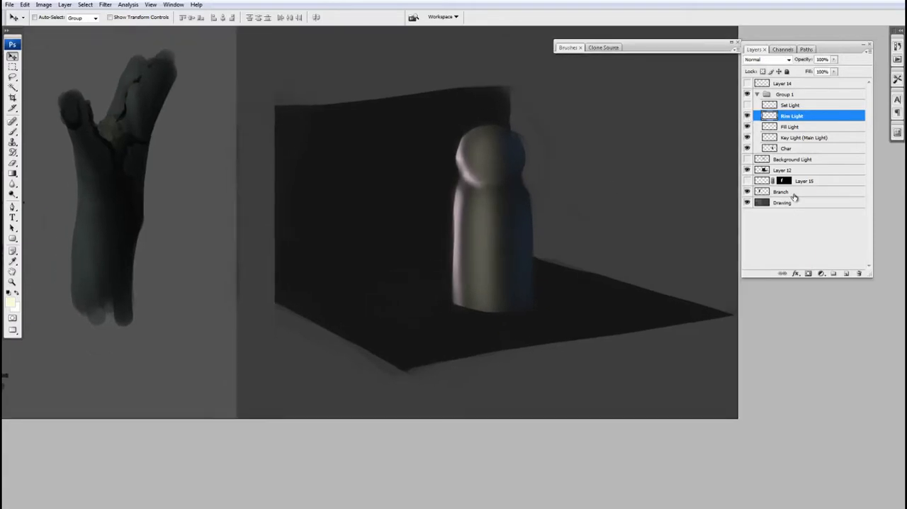
pyautogui.moveTo(558, 230); pyautogui.dragTo(557, 248)
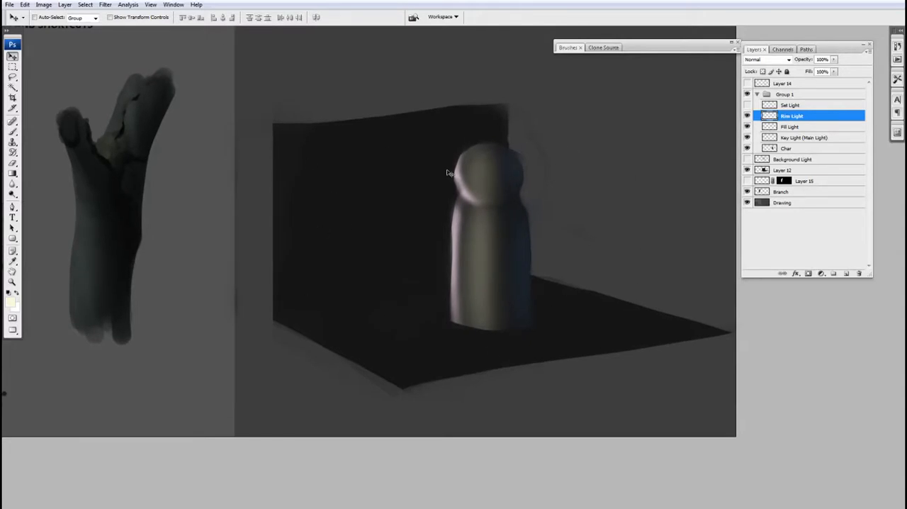
pyautogui.click(748, 160)
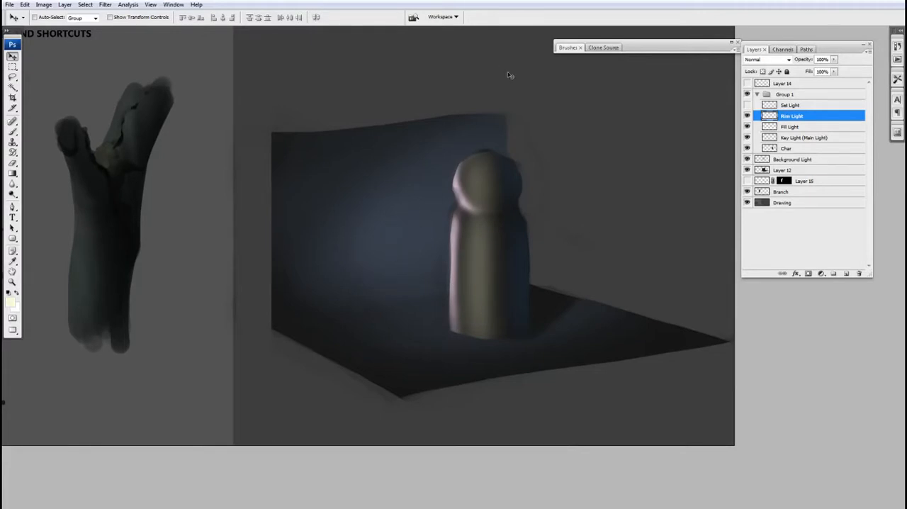
pyautogui.moveTo(472, 261); pyautogui.dragTo(553, 246)
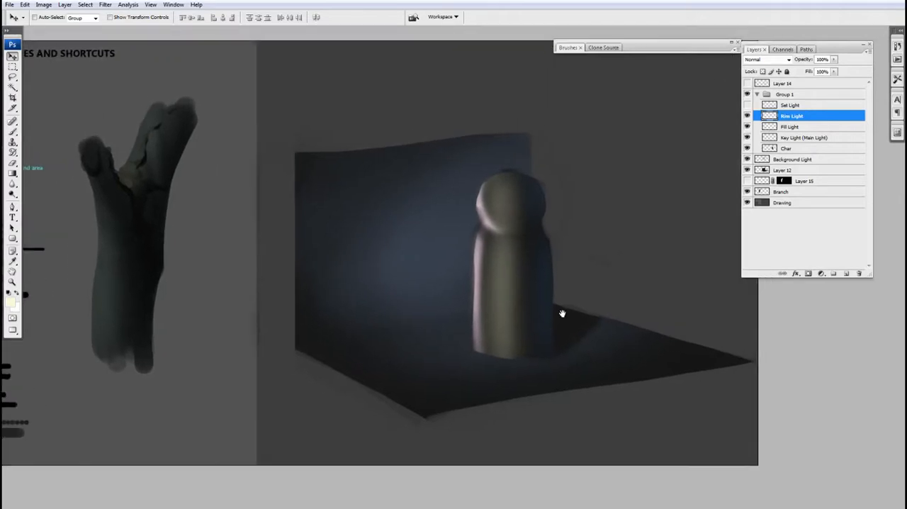
pyautogui.moveTo(589, 295); pyautogui.dragTo(580, 269)
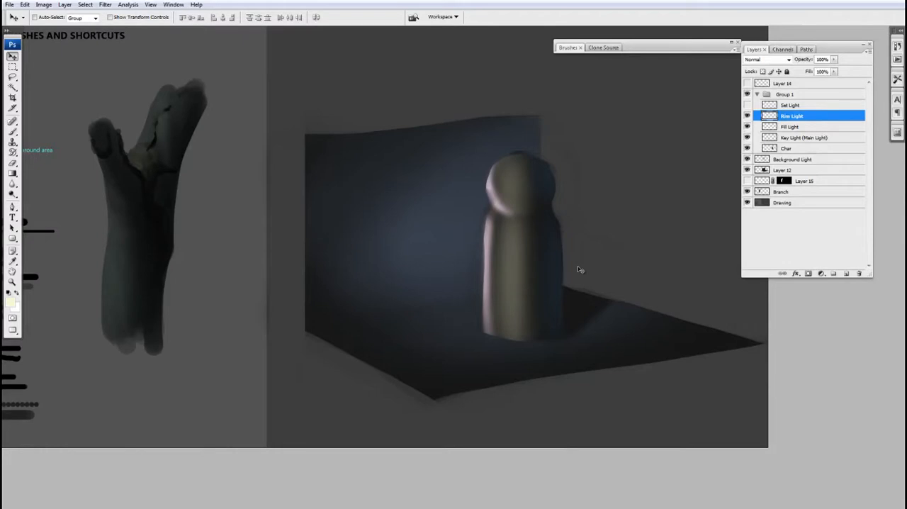
# Step: Show the Set Light layer and the line sketch on Layer 14
pyautogui.click(746, 115)
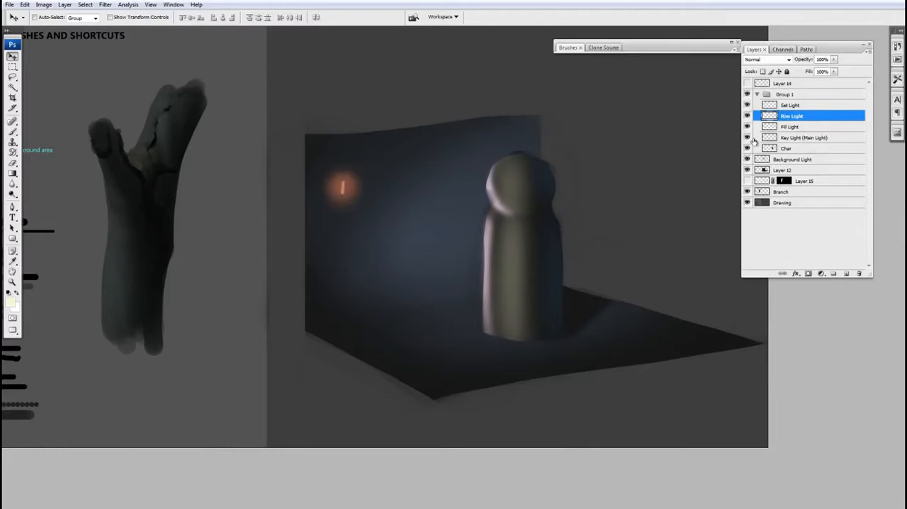
pyautogui.click(747, 83)
pyautogui.moveTo(548, 239); pyautogui.dragTo(624, 216)
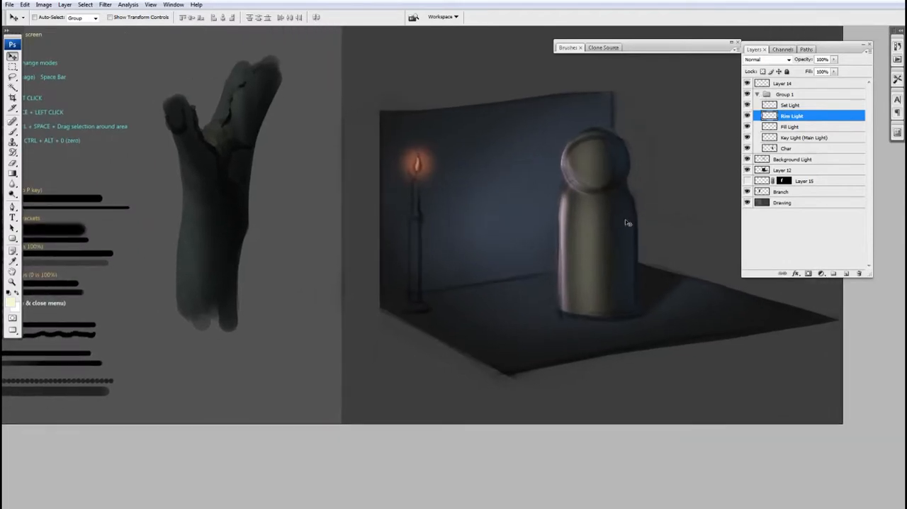
pyautogui.moveTo(455, 202); pyautogui.dragTo(446, 220)
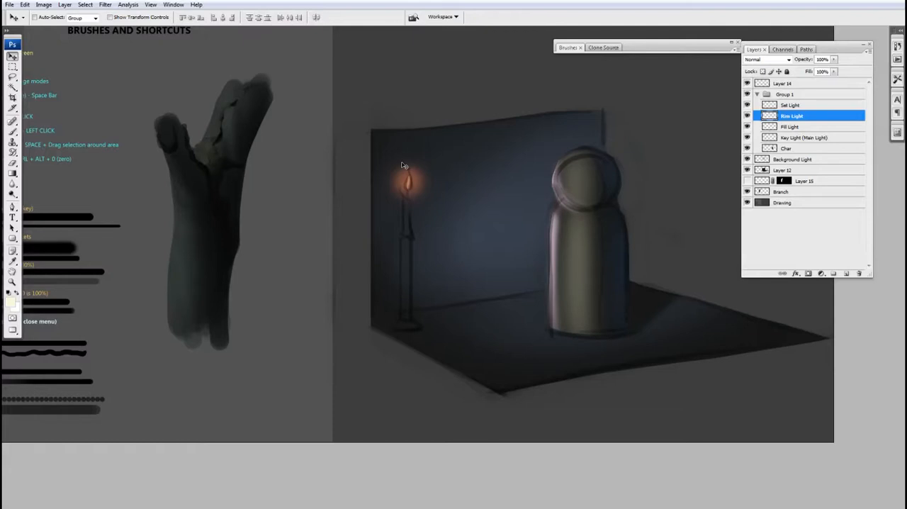
# Step: Hide the Set Light, Fill Light and Key Light (Main Light) layers
pyautogui.moveTo(540, 288)
pyautogui.mouseDown()
pyautogui.moveTo(553, 304)
pyautogui.moveTo(557, 286)
pyautogui.mouseUp()
pyautogui.hotkey('ctrl', '-')
pyautogui.click(747, 126)
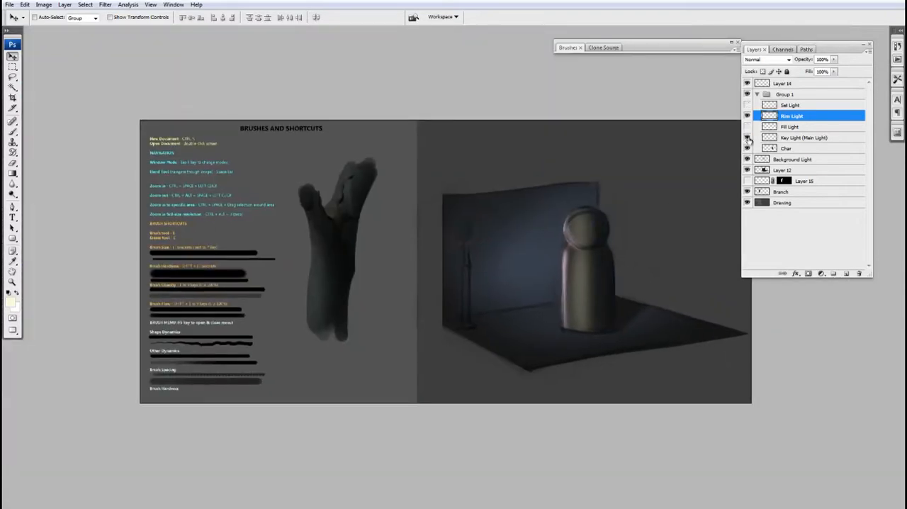
pyautogui.click(747, 137)
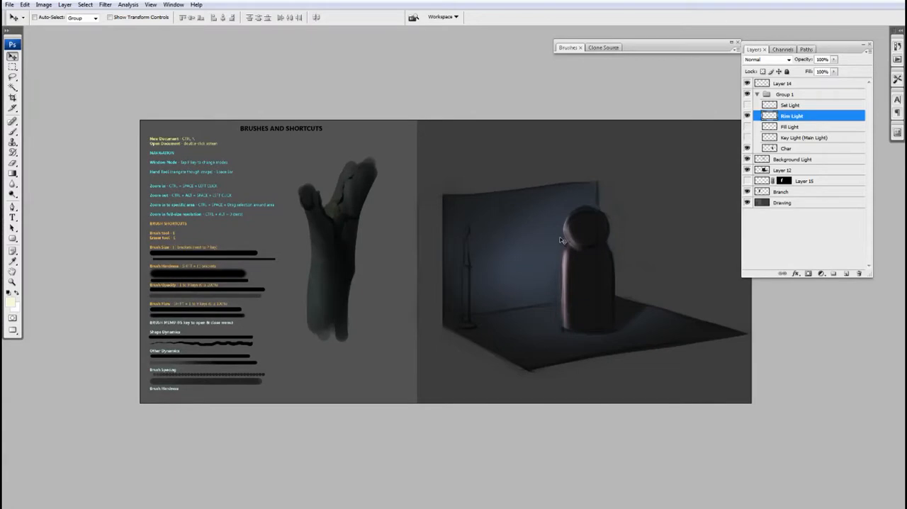
# Step: Switch to the Brush tool and select the Branch layer
pyautogui.keyDown('ctrl'); pyautogui.click(487, 275); pyautogui.keyUp('ctrl')
pyautogui.moveTo(445, 282); pyautogui.dragTo(535, 292)
pyautogui.keyDown('ctrl'); pyautogui.keyDown('alt'); pyautogui.click(410, 286); pyautogui.keyUp('alt'); pyautogui.keyUp('ctrl')
pyautogui.press('b')
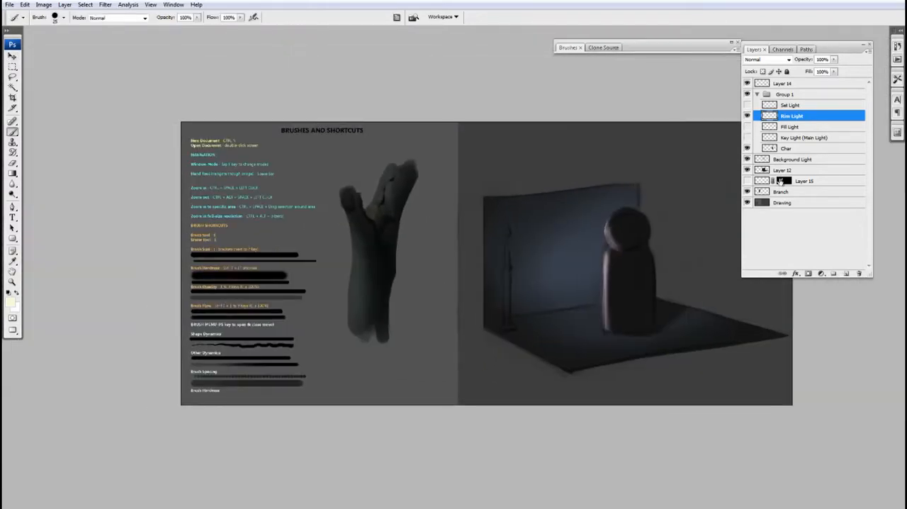
pyautogui.click(764, 191)
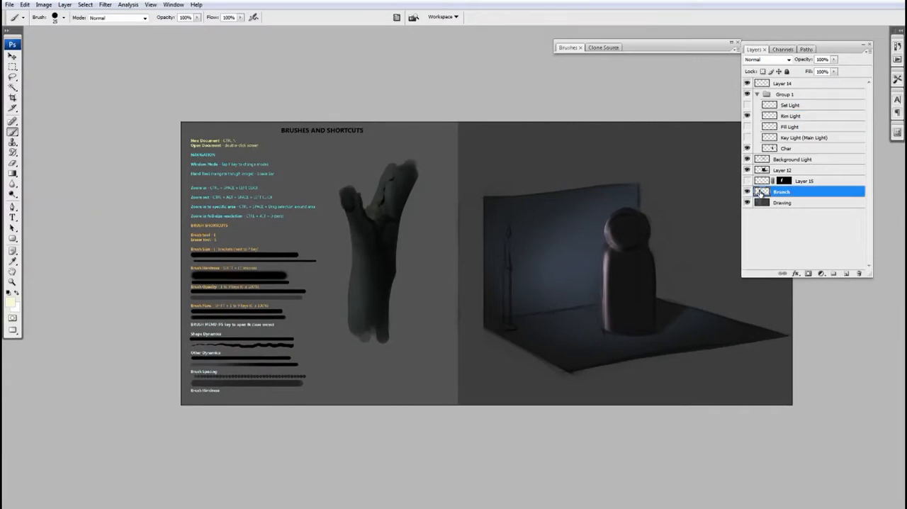
# Step: Compare the Branch layer hidden and shown, and show the masked light on Layer 15 over the branch
pyautogui.click(747, 192)
pyautogui.click(747, 192)
pyautogui.click(748, 181)
pyautogui.keyDown('ctrl'); pyautogui.click(449, 229); pyautogui.keyUp('ctrl')
pyautogui.moveTo(434, 244); pyautogui.dragTo(458, 265)
pyautogui.hotkey('ctrl', 'd')
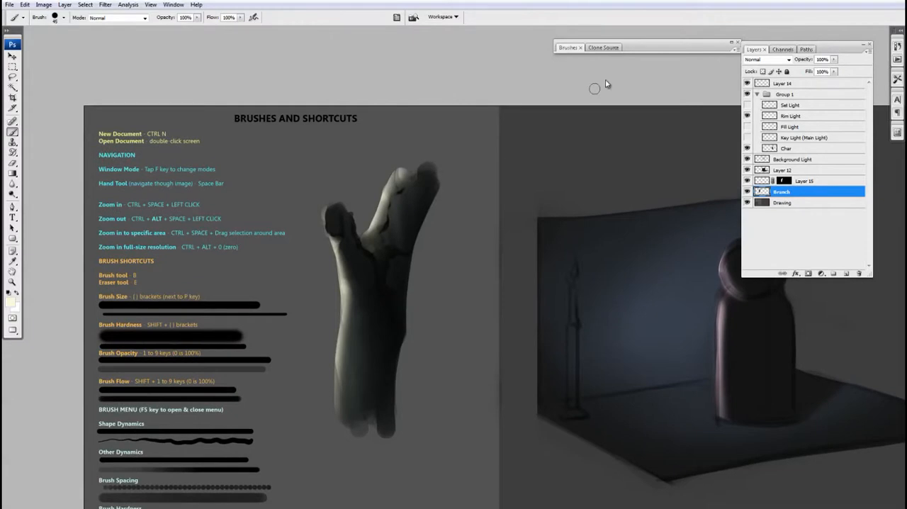
# Step: Expand the brush settings, select masked Layer 15, and paint and blend a pale highlight on the inner edge of the branch's right fork
pyautogui.click(650, 53)
pyautogui.moveTo(432, 236); pyautogui.dragTo(431, 242)
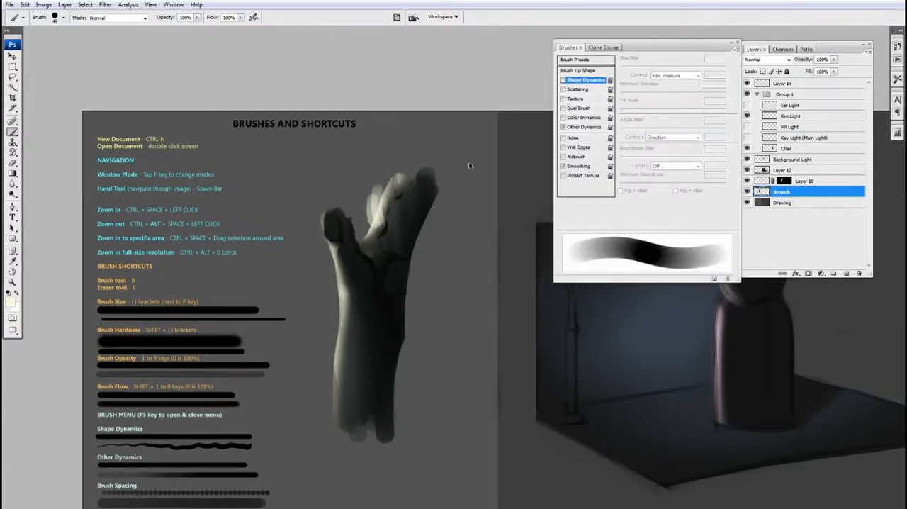
pyautogui.click(771, 182)
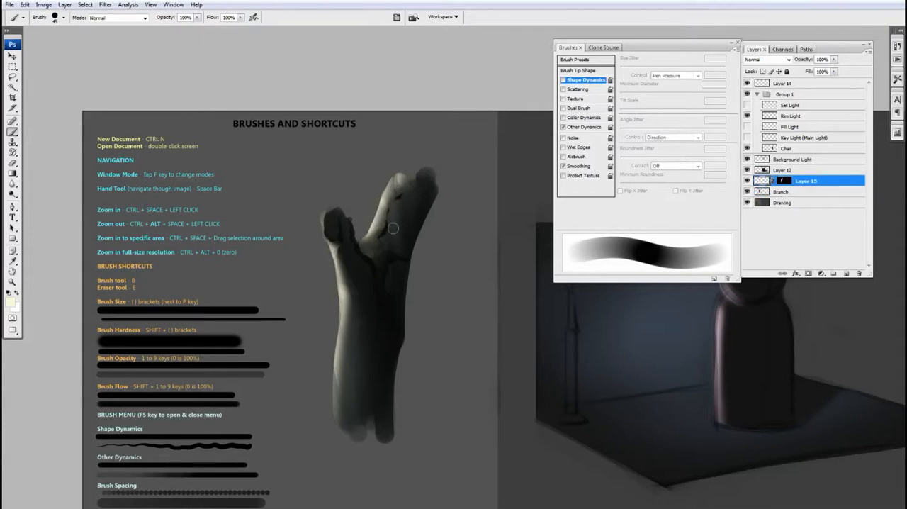
pyautogui.press('e')
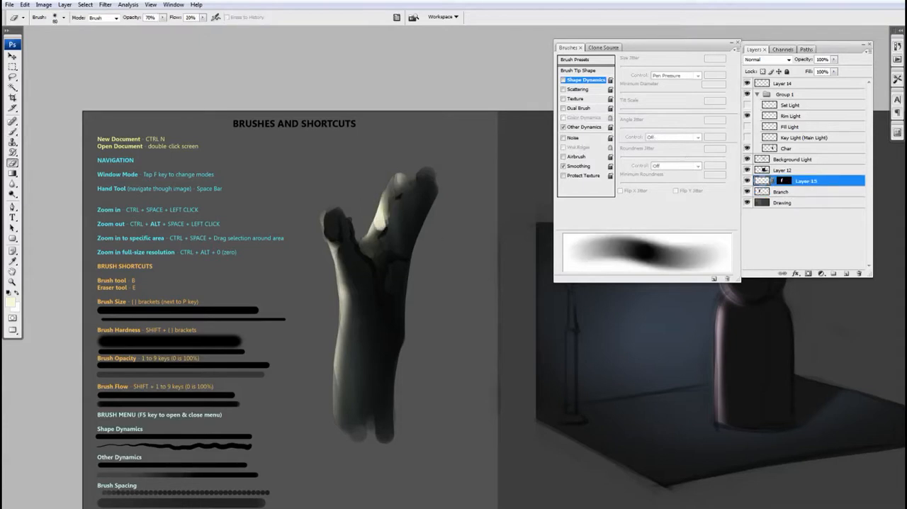
pyautogui.press('b')
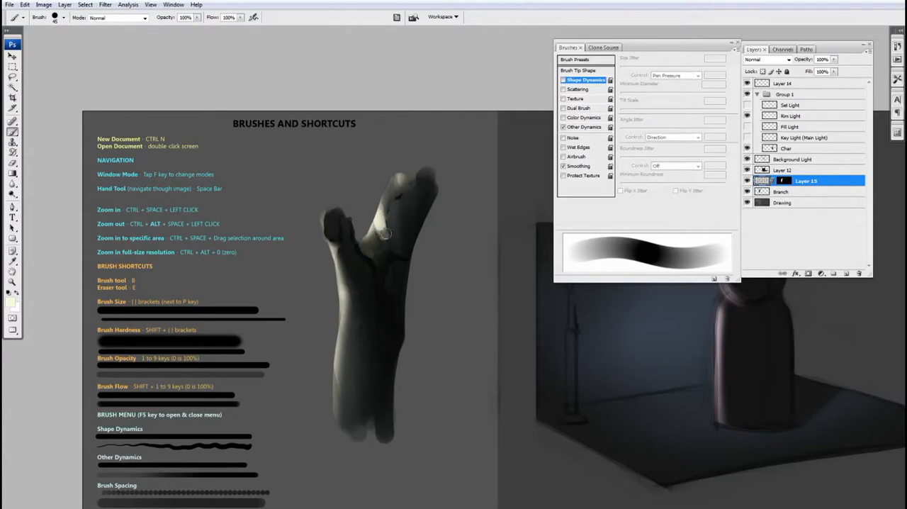
pyautogui.press('e')
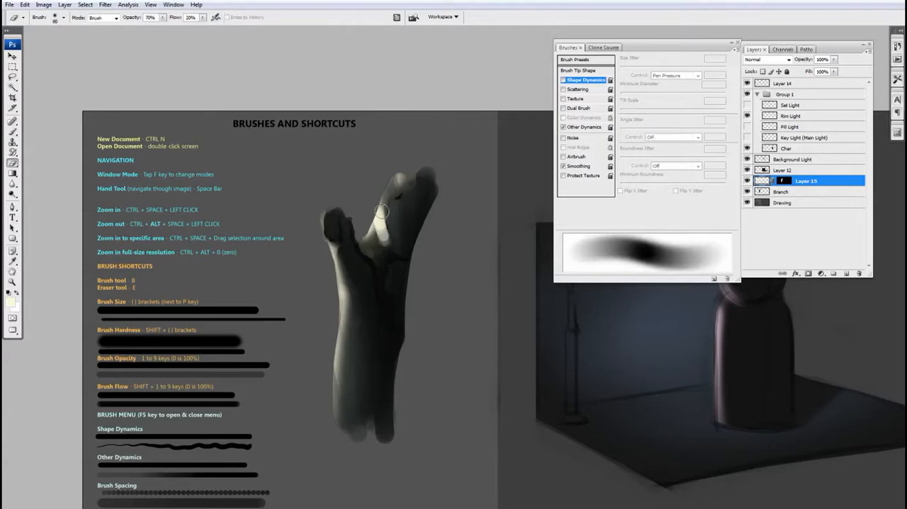
pyautogui.press('[')
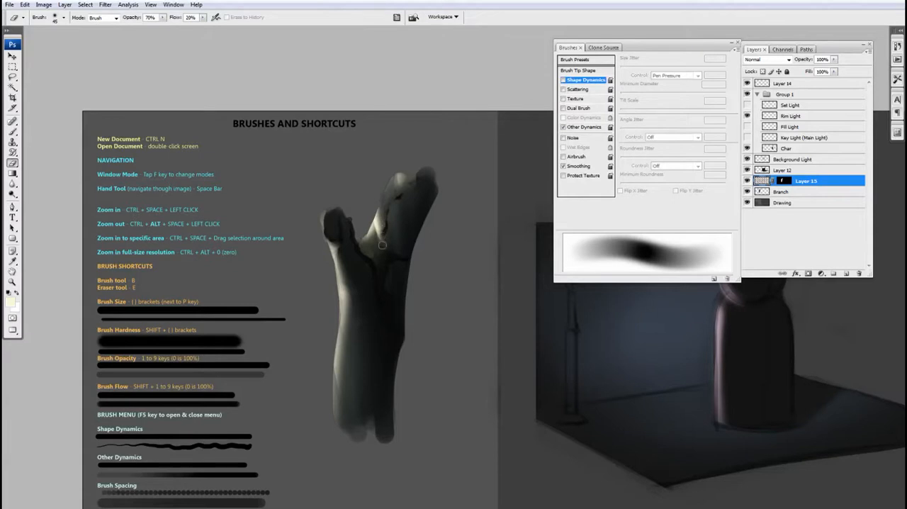
pyautogui.press('b')
# Step: Try additional pale highlight strokes down the branch's right fork and undo them
pyautogui.moveTo(384, 182); pyautogui.dragTo(387, 221)
pyautogui.moveTo(386, 190); pyautogui.dragTo(389, 225)
pyautogui.hotkey('ctrl', 'alt', 'z')
pyautogui.hotkey('ctrl', 'alt', 'z')
pyautogui.hotkey('ctrl', 'alt', 'z')
# Step: Repaint the pale highlight down the branch's right fork on Layer 15 and soften it with the Eraser
pyautogui.moveTo(386, 186); pyautogui.dragTo(390, 227)
pyautogui.press('e')
pyautogui.moveTo(388, 186); pyautogui.dragTo(390, 214)
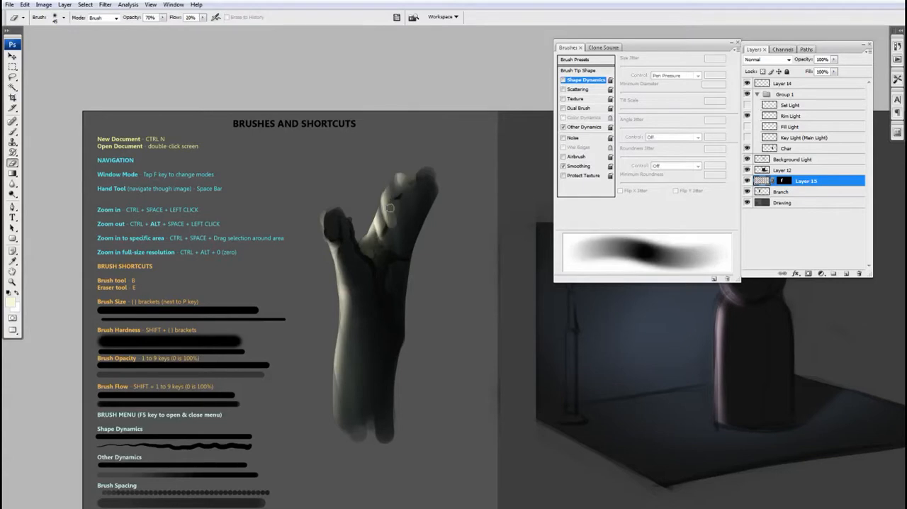
pyautogui.keyDown('ctrl'); pyautogui.keyDown('alt'); pyautogui.click(376, 251); pyautogui.keyUp('alt'); pyautogui.keyUp('ctrl')
pyautogui.keyDown('ctrl'); pyautogui.keyDown('alt'); pyautogui.click(384, 253); pyautogui.keyUp('alt'); pyautogui.keyUp('ctrl')
pyautogui.press('v')
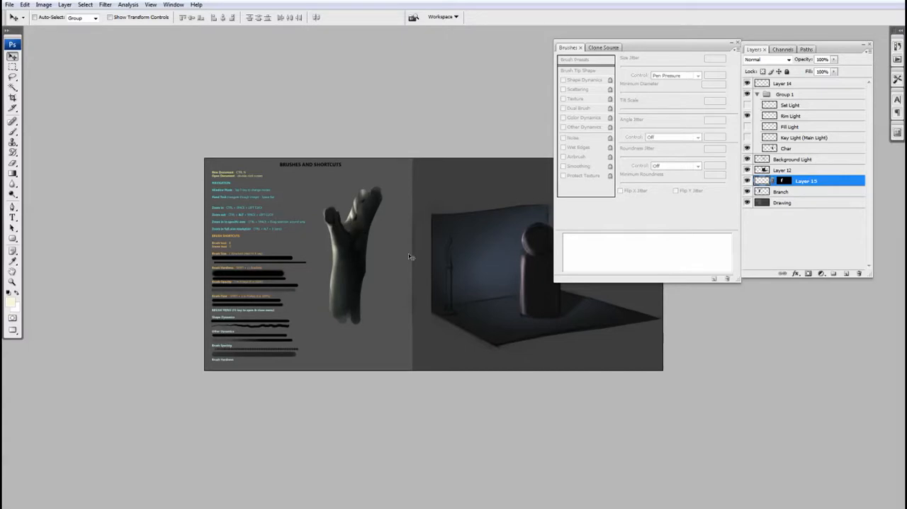
pyautogui.keyDown('ctrl'); pyautogui.click(352, 247); pyautogui.keyUp('ctrl')
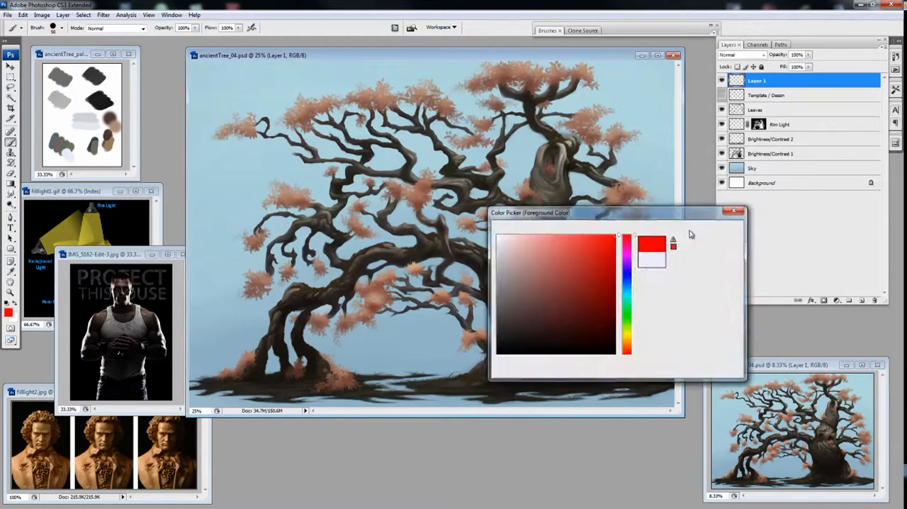
# Step: In ancientTree_04.psd, draw a small red light marker on a new layer, in the open sky beneath the arching branch
pyautogui.press('[')
pyautogui.press('[')
pyautogui.press('[')
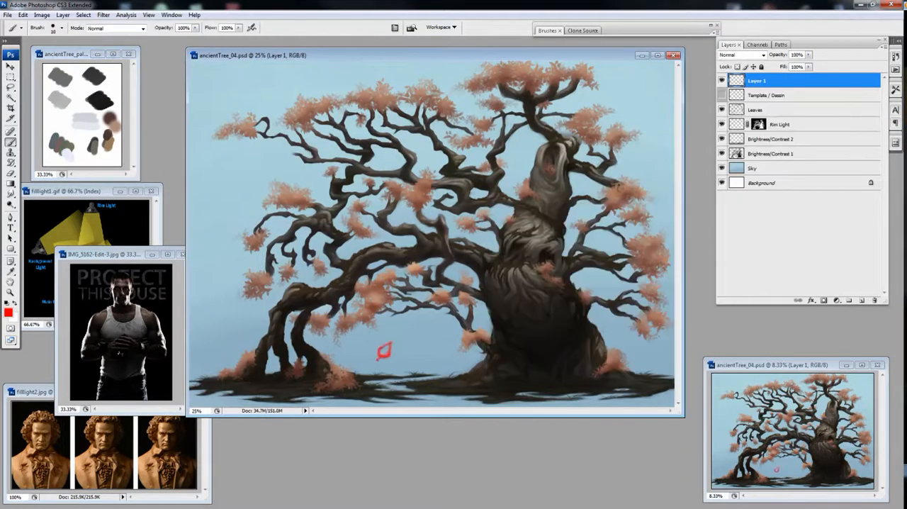
# Step: On the Rim Light layer, paint and trim a white rim along the arched branch's underside and the trunk's upper left edge
pyautogui.click(780, 124)
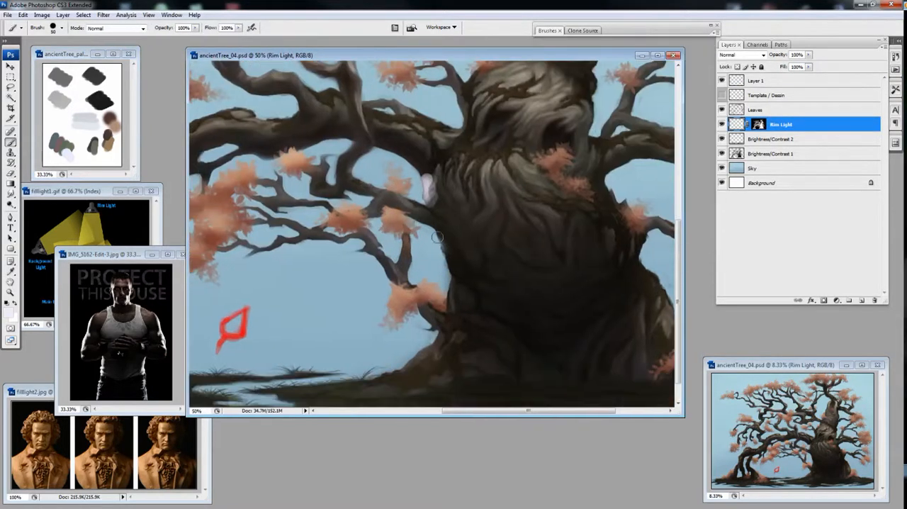
pyautogui.moveTo(423, 225)
pyautogui.mouseDown()
pyautogui.moveTo(441, 242)
pyautogui.moveTo(448, 225)
pyautogui.moveTo(452, 248)
pyautogui.mouseUp()
pyautogui.moveTo(442, 190); pyautogui.dragTo(435, 195)
pyautogui.press('b')
pyautogui.moveTo(425, 178)
pyautogui.mouseDown()
pyautogui.moveTo(406, 165)
pyautogui.moveTo(434, 178)
pyautogui.moveTo(429, 172)
pyautogui.moveTo(431, 202)
pyautogui.moveTo(427, 172)
pyautogui.mouseUp()
pyautogui.press('e')
pyautogui.press('b')
pyautogui.press('e')
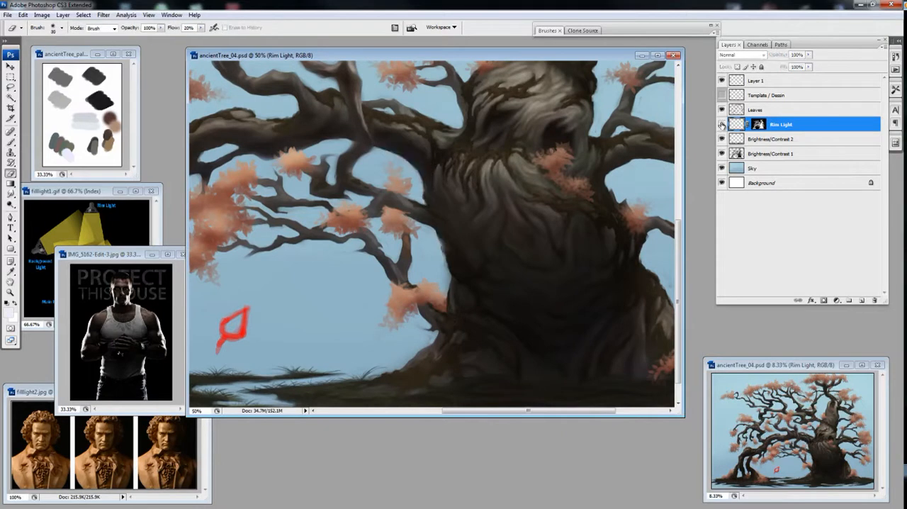
pyautogui.moveTo(427, 204); pyautogui.dragTo(421, 197)
pyautogui.press('b')
pyautogui.moveTo(433, 222); pyautogui.dragTo(441, 245)
pyautogui.press('e')
# Step: Continue the white rim light down the trunk's lower left edge, thinning it with the Eraser
pyautogui.hotkey('ctrl', '+')
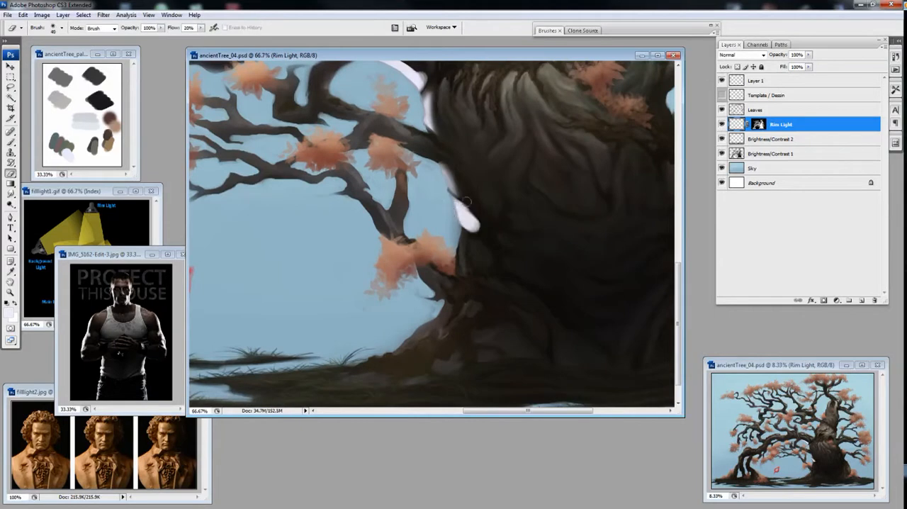
pyautogui.moveTo(468, 203); pyautogui.dragTo(481, 183)
pyautogui.press('b')
pyautogui.moveTo(475, 204); pyautogui.dragTo(478, 242)
pyautogui.press('e')
pyautogui.press(']')
pyautogui.press('b')
# Step: Paint and blend white rim highlights on the root ridges at the left base of the trunk
pyautogui.moveTo(468, 280)
pyautogui.mouseDown()
pyautogui.moveTo(416, 329)
pyautogui.moveTo(431, 332)
pyautogui.mouseUp()
pyautogui.press('e')
pyautogui.press('b')
pyautogui.moveTo(376, 344)
pyautogui.mouseDown()
pyautogui.moveTo(461, 304)
pyautogui.moveTo(397, 346)
pyautogui.mouseUp()
pyautogui.press('e')
pyautogui.press('b')
pyautogui.moveTo(466, 305); pyautogui.dragTo(492, 280)
pyautogui.press('e')
pyautogui.moveTo(499, 282)
pyautogui.mouseDown()
pyautogui.moveTo(465, 303)
pyautogui.moveTo(507, 283)
pyautogui.mouseUp()
pyautogui.press('b')
pyautogui.press('e')
pyautogui.moveTo(507, 284); pyautogui.dragTo(473, 308)
# Step: Paint a thin white rim along the undersides of the small branches just left of the trunk and trim it with the Eraser
pyautogui.hotkey('ctrl', '-')
pyautogui.moveTo(473, 227); pyautogui.dragTo(465, 272)
pyautogui.press('b')
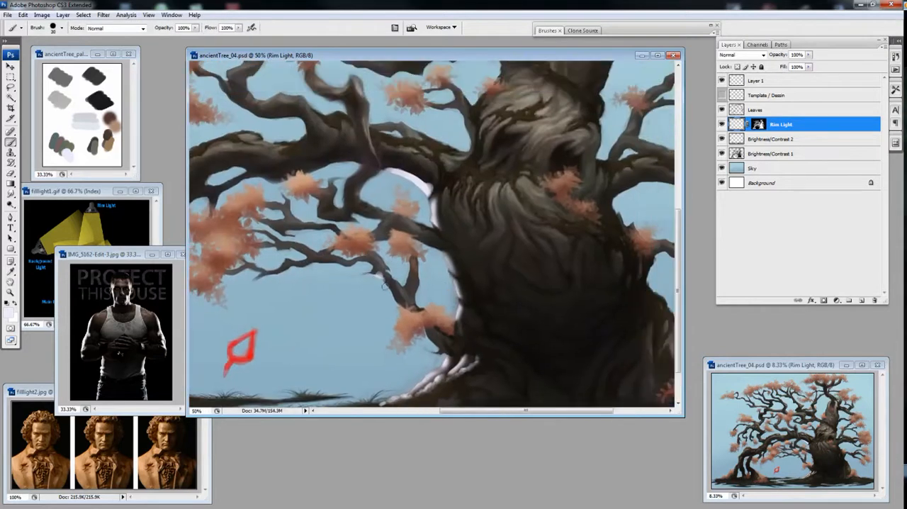
pyautogui.moveTo(370, 267); pyautogui.dragTo(448, 273)
pyautogui.press('e')
pyautogui.press('b')
pyautogui.moveTo(415, 269); pyautogui.dragTo(451, 273)
pyautogui.press('e')
pyautogui.press('b')
pyautogui.press('e')
pyautogui.press('b')
pyautogui.press('e')
# Step: Refine the rim light on the small branches running down to the leaf cluster beside the trunk
pyautogui.hotkey('ctrl', '+')
pyautogui.press('b')
pyautogui.moveTo(433, 231)
pyautogui.mouseDown()
pyautogui.moveTo(453, 243)
pyautogui.moveTo(439, 237)
pyautogui.moveTo(434, 252)
pyautogui.mouseUp()
pyautogui.press('e')
pyautogui.press('b')
pyautogui.press('e')
pyautogui.press('b')
pyautogui.press('e')
pyautogui.moveTo(627, 231)
pyautogui.mouseDown()
pyautogui.moveTo(488, 217)
pyautogui.moveTo(497, 263)
pyautogui.moveTo(499, 249)
pyautogui.mouseUp()
pyautogui.press('b')
pyautogui.press('e')
pyautogui.moveTo(502, 218)
pyautogui.mouseDown()
pyautogui.moveTo(501, 252)
pyautogui.moveTo(502, 219)
pyautogui.mouseUp()
pyautogui.press('b')
pyautogui.moveTo(499, 268); pyautogui.dragTo(518, 291)
pyautogui.press('e')
pyautogui.press('b')
# Step: Extend the rim light along the undersides of the thin branches reaching outward from the trunk
pyautogui.hotkey('ctrl', '-')
pyautogui.hotkey('ctrl', '-')
pyautogui.hotkey('ctrl', '-')
pyautogui.hotkey('ctrl', '+')
pyautogui.hotkey('ctrl', '+')
pyautogui.moveTo(515, 376)
pyautogui.mouseDown()
pyautogui.moveTo(359, 204)
pyautogui.moveTo(387, 253)
pyautogui.moveTo(410, 271)
pyautogui.mouseUp()
pyautogui.press('e')
pyautogui.press('b')
pyautogui.moveTo(389, 248)
pyautogui.mouseDown()
pyautogui.moveTo(438, 264)
pyautogui.moveTo(437, 256)
pyautogui.mouseUp()
pyautogui.moveTo(316, 235)
pyautogui.mouseDown()
pyautogui.moveTo(340, 248)
pyautogui.moveTo(327, 236)
pyautogui.moveTo(343, 229)
pyautogui.moveTo(328, 219)
pyautogui.moveTo(386, 232)
pyautogui.mouseUp()
pyautogui.press('e')
pyautogui.press('b')
pyautogui.press('e')
pyautogui.press('b')
pyautogui.press('e')
pyautogui.press('b')
pyautogui.press('e')
pyautogui.press('b')
# Step: Paint and blend white rim light on the hooked branch hanging beneath the main branch and the twigs beside it
pyautogui.moveTo(381, 216)
pyautogui.mouseDown()
pyautogui.moveTo(385, 231)
pyautogui.moveTo(407, 229)
pyautogui.moveTo(377, 212)
pyautogui.moveTo(379, 225)
pyautogui.moveTo(436, 234)
pyautogui.moveTo(409, 219)
pyautogui.moveTo(416, 228)
pyautogui.mouseUp()
pyautogui.press('e')
pyautogui.press('b')
pyautogui.press('e')
pyautogui.press('b')
pyautogui.press('e')
pyautogui.press('b')
pyautogui.press('e')
pyautogui.press('b')
pyautogui.moveTo(423, 267)
pyautogui.mouseDown()
pyautogui.moveTo(441, 240)
pyautogui.moveTo(428, 260)
pyautogui.moveTo(463, 308)
pyautogui.mouseUp()
pyautogui.press('e')
pyautogui.press('b')
pyautogui.press('e')
pyautogui.moveTo(441, 237); pyautogui.dragTo(438, 257)
pyautogui.press('b')
pyautogui.moveTo(459, 227); pyautogui.dragTo(499, 235)
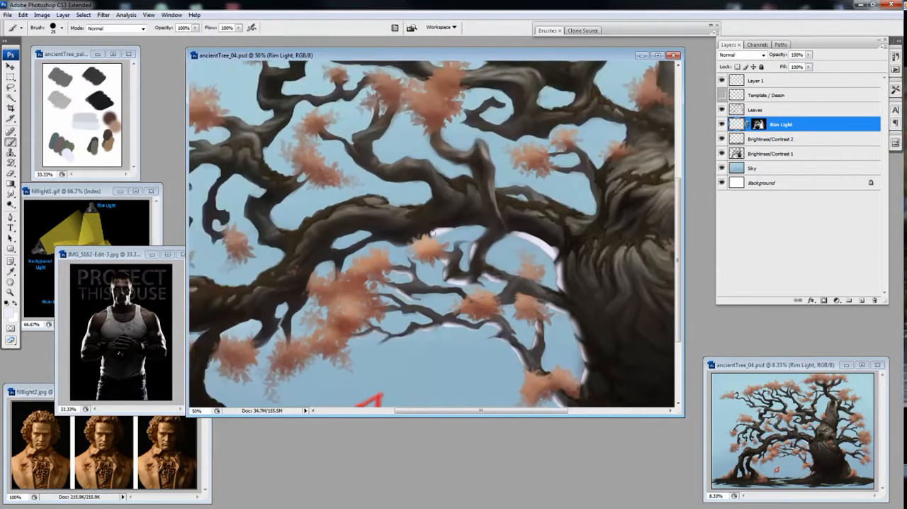
# Step: Add rim light to the main branch's underside above the orange leaf cluster and soften it
pyautogui.press('e')
pyautogui.moveTo(441, 225); pyautogui.dragTo(430, 228)
pyautogui.press('b')
pyautogui.moveTo(430, 233)
pyautogui.mouseDown()
pyautogui.moveTo(468, 216)
pyautogui.moveTo(388, 239)
pyautogui.mouseUp()
pyautogui.press('e')
pyautogui.press('b')
pyautogui.moveTo(472, 209)
pyautogui.mouseDown()
pyautogui.moveTo(434, 234)
pyautogui.moveTo(449, 222)
pyautogui.mouseUp()
pyautogui.press('e')
pyautogui.press('b')
# Step: Alternate painting and erasing to refine the rim light along the arch where the main branch joins the trunk
pyautogui.moveTo(462, 225)
pyautogui.mouseDown()
pyautogui.moveTo(487, 206)
pyautogui.moveTo(470, 218)
pyautogui.moveTo(518, 224)
pyautogui.moveTo(481, 225)
pyautogui.moveTo(516, 225)
pyautogui.moveTo(503, 225)
pyautogui.moveTo(550, 243)
pyautogui.moveTo(515, 226)
pyautogui.moveTo(538, 224)
pyautogui.moveTo(504, 224)
pyautogui.moveTo(528, 200)
pyautogui.moveTo(561, 262)
pyautogui.mouseUp()
pyautogui.press('e')
pyautogui.press('b')
pyautogui.press('e')
pyautogui.press('b')
pyautogui.press('e')
pyautogui.press('b')
pyautogui.press('e')
pyautogui.press('b')
pyautogui.press('e')
pyautogui.press('b')
pyautogui.press('e')
pyautogui.press('b')
pyautogui.press('e')
pyautogui.press('b')
pyautogui.press('e')
pyautogui.press('b')
pyautogui.press('e')
pyautogui.press('b')
# Step: Soften the rim light's inner edge on the trunk just below the main branch with the Eraser
pyautogui.moveTo(594, 277)
pyautogui.mouseDown()
pyautogui.moveTo(502, 232)
pyautogui.moveTo(500, 243)
pyautogui.mouseUp()
pyautogui.press('e')
pyautogui.moveTo(478, 214)
pyautogui.mouseDown()
pyautogui.moveTo(487, 252)
pyautogui.moveTo(479, 216)
pyautogui.mouseUp()
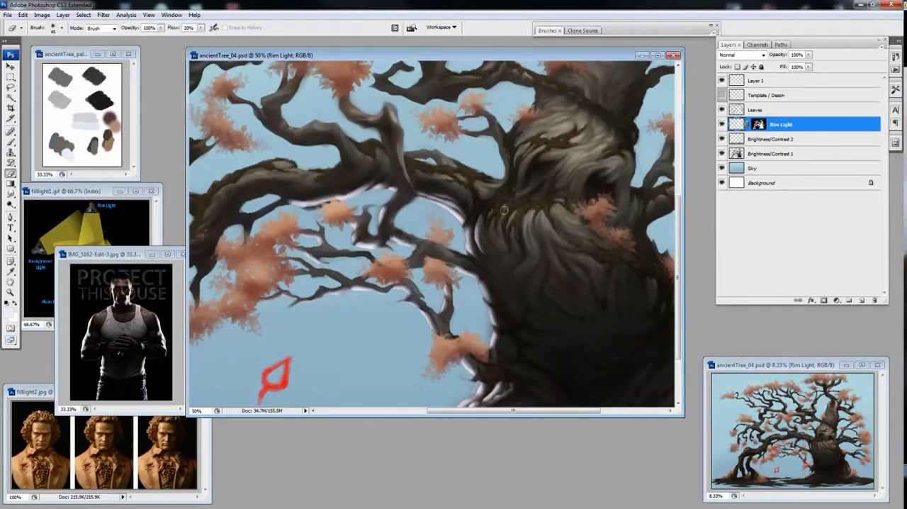
pyautogui.keyDown('alt'); pyautogui.click(497, 252); pyautogui.keyUp('alt')
pyautogui.keyDown('ctrl'); pyautogui.click(347, 255); pyautogui.keyUp('ctrl')
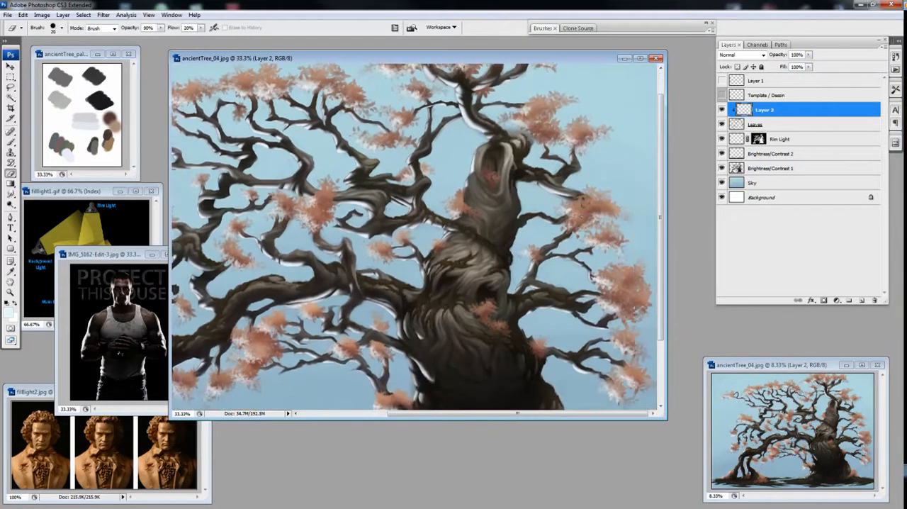
# Step: Paint and clean up pale rim highlights on the leaf clusters on Layer 2, clipped to the Leaves layer
pyautogui.moveTo(583, 202); pyautogui.dragTo(585, 163)
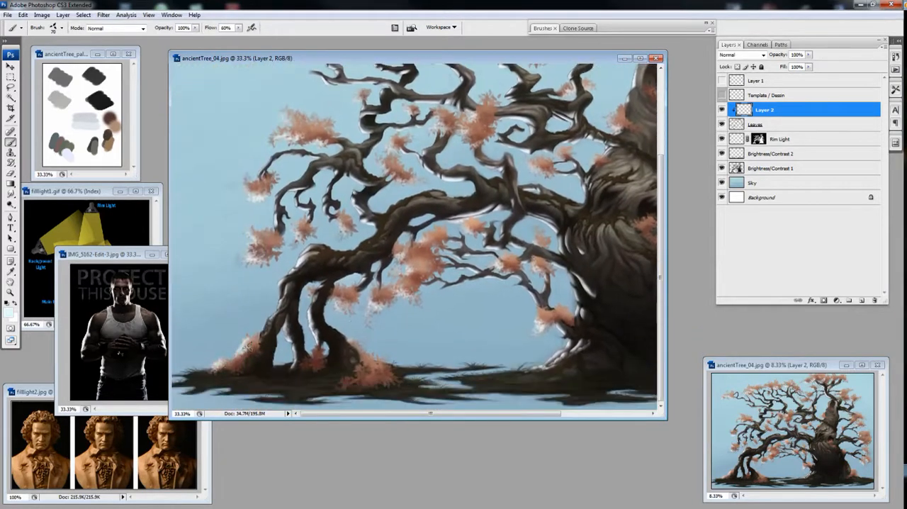
pyautogui.press(']')
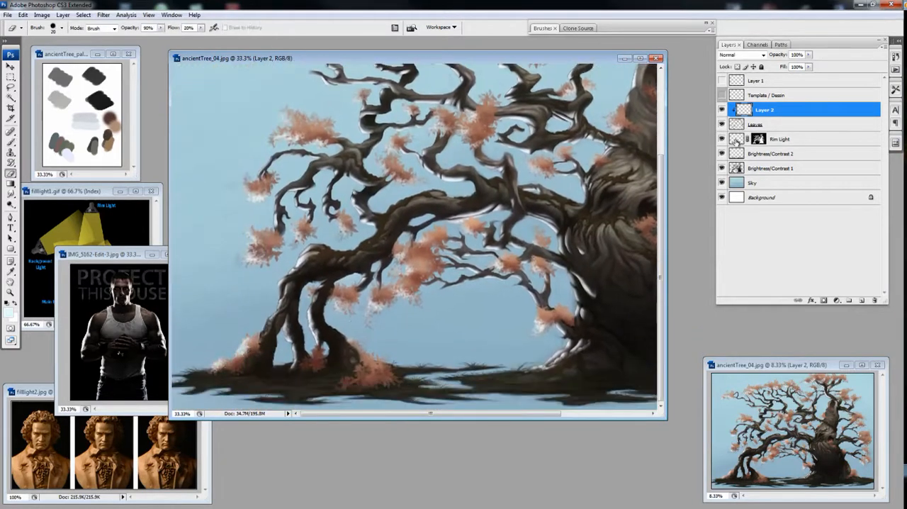
pyautogui.hotkey('alt', '[')
pyautogui.hotkey('alt', '[')
pyautogui.hotkey('alt', ']')
pyautogui.hotkey('alt', ']')
pyautogui.press('[')
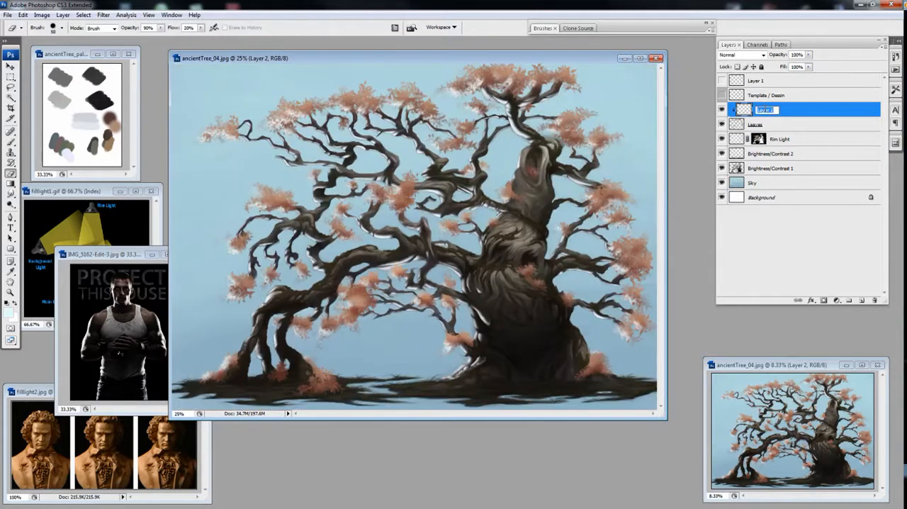
# Step: Rename Layer 2 as "Rim Light (leaves)" and the Rim Light layer as "Rim Light (tree"
pyautogui.write('Rim Light (leaves)')
pyautogui.doubleClick(782, 139)
pyautogui.write('(tree)')
pyautogui.press('Return')
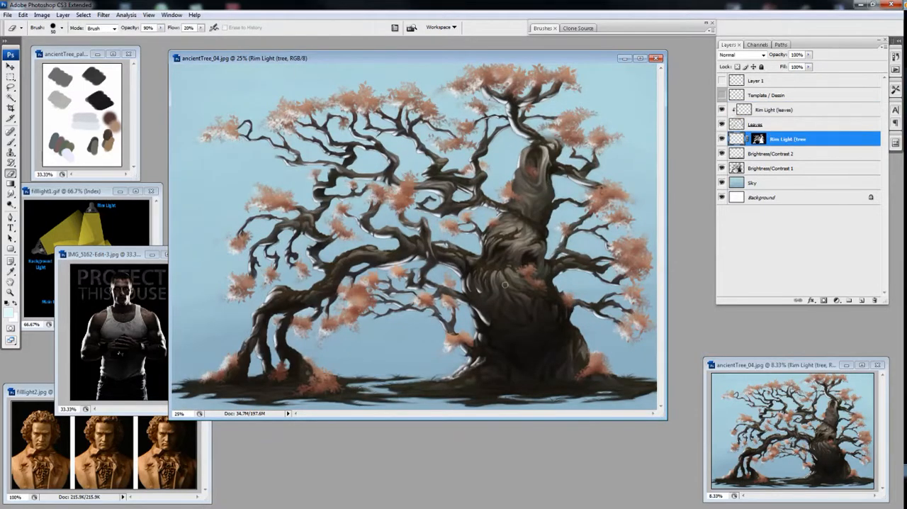
# Step: Create a layer clipped to Brightness/Contrast 2 and paint pale rim highlights along the ground's upper edge beneath the arch at 80% opacity
pyautogui.keyDown('ctrl'); pyautogui.click(861, 300); pyautogui.keyUp('ctrl')
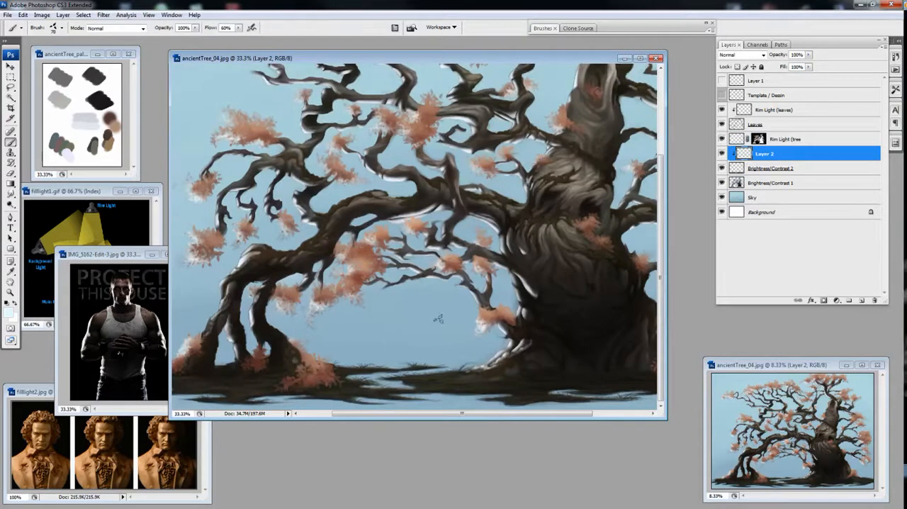
pyautogui.click(543, 29)
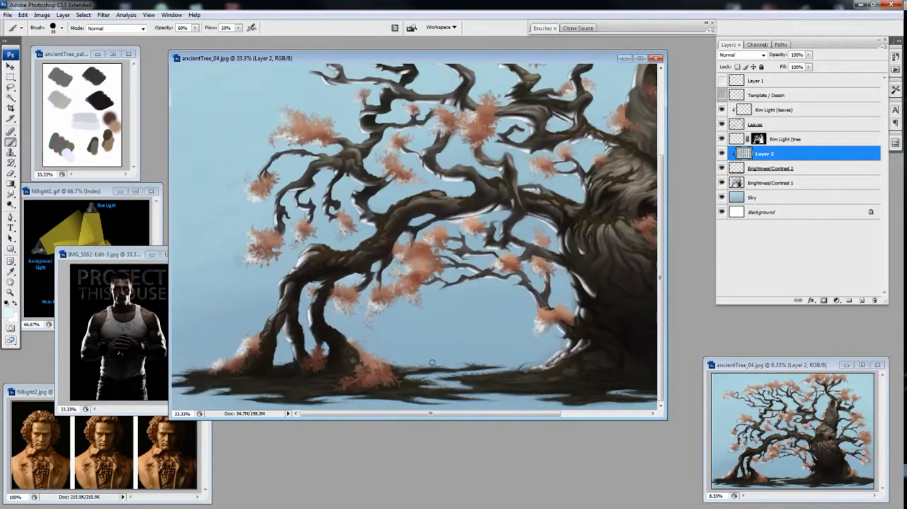
pyautogui.press('8')
pyautogui.moveTo(426, 365); pyautogui.dragTo(449, 365)
pyautogui.press('e')
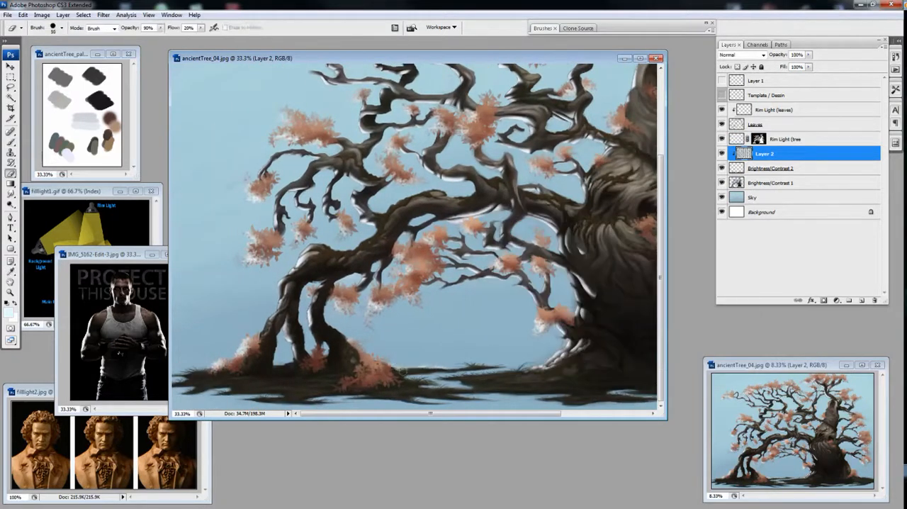
pyautogui.keyDown('ctrl'); pyautogui.click(421, 360); pyautogui.keyUp('ctrl')
pyautogui.press('b')
pyautogui.moveTo(369, 346); pyautogui.dragTo(393, 347)
pyautogui.moveTo(479, 343); pyautogui.dragTo(537, 346)
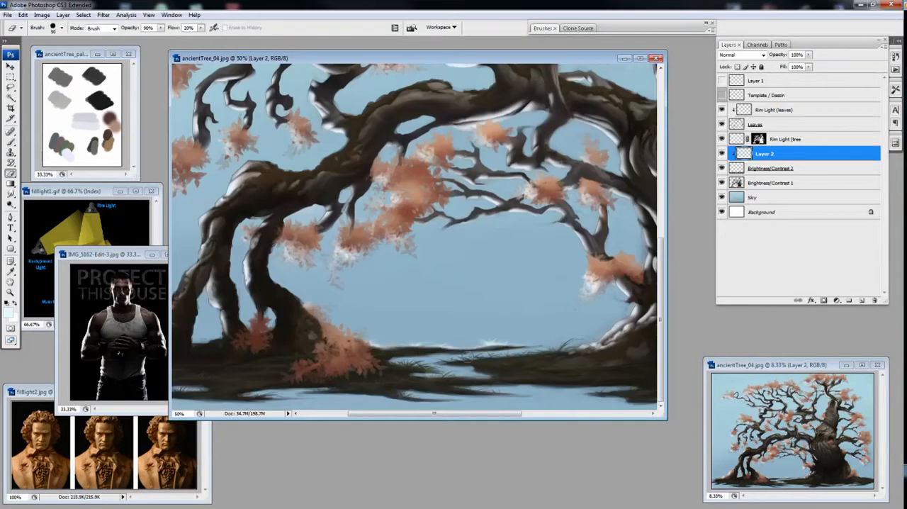
pyautogui.moveTo(447, 349); pyautogui.dragTo(500, 351)
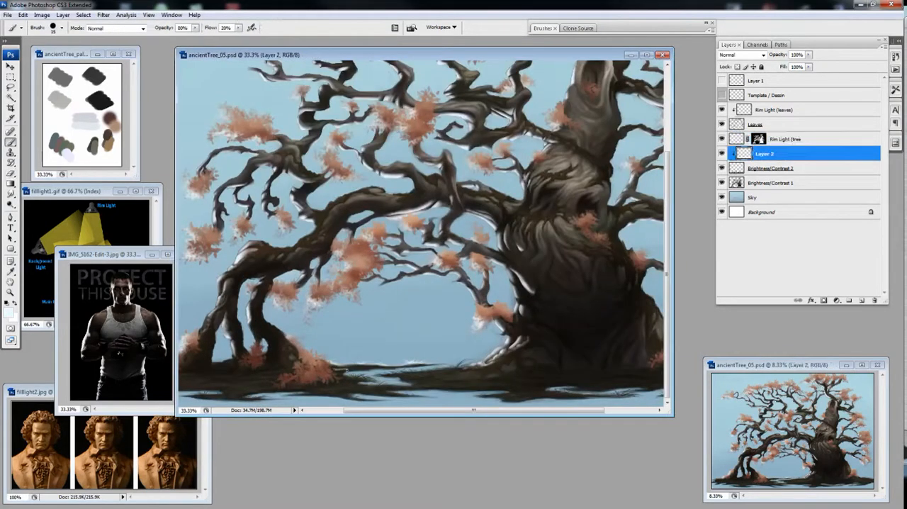
# Step: Alternate painting and erasing on Layer 2 to build pale highlights on the ground around the arched branch's roots
pyautogui.click(544, 28)
pyautogui.click(557, 61)
pyautogui.moveTo(335, 369); pyautogui.dragTo(381, 366)
pyautogui.press('e')
pyautogui.press('b')
pyautogui.press('e')
pyautogui.press('b')
pyautogui.press('e')
pyautogui.moveTo(284, 354); pyautogui.dragTo(352, 354)
pyautogui.press('b')
pyautogui.moveTo(211, 368)
pyautogui.mouseDown()
pyautogui.moveTo(185, 373)
pyautogui.moveTo(201, 380)
pyautogui.moveTo(192, 390)
pyautogui.moveTo(209, 385)
pyautogui.moveTo(194, 391)
pyautogui.mouseUp()
pyautogui.press('e')
pyautogui.press('b')
pyautogui.press('e')
pyautogui.press('b')
pyautogui.press('e')
pyautogui.press('b')
pyautogui.press('e')
pyautogui.press('b')
pyautogui.press('e')
pyautogui.press('b')
pyautogui.press('e')
pyautogui.press('b')
pyautogui.moveTo(240, 379); pyautogui.dragTo(205, 386)
pyautogui.press('e')
pyautogui.press('b')
pyautogui.moveTo(280, 383)
pyautogui.mouseDown()
pyautogui.moveTo(228, 392)
pyautogui.moveTo(258, 389)
pyautogui.mouseUp()
pyautogui.press('e')
pyautogui.press('b')
pyautogui.press('e')
pyautogui.press('b')
pyautogui.press('e')
pyautogui.press('b')
pyautogui.press('e')
pyautogui.press('b')
pyautogui.press('e')
pyautogui.press('b')
pyautogui.press('e')
pyautogui.press('b')
# Step: Extend the pale ground highlights across the stretch between the arched roots and the trunk, cleaning them up with the Eraser
pyautogui.moveTo(462, 283); pyautogui.dragTo(376, 284)
pyautogui.moveTo(353, 365)
pyautogui.mouseDown()
pyautogui.moveTo(325, 370)
pyautogui.moveTo(339, 365)
pyautogui.moveTo(292, 359)
pyautogui.mouseUp()
pyautogui.press('e')
pyautogui.press('b')
pyautogui.press('e')
pyautogui.press('b')
pyautogui.moveTo(379, 369); pyautogui.dragTo(313, 372)
pyautogui.press('e')
pyautogui.press('b')
pyautogui.press('e')
pyautogui.press('b')
pyautogui.press('e')
pyautogui.press('b')
pyautogui.press('e')
pyautogui.moveTo(372, 373)
pyautogui.mouseDown()
pyautogui.moveTo(352, 378)
pyautogui.moveTo(397, 379)
pyautogui.mouseUp()
pyautogui.press('b')
pyautogui.press('e')
pyautogui.press('b')
pyautogui.press('e')
pyautogui.press('b')
pyautogui.moveTo(334, 359)
pyautogui.mouseDown()
pyautogui.moveTo(367, 360)
pyautogui.moveTo(367, 383)
pyautogui.mouseUp()
pyautogui.press('e')
pyautogui.press('b')
# Step: Paint and trim thin pale highlights on the ground around the trunk's base and out to its far right end
pyautogui.moveTo(429, 386)
pyautogui.mouseDown()
pyautogui.moveTo(375, 384)
pyautogui.moveTo(504, 392)
pyautogui.moveTo(461, 376)
pyautogui.moveTo(460, 356)
pyautogui.mouseUp()
pyautogui.press('e')
pyautogui.press('b')
pyautogui.press('e')
pyautogui.press('b')
pyautogui.press('e')
pyautogui.press('b')
pyautogui.press('e')
pyautogui.press('b')
pyautogui.press('e')
pyautogui.press('b')
pyautogui.press('e')
pyautogui.press('b')
pyautogui.press('e')
pyautogui.press('b')
pyautogui.moveTo(652, 367)
pyautogui.mouseDown()
pyautogui.moveTo(618, 364)
pyautogui.moveTo(638, 365)
pyautogui.mouseUp()
pyautogui.press('e')
pyautogui.press('b')
pyautogui.press('e')
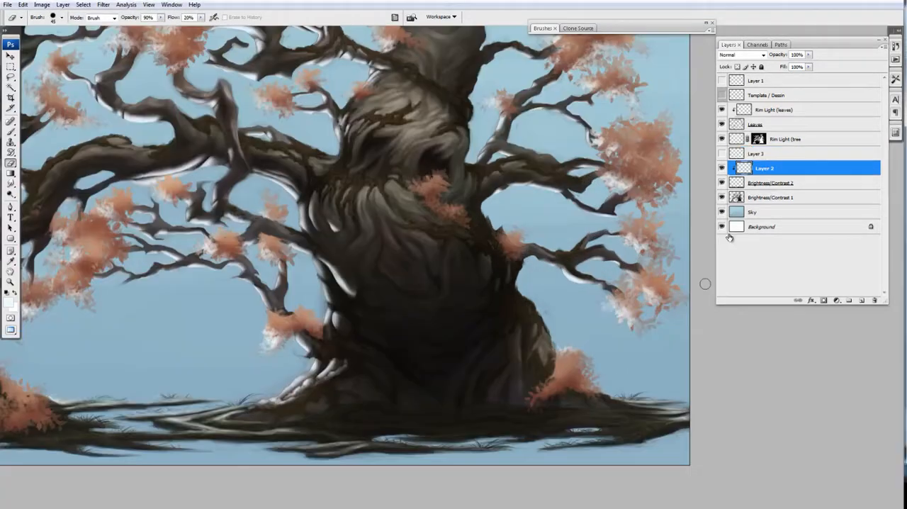
pyautogui.click(757, 154)
pyautogui.press('b')
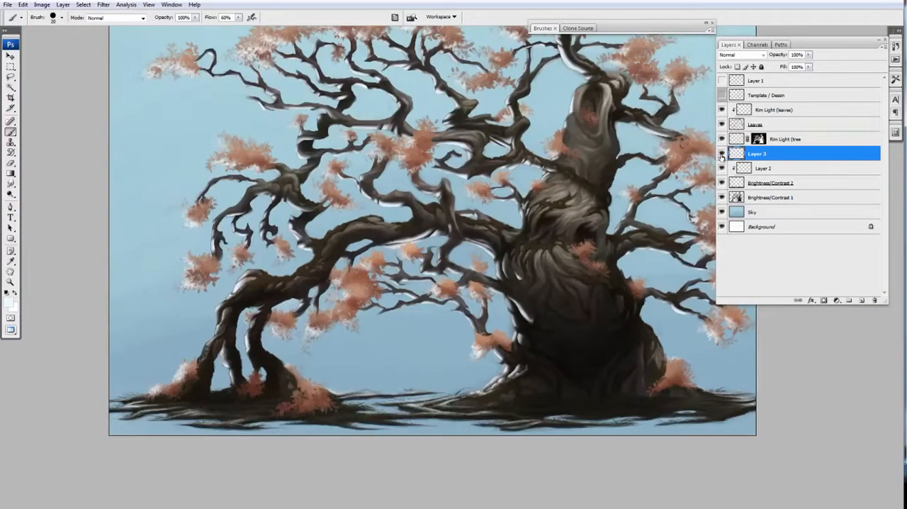
# Step: Test the ground highlights with Layer 2 unclipped, Layer 3 hidden and a temporary extra layer
pyautogui.click(757, 168)
pyautogui.keyDown('alt'); pyautogui.click(721, 168); pyautogui.keyUp('alt')
pyautogui.click(10, 304)
pyautogui.press('Return')
pyautogui.keyDown('alt'); pyautogui.click(722, 168); pyautogui.keyUp('alt')
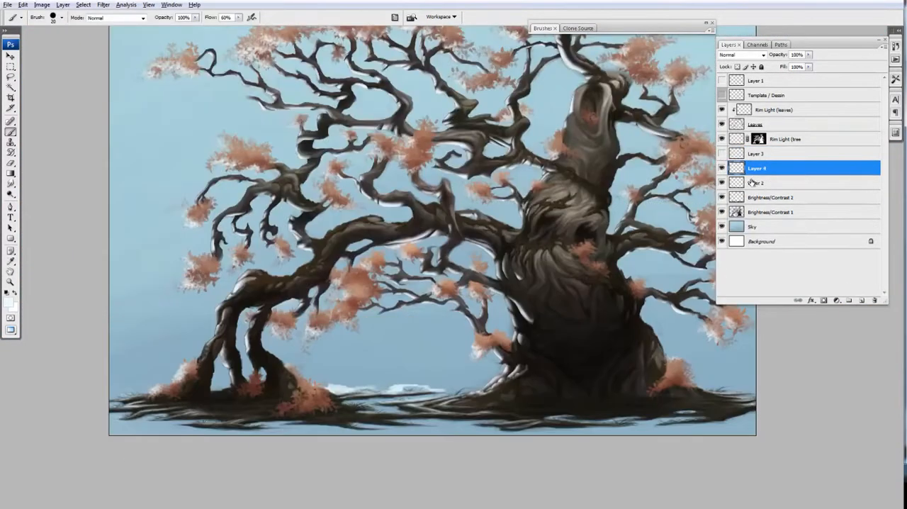
pyautogui.click(727, 154)
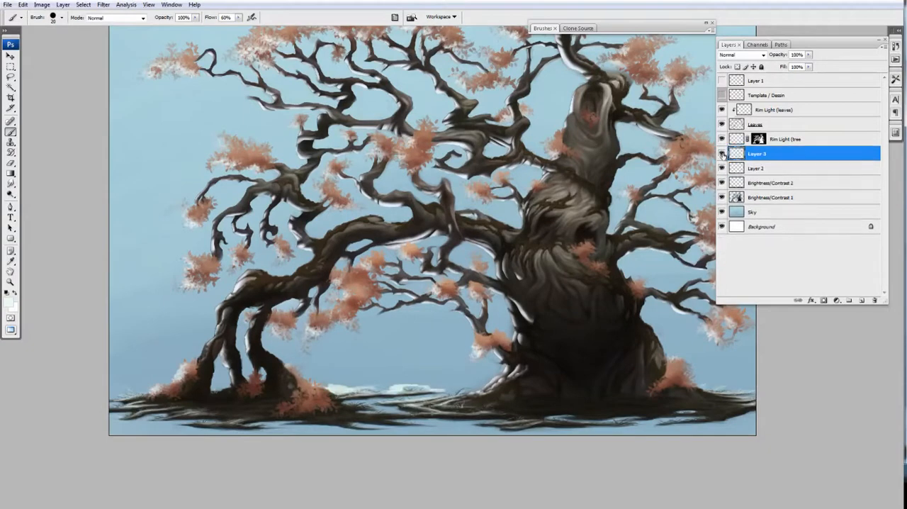
pyautogui.keyDown('alt'); pyautogui.click(728, 176); pyautogui.keyUp('alt')
# Step: Add thin pale grass highlights to the ground in front of the trunk
pyautogui.moveTo(567, 362); pyautogui.dragTo(519, 344)
pyautogui.hotkey('ctrl', '-')
pyautogui.hotkey('ctrl', '+')
# Step: Refine the rim light around the trunk's lower roots on the Rim Light (tree layer by alternating Brush and Eraser
pyautogui.click(781, 140)
pyautogui.keyDown('alt'); pyautogui.click(721, 139); pyautogui.keyUp('alt')
pyautogui.keyDown('alt'); pyautogui.click(721, 139); pyautogui.keyUp('alt')
pyautogui.moveTo(456, 401)
pyautogui.mouseDown()
pyautogui.moveTo(457, 343)
pyautogui.moveTo(451, 377)
pyautogui.mouseUp()
pyautogui.hotkey('ctrl', '+')
pyautogui.click(623, 29)
pyautogui.click(623, 29)
pyautogui.moveTo(428, 382); pyautogui.dragTo(452, 373)
pyautogui.press('e')
pyautogui.press('b')
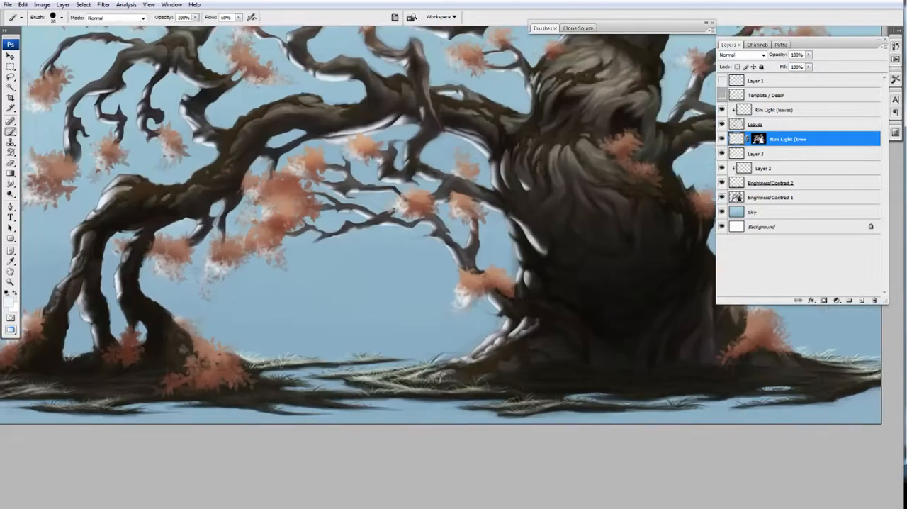
pyautogui.press('e')
pyautogui.press('b')
pyautogui.press('e')
pyautogui.hotkey('ctrl', '-')
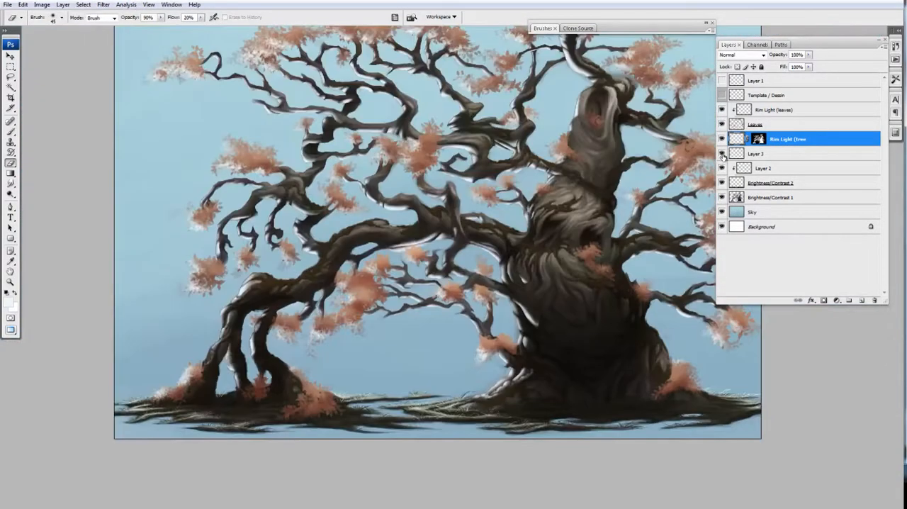
# Step: Adjust the opacity of the ground highlights on Layer 2
pyautogui.click(762, 168)
pyautogui.moveTo(809, 54)
pyautogui.mouseDown()
pyautogui.moveTo(792, 66)
pyautogui.moveTo(805, 66)
pyautogui.mouseUp()
pyautogui.click(756, 154)
# Step: Compare the painting with and without the tree rim light and test the Rim Light (tree layer's opacity
pyautogui.click(722, 139)
pyautogui.click(722, 139)
pyautogui.click(785, 140)
pyautogui.hotkey('ctrl', '-')
pyautogui.hotkey('ctrl', '-')
pyautogui.hotkey('ctrl', '-')
pyautogui.moveTo(544, 191); pyautogui.dragTo(419, 206)
pyautogui.moveTo(808, 54); pyautogui.dragTo(810, 66)
# Step: Paint a soft rim light along the trunk's left edge on the Rim Light (tree layer with the Brush at 40% opacity
pyautogui.hotkey('ctrl', '+')
pyautogui.hotkey('ctrl', '+')
pyautogui.hotkey('ctrl', '+')
pyautogui.hotkey('ctrl', '+')
pyautogui.press('b')
pyautogui.keyDown('alt'); pyautogui.click(721, 139); pyautogui.keyUp('alt')
pyautogui.keyDown('alt'); pyautogui.click(722, 139); pyautogui.keyUp('alt')
pyautogui.press('4')
pyautogui.moveTo(443, 294); pyautogui.dragTo(449, 298)
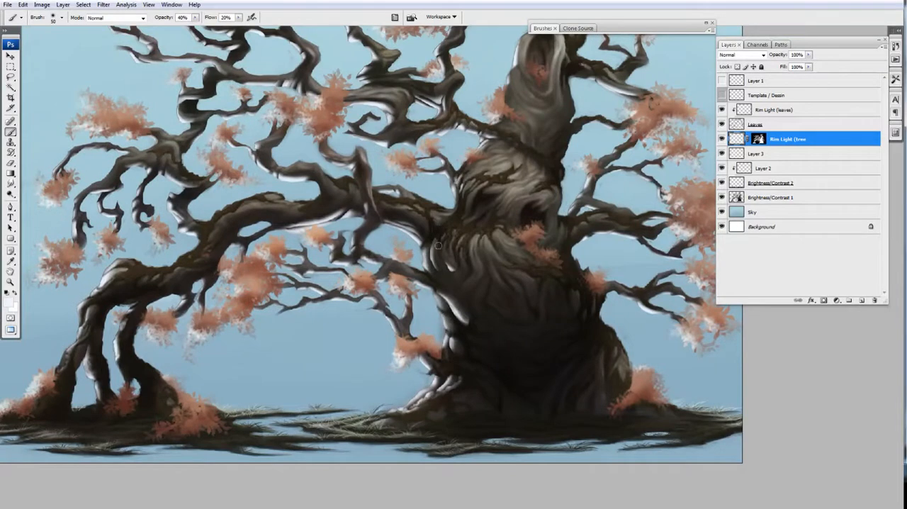
pyautogui.press('e')
pyautogui.press('b')
pyautogui.moveTo(436, 251); pyautogui.dragTo(439, 245)
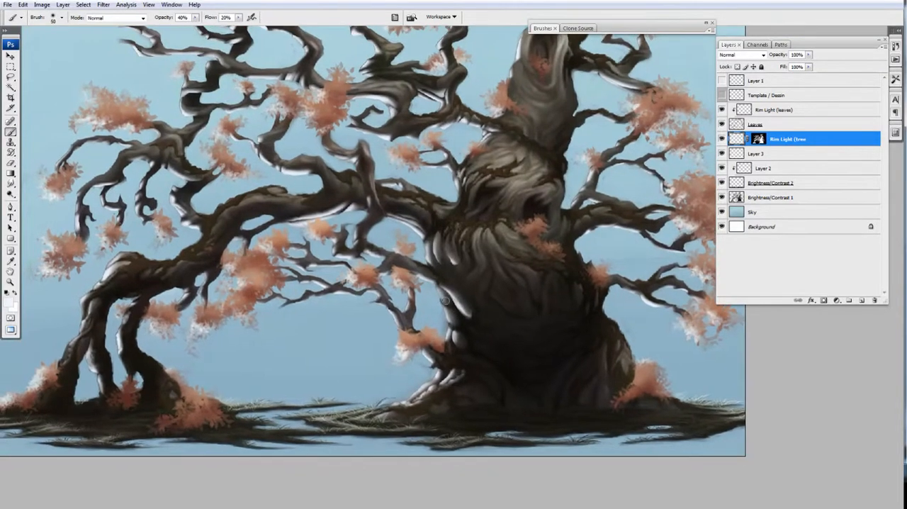
pyautogui.hotkey('ctrl', '-')
pyautogui.hotkey('ctrl', '+')
pyautogui.moveTo(458, 381)
pyautogui.mouseDown()
pyautogui.moveTo(441, 404)
pyautogui.moveTo(465, 379)
pyautogui.moveTo(441, 339)
pyautogui.mouseUp()
pyautogui.hotkey('ctrl', '-')
# Step: Erase excess leaf rim light around the left roots and foliage, and compare the painting with and without the Rim Light (leaves) layer
pyautogui.click(743, 111)
pyautogui.press('e')
pyautogui.moveTo(162, 377); pyautogui.dragTo(172, 401)
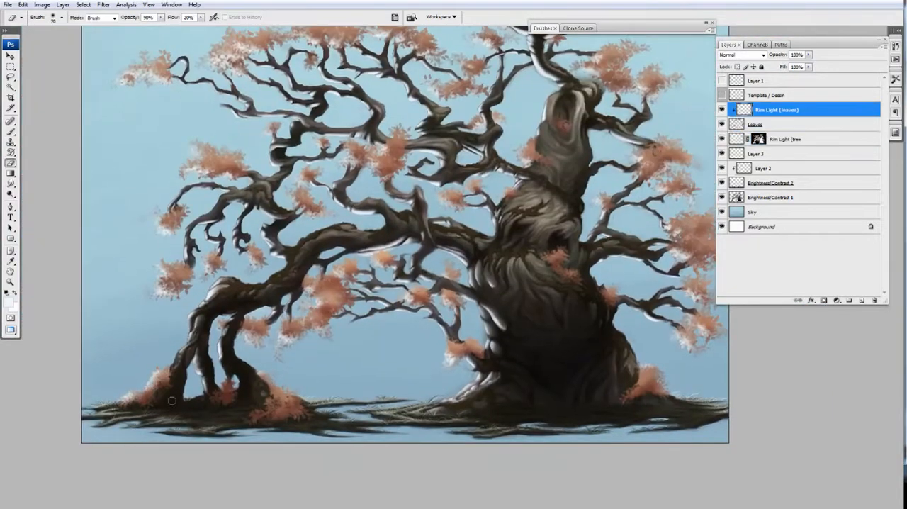
pyautogui.moveTo(395, 292); pyautogui.dragTo(387, 291)
pyautogui.click(744, 169)
pyautogui.click(729, 154)
pyautogui.hotkey('ctrl', '-')
pyautogui.click(773, 110)
pyautogui.keyDown('alt'); pyautogui.click(753, 117); pyautogui.keyUp('alt')
pyautogui.press('b')
pyautogui.click(721, 110)
pyautogui.click(722, 110)
# Step: Create a new layer clipped to Rim Light (leaves) and fill it with a color sampled from the foliage
pyautogui.click(862, 301)
pyautogui.keyDown('alt'); pyautogui.click(753, 117); pyautogui.keyUp('alt')
pyautogui.keyDown('alt'); pyautogui.click(489, 95); pyautogui.keyUp('alt')
pyautogui.hotkey('alt', 'BackSpace')
# Step: Brighten and saturate the clipped leaf fill with Hue/Saturation, and merge it into Rim Light (leaves)
pyautogui.hotkey('ctrl', 'u')
pyautogui.moveTo(765, 186); pyautogui.dragTo(784, 186)
pyautogui.moveTo(764, 162); pyautogui.dragTo(761, 136)
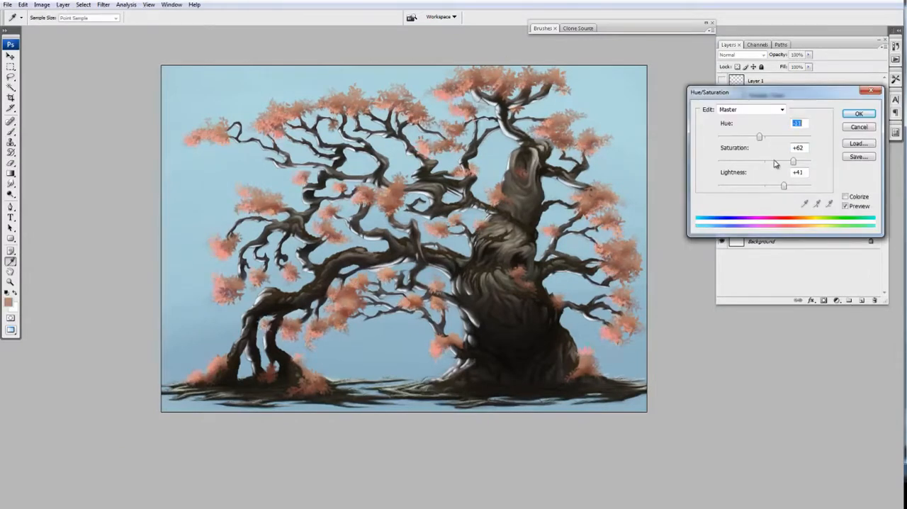
pyautogui.moveTo(784, 186); pyautogui.dragTo(794, 185)
pyautogui.moveTo(793, 162); pyautogui.dragTo(800, 162)
pyautogui.moveTo(760, 137); pyautogui.dragTo(767, 138)
pyautogui.press('Return')
pyautogui.hotkey('ctrl', 'e')
pyautogui.keyDown('alt'); pyautogui.click(754, 117); pyautogui.keyUp('alt')
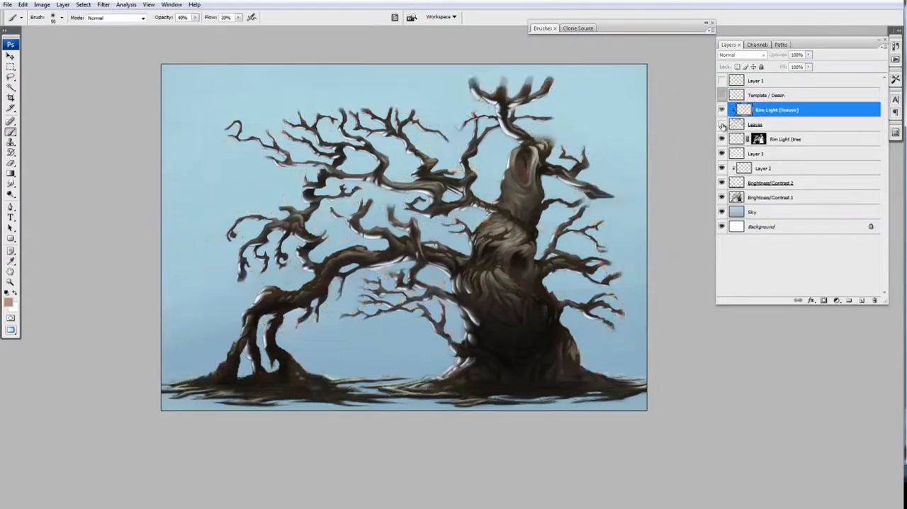
# Step: Add a new layer clipped to Rim Light (tree and fill it with a color sampled from the painting
pyautogui.click(785, 139)
pyautogui.click(862, 301)
pyautogui.keyDown('alt'); pyautogui.click(753, 147); pyautogui.keyUp('alt')
pyautogui.keyDown('alt'); pyautogui.click(478, 108); pyautogui.keyUp('alt')
pyautogui.hotkey('alt', 'BackSpace')
# Step: Try tinting the clipped tree fill with Hue/Saturation at saturation +84 and lightness +31
pyautogui.hotkey('ctrl', 'u')
pyautogui.moveTo(765, 187); pyautogui.dragTo(782, 186)
pyautogui.moveTo(765, 161); pyautogui.dragTo(745, 138)
pyautogui.moveTo(786, 162); pyautogui.dragTo(794, 162)
pyautogui.moveTo(782, 187); pyautogui.dragTo(799, 162)
pyautogui.moveTo(778, 187); pyautogui.dragTo(773, 188)
pyautogui.moveTo(744, 137); pyautogui.dragTo(756, 138)
pyautogui.moveTo(773, 187); pyautogui.dragTo(768, 187)
pyautogui.moveTo(799, 162); pyautogui.dragTo(804, 162)
pyautogui.moveTo(767, 188); pyautogui.dragTo(779, 187)
pyautogui.moveTo(755, 138); pyautogui.dragTo(775, 138)
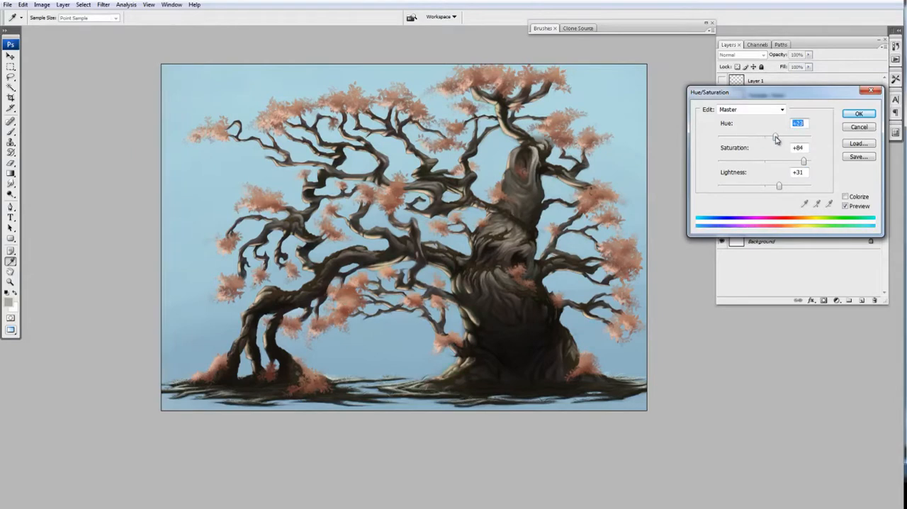
pyautogui.click(859, 113)
# Step: Choose a muted orange foreground color and fill the layer clipped to Rim Light (tree with it
pyautogui.hotkey('ctrl', '+')
pyautogui.hotkey('ctrl', '+')
pyautogui.click(9, 302)
pyautogui.click(627, 349)
pyautogui.moveTo(541, 272); pyautogui.dragTo(549, 257)
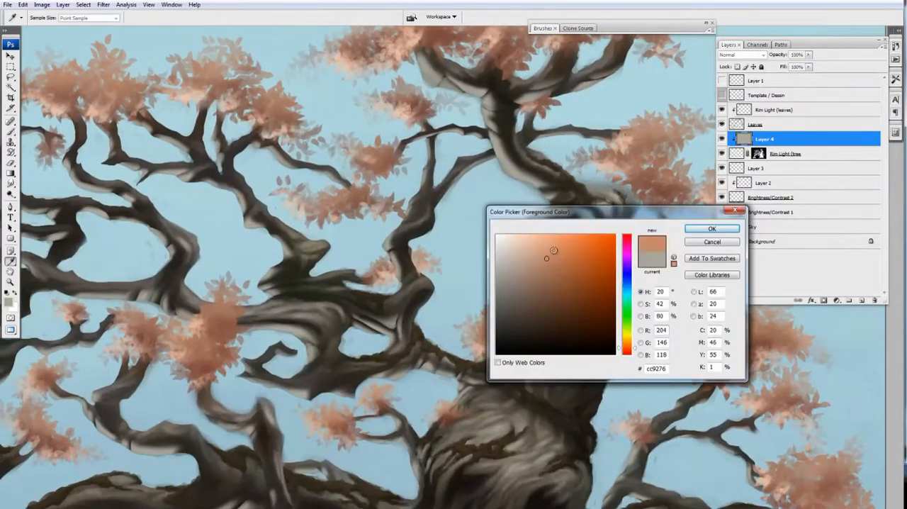
pyautogui.click(713, 228)
pyautogui.hotkey('alt', 'BackSpace')
# Step: Adjust the hue, saturation and lightness of the orange tree rim light fill with Hue/Saturation
pyautogui.hotkey('ctrl', '-')
pyautogui.hotkey('ctrl', '-')
pyautogui.moveTo(488, 294); pyautogui.dragTo(491, 306)
pyautogui.hotkey('ctrl', '-')
pyautogui.hotkey('ctrl', '+')
pyautogui.hotkey('ctrl', 'u')
pyautogui.moveTo(765, 186); pyautogui.dragTo(773, 163)
pyautogui.moveTo(764, 138); pyautogui.dragTo(770, 139)
pyautogui.click(859, 114)
# Step: Fill a new layer clipped to Rim Light (leaves) with a pinkish-red foreground color
pyautogui.click(779, 110)
pyautogui.hotkey('ctrl', 'u')
pyautogui.press('Escape')
pyautogui.click(9, 301)
pyautogui.click(627, 351)
pyautogui.click(712, 228)
pyautogui.click(861, 301)
pyautogui.click(777, 125)
pyautogui.hotkey('ctrl', 'alt', 'g')
pyautogui.click(765, 109)
pyautogui.hotkey('alt', 'BackSpace')
pyautogui.hotkey('ctrl', 'alt', 'g')
pyautogui.moveTo(691, 69); pyautogui.dragTo(677, 75)
# Step: Try a more saturated leaf rim light fill with Hue/Saturation at lightness +35, and undo the change
pyautogui.hotkey('ctrl', 'u')
pyautogui.moveTo(765, 187); pyautogui.dragTo(784, 163)
pyautogui.moveTo(773, 186); pyautogui.dragTo(797, 165)
pyautogui.hotkey('ctrl', '-')
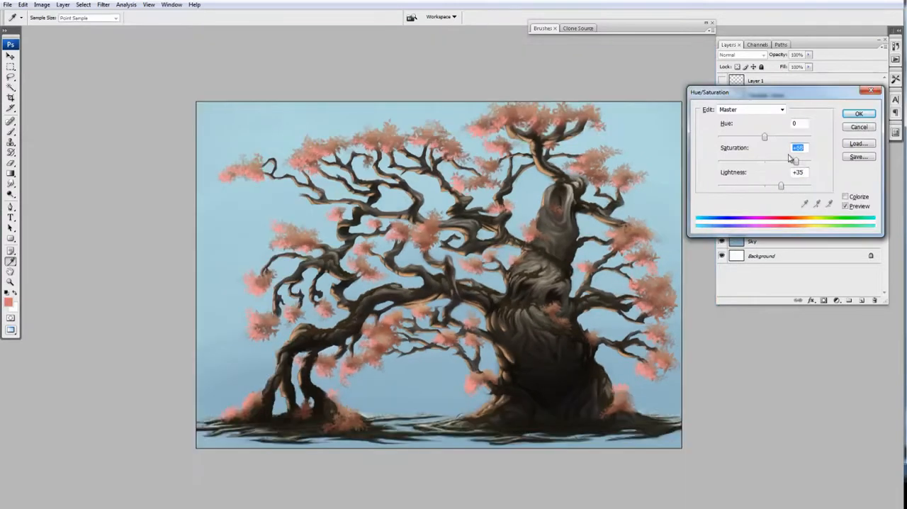
pyautogui.moveTo(764, 136); pyautogui.dragTo(784, 189)
pyautogui.click(859, 114)
pyautogui.moveTo(586, 261); pyautogui.dragTo(567, 254)
pyautogui.hotkey('ctrl', 'z')
# Step: Shift the hue and raise the saturation of the pink leaf fill, and merge it into the leaf rim light
pyautogui.hotkey('ctrl', 'u')
pyautogui.moveTo(765, 137); pyautogui.dragTo(759, 138)
pyautogui.moveTo(557, 224); pyautogui.dragTo(537, 232)
pyautogui.moveTo(765, 162); pyautogui.dragTo(800, 163)
pyautogui.moveTo(771, 187); pyautogui.dragTo(768, 188)
pyautogui.moveTo(801, 163); pyautogui.dragTo(811, 163)
pyautogui.click(859, 113)
pyautogui.hotkey('ctrl', 'e')
pyautogui.click(776, 140)
pyautogui.hotkey('ctrl', 'e')
pyautogui.moveTo(599, 260); pyautogui.dragTo(601, 254)
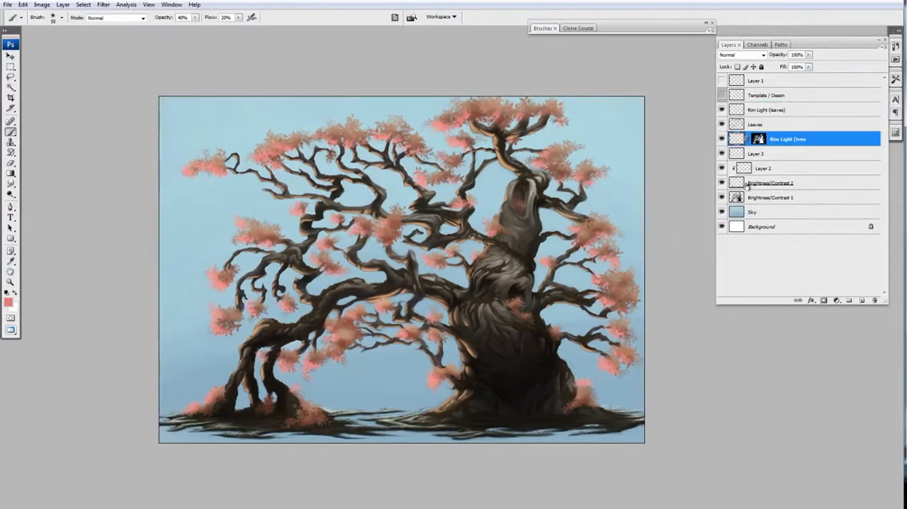
# Step: Create a new layer clipped to the ground highlights on Layer 2 and fill it with dark brown
pyautogui.click(722, 154)
pyautogui.click(745, 170)
pyautogui.hotkey('ctrl', 'alt', 'g')
pyautogui.click(862, 300)
pyautogui.keyDown('alt'); pyautogui.click(739, 176); pyautogui.keyUp('alt')
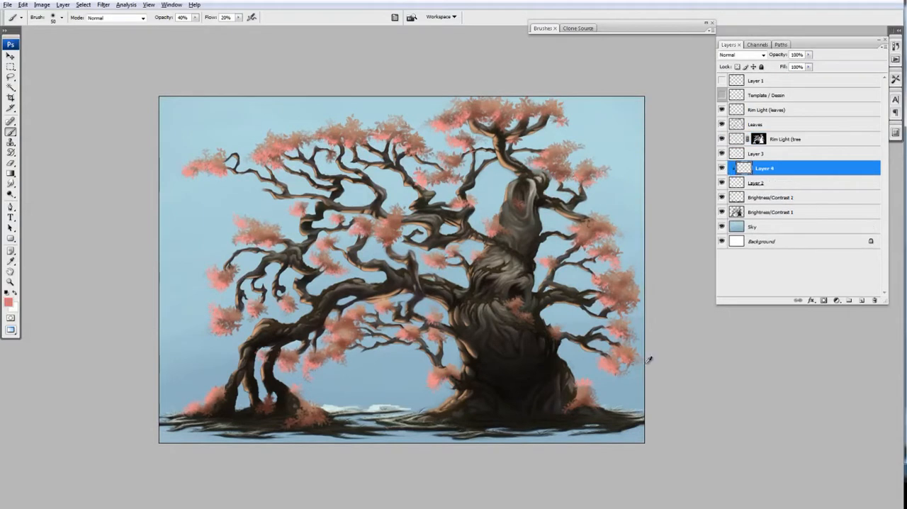
pyautogui.keyDown('alt'); pyautogui.click(501, 283); pyautogui.keyUp('alt')
pyautogui.click(9, 303)
pyautogui.click(628, 343)
pyautogui.click(550, 300)
pyautogui.click(712, 228)
pyautogui.hotkey('alt', 'BackSpace')
# Step: Set the brown ground fill's saturation to +66 and lightness to +43 with Hue/Saturation, and merge it into Layer 2
pyautogui.hotkey('ctrl', 'u')
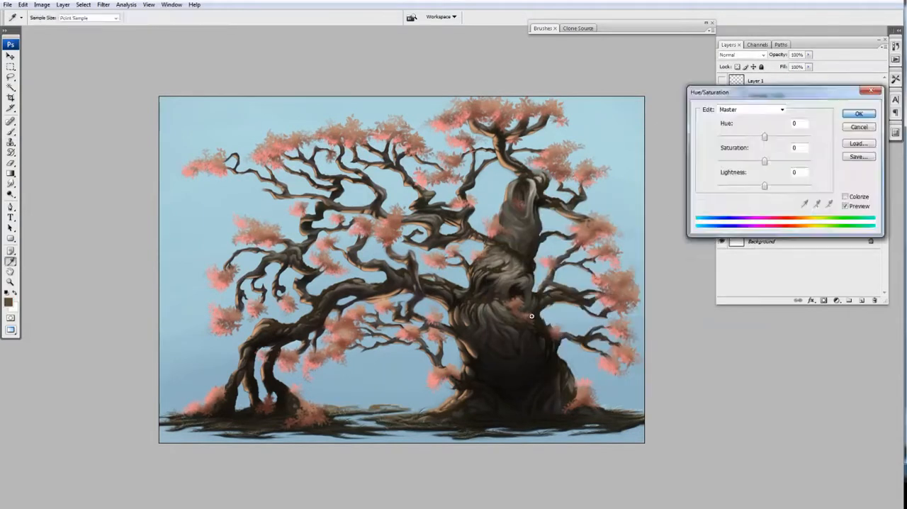
pyautogui.moveTo(766, 186); pyautogui.dragTo(784, 186)
pyautogui.moveTo(766, 162); pyautogui.dragTo(795, 163)
pyautogui.moveTo(765, 138)
pyautogui.mouseDown()
pyautogui.moveTo(756, 140)
pyautogui.moveTo(766, 140)
pyautogui.mouseUp()
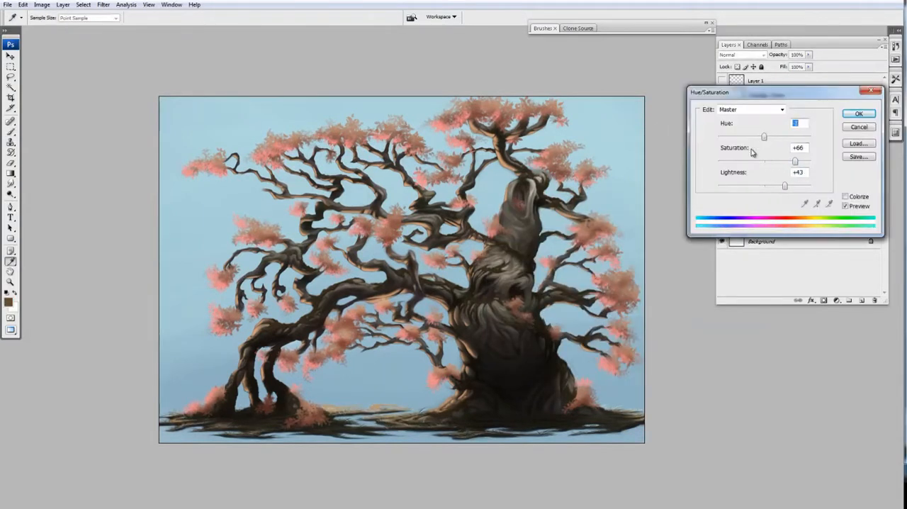
pyautogui.press('Return')
pyautogui.hotkey('ctrl', 'e')
pyautogui.keyDown('alt'); pyautogui.click(747, 175); pyautogui.keyUp('alt')
pyautogui.scroll(2, 574, 336)
# Step: Recolor Layer 3's grass highlights by filling a clipped new layer with a sampled tan color and merging it down
pyautogui.click(756, 155)
pyautogui.click(862, 301)
pyautogui.keyDown('alt'); pyautogui.click(756, 162); pyautogui.keyUp('alt')
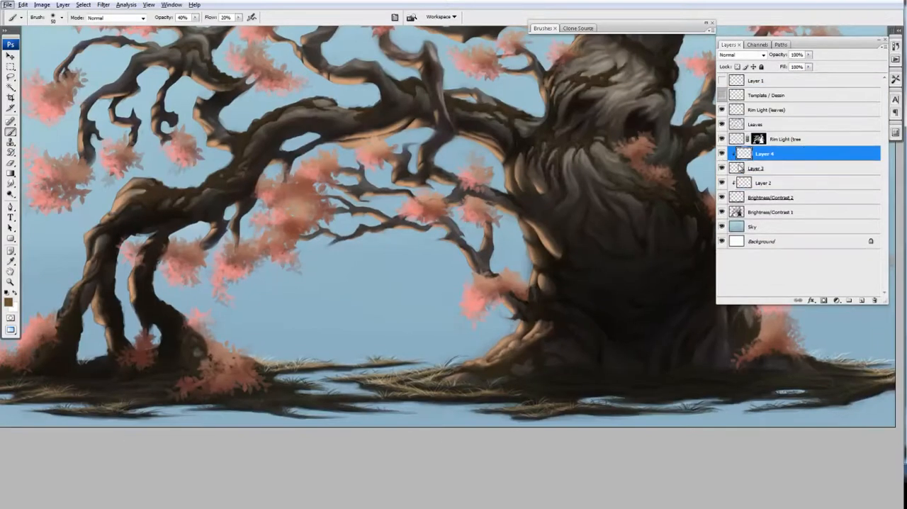
pyautogui.click(757, 183)
pyautogui.keyDown('alt'); pyautogui.click(700, 95); pyautogui.keyUp('alt')
pyautogui.click(764, 153)
pyautogui.hotkey('alt', 'BackSpace')
pyautogui.hotkey('ctrl', 'e')
# Step: Adjust Layer 2's grass highlights with Hue/Saturation to hue +2, saturation +27 and lightness -28
pyautogui.hotkey('ctrl', '-')
pyautogui.hotkey('ctrl', '-')
pyautogui.click(759, 169)
pyautogui.hotkey('ctrl', 'u')
pyautogui.moveTo(766, 186); pyautogui.dragTo(773, 163)
pyautogui.moveTo(766, 138); pyautogui.dragTo(765, 139)
pyautogui.moveTo(772, 162); pyautogui.dragTo(777, 163)
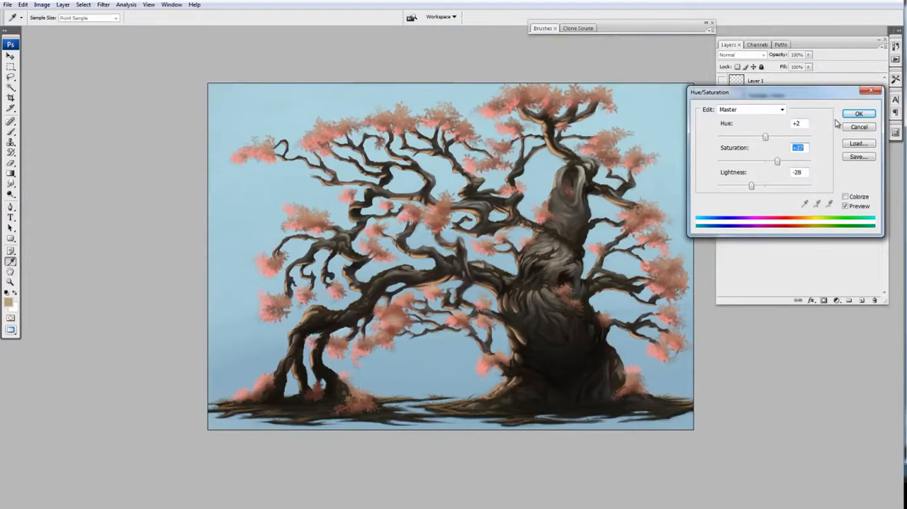
pyautogui.click(859, 114)
# Step: Apply the same Hue/Saturation settings to the grass highlights on Layer 3
pyautogui.click(757, 154)
pyautogui.hotkey('ctrl', 'alt', 'u')
pyautogui.click(859, 114)
pyautogui.scroll(2, 486, 424)
pyautogui.hotkey('ctrl', '0')
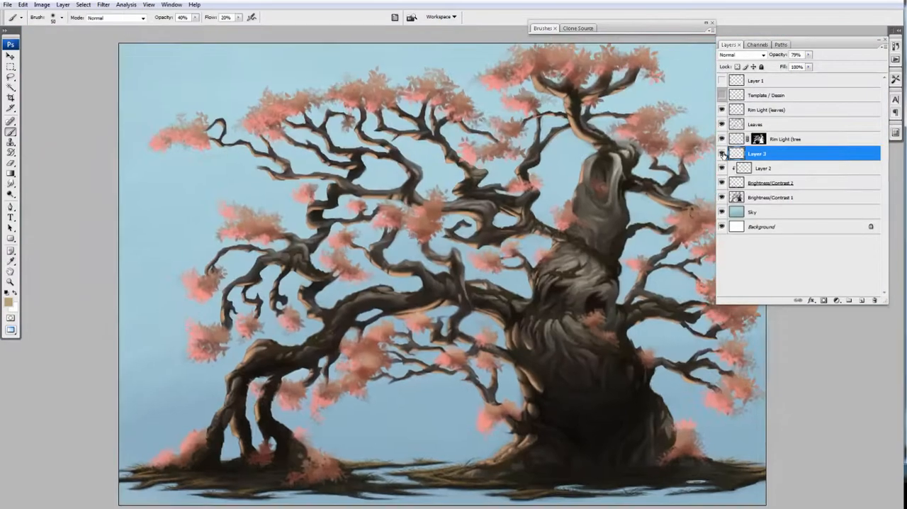
# Step: Rename Layer 2 as Rim Light (grass) and Layer 3 as Rim Light 2 (grass)
pyautogui.doubleClick(762, 168)
pyautogui.write('Rim Light (grass)')
pyautogui.doubleClick(756, 153)
pyautogui.write('Rim Light 2 (grass)')
pyautogui.click(730, 144)
pyautogui.hotkey('ctrl', '-')
pyautogui.moveTo(503, 348); pyautogui.dragTo(503, 357)
# Step: Fine-tune the saturation, lightness and hue of the Rim Light (leaves) layer with Hue/Saturation
pyautogui.click(739, 113)
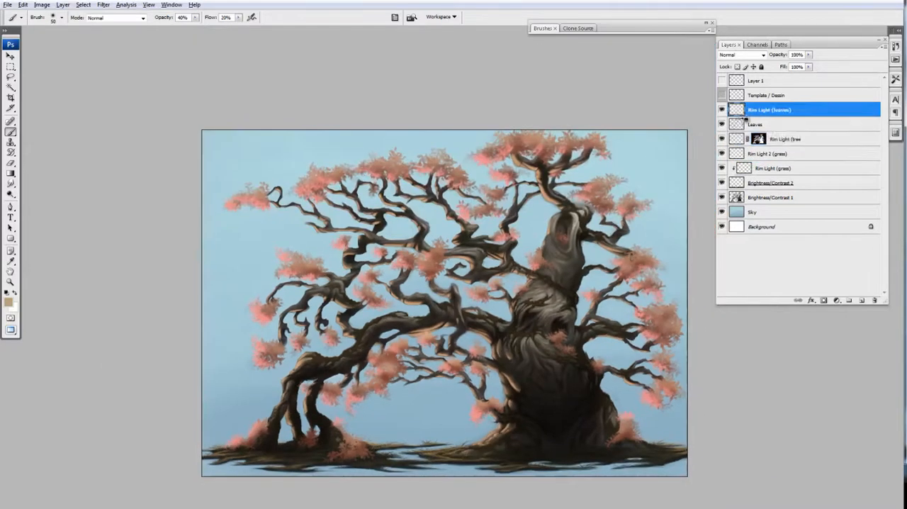
pyautogui.hotkey('ctrl', 'u')
pyautogui.moveTo(765, 162); pyautogui.dragTo(781, 163)
pyautogui.moveTo(765, 187); pyautogui.dragTo(761, 188)
pyautogui.moveTo(764, 138); pyautogui.dragTo(770, 138)
pyautogui.click(859, 114)
pyautogui.moveTo(510, 355); pyautogui.dragTo(503, 323)
# Step: Adjust the Rim Light (tree layer's color with Hue/Saturation, and tweak the signature layer's saturation and lightness
pyautogui.click(735, 138)
pyautogui.hotkey('ctrl', 'u')
pyautogui.moveTo(764, 187); pyautogui.dragTo(759, 187)
pyautogui.moveTo(764, 162); pyautogui.dragTo(770, 138)
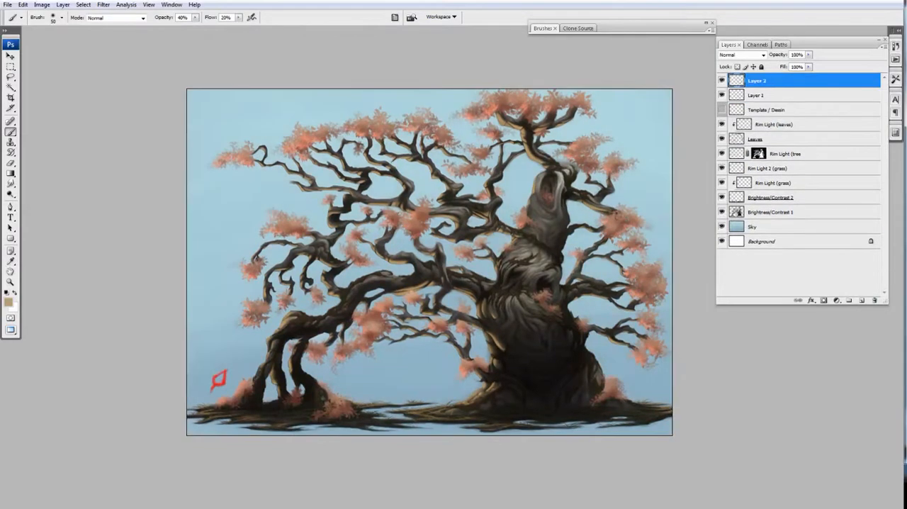
pyautogui.hotkey('ctrl', 'u')
pyautogui.moveTo(765, 163); pyautogui.dragTo(762, 188)
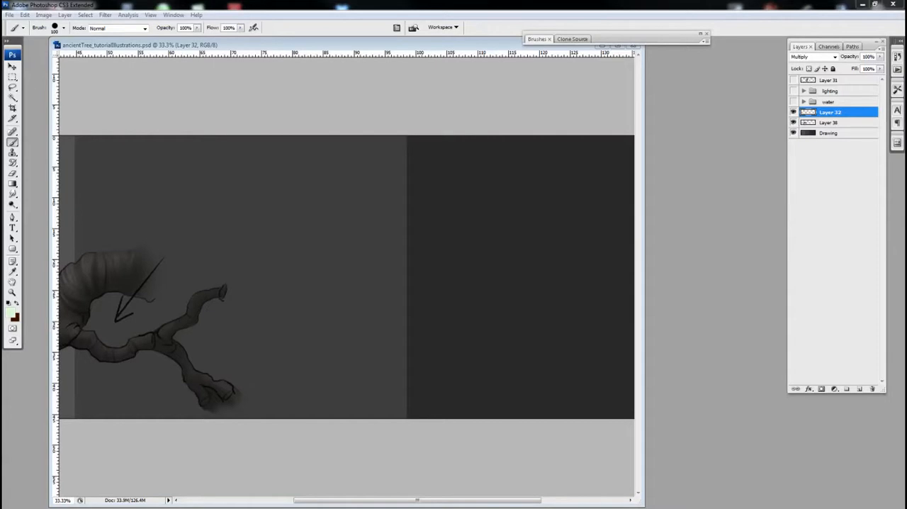
# Step: In ancientTree_tutorialIllustrations.psd, create a new layer above Layer 32 and set the foreground color to black (000000)
pyautogui.moveTo(385, 44); pyautogui.dragTo(377, 47)
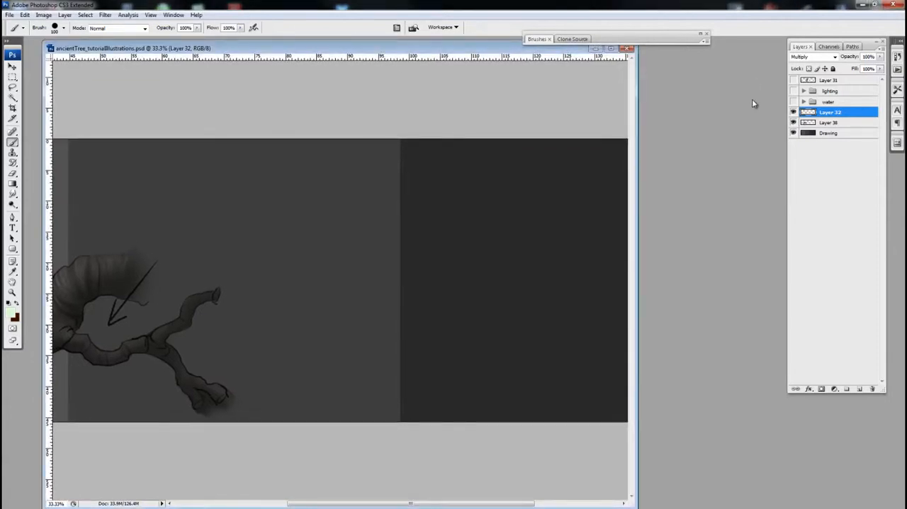
pyautogui.click(858, 389)
pyautogui.click(14, 317)
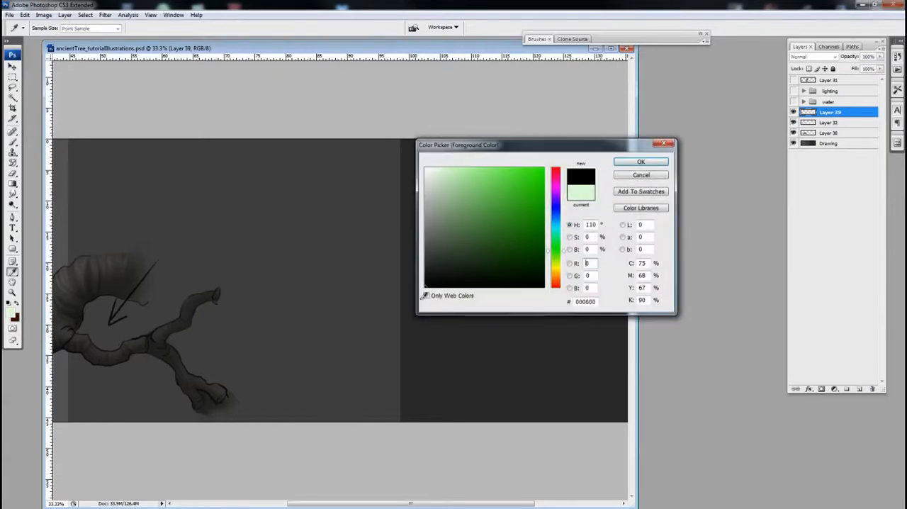
pyautogui.click(641, 162)
# Step: Set up the Brush for sketching on Layer 39 and reduce its diameter to 20 px
pyautogui.press('b')
pyautogui.hotkey('ctrl', '+')
pyautogui.hotkey('ctrl', '-')
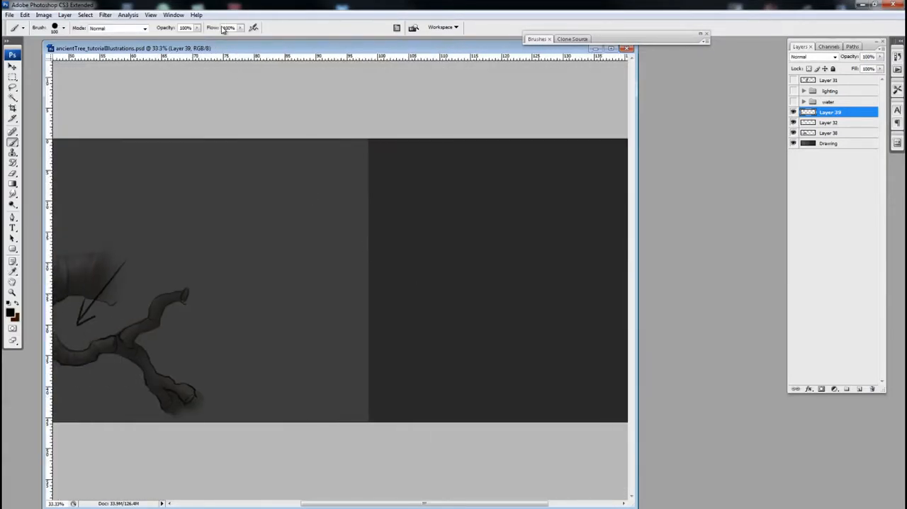
pyautogui.doubleClick(614, 40)
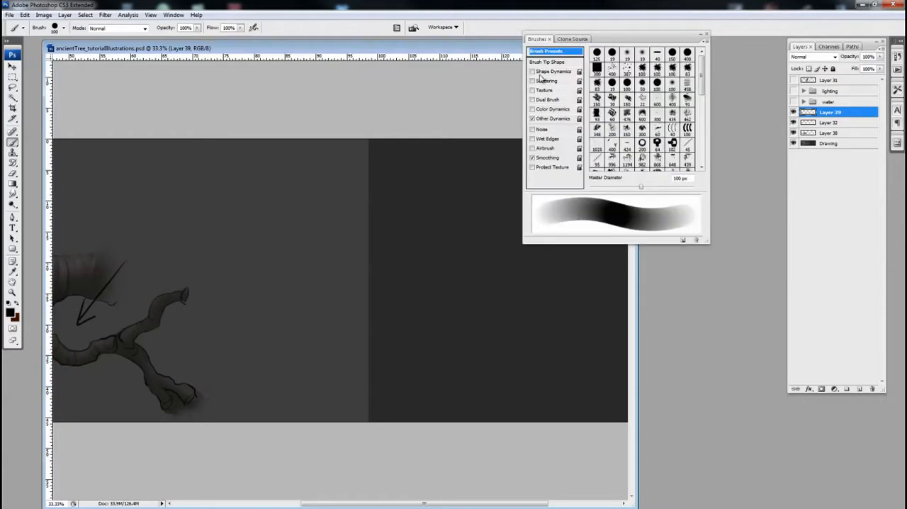
pyautogui.doubleClick(627, 37)
pyautogui.keyDown('ctrl'); pyautogui.keyDown('alt'); pyautogui.click(385, 203); pyautogui.keyUp('alt'); pyautogui.keyUp('ctrl')
pyautogui.keyDown('ctrl'); pyautogui.click(338, 269); pyautogui.keyUp('ctrl')
pyautogui.press('[')
pyautogui.press('[')
pyautogui.press('[')
pyautogui.press('[')
pyautogui.press('[')
pyautogui.press('[')
pyautogui.press('[')
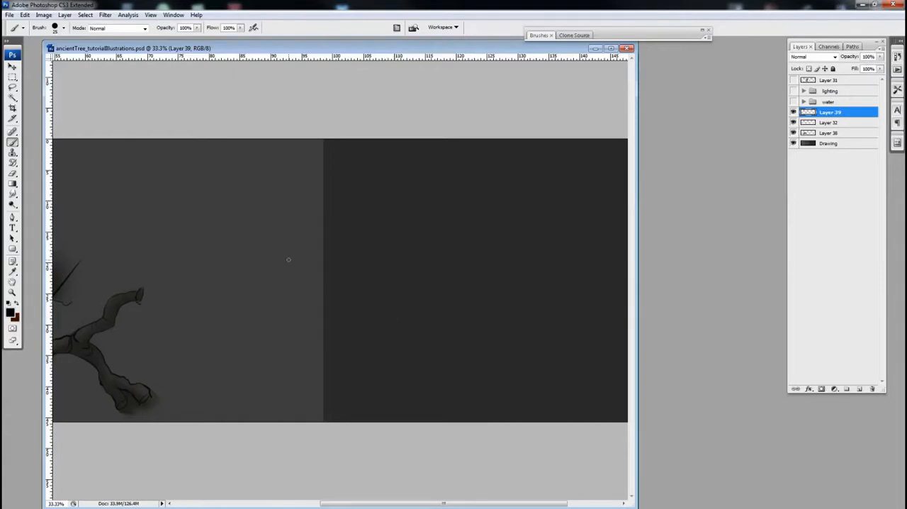
pyautogui.moveTo(338, 268); pyautogui.dragTo(382, 275)
pyautogui.keyDown('ctrl'); pyautogui.click(347, 260); pyautogui.keyUp('ctrl')
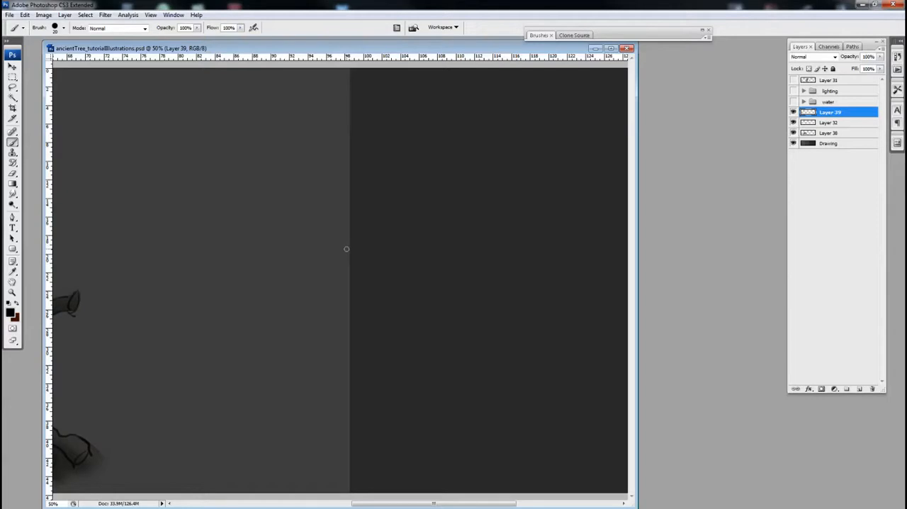
# Step: Sketch the figure's head on Layer 39 as a rounded oval with a jaw line, across the border of the two gray areas
pyautogui.moveTo(275, 388)
pyautogui.mouseDown()
pyautogui.moveTo(275, 334)
pyautogui.moveTo(232, 227)
pyautogui.moveTo(147, 128)
pyautogui.mouseUp()
pyautogui.hotkey('ctrl', 'z')
pyautogui.moveTo(297, 154)
pyautogui.mouseDown()
pyautogui.moveTo(363, 174)
pyautogui.moveTo(288, 135)
pyautogui.moveTo(348, 198)
pyautogui.moveTo(346, 138)
pyautogui.moveTo(291, 170)
pyautogui.moveTo(350, 211)
pyautogui.mouseUp()
pyautogui.moveTo(364, 178)
pyautogui.mouseDown()
pyautogui.moveTo(355, 215)
pyautogui.moveTo(296, 189)
pyautogui.moveTo(313, 222)
pyautogui.moveTo(304, 209)
pyautogui.moveTo(342, 221)
pyautogui.moveTo(353, 204)
pyautogui.moveTo(309, 199)
pyautogui.mouseUp()
# Step: Try a cylindrical torso block beneath the head and delete it
pyautogui.moveTo(365, 253)
pyautogui.mouseDown()
pyautogui.moveTo(306, 256)
pyautogui.moveTo(300, 308)
pyautogui.moveTo(379, 265)
pyautogui.moveTo(382, 307)
pyautogui.moveTo(343, 254)
pyautogui.mouseUp()
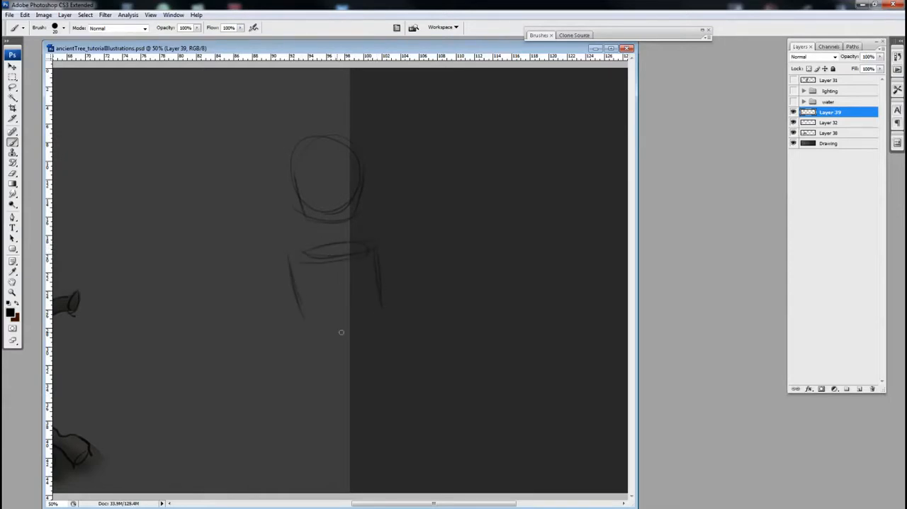
pyautogui.hscroll(2, 340, 304)
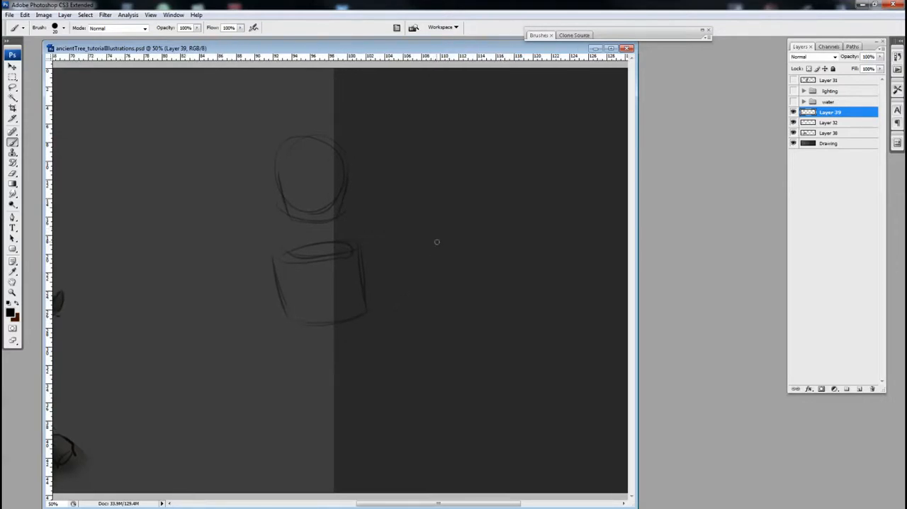
pyautogui.press('l')
pyautogui.moveTo(295, 228)
pyautogui.mouseDown()
pyautogui.moveTo(385, 348)
pyautogui.moveTo(263, 248)
pyautogui.mouseUp()
pyautogui.press('v')
pyautogui.moveTo(328, 300)
pyautogui.mouseDown()
pyautogui.moveTo(326, 287)
pyautogui.moveTo(329, 295)
pyautogui.mouseUp()
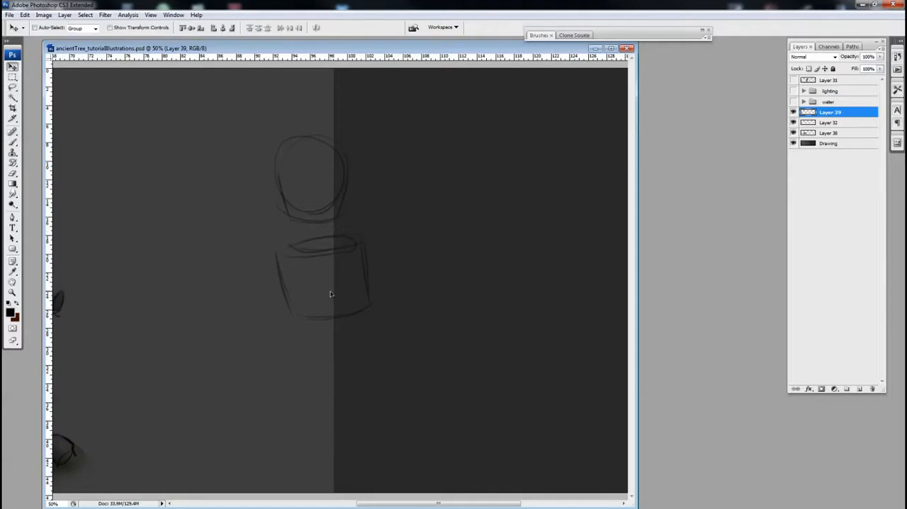
pyautogui.press('Delete')
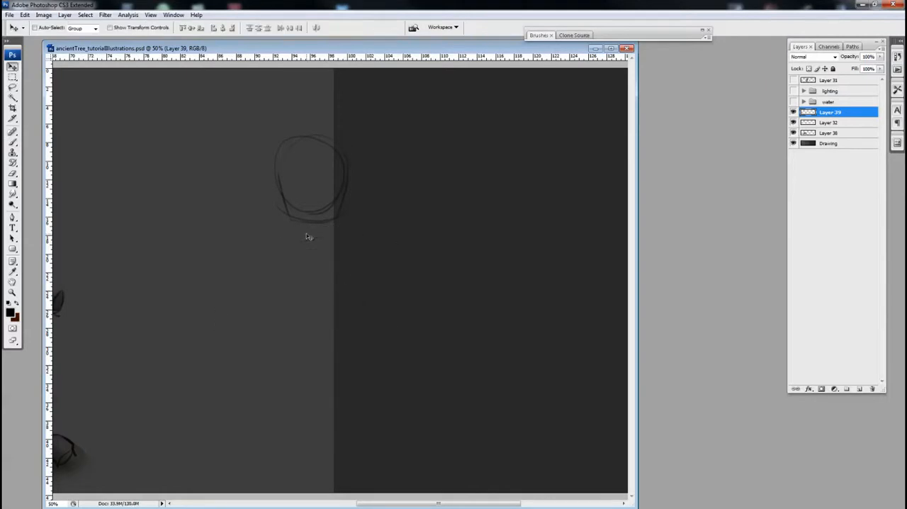
# Step: Try an oval ribcage with neck and shoulder lines beneath the head, and erase it with a lasso selection
pyautogui.press('b')
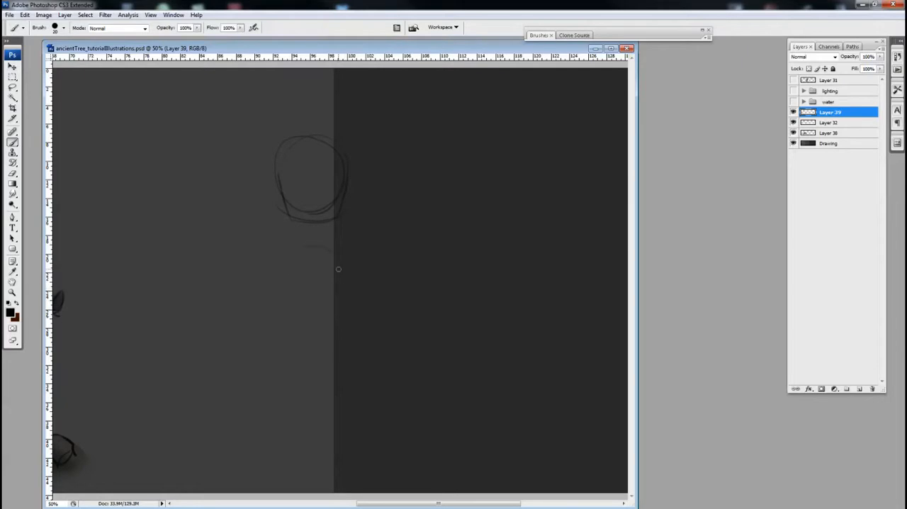
pyautogui.moveTo(326, 248)
pyautogui.mouseDown()
pyautogui.moveTo(314, 338)
pyautogui.moveTo(354, 273)
pyautogui.mouseUp()
pyautogui.moveTo(298, 259); pyautogui.dragTo(346, 280)
pyautogui.moveTo(306, 219); pyautogui.dragTo(285, 247)
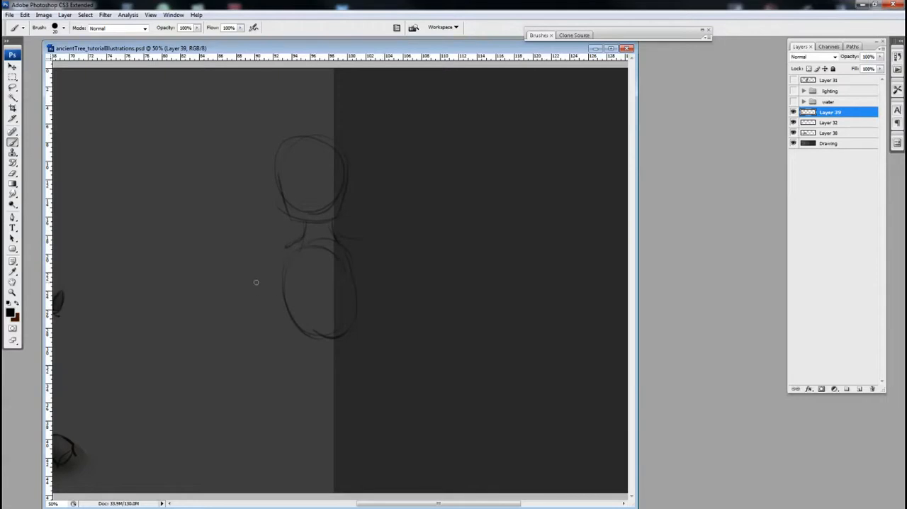
pyautogui.press('l')
pyautogui.moveTo(278, 235)
pyautogui.mouseDown()
pyautogui.moveTo(382, 218)
pyautogui.moveTo(402, 375)
pyautogui.moveTo(300, 379)
pyautogui.moveTo(242, 280)
pyautogui.mouseUp()
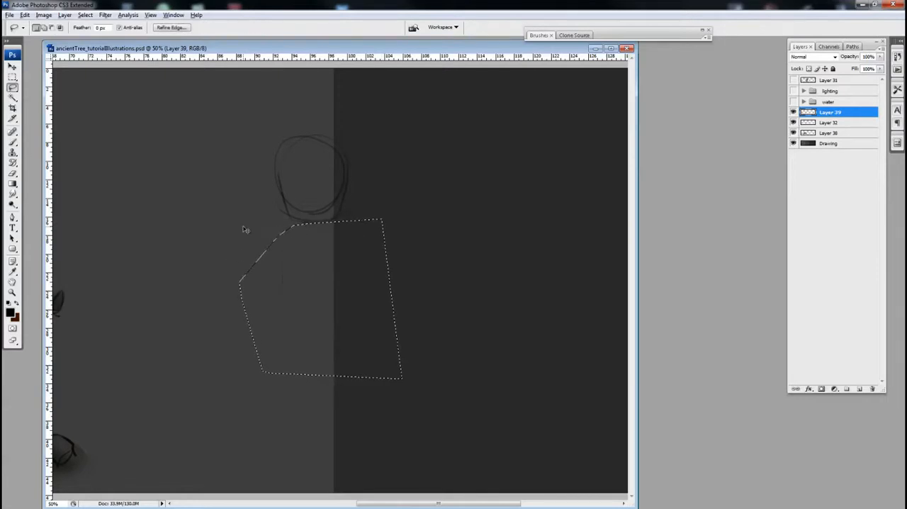
pyautogui.press('Delete')
pyautogui.hotkey('ctrl', 'd')
# Step: Sketch a tapered cylindrical torso and a shorter pelvis block below the head, with long center lines running down through the figure
pyautogui.press('b')
pyautogui.moveTo(282, 246); pyautogui.dragTo(362, 243)
pyautogui.moveTo(284, 253)
pyautogui.mouseDown()
pyautogui.moveTo(362, 248)
pyautogui.moveTo(365, 307)
pyautogui.moveTo(286, 324)
pyautogui.moveTo(361, 316)
pyautogui.moveTo(374, 323)
pyautogui.mouseUp()
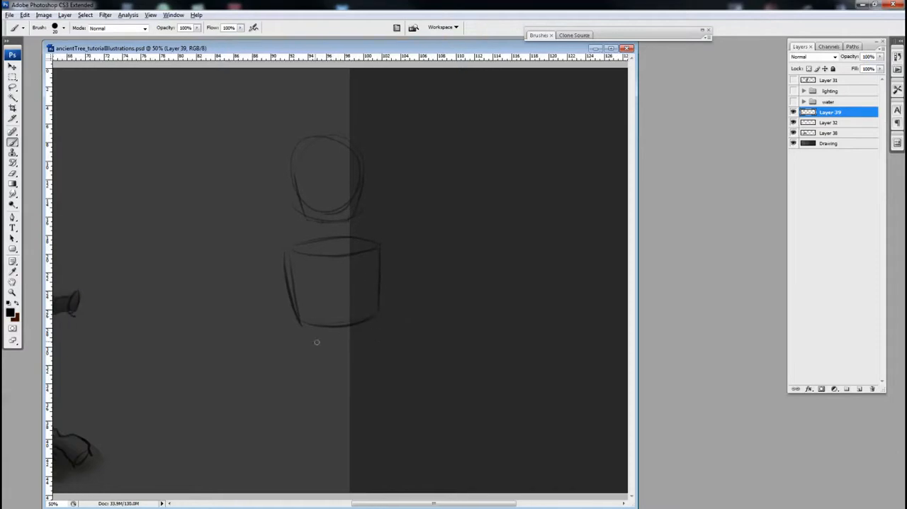
pyautogui.moveTo(306, 340)
pyautogui.mouseDown()
pyautogui.moveTo(385, 346)
pyautogui.moveTo(376, 336)
pyautogui.moveTo(383, 366)
pyautogui.mouseUp()
pyautogui.moveTo(296, 346)
pyautogui.mouseDown()
pyautogui.moveTo(297, 376)
pyautogui.moveTo(381, 376)
pyautogui.moveTo(296, 370)
pyautogui.mouseUp()
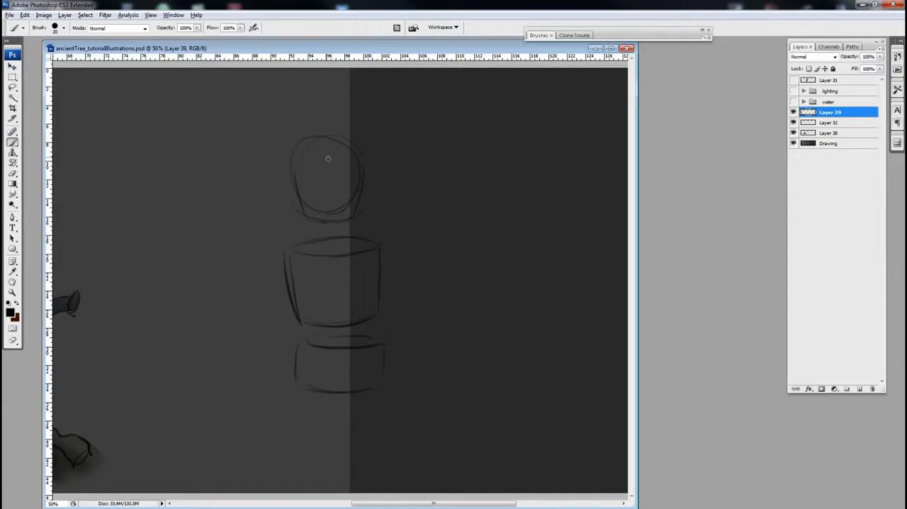
pyautogui.moveTo(332, 176)
pyautogui.mouseDown()
pyautogui.moveTo(341, 319)
pyautogui.moveTo(332, 453)
pyautogui.mouseUp()
pyautogui.moveTo(344, 412); pyautogui.dragTo(345, 479)
# Step: Scale the sketched figure down and move it higher on the canvas to make room for the legs
pyautogui.moveTo(412, 287); pyautogui.dragTo(429, 270)
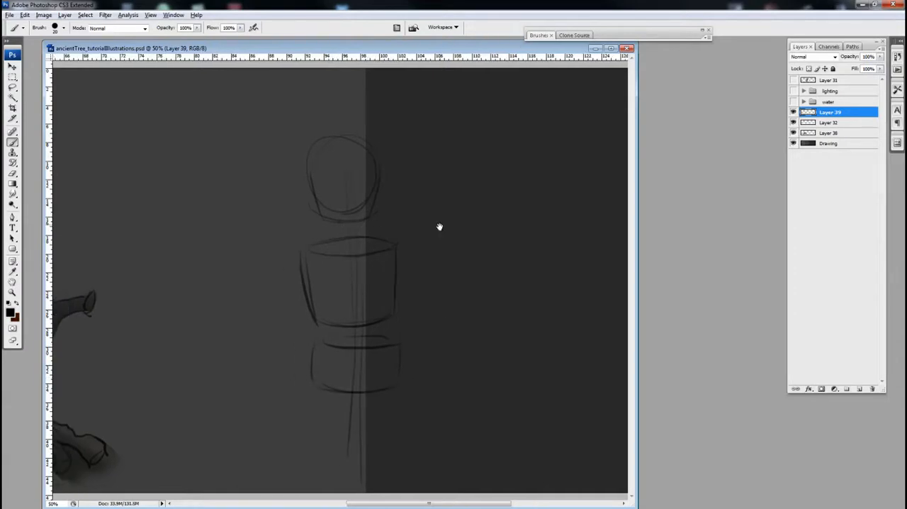
pyautogui.press('v')
pyautogui.moveTo(365, 353); pyautogui.dragTo(358, 314)
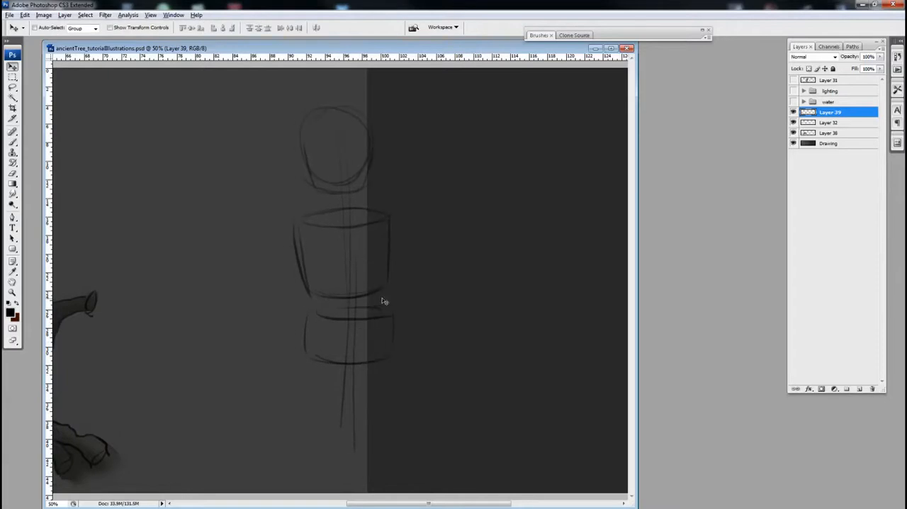
pyautogui.hotkey('ctrl', 't')
pyautogui.moveTo(292, 107)
pyautogui.mouseDown()
pyautogui.moveTo(336, 176)
pyautogui.moveTo(336, 217)
pyautogui.mouseUp()
pyautogui.press('Return')
pyautogui.press('b')
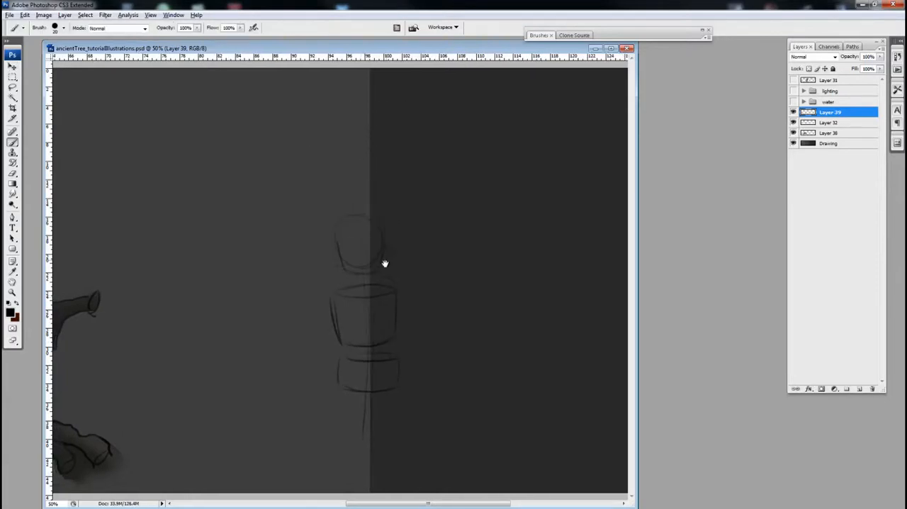
pyautogui.moveTo(384, 272); pyautogui.dragTo(408, 234)
pyautogui.press('v')
pyautogui.moveTo(393, 374); pyautogui.dragTo(381, 319)
pyautogui.press('b')
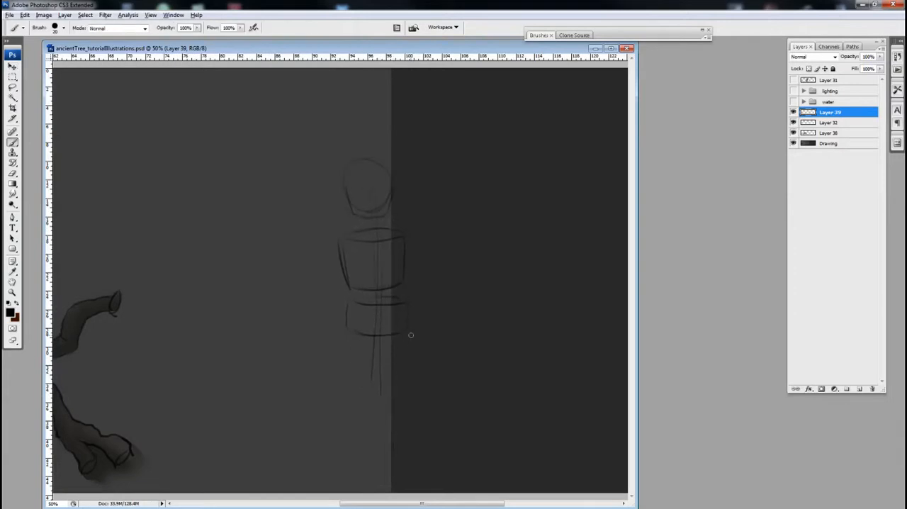
# Step: Sketch one straight standing leg with a foot and one bent leg with its lower part raised behind
pyautogui.moveTo(383, 340)
pyautogui.mouseDown()
pyautogui.moveTo(385, 385)
pyautogui.moveTo(379, 378)
pyautogui.moveTo(394, 376)
pyautogui.moveTo(384, 389)
pyautogui.moveTo(375, 384)
pyautogui.moveTo(378, 449)
pyautogui.mouseUp()
pyautogui.moveTo(393, 416)
pyautogui.mouseDown()
pyautogui.moveTo(390, 452)
pyautogui.moveTo(407, 454)
pyautogui.mouseUp()
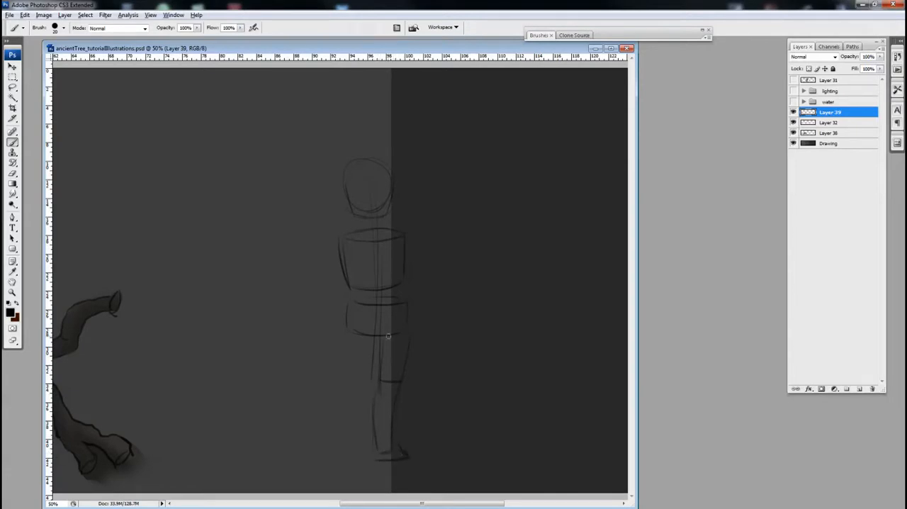
pyautogui.moveTo(341, 356)
pyautogui.mouseDown()
pyautogui.moveTo(367, 377)
pyautogui.moveTo(343, 381)
pyautogui.moveTo(356, 389)
pyautogui.moveTo(338, 389)
pyautogui.moveTo(347, 394)
pyautogui.moveTo(366, 369)
pyautogui.moveTo(351, 382)
pyautogui.moveTo(363, 377)
pyautogui.moveTo(356, 370)
pyautogui.moveTo(360, 388)
pyautogui.moveTo(341, 368)
pyautogui.moveTo(367, 364)
pyautogui.moveTo(359, 380)
pyautogui.moveTo(357, 365)
pyautogui.moveTo(370, 372)
pyautogui.moveTo(339, 367)
pyautogui.moveTo(374, 384)
pyautogui.moveTo(373, 371)
pyautogui.moveTo(355, 368)
pyautogui.moveTo(362, 395)
pyautogui.moveTo(354, 420)
pyautogui.moveTo(358, 364)
pyautogui.moveTo(353, 421)
pyautogui.mouseUp()
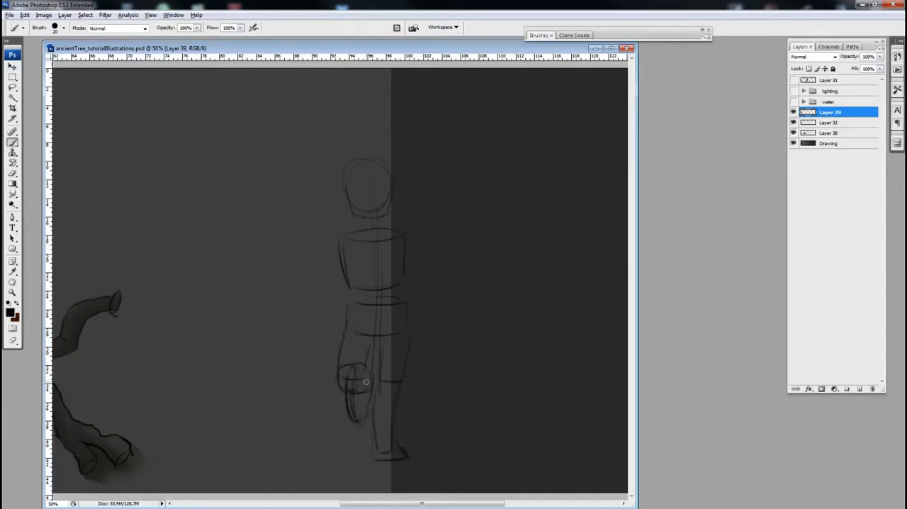
pyautogui.moveTo(387, 373); pyautogui.dragTo(381, 368)
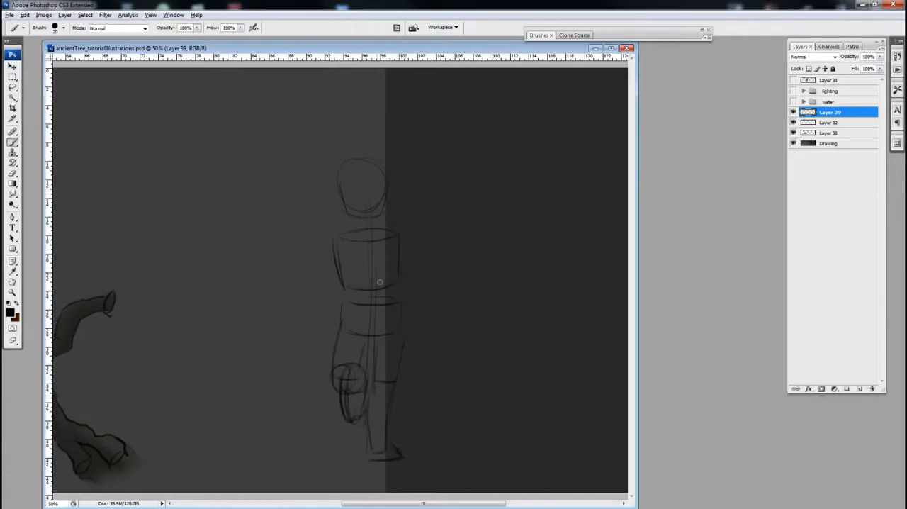
# Step: Lasso the head and enlarge it slightly with Free Transform
pyautogui.press('l')
pyautogui.moveTo(314, 157)
pyautogui.mouseDown()
pyautogui.moveTo(411, 192)
pyautogui.moveTo(395, 213)
pyautogui.moveTo(322, 163)
pyautogui.mouseUp()
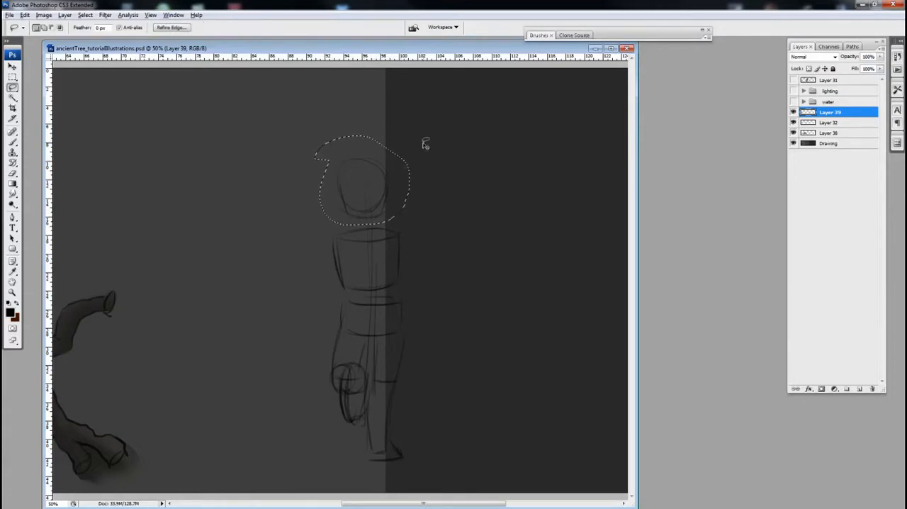
pyautogui.hotkey('ctrl', 't')
pyautogui.moveTo(409, 139); pyautogui.dragTo(417, 124)
pyautogui.press('Return')
pyautogui.press('b')
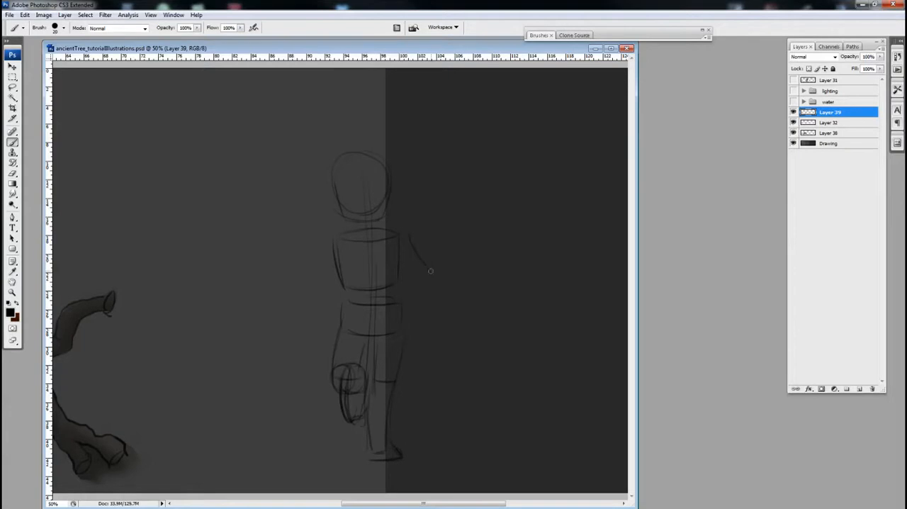
# Step: Sketch the lowered arm with its hand on the standing leg's side, plus a curved swing line from the elbow to the waist
pyautogui.moveTo(410, 236); pyautogui.dragTo(451, 319)
pyautogui.moveTo(401, 265); pyautogui.dragTo(418, 280)
pyautogui.moveTo(453, 323); pyautogui.dragTo(452, 348)
pyautogui.moveTo(430, 271); pyautogui.dragTo(378, 286)
pyautogui.moveTo(431, 278); pyautogui.dragTo(389, 292)
# Step: Mark short guide points on the head, torso and pelvis, and sketch the bent, raised arm on the other side
pyautogui.moveTo(337, 265); pyautogui.dragTo(332, 291)
pyautogui.moveTo(353, 153); pyautogui.dragTo(367, 152)
pyautogui.click(373, 304)
pyautogui.moveTo(331, 236)
pyautogui.mouseDown()
pyautogui.moveTo(321, 268)
pyautogui.moveTo(336, 259)
pyautogui.moveTo(310, 280)
pyautogui.mouseUp()
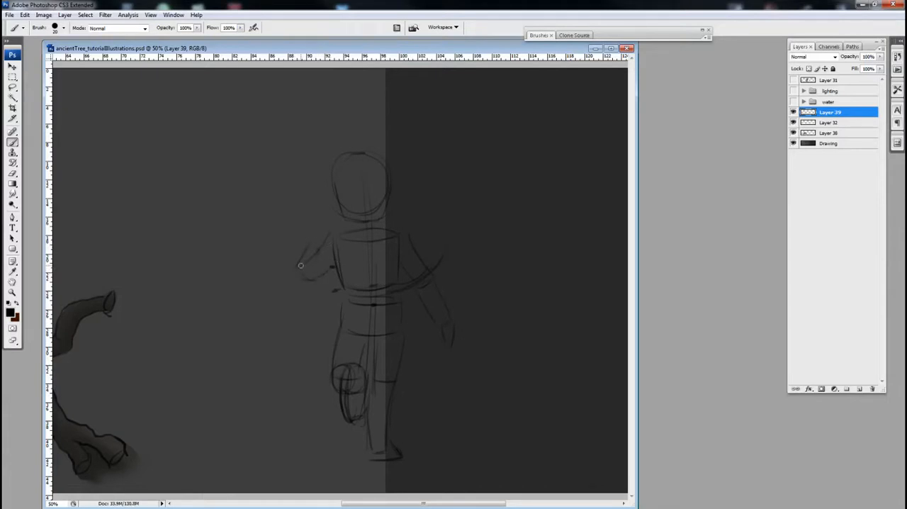
pyautogui.moveTo(303, 266); pyautogui.dragTo(311, 279)
pyautogui.moveTo(311, 243); pyautogui.dragTo(321, 251)
pyautogui.moveTo(447, 280); pyautogui.dragTo(450, 280)
# Step: Lasso the pelvis block, shift it slightly lower and scale it to 105%
pyautogui.press('l')
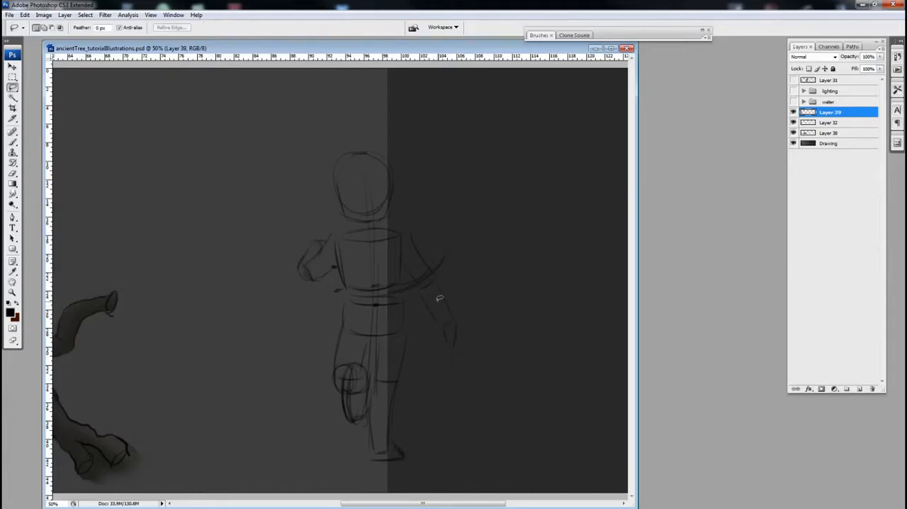
pyautogui.moveTo(401, 331); pyautogui.dragTo(425, 326)
pyautogui.moveTo(405, 292)
pyautogui.mouseDown()
pyautogui.moveTo(408, 330)
pyautogui.moveTo(360, 335)
pyautogui.moveTo(340, 304)
pyautogui.moveTo(412, 287)
pyautogui.mouseUp()
pyautogui.press('v')
pyautogui.moveTo(394, 316)
pyautogui.mouseDown()
pyautogui.moveTo(418, 296)
pyautogui.moveTo(397, 318)
pyautogui.mouseUp()
pyautogui.hotkey('ctrl', 't')
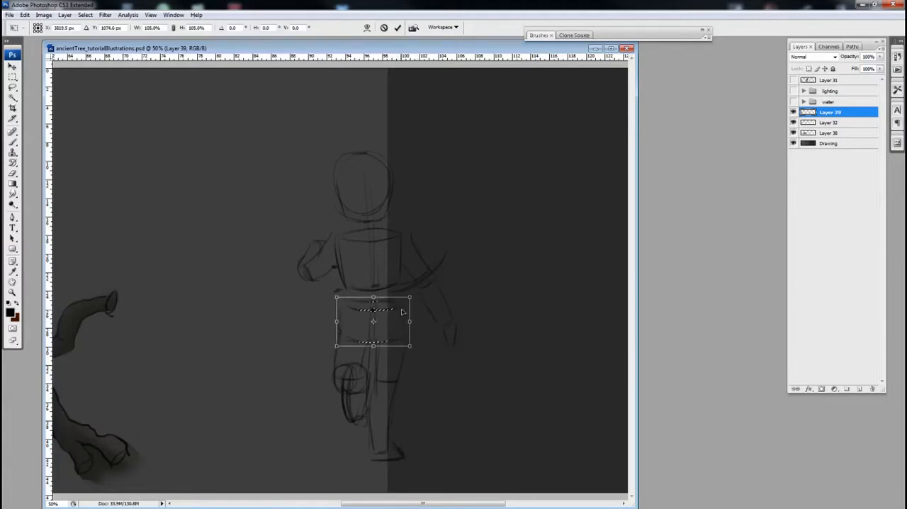
pyautogui.press('Return')
pyautogui.hotkey('ctrl', 'd')
# Step: Lasso the head and tilt it slightly with Free Transform
pyautogui.press('b')
pyautogui.moveTo(484, 284); pyautogui.dragTo(491, 280)
pyautogui.press('l')
pyautogui.moveTo(344, 128)
pyautogui.mouseDown()
pyautogui.moveTo(409, 150)
pyautogui.moveTo(410, 217)
pyautogui.moveTo(358, 221)
pyautogui.moveTo(331, 166)
pyautogui.moveTo(343, 128)
pyautogui.mouseUp()
pyautogui.hotkey('ctrl', 't')
pyautogui.moveTo(375, 181); pyautogui.dragTo(372, 207)
pyautogui.moveTo(442, 142); pyautogui.dragTo(436, 131)
pyautogui.press('Return')
# Step: Add neck and shoulder lines and strengthen the hip contour on the bent leg's side
pyautogui.press('b')
pyautogui.moveTo(435, 229); pyautogui.dragTo(441, 222)
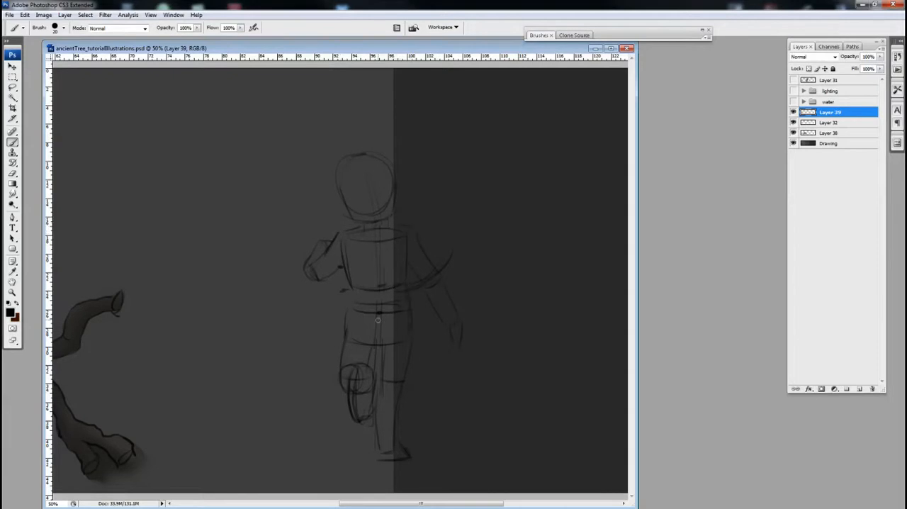
pyautogui.moveTo(343, 306); pyautogui.dragTo(344, 351)
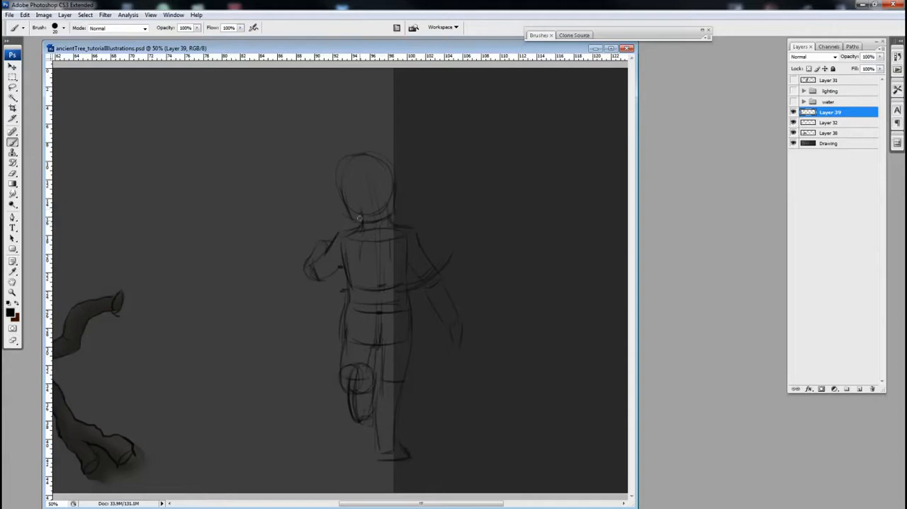
# Step: Draw the ears on the head and firm up the standing leg, torso sides and lowered forearm
pyautogui.moveTo(347, 187)
pyautogui.mouseDown()
pyautogui.moveTo(360, 225)
pyautogui.moveTo(350, 205)
pyautogui.moveTo(373, 206)
pyautogui.moveTo(376, 179)
pyautogui.moveTo(350, 205)
pyautogui.mouseUp()
pyautogui.moveTo(422, 237); pyautogui.dragTo(429, 211)
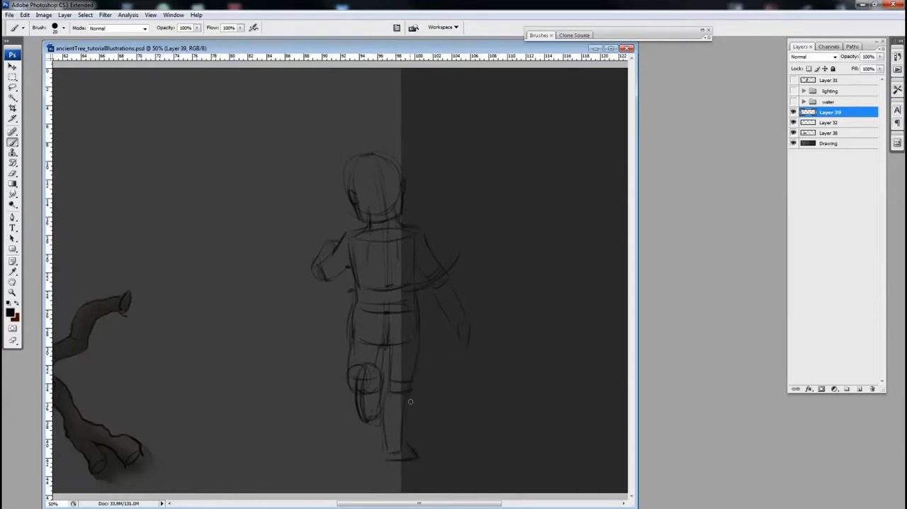
pyautogui.moveTo(403, 395); pyautogui.dragTo(402, 449)
pyautogui.moveTo(418, 251); pyautogui.dragTo(413, 278)
pyautogui.moveTo(350, 256)
pyautogui.mouseDown()
pyautogui.moveTo(358, 284)
pyautogui.moveTo(355, 268)
pyautogui.mouseUp()
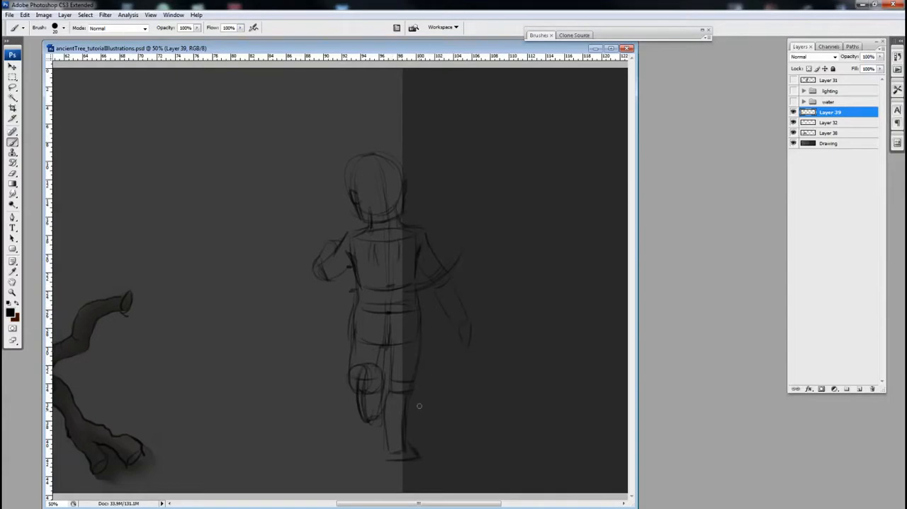
pyautogui.moveTo(442, 309)
pyautogui.mouseDown()
pyautogui.moveTo(450, 280)
pyautogui.moveTo(458, 290)
pyautogui.mouseUp()
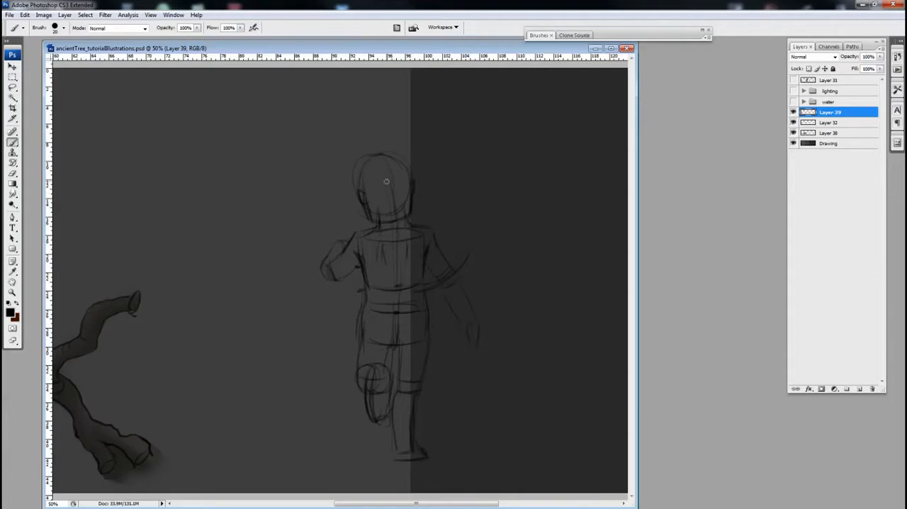
# Step: Mark the head's centre and the ground point at the foot, trying a vertical balance line between them
pyautogui.moveTo(385, 179); pyautogui.dragTo(390, 185)
pyautogui.moveTo(391, 459); pyautogui.dragTo(395, 452)
pyautogui.moveTo(381, 461); pyautogui.dragTo(386, 461)
pyautogui.moveTo(454, 182)
pyautogui.mouseDown()
pyautogui.moveTo(431, 197)
pyautogui.moveTo(454, 193)
pyautogui.mouseUp()
pyautogui.hotkey('ctrl', 'z')
# Step: Move the Free Transform pivot to the foot and rotate the whole figure by 3.1 degrees
pyautogui.hotkey('ctrl', 't')
pyautogui.moveTo(400, 318); pyautogui.dragTo(401, 461)
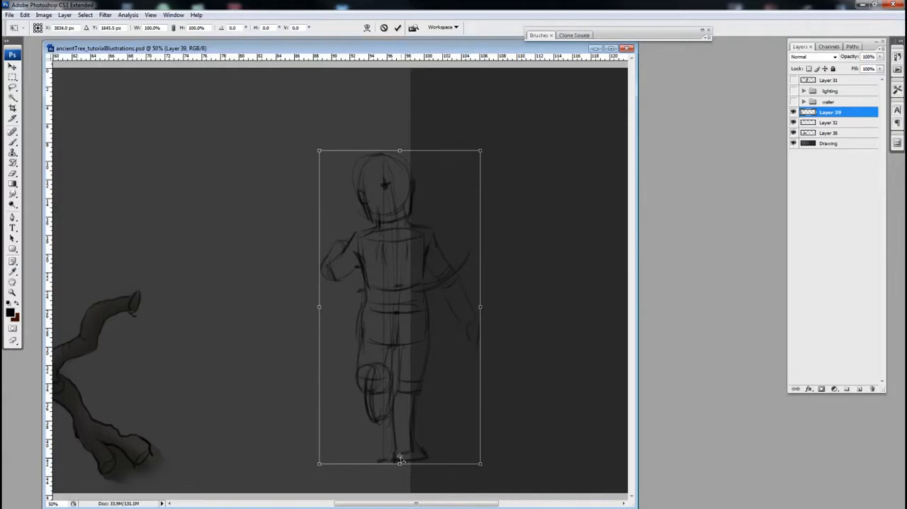
pyautogui.moveTo(577, 189); pyautogui.dragTo(590, 202)
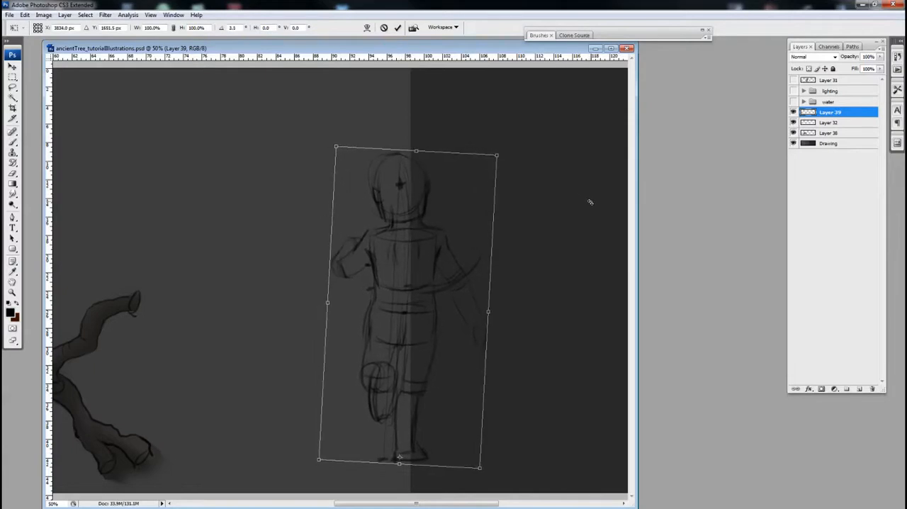
pyautogui.press('Return')
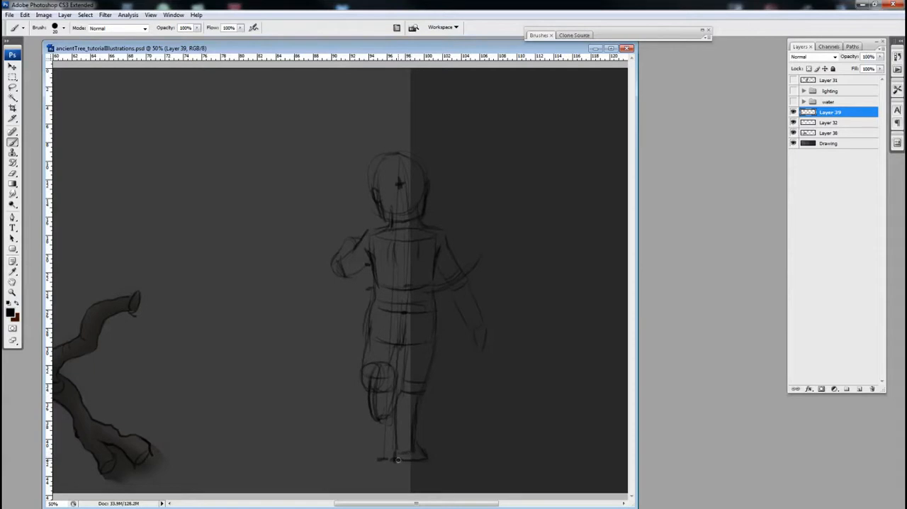
# Step: Mark the ground point below the head, try another vertical balance line, and define the lowered arm's hand
pyautogui.moveTo(404, 451); pyautogui.dragTo(404, 461)
pyautogui.moveTo(402, 183); pyautogui.dragTo(404, 457)
pyautogui.hotkey('ctrl', 'z')
pyautogui.moveTo(477, 325); pyautogui.dragTo(460, 327)
# Step: Lasso the bent leg below the pelvis and delete it
pyautogui.press('k')
pyautogui.press('l')
pyautogui.moveTo(350, 302)
pyautogui.mouseDown()
pyautogui.moveTo(368, 314)
pyautogui.moveTo(380, 345)
pyautogui.moveTo(383, 425)
pyautogui.moveTo(320, 363)
pyautogui.moveTo(345, 341)
pyautogui.mouseUp()
pyautogui.press('Delete')
pyautogui.hotkey('ctrl', 'd')
pyautogui.press('b')
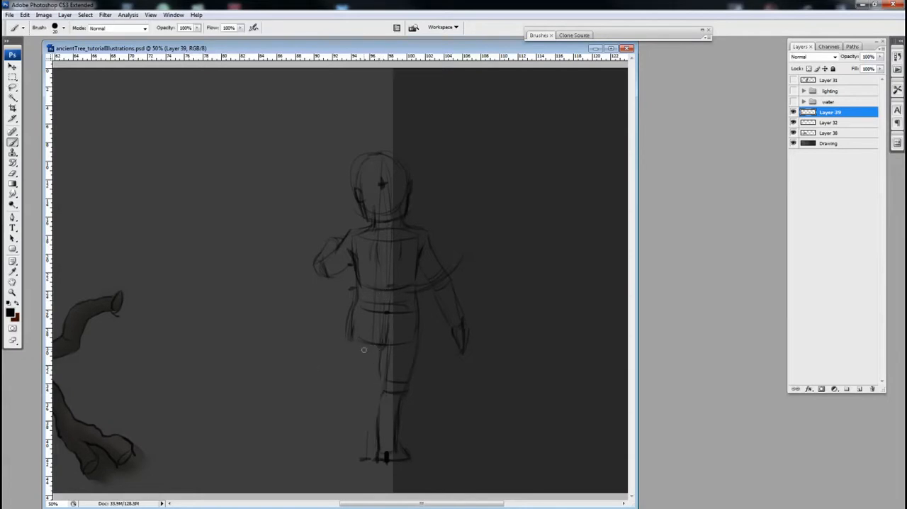
# Step: Sketch a straight second leg angled outward from the pelvis, with a knee line and a foot on the ground
pyautogui.moveTo(382, 345)
pyautogui.mouseDown()
pyautogui.moveTo(356, 382)
pyautogui.moveTo(342, 383)
pyautogui.moveTo(364, 389)
pyautogui.mouseUp()
pyautogui.moveTo(350, 341); pyautogui.dragTo(331, 448)
pyautogui.moveTo(380, 347)
pyautogui.mouseDown()
pyautogui.moveTo(351, 452)
pyautogui.moveTo(341, 457)
pyautogui.moveTo(357, 459)
pyautogui.moveTo(315, 457)
pyautogui.mouseUp()
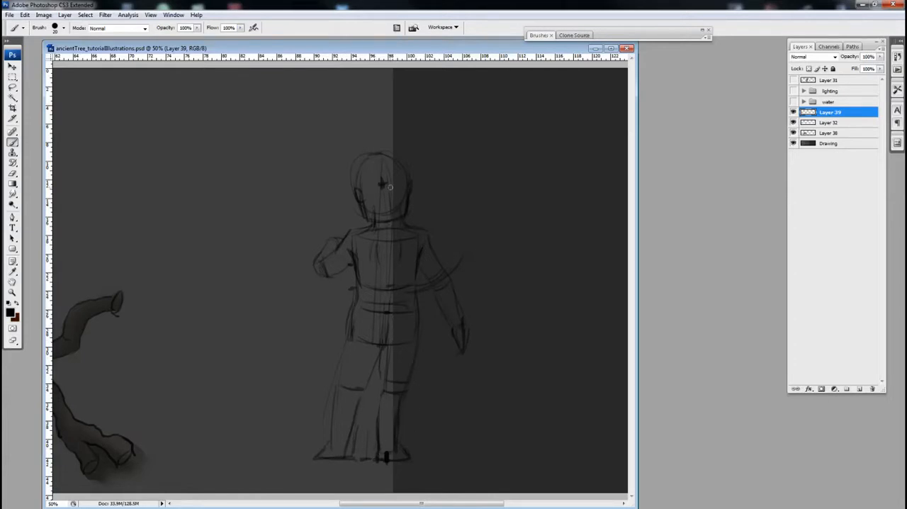
pyautogui.moveTo(372, 350); pyautogui.dragTo(363, 392)
# Step: Lasso the whole upper body down to the pelvis and shift it sideways toward the raised arm
pyautogui.press('l')
pyautogui.moveTo(424, 341)
pyautogui.mouseDown()
pyautogui.moveTo(375, 346)
pyautogui.moveTo(350, 338)
pyautogui.moveTo(326, 324)
pyautogui.moveTo(282, 267)
pyautogui.moveTo(316, 148)
pyautogui.moveTo(389, 122)
pyautogui.moveTo(474, 207)
pyautogui.moveTo(504, 318)
pyautogui.moveTo(465, 366)
pyautogui.moveTo(404, 343)
pyautogui.mouseUp()
pyautogui.press('v')
pyautogui.press('Up')
pyautogui.press('Down')
pyautogui.moveTo(395, 330); pyautogui.dragTo(379, 331)
pyautogui.hotkey('ctrl', 'd')
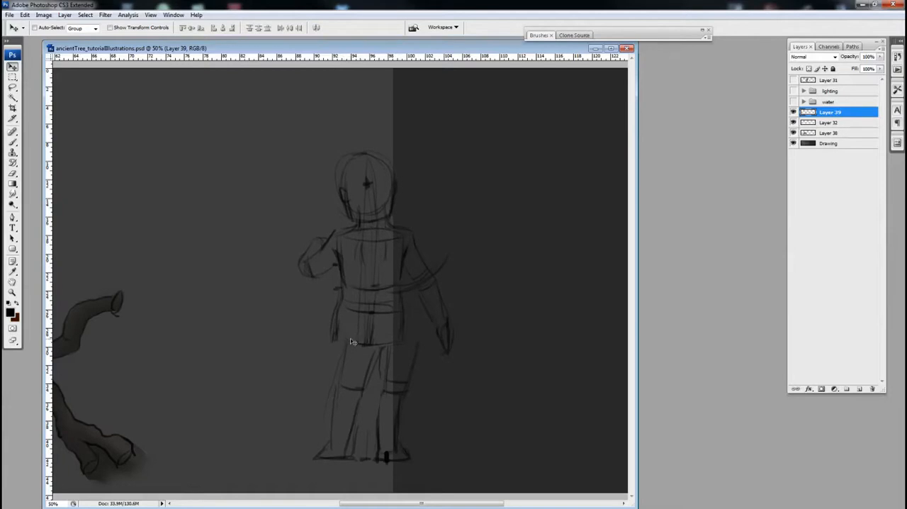
# Step: Lasso both legs and skew them 10 degrees horizontally so their tops line up with the pelvis
pyautogui.press('l')
pyautogui.moveTo(338, 344)
pyautogui.mouseDown()
pyautogui.moveTo(351, 333)
pyautogui.moveTo(411, 340)
pyautogui.moveTo(433, 372)
pyautogui.moveTo(419, 460)
pyautogui.moveTo(312, 464)
pyautogui.moveTo(320, 356)
pyautogui.moveTo(332, 338)
pyautogui.mouseUp()
pyautogui.press('v')
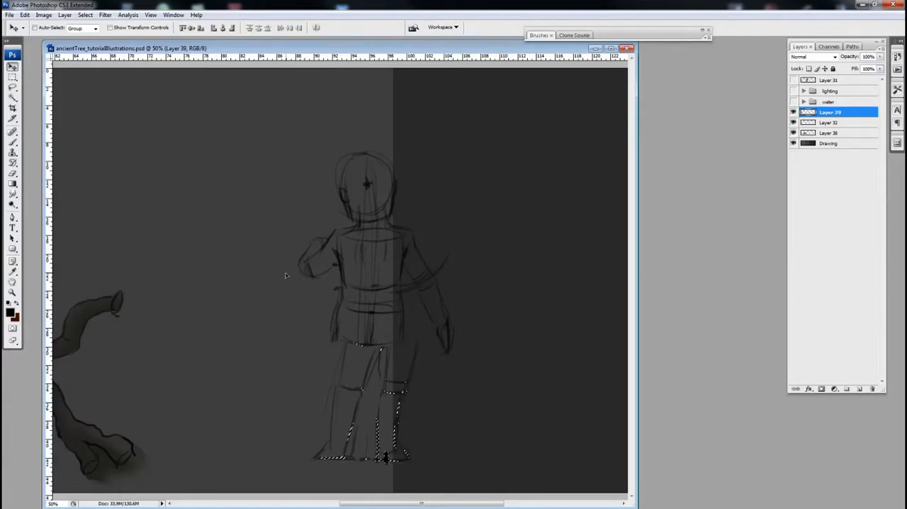
pyautogui.hotkey('ctrl', 't')
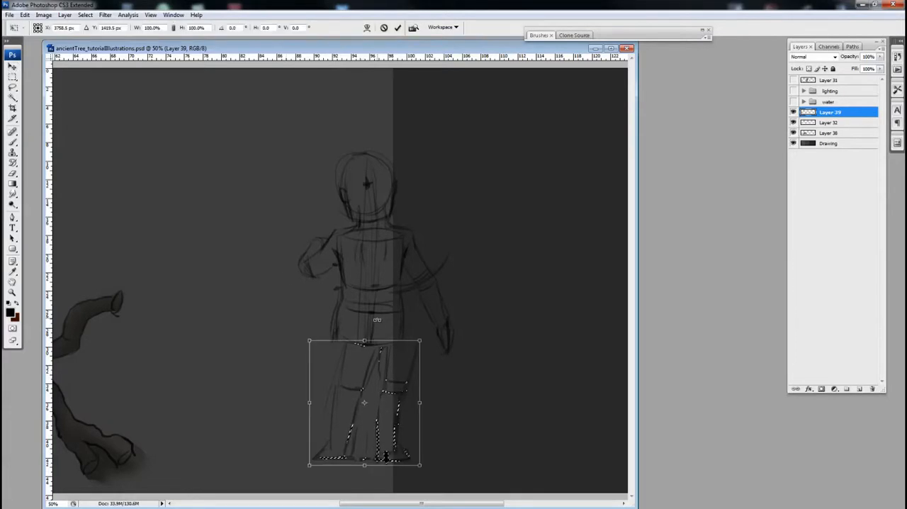
pyautogui.moveTo(364, 340); pyautogui.dragTo(345, 342)
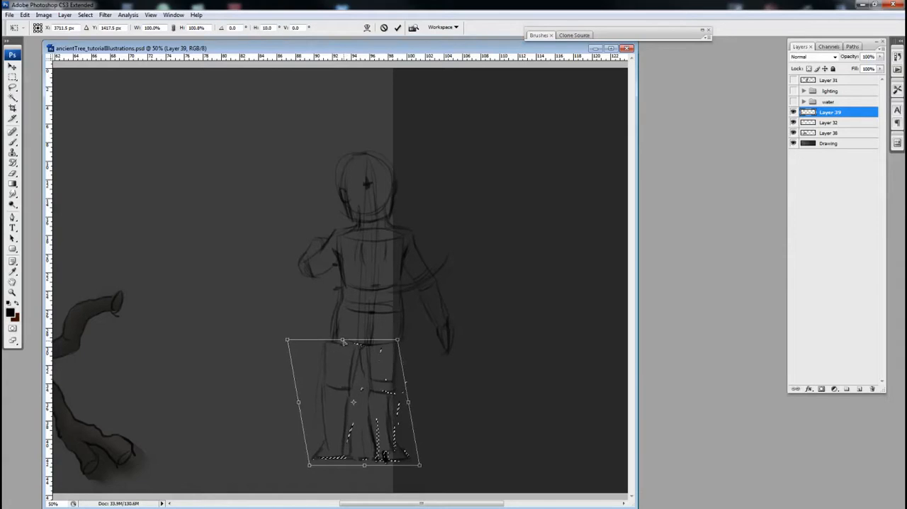
pyautogui.press('Return')
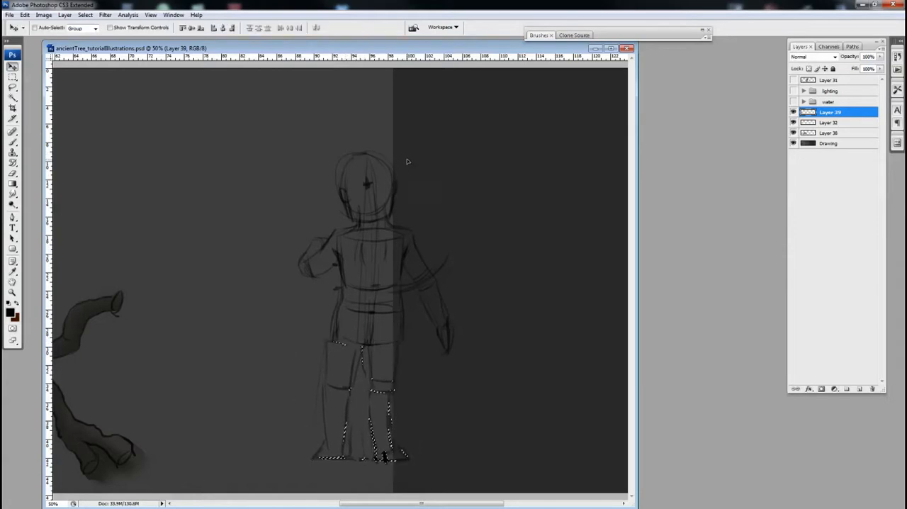
# Step: Lasso the upper body again and nudge it toward the raised arm so it sits over the legs
pyautogui.press('l')
pyautogui.moveTo(415, 151)
pyautogui.mouseDown()
pyautogui.moveTo(492, 386)
pyautogui.moveTo(398, 338)
pyautogui.moveTo(372, 345)
pyautogui.moveTo(325, 335)
pyautogui.moveTo(301, 300)
pyautogui.moveTo(268, 210)
pyautogui.moveTo(378, 107)
pyautogui.mouseUp()
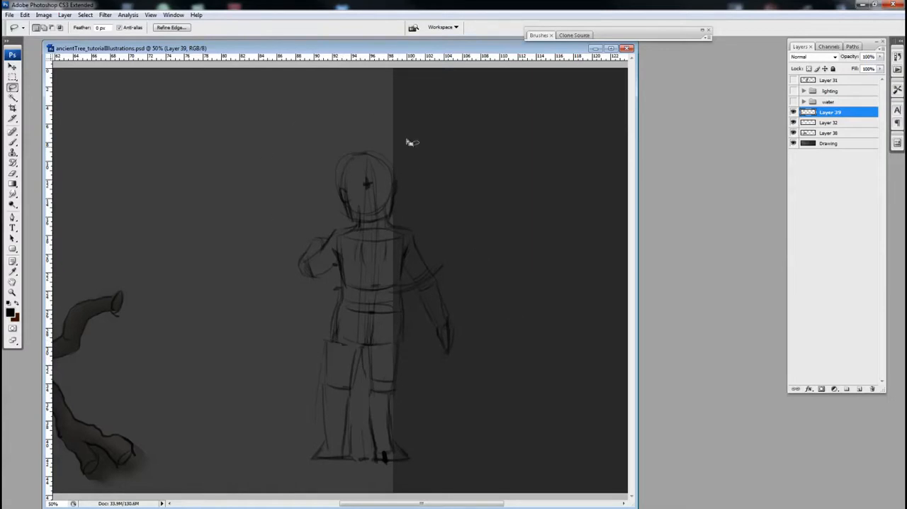
pyautogui.press('v')
pyautogui.moveTo(379, 295); pyautogui.dragTo(369, 298)
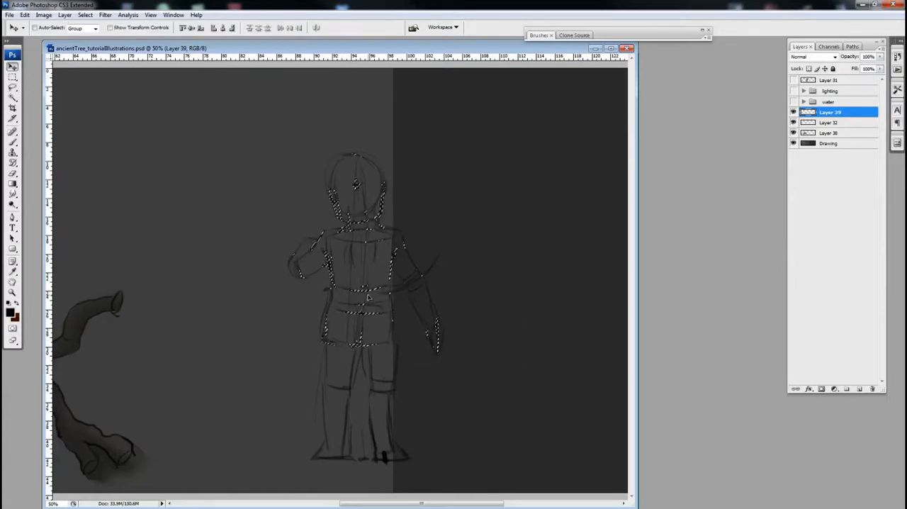
pyautogui.hotkey('ctrl', 'd')
pyautogui.press('b')
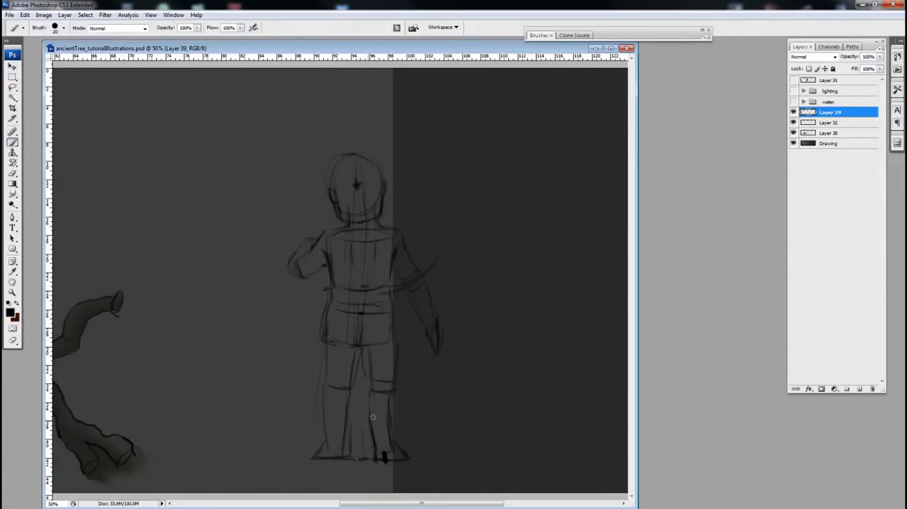
# Step: Draw a vertical balance line from the head to a ground mark between the feet, and mark both foot positions
pyautogui.moveTo(353, 455); pyautogui.dragTo(362, 456)
pyautogui.moveTo(355, 200); pyautogui.dragTo(357, 450)
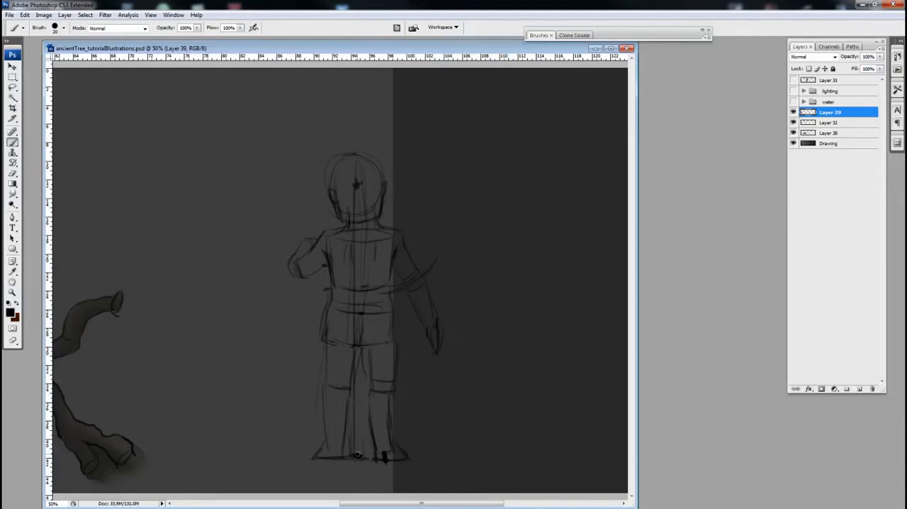
pyautogui.moveTo(319, 466); pyautogui.dragTo(404, 469)
# Step: Strengthen the contours of both legs and restate the thigh and knee on the raised arm's side
pyautogui.moveTo(365, 357); pyautogui.dragTo(370, 396)
pyautogui.moveTo(394, 350)
pyautogui.mouseDown()
pyautogui.moveTo(388, 400)
pyautogui.moveTo(373, 396)
pyautogui.moveTo(374, 449)
pyautogui.mouseUp()
pyautogui.moveTo(388, 397)
pyautogui.mouseDown()
pyautogui.moveTo(391, 461)
pyautogui.moveTo(399, 454)
pyautogui.mouseUp()
pyautogui.moveTo(441, 421); pyautogui.dragTo(439, 421)
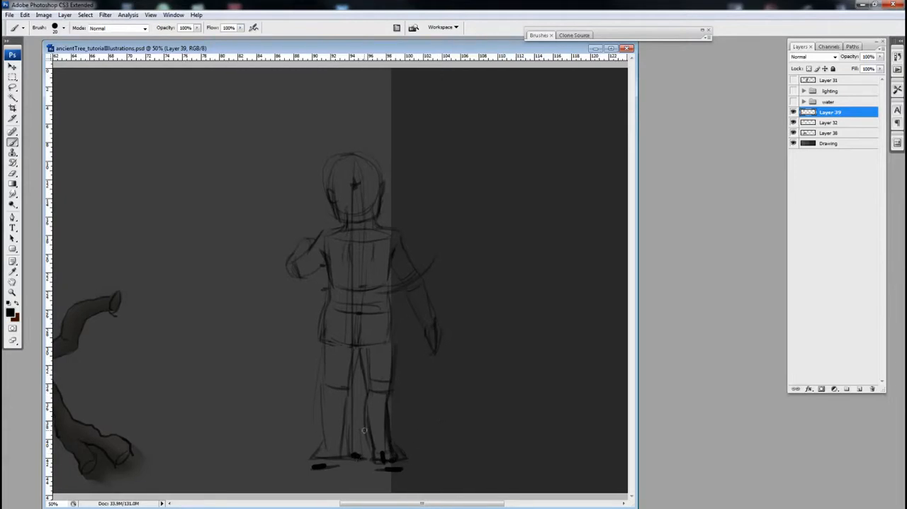
pyautogui.moveTo(384, 273); pyautogui.dragTo(379, 273)
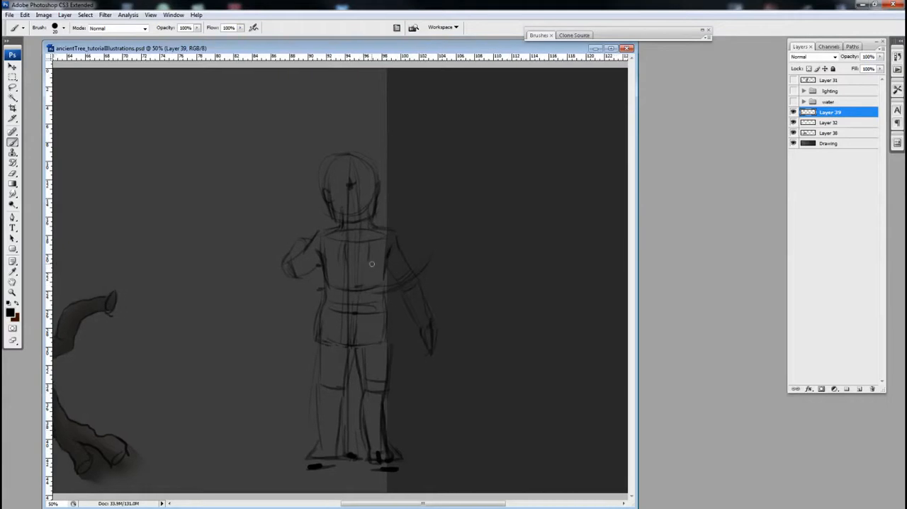
pyautogui.moveTo(321, 345)
pyautogui.mouseDown()
pyautogui.moveTo(319, 390)
pyautogui.moveTo(331, 395)
pyautogui.mouseUp()
# Step: Draw the coat's collar and rounded hood across the shoulders, adding fold lines down one side of the torso
pyautogui.moveTo(327, 227); pyautogui.dragTo(383, 225)
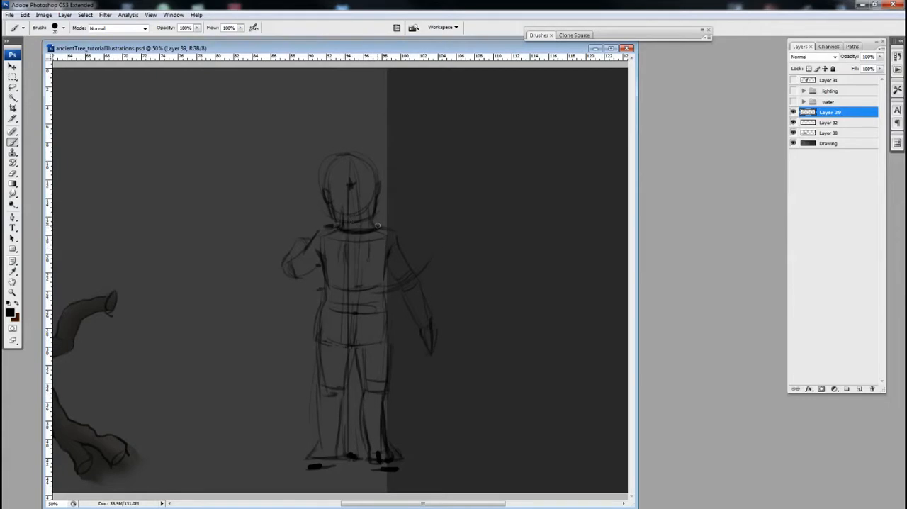
pyautogui.moveTo(326, 234)
pyautogui.mouseDown()
pyautogui.moveTo(342, 257)
pyautogui.moveTo(366, 256)
pyautogui.moveTo(382, 223)
pyautogui.moveTo(373, 267)
pyautogui.mouseUp()
pyautogui.moveTo(390, 224); pyautogui.dragTo(385, 228)
pyautogui.moveTo(390, 240)
pyautogui.mouseDown()
pyautogui.moveTo(377, 261)
pyautogui.moveTo(384, 281)
pyautogui.mouseUp()
# Step: Outline the coat sleeves on the lowered arm and the bent, raised arm with bold strokes
pyautogui.moveTo(393, 265)
pyautogui.mouseDown()
pyautogui.moveTo(388, 275)
pyautogui.moveTo(418, 325)
pyautogui.moveTo(418, 277)
pyautogui.moveTo(435, 317)
pyautogui.moveTo(420, 331)
pyautogui.mouseUp()
pyautogui.moveTo(306, 248)
pyautogui.mouseDown()
pyautogui.moveTo(280, 269)
pyautogui.moveTo(306, 280)
pyautogui.moveTo(279, 267)
pyautogui.moveTo(296, 293)
pyautogui.mouseUp()
pyautogui.hotkey('ctrl', 'z')
pyautogui.moveTo(311, 244)
pyautogui.mouseDown()
pyautogui.moveTo(290, 244)
pyautogui.moveTo(282, 276)
pyautogui.mouseUp()
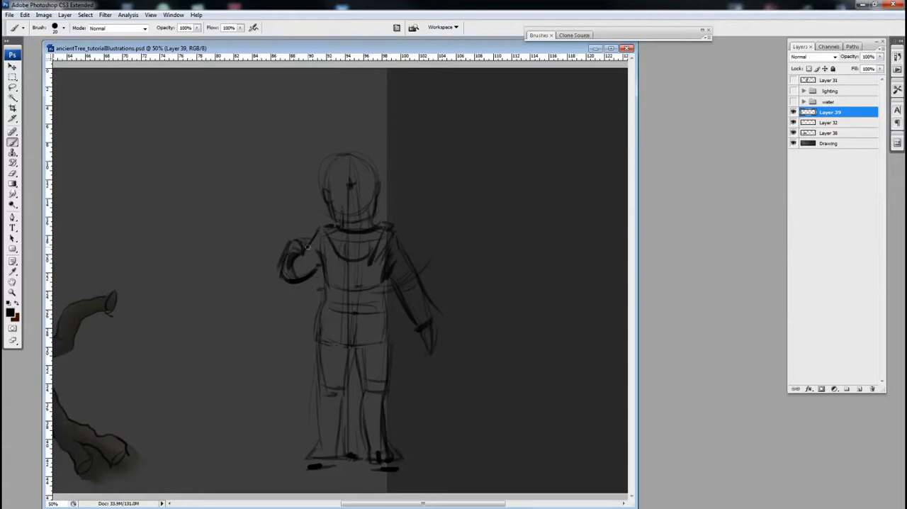
# Step: Draw the raised sleeve's cuff and outline the coat's sides and hem below the hips
pyautogui.moveTo(294, 238)
pyautogui.mouseDown()
pyautogui.moveTo(315, 336)
pyautogui.moveTo(336, 339)
pyautogui.moveTo(315, 347)
pyautogui.moveTo(370, 346)
pyautogui.moveTo(331, 346)
pyautogui.moveTo(394, 347)
pyautogui.mouseUp()
pyautogui.moveTo(387, 289); pyautogui.dragTo(396, 352)
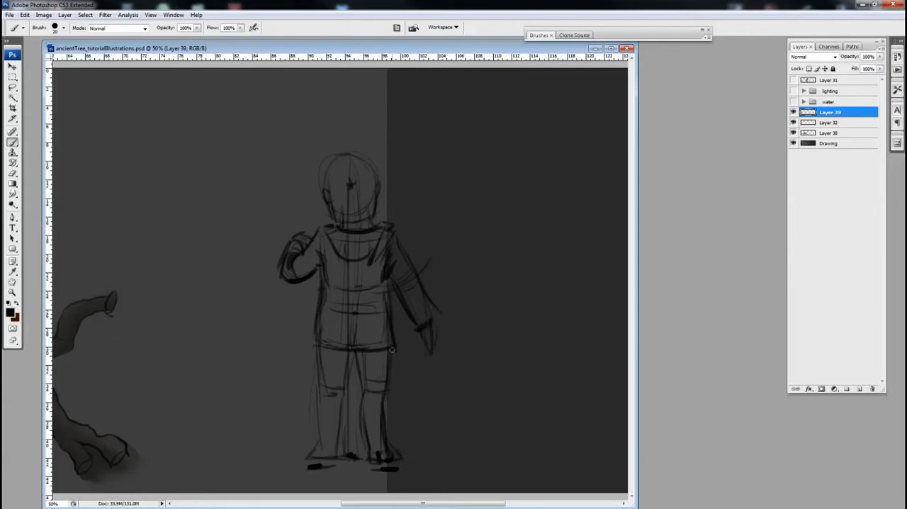
pyautogui.moveTo(316, 312); pyautogui.dragTo(315, 349)
# Step: Draw tall boots on both legs, with top edges below the knees and flared feet
pyautogui.moveTo(319, 405); pyautogui.dragTo(336, 410)
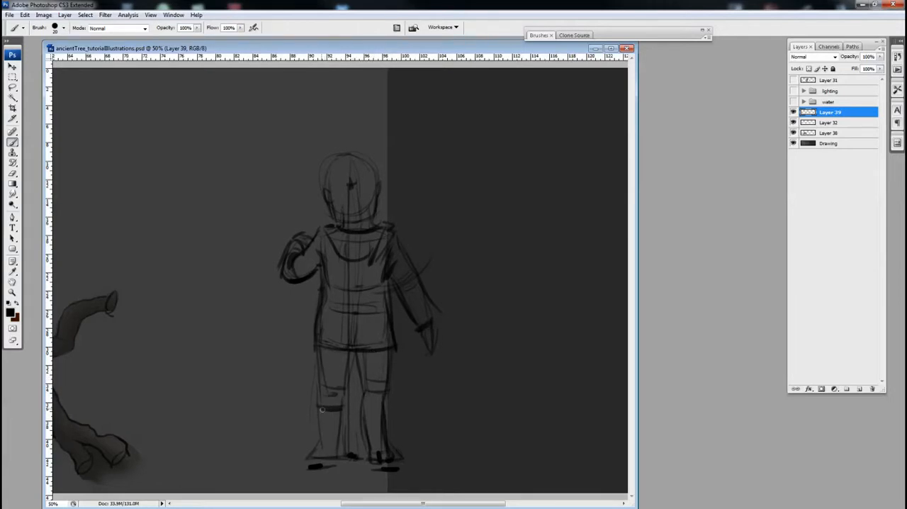
pyautogui.moveTo(343, 406); pyautogui.dragTo(339, 452)
pyautogui.moveTo(317, 405)
pyautogui.mouseDown()
pyautogui.moveTo(320, 443)
pyautogui.moveTo(309, 458)
pyautogui.moveTo(342, 456)
pyautogui.mouseUp()
pyautogui.moveTo(358, 406)
pyautogui.mouseDown()
pyautogui.moveTo(387, 407)
pyautogui.moveTo(387, 439)
pyautogui.moveTo(357, 408)
pyautogui.moveTo(368, 458)
pyautogui.moveTo(392, 458)
pyautogui.mouseUp()
# Step: Outline the baggy knee-length trousers above the boots and darken the gap between the legs
pyautogui.moveTo(317, 352)
pyautogui.mouseDown()
pyautogui.moveTo(317, 406)
pyautogui.moveTo(341, 401)
pyautogui.moveTo(347, 370)
pyautogui.moveTo(350, 398)
pyautogui.mouseUp()
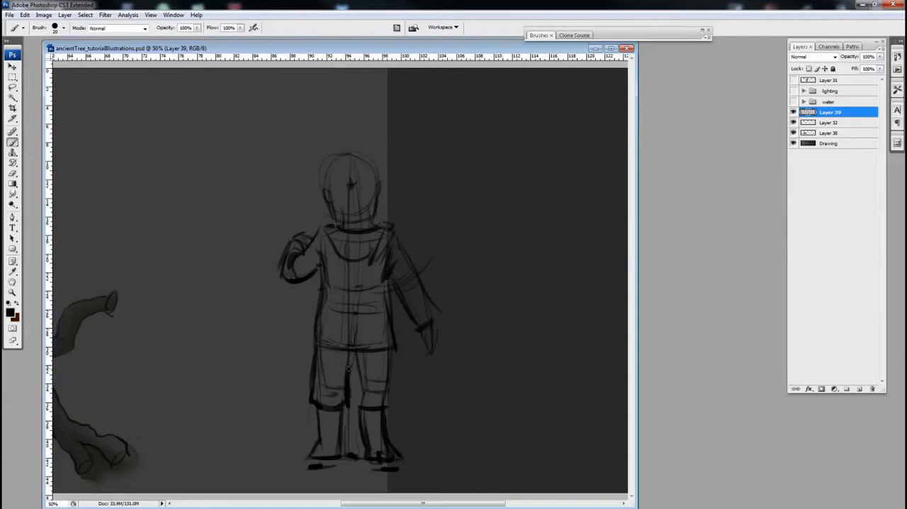
pyautogui.moveTo(359, 367); pyautogui.dragTo(362, 401)
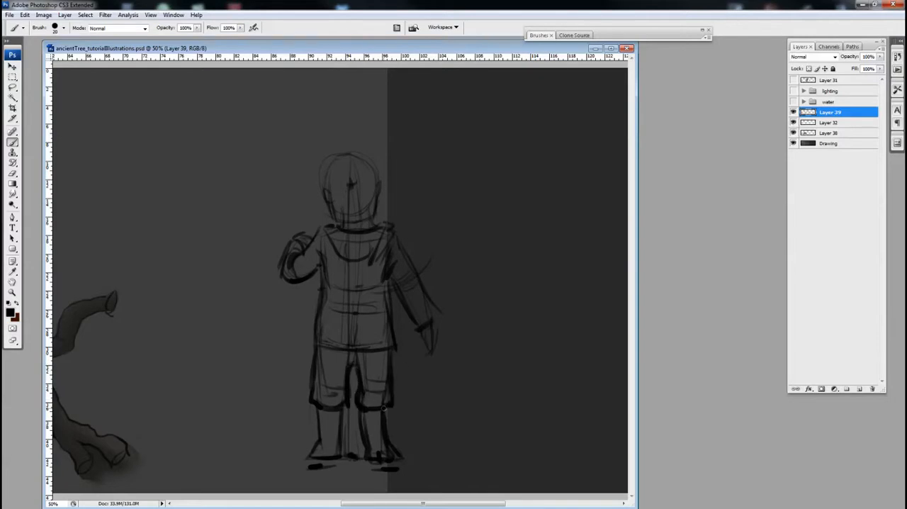
pyautogui.moveTo(349, 363); pyautogui.dragTo(356, 393)
# Step: Sketch curved hair tufts sticking out on both sides of the head
pyautogui.moveTo(363, 156)
pyautogui.mouseDown()
pyautogui.moveTo(386, 152)
pyautogui.moveTo(401, 168)
pyautogui.mouseUp()
pyautogui.moveTo(325, 153)
pyautogui.mouseDown()
pyautogui.moveTo(301, 165)
pyautogui.moveTo(325, 168)
pyautogui.moveTo(298, 177)
pyautogui.moveTo(338, 152)
pyautogui.moveTo(361, 153)
pyautogui.moveTo(339, 159)
pyautogui.moveTo(326, 185)
pyautogui.mouseUp()
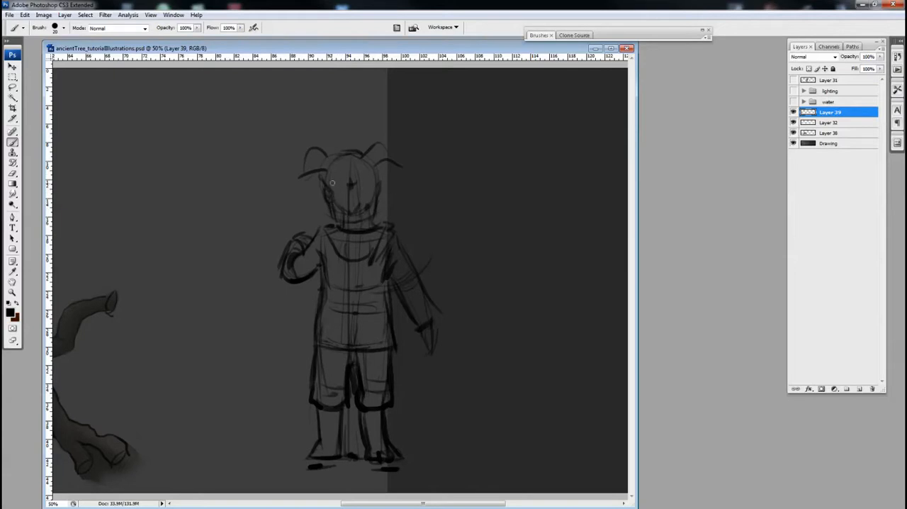
pyautogui.moveTo(390, 151)
pyautogui.mouseDown()
pyautogui.moveTo(436, 118)
pyautogui.moveTo(440, 141)
pyautogui.mouseUp()
pyautogui.moveTo(315, 199)
pyautogui.mouseDown()
pyautogui.moveTo(292, 212)
pyautogui.moveTo(303, 216)
pyautogui.mouseUp()
pyautogui.hotkey('ctrl', 'alt', 'z')
pyautogui.hotkey('ctrl', 'alt', 'z')
pyautogui.hotkey('ctrl', 'alt', 'z')
pyautogui.hotkey('ctrl', 'alt', 'z')
# Step: Sketch a small rough study beside the figure with a curved contour, a dark oval and a domed top
pyautogui.moveTo(500, 139)
pyautogui.mouseDown()
pyautogui.moveTo(514, 195)
pyautogui.moveTo(496, 245)
pyautogui.mouseUp()
pyautogui.moveTo(513, 200)
pyautogui.mouseDown()
pyautogui.moveTo(507, 231)
pyautogui.moveTo(494, 241)
pyautogui.mouseUp()
pyautogui.moveTo(493, 184)
pyautogui.mouseDown()
pyautogui.moveTo(489, 208)
pyautogui.moveTo(499, 208)
pyautogui.mouseUp()
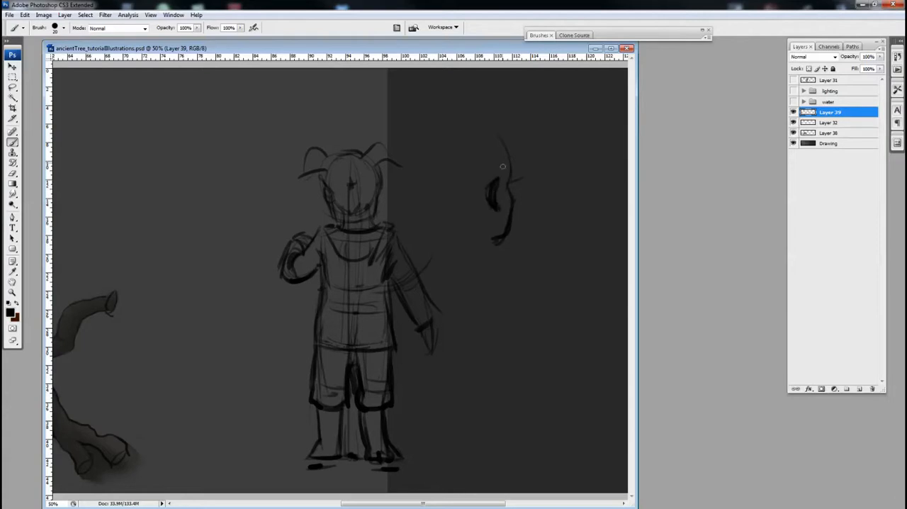
pyautogui.moveTo(504, 144)
pyautogui.mouseDown()
pyautogui.moveTo(498, 173)
pyautogui.moveTo(508, 153)
pyautogui.moveTo(502, 131)
pyautogui.moveTo(497, 190)
pyautogui.mouseUp()
pyautogui.moveTo(488, 130)
pyautogui.mouseDown()
pyautogui.moveTo(529, 123)
pyautogui.moveTo(520, 143)
pyautogui.moveTo(500, 153)
pyautogui.mouseUp()
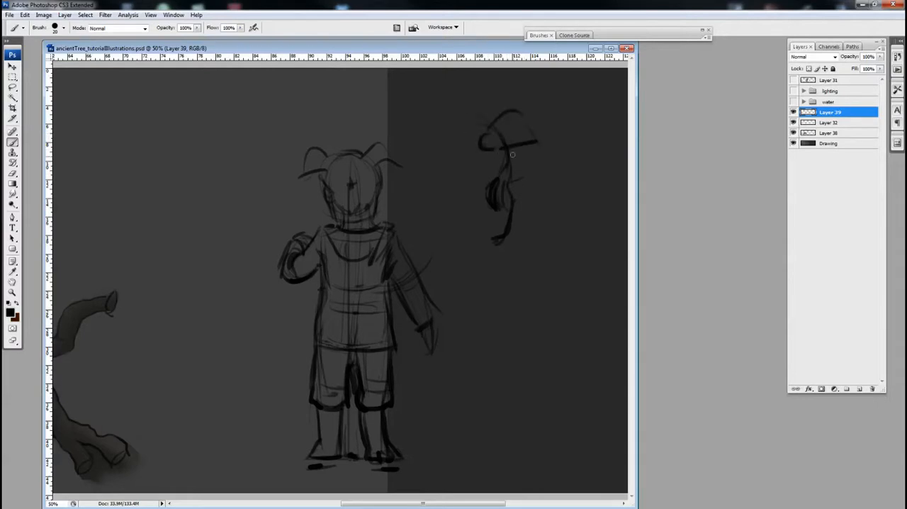
# Step: Extend the small study downward with loose branching strokes
pyautogui.moveTo(487, 208); pyautogui.dragTo(469, 236)
pyautogui.moveTo(524, 185)
pyautogui.mouseDown()
pyautogui.moveTo(560, 184)
pyautogui.moveTo(557, 191)
pyautogui.mouseUp()
pyautogui.hotkey('ctrl', 'alt', 'z')
pyautogui.hotkey('ctrl', 'alt', 'z')
pyautogui.moveTo(485, 224)
pyautogui.mouseDown()
pyautogui.moveTo(462, 238)
pyautogui.moveTo(496, 281)
pyautogui.mouseUp()
pyautogui.moveTo(485, 250); pyautogui.dragTo(512, 283)
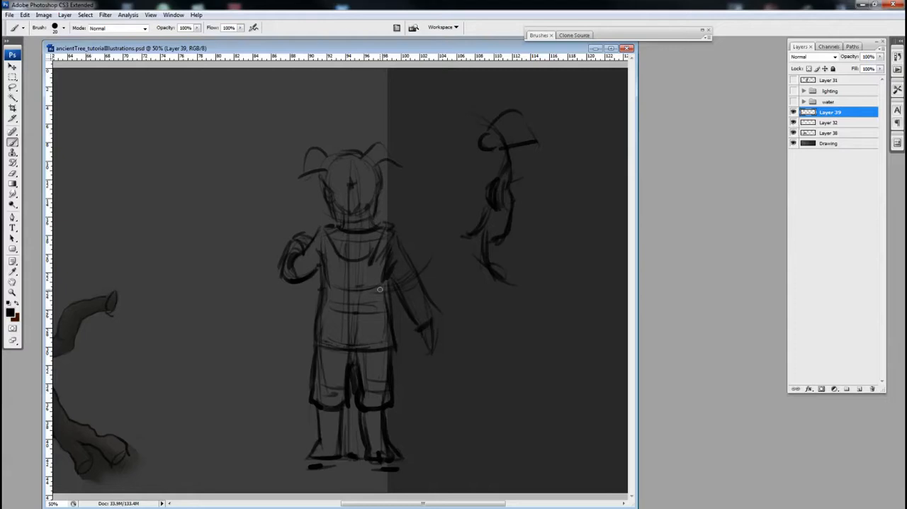
# Step: Thicken the lowered arm's sleeve and cuff outlines and reinforce the raised arm's sleeve
pyautogui.hotkey('ctrl', '-')
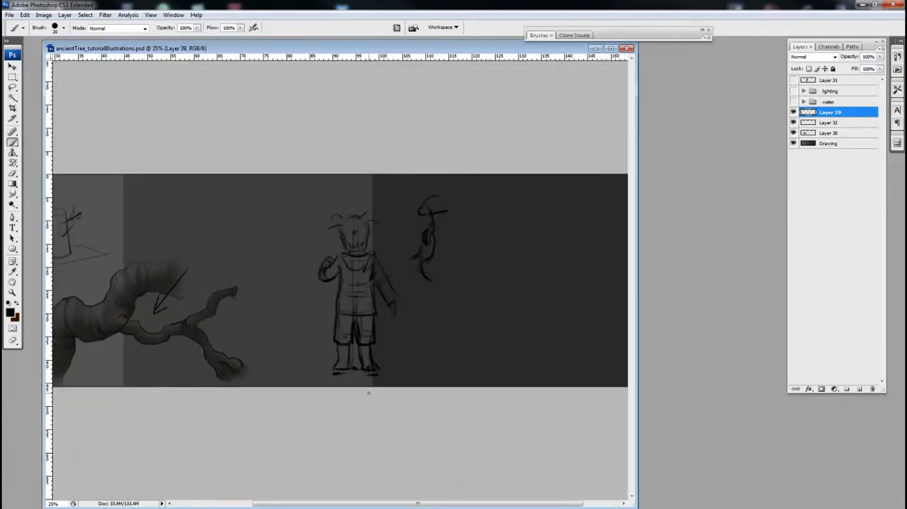
pyautogui.hotkey('ctrl', '+')
pyautogui.hotkey('ctrl', '+')
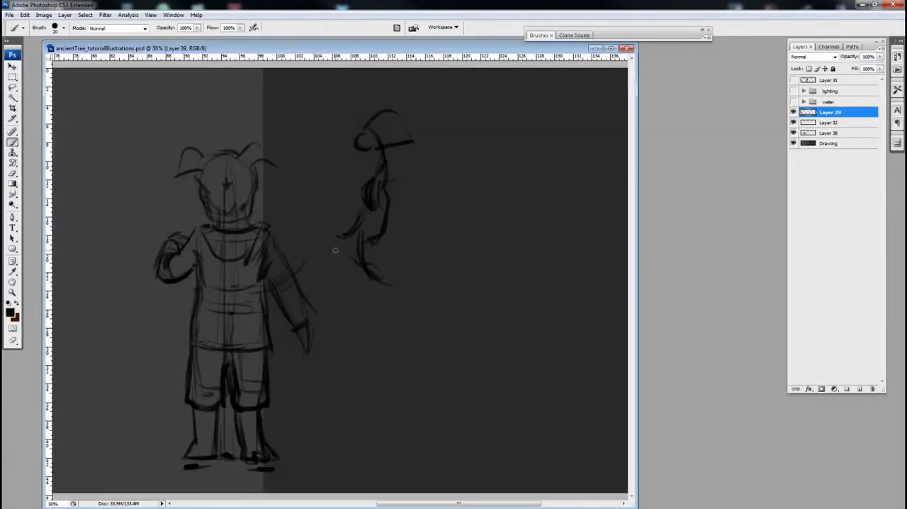
pyautogui.moveTo(275, 236); pyautogui.dragTo(309, 300)
pyautogui.moveTo(265, 280); pyautogui.dragTo(295, 320)
pyautogui.moveTo(312, 313); pyautogui.dragTo(297, 321)
pyautogui.moveTo(309, 289); pyautogui.dragTo(312, 306)
pyautogui.moveTo(191, 253); pyautogui.dragTo(162, 264)
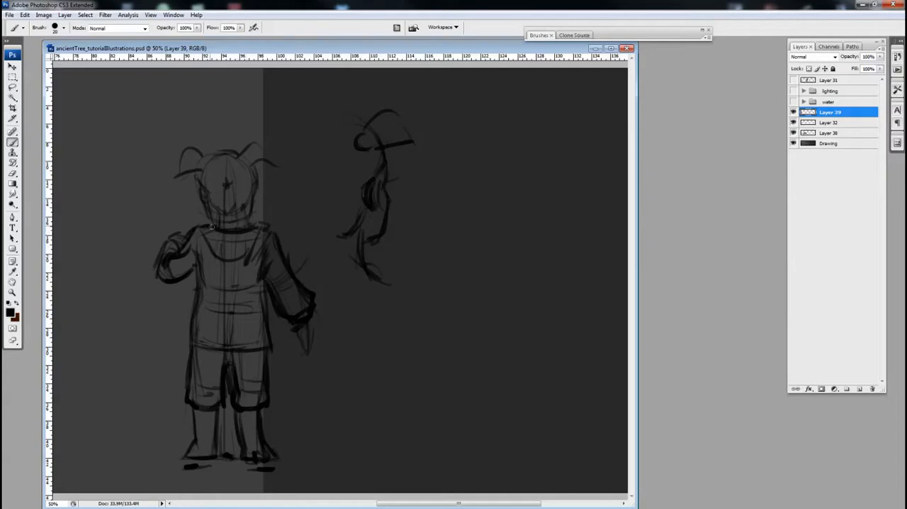
pyautogui.moveTo(378, 283)
pyautogui.mouseDown()
pyautogui.moveTo(420, 296)
pyautogui.moveTo(497, 163)
pyautogui.moveTo(558, 109)
pyautogui.mouseUp()
pyautogui.hotkey('ctrl', 'z')
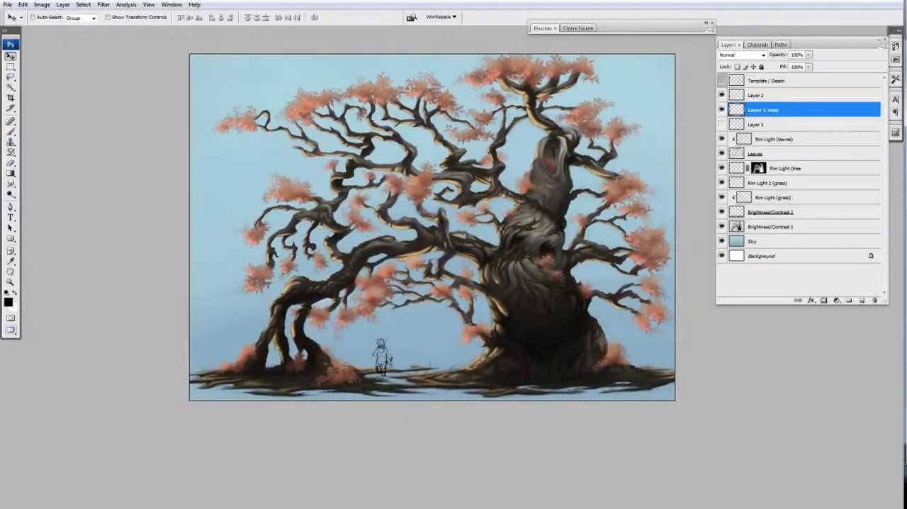
# Step: In the ancient tree painting, merge the selected layer down and compare the result by toggling layer visibility
pyautogui.click(722, 125)
pyautogui.hotkey('ctrl', 'e')
pyautogui.hotkey('ctrl', '+')
pyautogui.click(721, 111)
pyautogui.click(721, 111)
# Step: Refine the small figure's sketch lines in the water beneath the tree's arching branch
pyautogui.moveTo(374, 333); pyautogui.dragTo(380, 337)
pyautogui.hotkey('ctrl', '+')
pyautogui.hotkey('ctrl', '+')
pyautogui.moveTo(340, 397); pyautogui.dragTo(454, 263)
# Step: Select the figure's line layer and merge it with the layer below
pyautogui.press('b')
pyautogui.keyDown('shift'); pyautogui.click(737, 97); pyautogui.keyUp('shift')
pyautogui.hotkey('ctrl', 'e')
# Step: Choose a blending mode for the figure's line layer and add a new layer for colouring
pyautogui.click(742, 55)
pyautogui.click(744, 91)
pyautogui.keyDown('ctrl'); pyautogui.click(862, 301); pyautogui.keyUp('ctrl')
# Step: Choose a dark olive-brown foreground colour and block in the figure's coat
pyautogui.hotkey('ctrl', '+')
pyautogui.moveTo(328, 347)
pyautogui.mouseDown()
pyautogui.moveTo(392, 286)
pyautogui.moveTo(377, 305)
pyautogui.mouseUp()
pyautogui.click(9, 302)
pyautogui.click(652, 30)
pyautogui.click(653, 30)
pyautogui.moveTo(404, 211)
pyautogui.mouseDown()
pyautogui.moveTo(394, 235)
pyautogui.moveTo(438, 209)
pyautogui.mouseUp()
pyautogui.moveTo(438, 205)
pyautogui.mouseDown()
pyautogui.moveTo(464, 243)
pyautogui.moveTo(447, 221)
pyautogui.mouseUp()
pyautogui.moveTo(445, 220)
pyautogui.mouseDown()
pyautogui.moveTo(443, 270)
pyautogui.moveTo(412, 212)
pyautogui.mouseUp()
pyautogui.moveTo(411, 214)
pyautogui.mouseDown()
pyautogui.moveTo(404, 265)
pyautogui.moveTo(432, 241)
pyautogui.mouseUp()
# Step: Fill the rest of the coat up to its outlines, using a smaller brush for the edges
pyautogui.hotkey('ctrl', '+')
pyautogui.moveTo(425, 319); pyautogui.dragTo(457, 241)
pyautogui.moveTo(439, 251)
pyautogui.mouseDown()
pyautogui.moveTo(445, 286)
pyautogui.moveTo(433, 305)
pyautogui.mouseUp()
pyautogui.press('[')
pyautogui.press('[')
pyautogui.moveTo(431, 304); pyautogui.dragTo(455, 304)
pyautogui.moveTo(400, 223)
pyautogui.mouseDown()
pyautogui.moveTo(397, 265)
pyautogui.moveTo(409, 223)
pyautogui.mouseUp()
pyautogui.moveTo(410, 224); pyautogui.dragTo(410, 272)
pyautogui.moveTo(455, 201); pyautogui.dragTo(439, 268)
pyautogui.moveTo(433, 275); pyautogui.dragTo(415, 275)
# Step: Paint the hood area of the coat, and add a new layer placed below the coat's layer
pyautogui.doubleClick(634, 30)
pyautogui.press('b')
pyautogui.moveTo(426, 131)
pyautogui.mouseDown()
pyautogui.moveTo(427, 188)
pyautogui.moveTo(443, 176)
pyautogui.mouseUp()
pyautogui.click(862, 300)
pyautogui.moveTo(757, 110); pyautogui.dragTo(757, 131)
# Step: Paint the trousers in a dark blue-grey and shift the figure colour's hue with Hue/Saturation
pyautogui.click(8, 303)
pyautogui.click(510, 331)
pyautogui.click(713, 229)
pyautogui.moveTo(418, 312); pyautogui.dragTo(436, 249)
pyautogui.moveTo(389, 255)
pyautogui.mouseDown()
pyautogui.moveTo(416, 253)
pyautogui.moveTo(453, 290)
pyautogui.mouseUp()
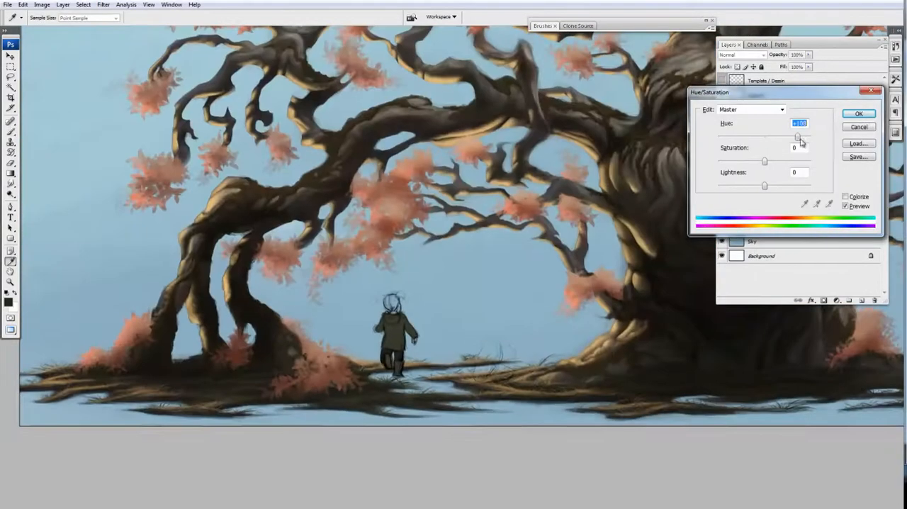
pyautogui.press('Tab')
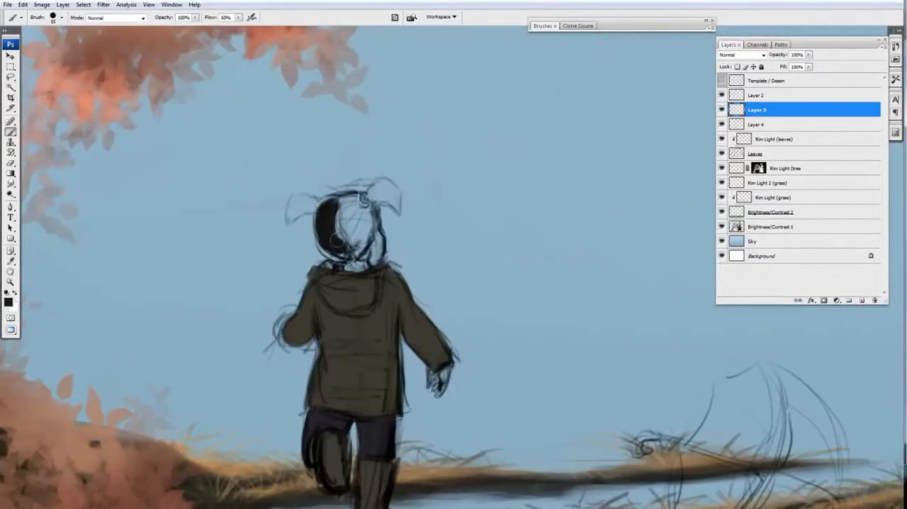
# Step: Paint the child's hair and two pigtails in near-black, trim their edges with the Eraser, and adjust the colours with Hue/Saturation
pyautogui.moveTo(358, 258)
pyautogui.mouseDown()
pyautogui.moveTo(345, 184)
pyautogui.moveTo(335, 258)
pyautogui.moveTo(362, 263)
pyautogui.mouseUp()
pyautogui.press('e')
pyautogui.press('b')
pyautogui.press('e')
pyautogui.press('b')
pyautogui.moveTo(373, 227)
pyautogui.mouseDown()
pyautogui.moveTo(371, 258)
pyautogui.moveTo(385, 241)
pyautogui.mouseUp()
pyautogui.press('e')
pyautogui.press('b')
pyautogui.press('e')
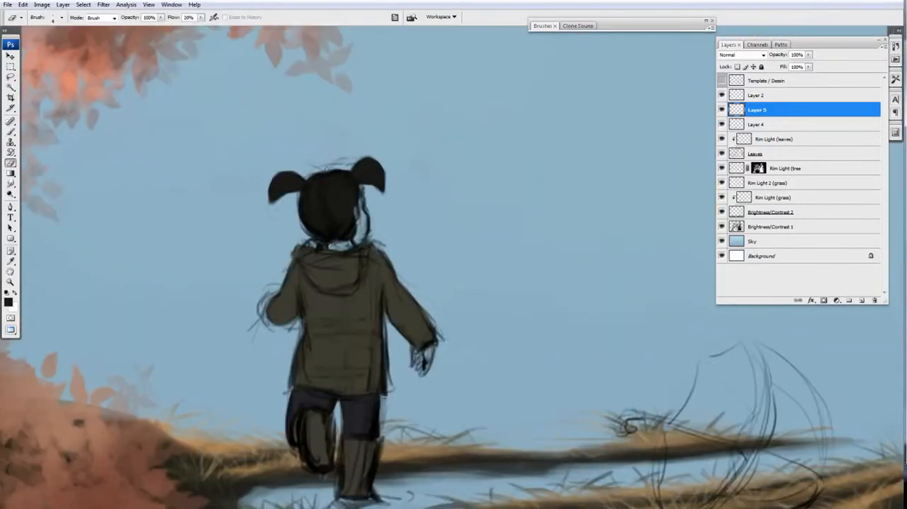
pyautogui.hotkey('ctrl', 'u')
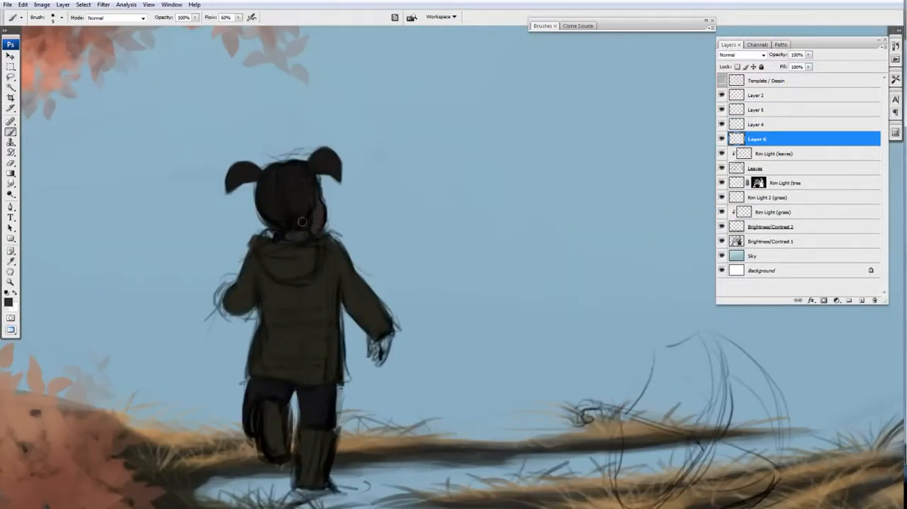
# Step: Paint the child's hands and the shoulder edge in dark tones on Layer 6 beneath the clothing, alternating Brush and Eraser
pyautogui.scroll(-2, 308, 198)
pyautogui.press('[')
pyautogui.moveTo(387, 291); pyautogui.dragTo(383, 312)
pyautogui.moveTo(231, 247); pyautogui.dragTo(242, 250)
pyautogui.moveTo(248, 242); pyautogui.dragTo(237, 258)
pyautogui.keyDown('alt'); pyautogui.click(722, 124); pyautogui.keyUp('alt')
pyautogui.keyDown('alt'); pyautogui.click(722, 124); pyautogui.keyUp('alt')
pyautogui.press(']')
pyautogui.press(']')
pyautogui.press(']')
pyautogui.press(']')
pyautogui.press(']')
pyautogui.press('e')
pyautogui.press('b')
pyautogui.moveTo(265, 201); pyautogui.dragTo(278, 197)
# Step: Merge the hair, coat and skin layers of the figure into the single Layer 6
pyautogui.click(756, 110)
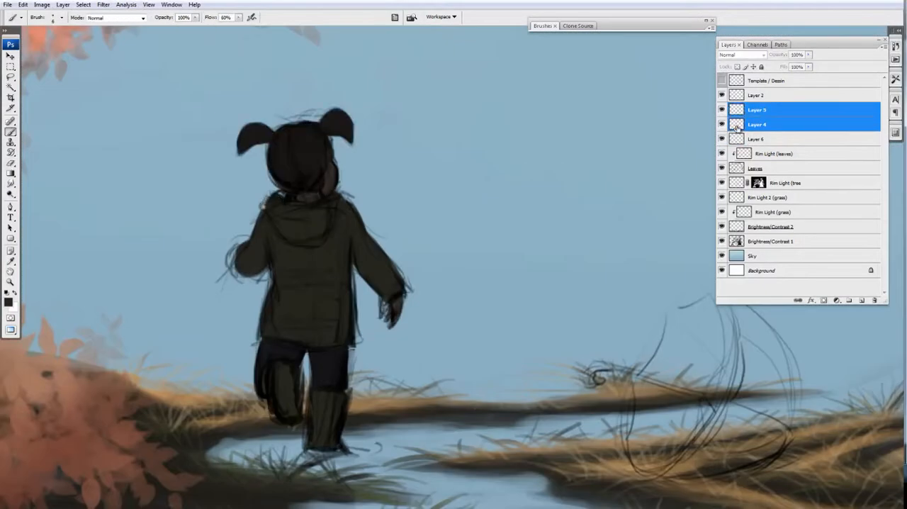
pyautogui.hotkey('ctrl', 'e')
pyautogui.hotkey('ctrl', 'e')
pyautogui.scroll(-2, 416, 247)
pyautogui.scroll(3, 416, 247)
pyautogui.click(722, 95)
pyautogui.scroll(2, 347, 368)
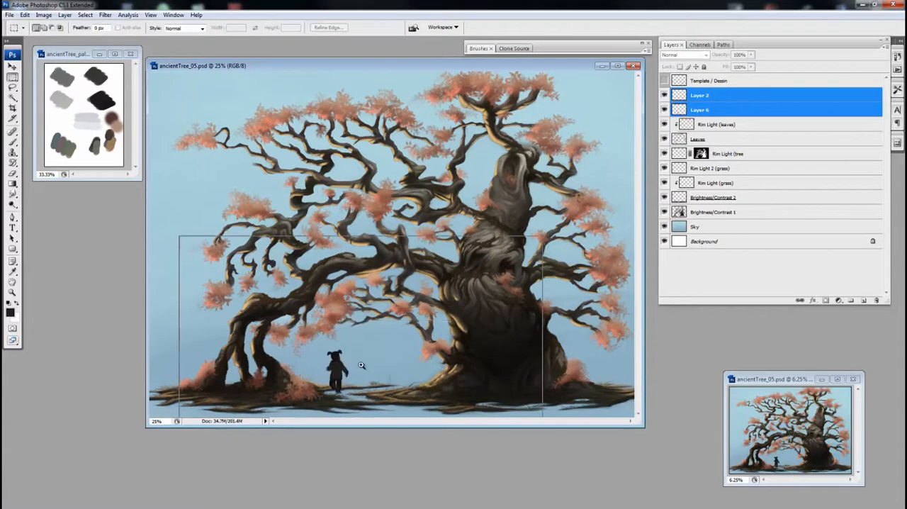
# Step: Select the boots with the Lasso and recolour them dark red-brown with Hue/Saturation
pyautogui.keyDown('ctrl'); pyautogui.click(362, 365); pyautogui.keyUp('ctrl')
pyautogui.keyDown('ctrl'); pyautogui.click(361, 365); pyautogui.keyUp('ctrl')
pyautogui.press('l')
pyautogui.click(722, 110)
pyautogui.keyDown('ctrl'); pyautogui.click(401, 292); pyautogui.keyUp('ctrl')
pyautogui.keyDown('ctrl'); pyautogui.click(401, 292); pyautogui.keyUp('ctrl')
pyautogui.moveTo(383, 294); pyautogui.dragTo(353, 301)
pyautogui.keyDown('alt'); pyautogui.click(347, 307); pyautogui.keyUp('alt')
pyautogui.hotkey('ctrl', 'u')
pyautogui.moveTo(766, 138); pyautogui.dragTo(743, 138)
pyautogui.click(860, 113)
pyautogui.keyDown('ctrl'); pyautogui.click(412, 302); pyautogui.keyUp('ctrl')
pyautogui.hotkey('ctrl', 'd')
pyautogui.hotkey('ctrl', 'u')
pyautogui.press('Escape')
pyautogui.press('b')
pyautogui.keyDown('ctrl'); pyautogui.click(397, 225); pyautogui.keyUp('ctrl')
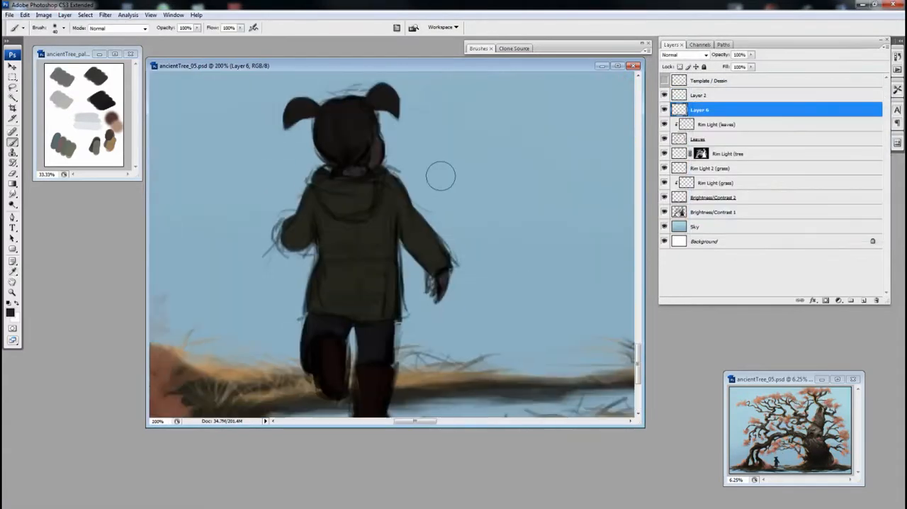
# Step: Select the coat with the Lasso and recolour it a deep dark red through two Hue/Saturation adjustments
pyautogui.press('l')
pyautogui.hotkey('ctrl', 'alt', 'z')
pyautogui.hotkey('ctrl', 'alt', 'z')
pyautogui.moveTo(383, 155); pyautogui.dragTo(417, 175)
pyautogui.keyDown('alt'); pyautogui.click(401, 229); pyautogui.keyUp('alt')
pyautogui.hotkey('ctrl', 'u')
pyautogui.moveTo(749, 138); pyautogui.dragTo(744, 138)
pyautogui.moveTo(750, 163); pyautogui.dragTo(794, 164)
pyautogui.click(861, 113)
pyautogui.hotkey('ctrl', 'd')
pyautogui.keyDown('alt'); pyautogui.click(487, 201); pyautogui.keyUp('alt')
pyautogui.hotkey('ctrl', 'u')
pyautogui.moveTo(767, 138)
pyautogui.mouseDown()
pyautogui.moveTo(753, 140)
pyautogui.moveTo(770, 139)
pyautogui.mouseUp()
pyautogui.moveTo(766, 186); pyautogui.dragTo(755, 186)
pyautogui.click(861, 113)
pyautogui.keyDown('ctrl'); pyautogui.click(409, 295); pyautogui.keyUp('ctrl')
# Step: Select the trousers between coat and boots with the Lasso and recolour them muted purple with Hue/Saturation
pyautogui.moveTo(391, 286); pyautogui.dragTo(573, 352)
pyautogui.moveTo(454, 247); pyautogui.dragTo(370, 235)
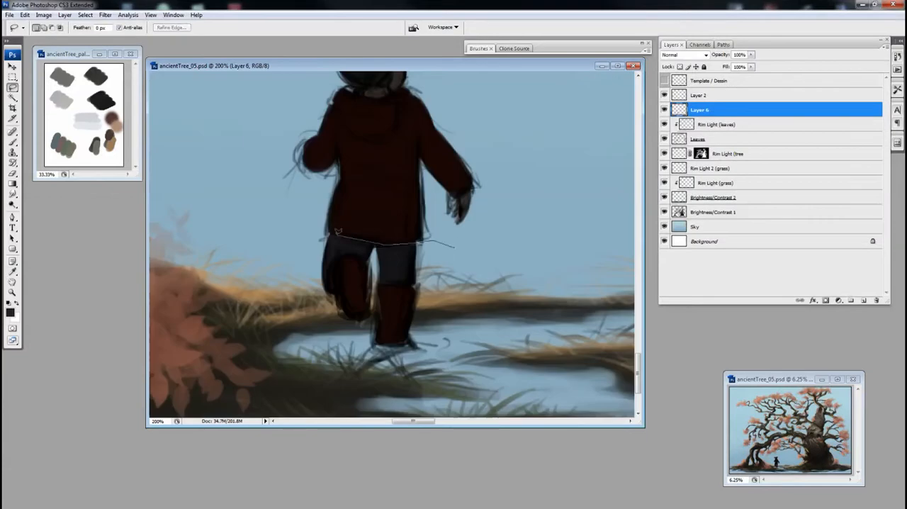
pyautogui.hotkey('ctrl', 'u')
pyautogui.moveTo(767, 137); pyautogui.dragTo(790, 137)
pyautogui.moveTo(766, 163); pyautogui.dragTo(808, 164)
pyautogui.moveTo(767, 186); pyautogui.dragTo(771, 187)
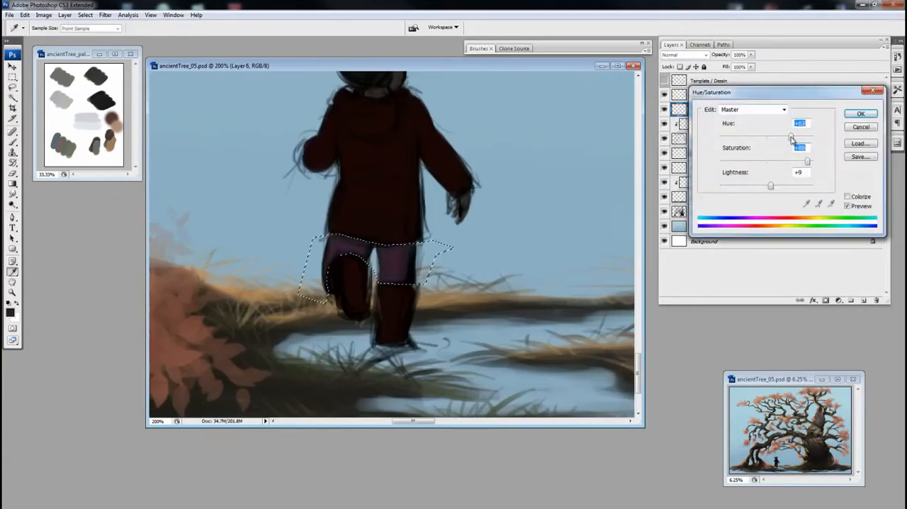
pyautogui.keyDown('alt'); pyautogui.click(356, 262); pyautogui.keyUp('alt')
pyautogui.keyDown('alt'); pyautogui.click(357, 262); pyautogui.keyUp('alt')
pyautogui.click(800, 166)
pyautogui.press('Return')
pyautogui.moveTo(807, 163); pyautogui.dragTo(796, 137)
pyautogui.keyDown('ctrl'); pyautogui.click(371, 287); pyautogui.keyUp('ctrl')
pyautogui.moveTo(550, 239); pyautogui.dragTo(460, 239)
pyautogui.click(860, 114)
# Step: Sample the trousers' dark purple, choose a different brush preset and retouch the legs
pyautogui.press('b')
pyautogui.keyDown('alt'); pyautogui.click(664, 110); pyautogui.keyUp('alt')
pyautogui.keyDown('alt'); pyautogui.click(665, 110); pyautogui.keyUp('alt')
pyautogui.keyDown('ctrl'); pyautogui.click(370, 294); pyautogui.keyUp('ctrl')
pyautogui.click(480, 48)
pyautogui.click(558, 62)
pyautogui.click(480, 48)
pyautogui.moveTo(424, 288); pyautogui.dragTo(431, 293)
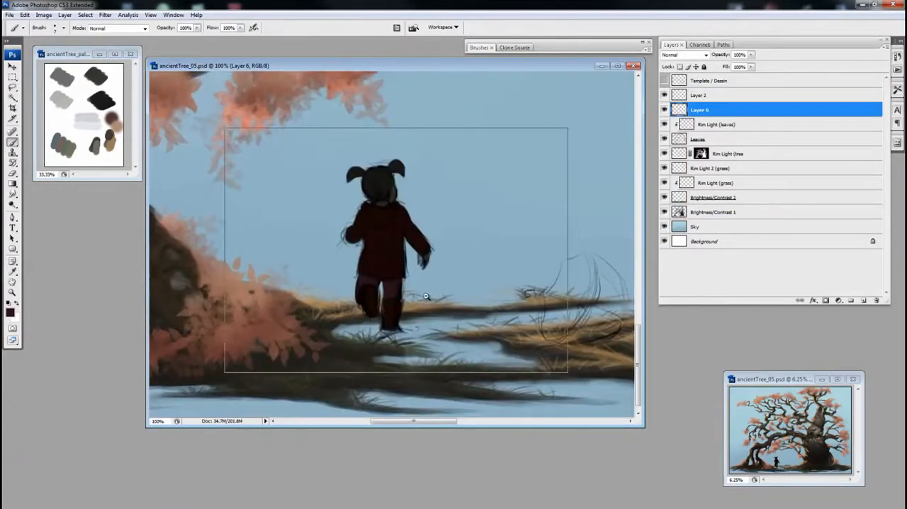
pyautogui.keyDown('ctrl'); pyautogui.click(409, 341); pyautogui.keyUp('ctrl')
pyautogui.moveTo(381, 223); pyautogui.dragTo(413, 475)
# Step: Add a new layer above the figure and paint pale greyish-pink polka dots over the coat's body
pyautogui.click(863, 301)
pyautogui.moveTo(376, 277); pyautogui.dragTo(394, 273)
pyautogui.click(10, 313)
pyautogui.click(435, 222)
pyautogui.press('Return')
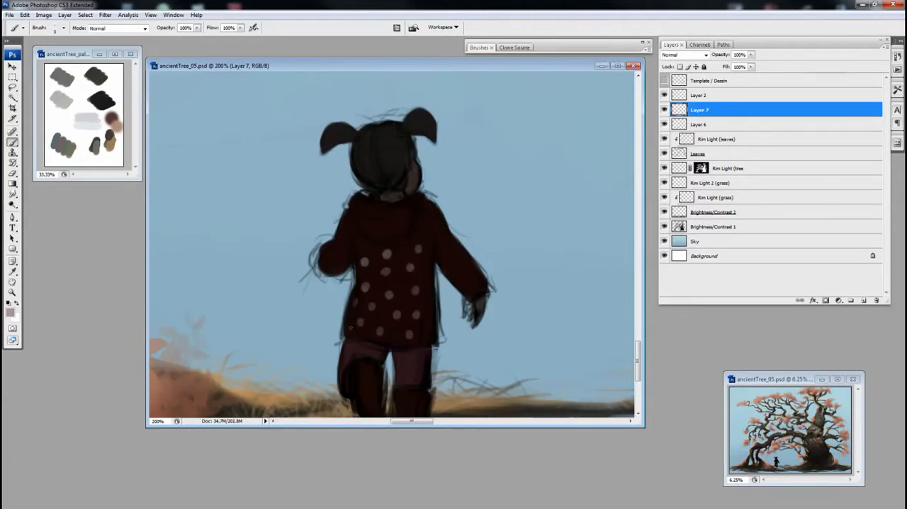
pyautogui.hotkey('ctrl', 'z')
pyautogui.moveTo(432, 318); pyautogui.dragTo(435, 324)
pyautogui.click(396, 348)
# Step: Choose a smaller eraser preset for cleanup and continue the polka dots over the upper coat and hood
pyautogui.press('e')
pyautogui.click(479, 48)
pyautogui.click(558, 61)
pyautogui.click(479, 48)
pyautogui.press('[')
pyautogui.press('[')
pyautogui.press('[')
pyautogui.press('[')
pyautogui.press('[')
pyautogui.press('b')
pyautogui.moveTo(379, 283); pyautogui.dragTo(365, 301)
pyautogui.click(344, 262)
pyautogui.moveTo(381, 239); pyautogui.dragTo(384, 226)
pyautogui.keyDown('ctrl'); pyautogui.click(382, 225); pyautogui.keyUp('ctrl')
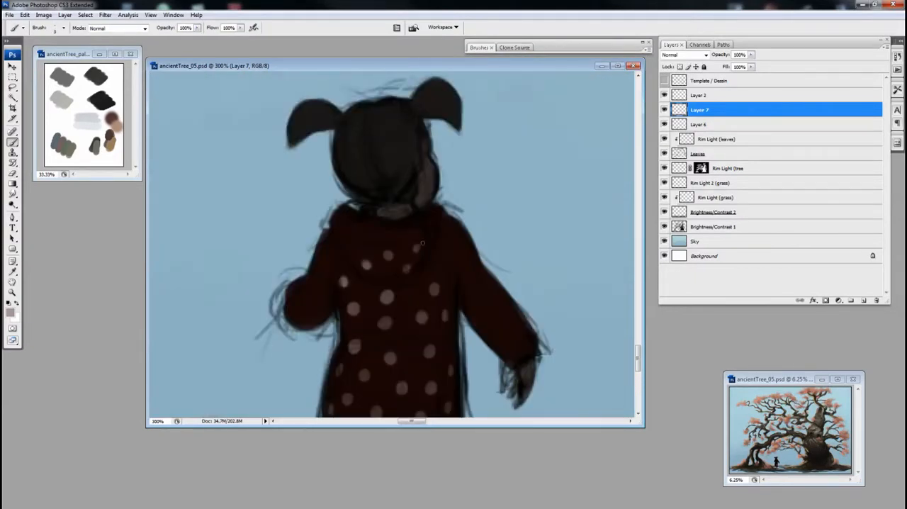
pyautogui.moveTo(363, 243); pyautogui.dragTo(370, 244)
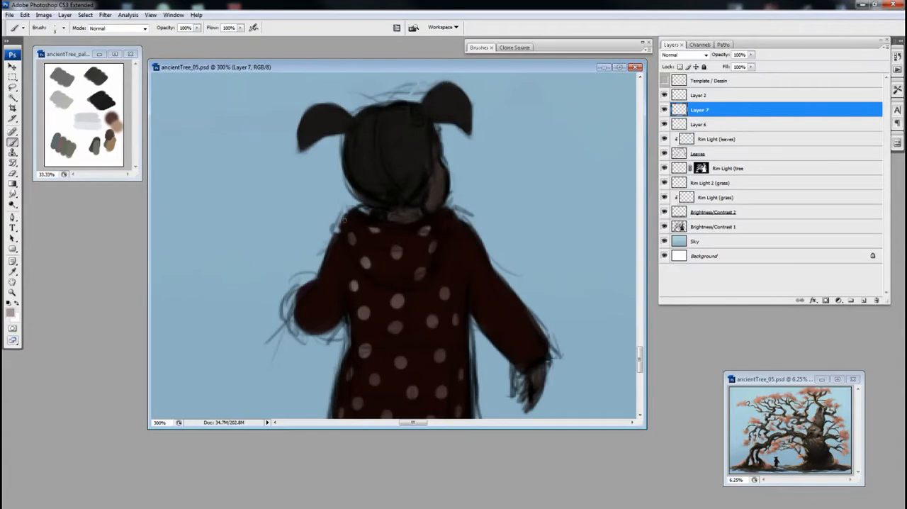
# Step: Paint polka dots on the coat's sleeves and on the boots
pyautogui.moveTo(334, 259); pyautogui.dragTo(337, 255)
pyautogui.moveTo(457, 274); pyautogui.dragTo(369, 231)
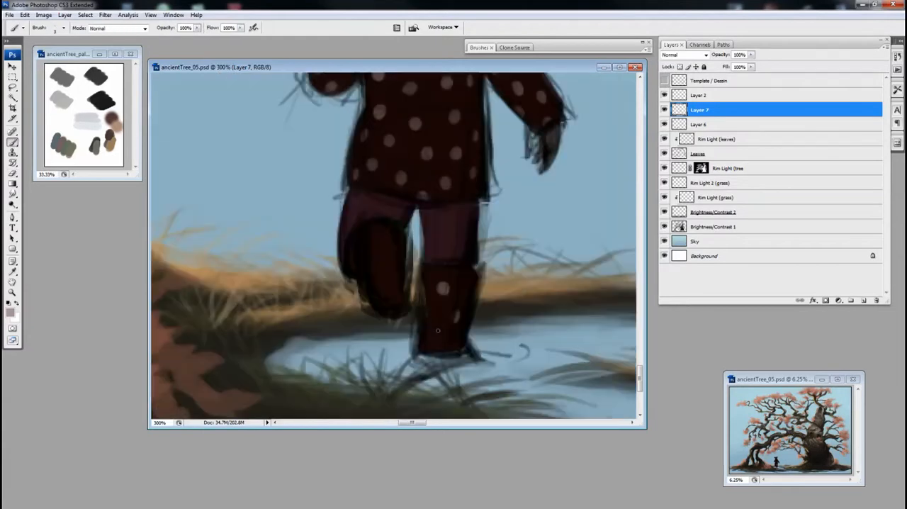
pyautogui.scroll(-1, 478, 303)
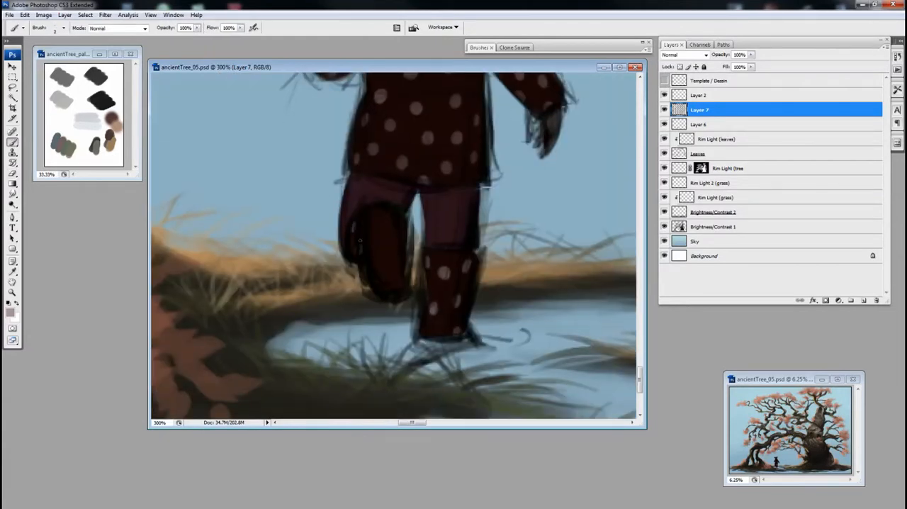
pyautogui.moveTo(364, 214); pyautogui.dragTo(364, 229)
# Step: Paint a pale collar edge around the neck and clip the polka-dot layer to Layer 6
pyautogui.hotkey('ctrl', '-')
pyautogui.hotkey('ctrl', '-')
pyautogui.hotkey('ctrl', '-')
pyautogui.hotkey('ctrl', '+')
pyautogui.hotkey('ctrl', '+')
pyautogui.moveTo(423, 202); pyautogui.dragTo(431, 214)
pyautogui.keyDown('alt'); pyautogui.click(676, 117); pyautogui.keyUp('alt')
pyautogui.keyDown('alt'); pyautogui.click(664, 110); pyautogui.keyUp('alt')
pyautogui.keyDown('alt'); pyautogui.click(664, 109); pyautogui.keyUp('alt')
pyautogui.press(']')
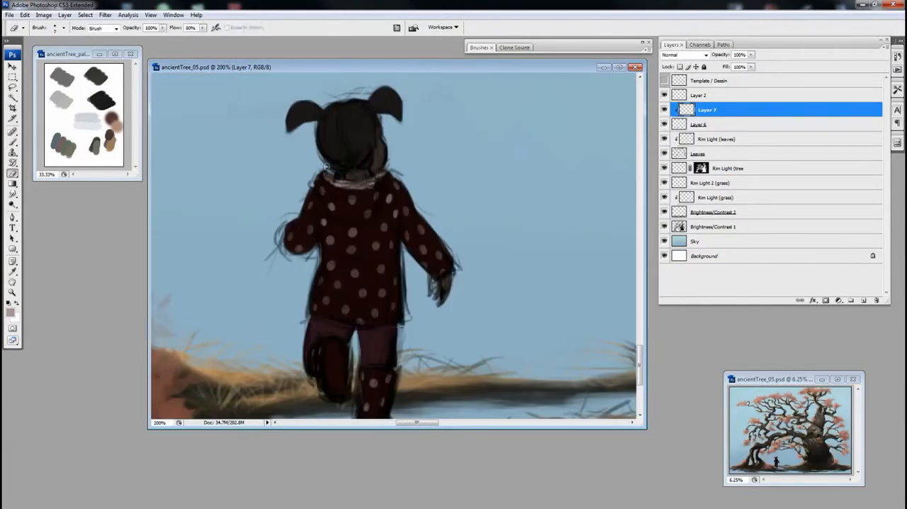
# Step: Erase the pale collar edge painted around the child's neck
pyautogui.press('e')
pyautogui.moveTo(335, 184); pyautogui.dragTo(374, 187)
pyautogui.press('b')
pyautogui.press('e')
pyautogui.moveTo(369, 188); pyautogui.dragTo(385, 133)
# Step: Choose adjusted greyish-pink foreground shades and touch up the polka dots on the coat
pyautogui.press('b')
pyautogui.keyDown('alt'); pyautogui.click(353, 296); pyautogui.keyUp('alt')
pyautogui.click(10, 313)
pyautogui.click(500, 289)
pyautogui.click(636, 182)
pyautogui.click(10, 313)
pyautogui.click(500, 298)
pyautogui.click(636, 182)
pyautogui.keyDown('ctrl'); pyautogui.keyDown('alt'); pyautogui.click(425, 168); pyautogui.keyUp('alt'); pyautogui.keyUp('ctrl')
pyautogui.keyDown('ctrl'); pyautogui.click(410, 283); pyautogui.keyUp('ctrl')
# Step: Try merging the polka-dot layer with the layer below it
pyautogui.hotkey('ctrl', 'e')
pyautogui.keyDown('ctrl'); pyautogui.keyDown('alt'); pyautogui.click(426, 241); pyautogui.keyUp('alt'); pyautogui.keyUp('ctrl')
pyautogui.keyDown('ctrl'); pyautogui.keyDown('alt'); pyautogui.click(453, 246); pyautogui.keyUp('alt'); pyautogui.keyUp('ctrl')
pyautogui.keyDown('ctrl'); pyautogui.keyDown('alt'); pyautogui.click(470, 247); pyautogui.keyUp('alt'); pyautogui.keyUp('ctrl')
pyautogui.keyDown('ctrl'); pyautogui.keyDown('alt'); pyautogui.click(470, 247); pyautogui.keyUp('alt'); pyautogui.keyUp('ctrl')
pyautogui.hotkey('ctrl', 'z')
# Step: Compare the coat with and without the polka dots by toggling the clipping and visibility of Layer 7
pyautogui.moveTo(358, 291); pyautogui.dragTo(479, 377)
pyautogui.keyDown('ctrl'); pyautogui.click(360, 299); pyautogui.keyUp('ctrl')
pyautogui.keyDown('alt'); pyautogui.click(684, 117); pyautogui.keyUp('alt')
pyautogui.keyDown('alt'); pyautogui.click(664, 110); pyautogui.keyUp('alt')
pyautogui.keyDown('alt'); pyautogui.click(402, 181); pyautogui.keyUp('alt')
pyautogui.keyDown('alt'); pyautogui.click(664, 110); pyautogui.keyUp('alt')
pyautogui.keyDown('alt'); pyautogui.click(684, 117); pyautogui.keyUp('alt')
# Step: Reduce the brush by three sizes and add small touches around the neck, coat and legs
pyautogui.press('[')
pyautogui.press('[')
pyautogui.press('[')
pyautogui.press('[')
pyautogui.moveTo(348, 177); pyautogui.dragTo(344, 180)
pyautogui.keyDown('ctrl'); pyautogui.keyDown('alt'); pyautogui.click(390, 184); pyautogui.keyUp('alt'); pyautogui.keyUp('ctrl')
pyautogui.keyDown('ctrl'); pyautogui.keyDown('alt'); pyautogui.click(390, 213); pyautogui.keyUp('alt'); pyautogui.keyUp('ctrl')
pyautogui.keyDown('ctrl'); pyautogui.click(401, 355); pyautogui.keyUp('ctrl')
pyautogui.keyDown('ctrl'); pyautogui.keyDown('alt'); pyautogui.click(389, 255); pyautogui.keyUp('alt'); pyautogui.keyUp('ctrl')
# Step: Erase stray paint around the child's figure on Layer 6
pyautogui.press('e')
pyautogui.click(699, 124)
pyautogui.moveTo(363, 319); pyautogui.dragTo(445, 377)
# Step: Select the child's right-hand pigtail with the Lasso and reposition it with Free Transform
pyautogui.press('l')
pyautogui.keyDown('alt'); pyautogui.click(402, 114); pyautogui.keyUp('alt')
pyautogui.keyDown('alt'); pyautogui.click(438, 149); pyautogui.keyUp('alt')
pyautogui.keyDown('alt'); pyautogui.click(426, 193); pyautogui.keyUp('alt')
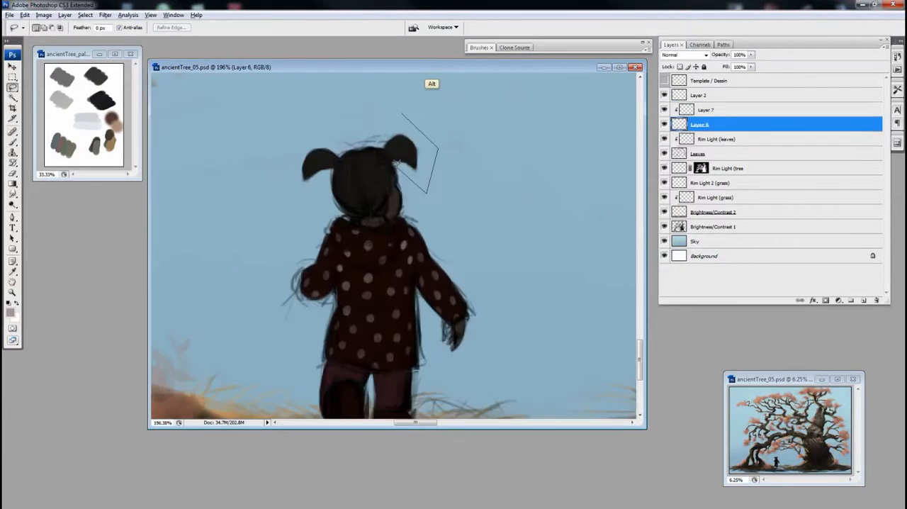
pyautogui.moveTo(389, 204); pyautogui.dragTo(347, 209)
pyautogui.keyDown('alt'); pyautogui.click(280, 177); pyautogui.keyUp('alt')
pyautogui.hotkey('ctrl', 't')
pyautogui.moveTo(435, 136); pyautogui.dragTo(438, 142)
pyautogui.press('Return')
pyautogui.hotkey('ctrl', 'd')
# Step: Add a clipped layer above Layer 6, hide the polka dots, and paint dark red over the coat
pyautogui.keyDown('ctrl'); pyautogui.keyDown('alt'); pyautogui.click(502, 278); pyautogui.keyUp('alt'); pyautogui.keyUp('ctrl')
pyautogui.keyDown('ctrl'); pyautogui.click(434, 331); pyautogui.keyUp('ctrl')
pyautogui.keyDown('ctrl'); pyautogui.click(373, 235); pyautogui.keyUp('ctrl')
pyautogui.click(863, 301)
pyautogui.press('b')
pyautogui.keyDown('ctrl'); pyautogui.keyDown('alt'); pyautogui.click(474, 286); pyautogui.keyUp('alt'); pyautogui.keyUp('ctrl')
pyautogui.click(664, 109)
pyautogui.click(10, 313)
pyautogui.click(634, 182)
pyautogui.click(482, 47)
pyautogui.click(480, 47)
pyautogui.keyDown('ctrl'); pyautogui.click(413, 240); pyautogui.keyUp('ctrl')
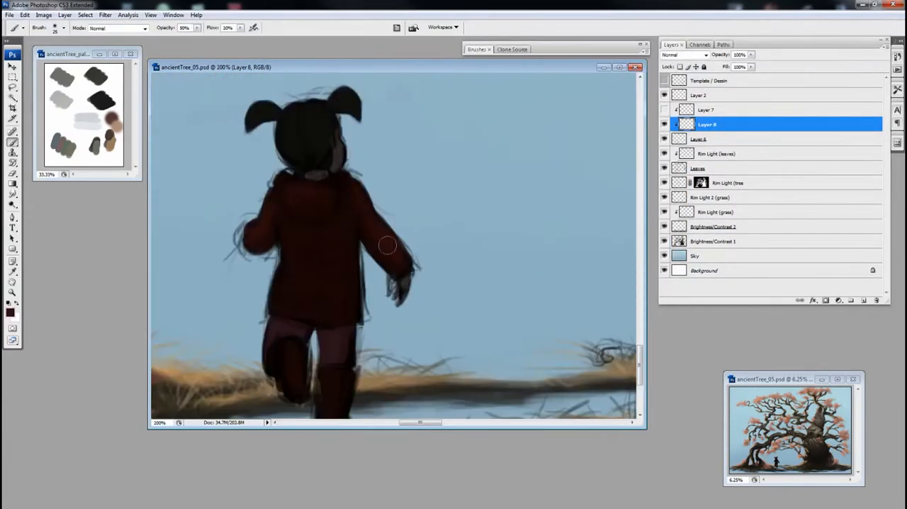
# Step: Soften the coat's colour with a larger brush at 50% opacity and 20% flow, painting dark red over its body
pyautogui.press(']')
pyautogui.press(']')
pyautogui.moveTo(350, 210); pyautogui.dragTo(312, 214)
pyautogui.press('r')
pyautogui.click(482, 50)
pyautogui.click(614, 146)
pyautogui.click(482, 46)
pyautogui.press('b')
pyautogui.moveTo(305, 287); pyautogui.dragTo(347, 298)
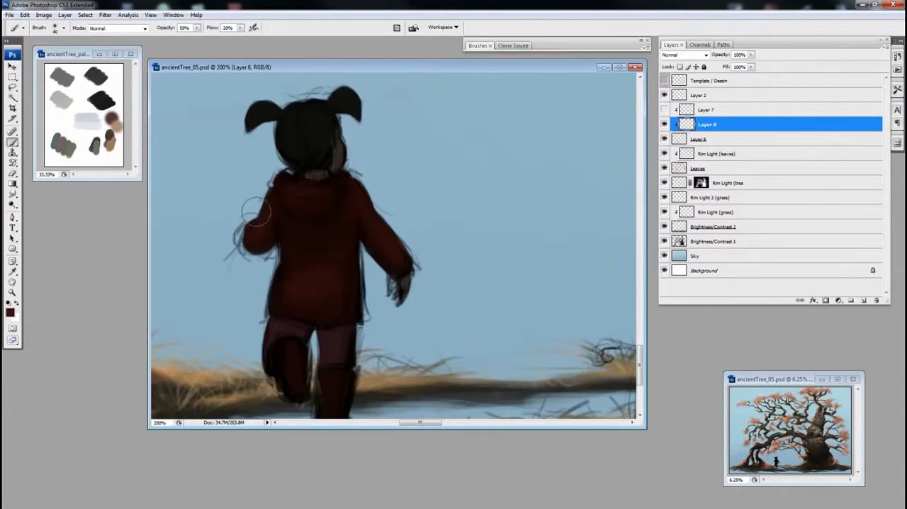
# Step: Paint dark red over the boots, then shrink the brush for finer work on the hood
pyautogui.moveTo(341, 345); pyautogui.dragTo(377, 295)
pyautogui.press('[')
pyautogui.press('[')
pyautogui.press('[')
pyautogui.scroll(3, 344, 307)
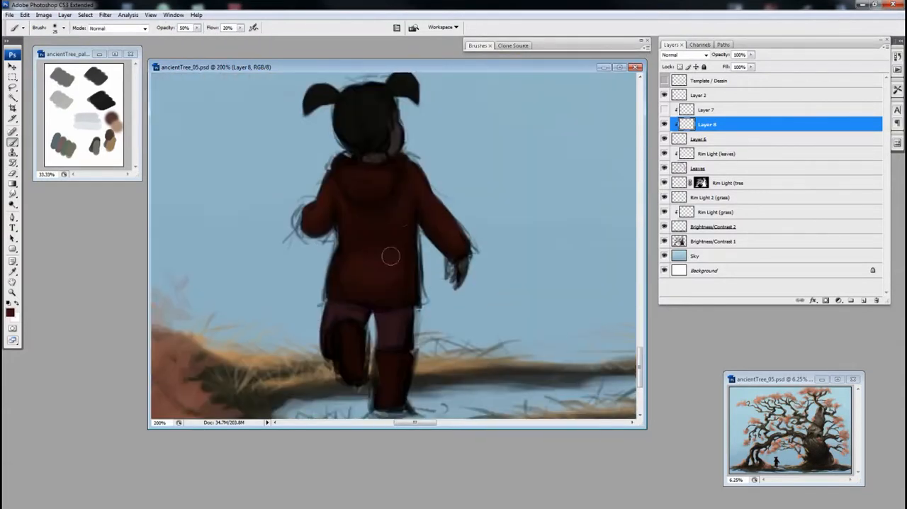
# Step: Pick a muted dark purple-red and tint the trousers and lower part of the figure
pyautogui.press('i')
pyautogui.click(10, 313)
pyautogui.press('Return')
pyautogui.press('b')
pyautogui.moveTo(435, 177); pyautogui.dragTo(461, 122)
pyautogui.keyDown('alt'); pyautogui.click(425, 289); pyautogui.keyUp('alt')
pyautogui.click(9, 313)
pyautogui.press('Return')
pyautogui.keyDown('ctrl'); pyautogui.keyDown('alt'); pyautogui.click(435, 238); pyautogui.keyUp('alt'); pyautogui.keyUp('ctrl')
pyautogui.keyDown('ctrl'); pyautogui.keyDown('alt'); pyautogui.click(435, 238); pyautogui.keyUp('alt'); pyautogui.keyUp('ctrl')
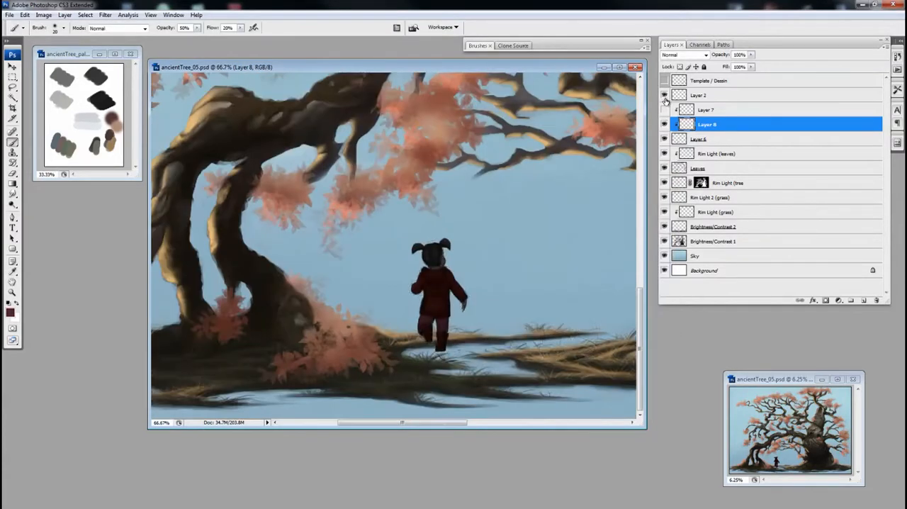
pyautogui.keyDown('ctrl'); pyautogui.click(430, 275); pyautogui.keyUp('ctrl')
pyautogui.keyDown('ctrl'); pyautogui.click(430, 275); pyautogui.keyUp('ctrl')
pyautogui.moveTo(467, 288); pyautogui.dragTo(475, 248)
# Step: Add another clipped layer above Layer 8 and paint lighter purple tones on the trousers with a smaller brush
pyautogui.hotkey('ctrl', 'shift', 'alt', 'n')
pyautogui.click(664, 124)
pyautogui.click(665, 124)
pyautogui.keyDown('alt'); pyautogui.click(379, 287); pyautogui.keyUp('alt')
pyautogui.click(10, 312)
pyautogui.press('Return')
pyautogui.press('[')
pyautogui.click(10, 312)
pyautogui.press('Return')
pyautogui.moveTo(411, 320)
pyautogui.mouseDown()
pyautogui.moveTo(384, 348)
pyautogui.moveTo(399, 290)
pyautogui.moveTo(391, 312)
pyautogui.mouseUp()
# Step: Pick a near-black red and deepen the shadows beneath the hood and along the coat
pyautogui.click(665, 139)
pyautogui.click(665, 139)
pyautogui.click(10, 313)
pyautogui.click(511, 293)
pyautogui.press('Return')
pyautogui.press('e')
pyautogui.press('b')
pyautogui.moveTo(397, 244); pyautogui.dragTo(391, 297)
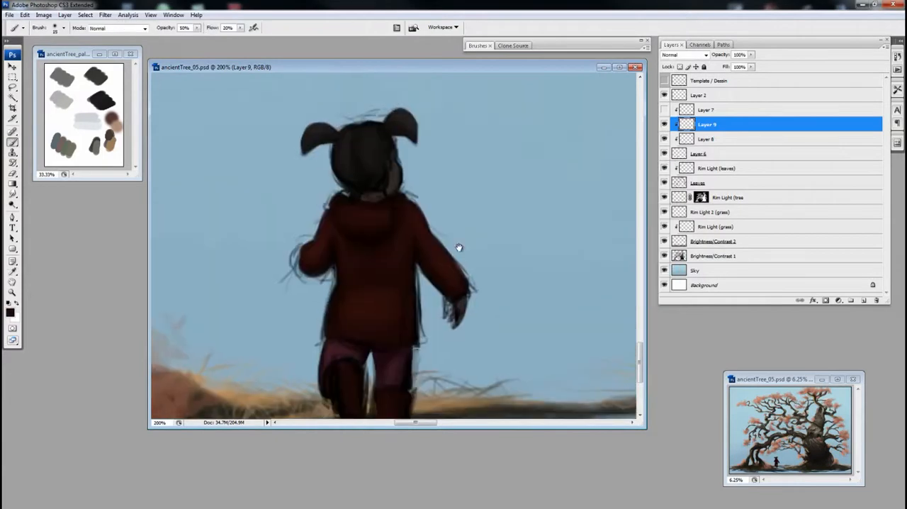
# Step: Add a new clipped layer above Layer 9 and choose a brighter dark red and a different brush preset for the coat
pyautogui.moveTo(464, 275); pyautogui.dragTo(463, 236)
pyautogui.click(864, 300)
pyautogui.click(10, 313)
pyautogui.click(516, 273)
pyautogui.press('Return')
pyautogui.click(479, 46)
pyautogui.click(568, 76)
pyautogui.moveTo(447, 177)
pyautogui.mouseDown()
pyautogui.moveTo(446, 193)
pyautogui.moveTo(417, 215)
pyautogui.mouseUp()
# Step: Paint soft red highlights on the hood, sleeves and coat body with an enlarged brush at 20% flow
pyautogui.hotkey('ctrl', '+')
pyautogui.press(']')
pyautogui.hotkey('shift', '3')
pyautogui.moveTo(311, 257); pyautogui.dragTo(288, 243)
pyautogui.moveTo(456, 234); pyautogui.dragTo(432, 235)
pyautogui.press(']')
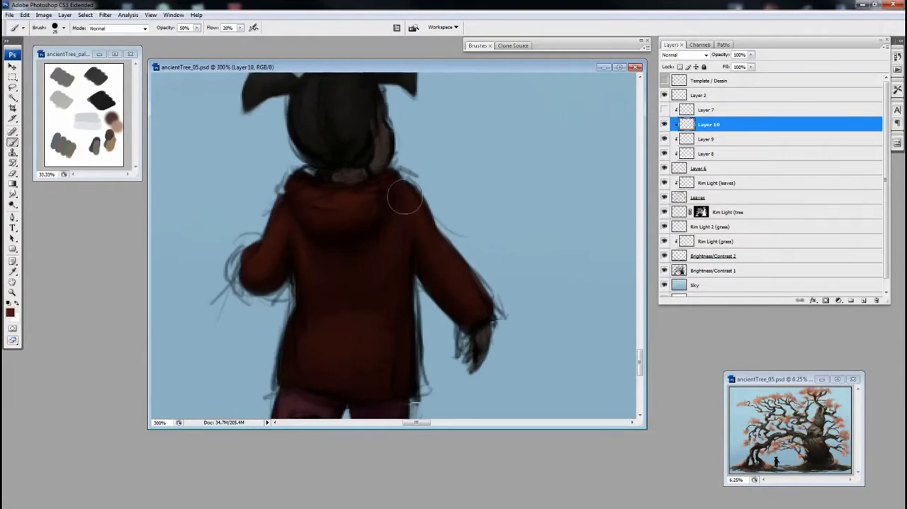
pyautogui.hotkey('shift', '2')
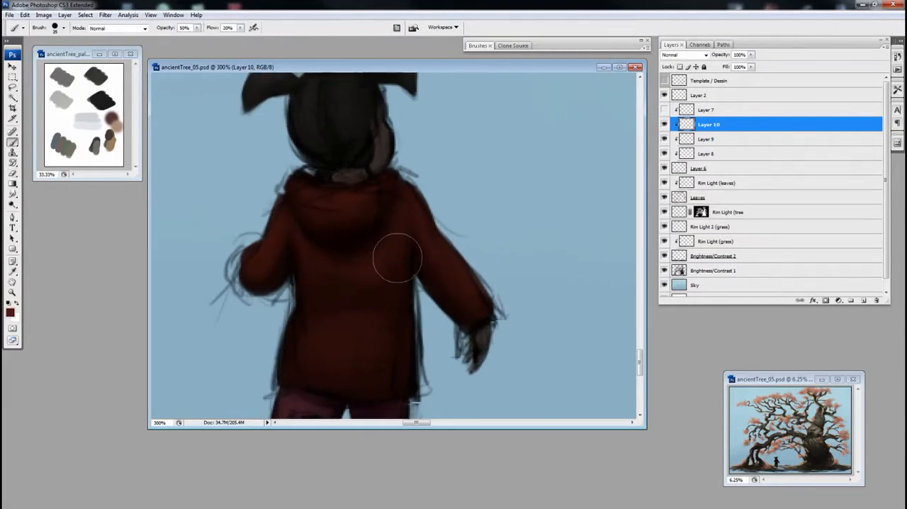
pyautogui.moveTo(379, 359); pyautogui.dragTo(380, 380)
pyautogui.keyDown('alt'); pyautogui.click(404, 367); pyautogui.keyUp('alt')
# Step: Add red highlights to the boots and coat, erasing excess paint and checking them against the sketch lines
pyautogui.press('e')
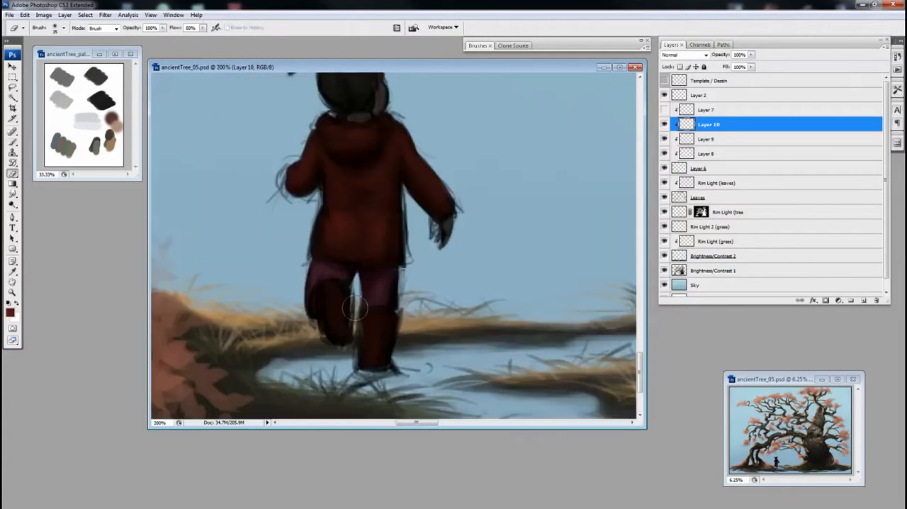
pyautogui.click(665, 95)
pyautogui.click(664, 95)
pyautogui.press('b')
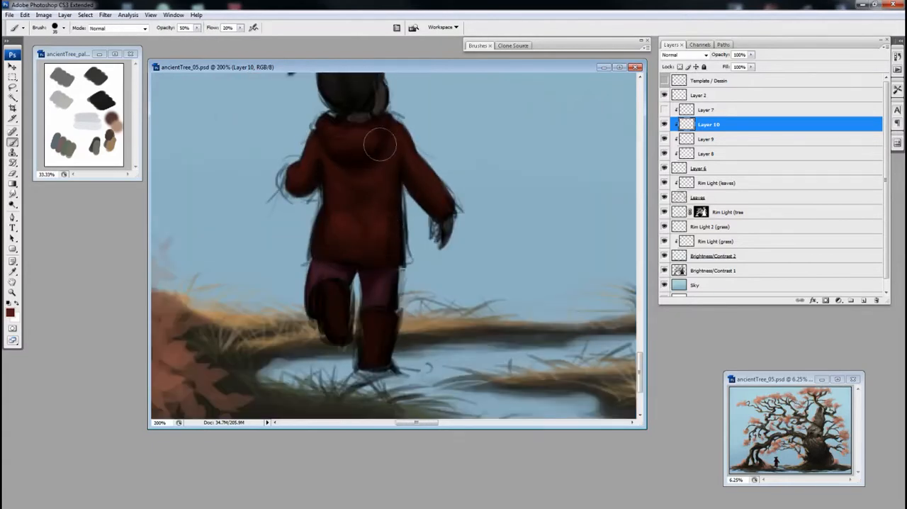
pyautogui.moveTo(379, 329); pyautogui.dragTo(375, 349)
pyautogui.press('e')
pyautogui.press('b')
pyautogui.moveTo(441, 183); pyautogui.dragTo(453, 247)
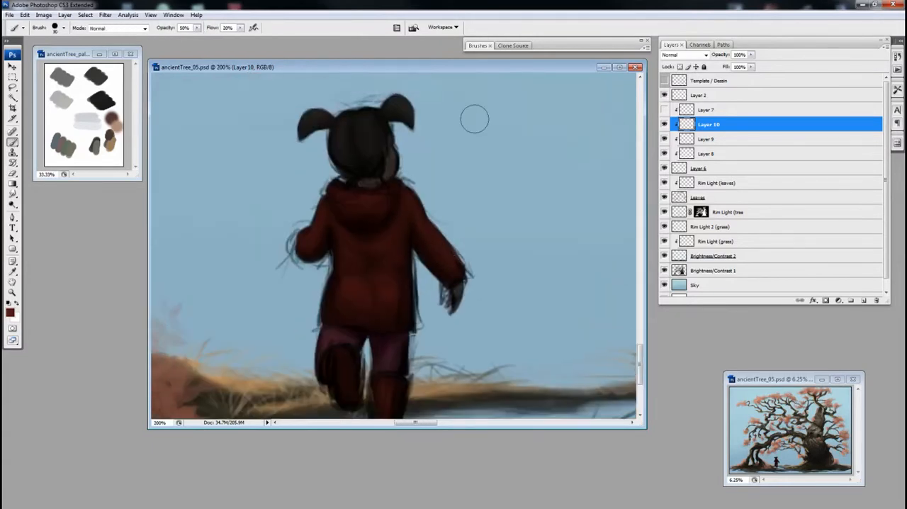
# Step: Choose a muted brown based on the hair colour and begin lightening the child's hair
pyautogui.keyDown('alt'); pyautogui.click(402, 112); pyautogui.keyUp('alt')
pyautogui.click(10, 312)
pyautogui.click(551, 299)
pyautogui.click(462, 273)
pyautogui.click(633, 183)
pyautogui.keyDown('ctrl'); pyautogui.click(378, 134); pyautogui.keyUp('ctrl')
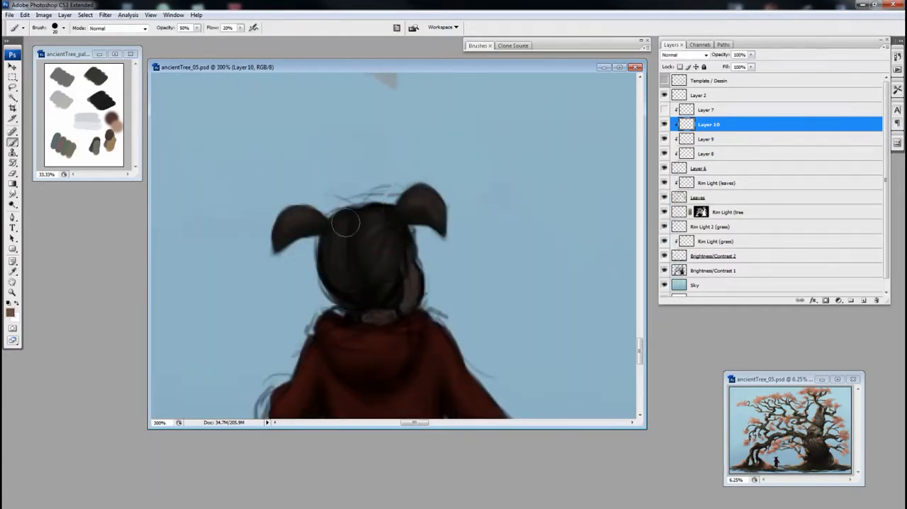
# Step: Refine the hair highlights with brush and eraser, setting the brush opacity to 30% and enlarging the brush
pyautogui.press('e')
pyautogui.press('b')
pyautogui.press('e')
pyautogui.press('b')
pyautogui.press('3')
pyautogui.press(']')
pyautogui.press(']')
pyautogui.press(']')
# Step: Touch up the head and hair while toggling the Layer 2 sketch lines for comparison
pyautogui.click(664, 95)
pyautogui.click(664, 95)
pyautogui.click(664, 95)
pyautogui.moveTo(493, 245); pyautogui.dragTo(529, 183)
pyautogui.keyDown('alt'); pyautogui.click(443, 245); pyautogui.keyUp('alt')
pyautogui.keyDown('ctrl'); pyautogui.click(400, 244); pyautogui.keyUp('ctrl')
pyautogui.click(664, 95)
pyautogui.keyDown('alt'); pyautogui.click(439, 245); pyautogui.keyUp('alt')
pyautogui.keyDown('ctrl'); pyautogui.click(398, 248); pyautogui.keyUp('ctrl')
pyautogui.moveTo(397, 283); pyautogui.dragTo(451, 107)
# Step: Add a clipped layer above Layer 10, choose a new colour and paint the coat with a smaller brush
pyautogui.click(864, 300)
pyautogui.click(10, 312)
pyautogui.click(517, 295)
pyautogui.click(634, 183)
pyautogui.press('[')
pyautogui.press('[')
pyautogui.press('[')
pyautogui.moveTo(397, 312)
pyautogui.mouseDown()
pyautogui.moveTo(421, 274)
pyautogui.moveTo(374, 261)
pyautogui.mouseUp()
pyautogui.moveTo(395, 198); pyautogui.dragTo(347, 336)
# Step: Pick a near-black red and paint subtle dark folds across the back of the coat
pyautogui.click(10, 312)
pyautogui.click(634, 183)
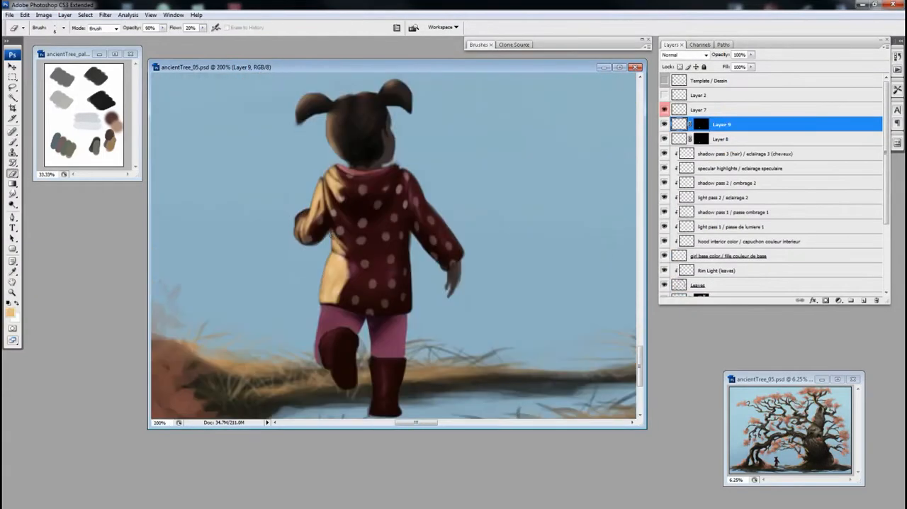
pyautogui.press('b')
pyautogui.moveTo(360, 310); pyautogui.dragTo(379, 262)
pyautogui.hotkey('shift', '7')
pyautogui.moveTo(348, 303); pyautogui.dragTo(351, 318)
pyautogui.press('e')
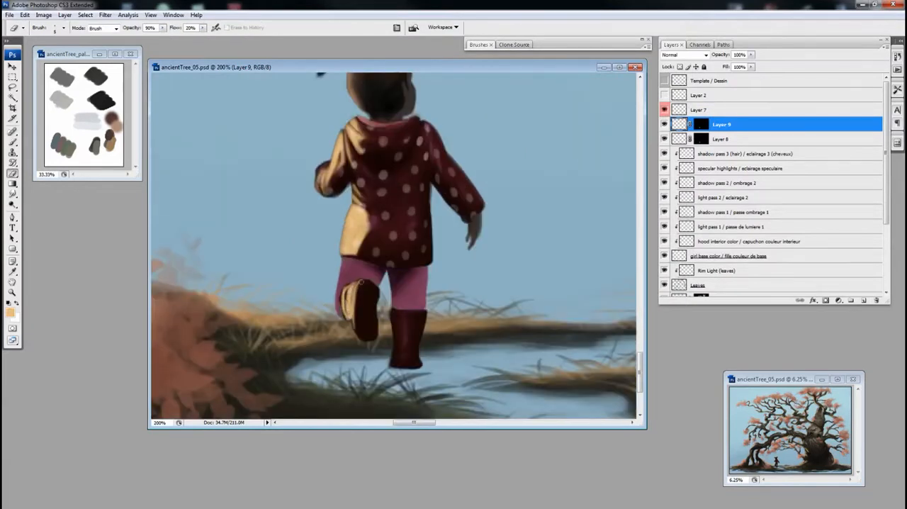
# Step: Paint a cream rim light along the lit edge of the standing boot on Layer 9 and trim it with the eraser
pyautogui.press('h')
pyautogui.moveTo(368, 287); pyautogui.dragTo(412, 198)
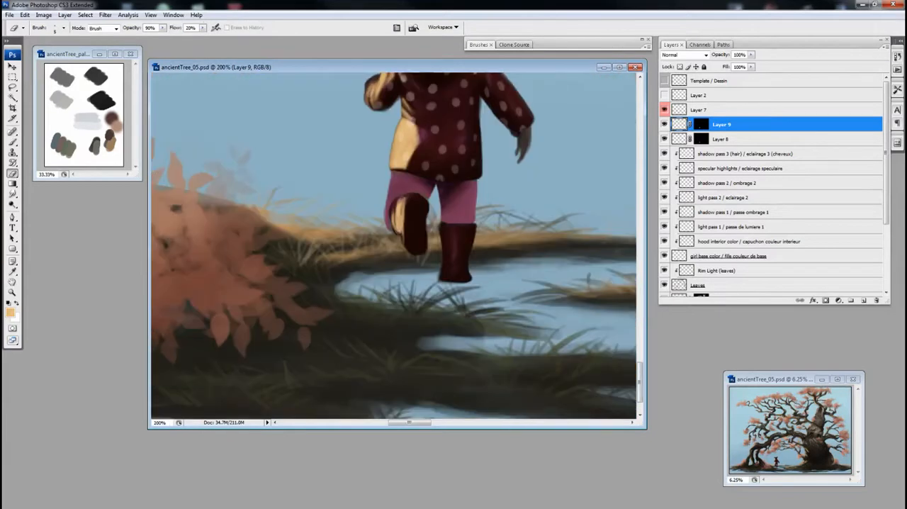
pyautogui.press('b')
pyautogui.moveTo(443, 226)
pyautogui.mouseDown()
pyautogui.moveTo(446, 257)
pyautogui.moveTo(451, 243)
pyautogui.mouseUp()
pyautogui.press('e')
pyautogui.moveTo(452, 263); pyautogui.dragTo(456, 249)
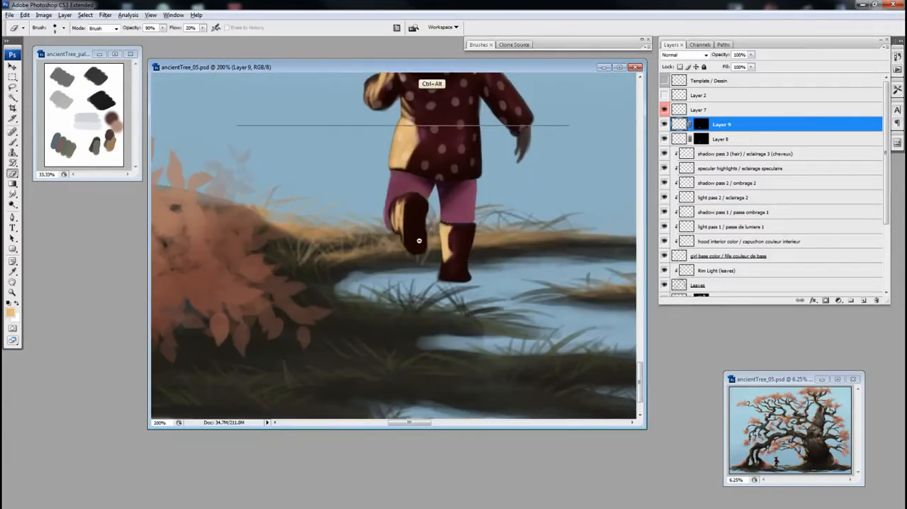
pyautogui.moveTo(413, 219); pyautogui.dragTo(414, 383)
pyautogui.press('b')
pyautogui.press('e')
pyautogui.moveTo(382, 244)
pyautogui.mouseDown()
pyautogui.moveTo(380, 290)
pyautogui.moveTo(463, 320)
pyautogui.mouseUp()
# Step: Adjust Layer 9's rim light with Hue/Saturation, using hue -9, a higher saturation and lightness +40
pyautogui.hotkey('ctrl', '-')
pyautogui.hotkey('ctrl', 'u')
pyautogui.hotkey('ctrl', '-')
pyautogui.press('Escape')
pyautogui.hotkey('ctrl', 'u')
pyautogui.moveTo(767, 137)
pyautogui.mouseDown()
pyautogui.moveTo(798, 139)
pyautogui.moveTo(769, 138)
pyautogui.mouseUp()
pyautogui.moveTo(767, 161); pyautogui.dragTo(784, 162)
pyautogui.moveTo(767, 186); pyautogui.dragTo(788, 186)
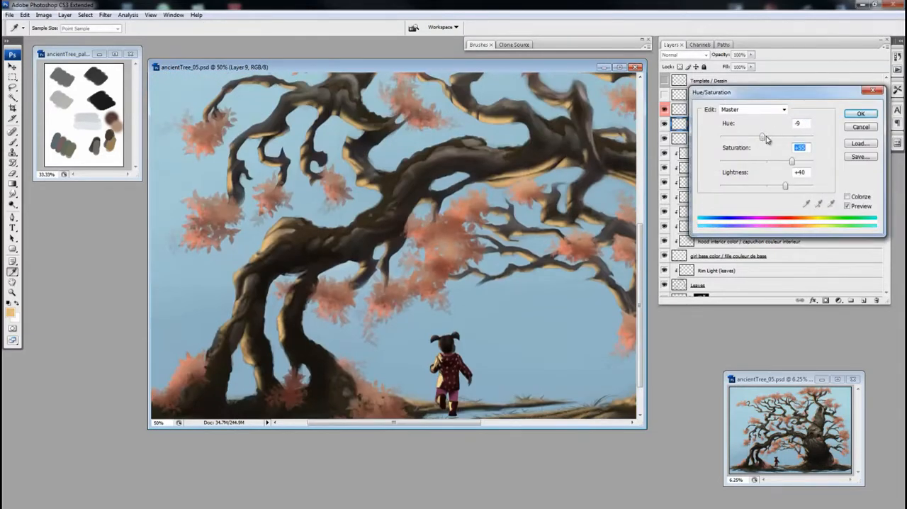
pyautogui.press('Return')
# Step: Add a new layer between Layer 9 and Layer 8 with a layer mask limiting it to the figure
pyautogui.moveTo(479, 404); pyautogui.dragTo(384, 340)
pyautogui.hotkey('ctrl', '+')
pyautogui.hotkey('ctrl', '+')
pyautogui.click(864, 300)
pyautogui.click(744, 139)
pyautogui.click(825, 300)
pyautogui.click(877, 300)
pyautogui.press('Return')
pyautogui.click(700, 124)
pyautogui.moveTo(699, 124); pyautogui.dragTo(701, 146)
pyautogui.click(826, 300)
pyautogui.hotkey('ctrl', '+')
# Step: Choose a light pink and paint a transition tone beside the coat's rim light, erasing the excess
pyautogui.click(10, 313)
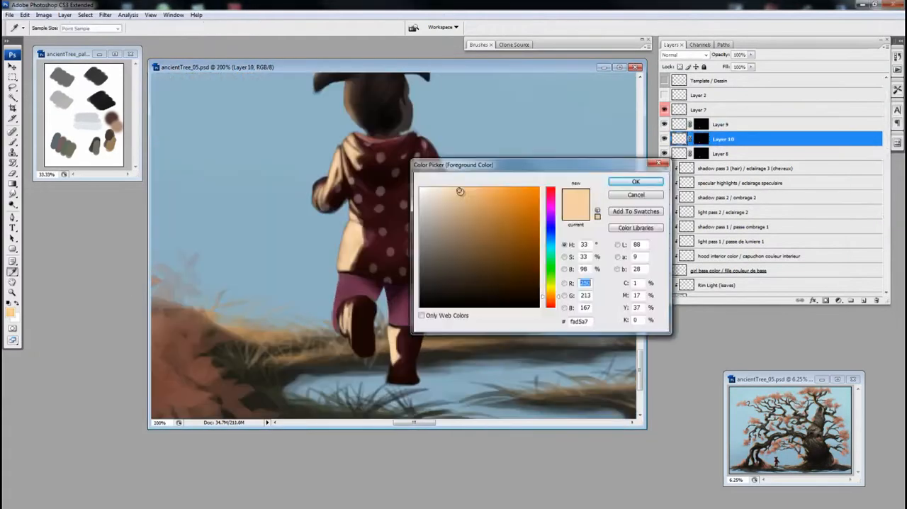
pyautogui.click(551, 204)
pyautogui.press('Return')
pyautogui.press('e')
pyautogui.moveTo(359, 161)
pyautogui.mouseDown()
pyautogui.moveTo(354, 144)
pyautogui.moveTo(345, 186)
pyautogui.mouseUp()
pyautogui.press('b')
pyautogui.press('[')
pyautogui.press('[')
# Step: Recolour Layer 10 with Hue/Saturation, using hue -73, saturation +60 and lightness -43
pyautogui.hotkey('ctrl', '-')
pyautogui.hotkey('ctrl', 'u')
pyautogui.moveTo(767, 138); pyautogui.dragTo(747, 138)
pyautogui.moveTo(766, 162); pyautogui.dragTo(786, 163)
pyautogui.moveTo(767, 186); pyautogui.dragTo(749, 186)
pyautogui.moveTo(749, 138); pyautogui.dragTo(747, 140)
pyautogui.moveTo(749, 186); pyautogui.dragTo(745, 186)
pyautogui.moveTo(747, 138); pyautogui.dragTo(739, 138)
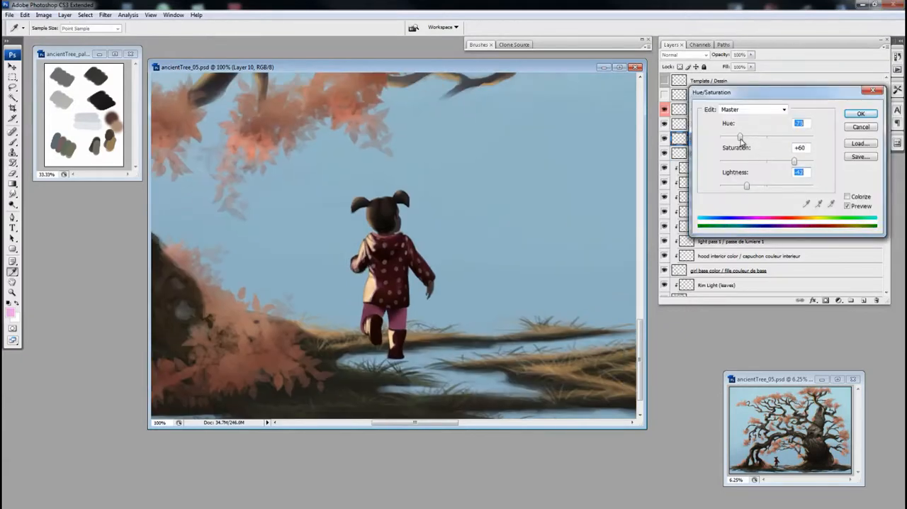
pyautogui.press('Return')
# Step: Select Layer 9 and soften the coat's cream rim light with an enlarged eraser
pyautogui.press('e')
pyautogui.hotkey('ctrl', '-')
pyautogui.hotkey('ctrl', '-')
pyautogui.hotkey('ctrl', '-')
pyautogui.hotkey('ctrl', '+')
pyautogui.hotkey('ctrl', '+')
pyautogui.hotkey('ctrl', '+')
pyautogui.hotkey('ctrl', '+')
pyautogui.click(664, 124)
pyautogui.click(664, 125)
pyautogui.click(722, 124)
pyautogui.press(']')
pyautogui.press(']')
pyautogui.moveTo(390, 212); pyautogui.dragTo(384, 259)
# Step: Hide Layer 10 and keep softening the rim light on the sleeve and boots with a larger eraser
pyautogui.click(664, 140)
pyautogui.moveTo(368, 170); pyautogui.dragTo(353, 197)
pyautogui.moveTo(431, 323); pyautogui.dragTo(434, 275)
pyautogui.press(']')
pyautogui.press(']')
pyautogui.press(']')
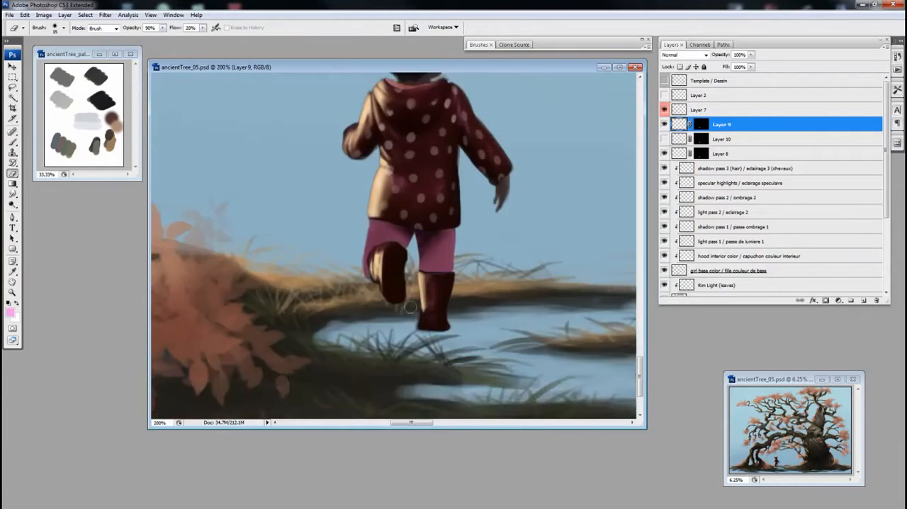
# Step: Raise the lightness of Layer 8 with Hue/Saturation
pyautogui.hotkey('ctrl', '-')
pyautogui.hotkey('ctrl', '-')
pyautogui.hotkey('ctrl', '+')
pyautogui.click(721, 153)
pyautogui.hotkey('ctrl', 'u')
pyautogui.moveTo(765, 189); pyautogui.dragTo(777, 189)
pyautogui.press('Return')
# Step: Replace the masked Layer 8 with an unmasked version and raise its saturation, toggling its visibility to compare
pyautogui.hotkey('ctrl', 'j')
pyautogui.moveTo(714, 154); pyautogui.dragTo(713, 174)
pyautogui.press('Delete')
pyautogui.hotkey('ctrl', 'u')
pyautogui.moveTo(766, 161); pyautogui.dragTo(778, 162)
pyautogui.press('Return')
pyautogui.press('b')
pyautogui.keyDown('alt'); pyautogui.click(664, 153); pyautogui.keyUp('alt')
pyautogui.keyDown('alt'); pyautogui.click(665, 154); pyautogui.keyUp('alt')
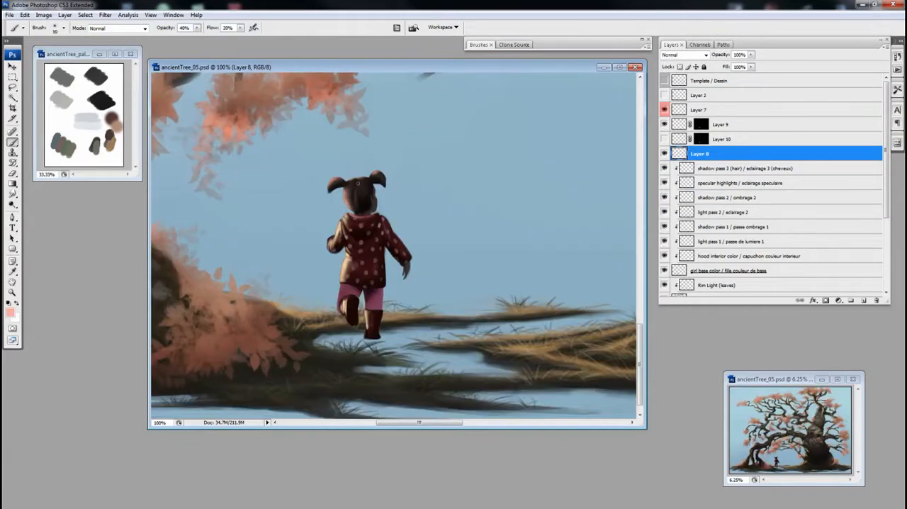
pyautogui.press('e')
pyautogui.hotkey('ctrl', '-')
pyautogui.hotkey('ctrl', '-')
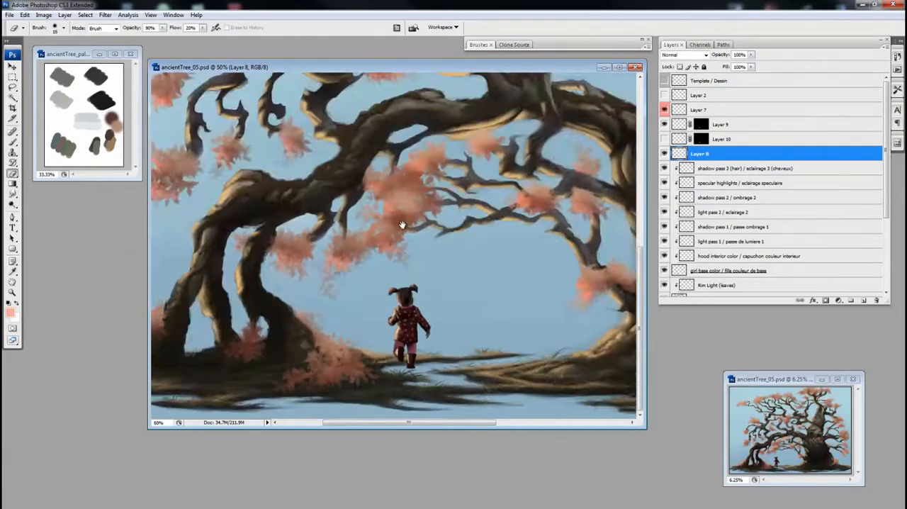
# Step: Add a masked layer above Layer 8, choose a dusty pink and paint lighter tones on the trousers
pyautogui.hotkey('ctrl', '+')
pyautogui.hotkey('ctrl', '+')
pyautogui.hotkey('ctrl', '+')
pyautogui.press('b')
pyautogui.keyDown('alt'); pyautogui.click(376, 337); pyautogui.keyUp('alt')
pyautogui.click(863, 300)
pyautogui.keyDown('alt'); pyautogui.click(826, 300); pyautogui.keyUp('alt')
pyautogui.click(11, 313)
pyautogui.press('Return')
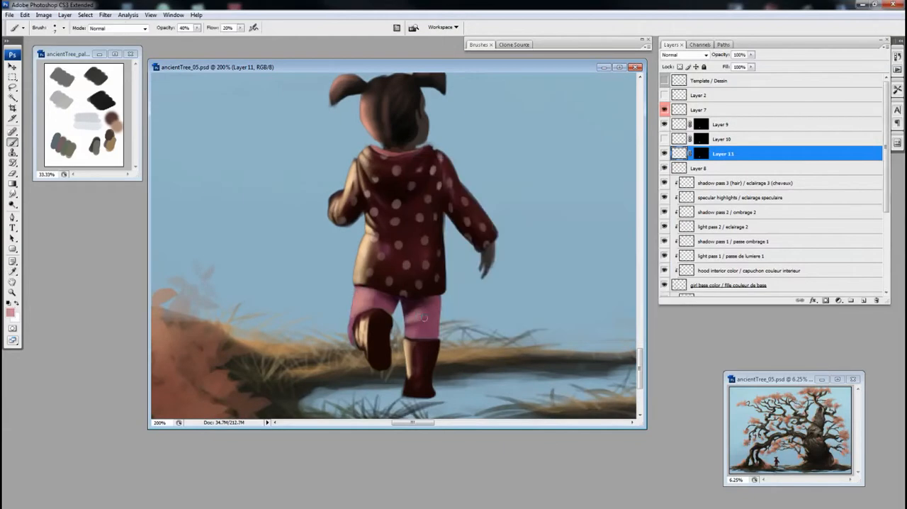
pyautogui.press('e')
# Step: Fine-tune the hue and saturation of the trouser highlights on Layer 11 and check them against the whole painting
pyautogui.press('i')
pyautogui.hotkey('ctrl', '-')
pyautogui.hotkey('ctrl', 'u')
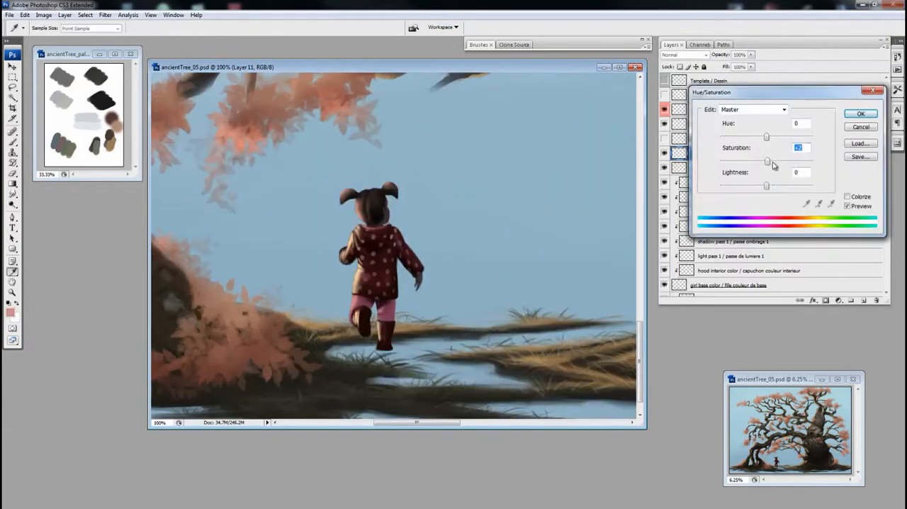
pyautogui.moveTo(759, 140); pyautogui.dragTo(764, 139)
pyautogui.hotkey('ctrl', '-')
pyautogui.hotkey('ctrl', '-')
pyautogui.click(864, 112)
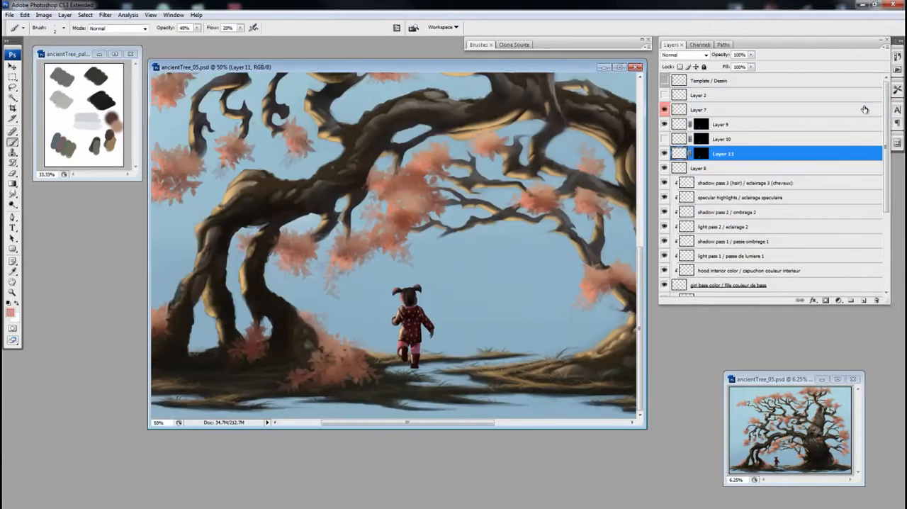
# Step: Show Layer 10 again and clear all of its painted content
pyautogui.keyDown('ctrl'); pyautogui.click(431, 324); pyautogui.keyUp('ctrl')
pyautogui.moveTo(433, 324); pyautogui.dragTo(459, 368)
pyautogui.hotkey('ctrl', '-')
pyautogui.hotkey('ctrl', '-')
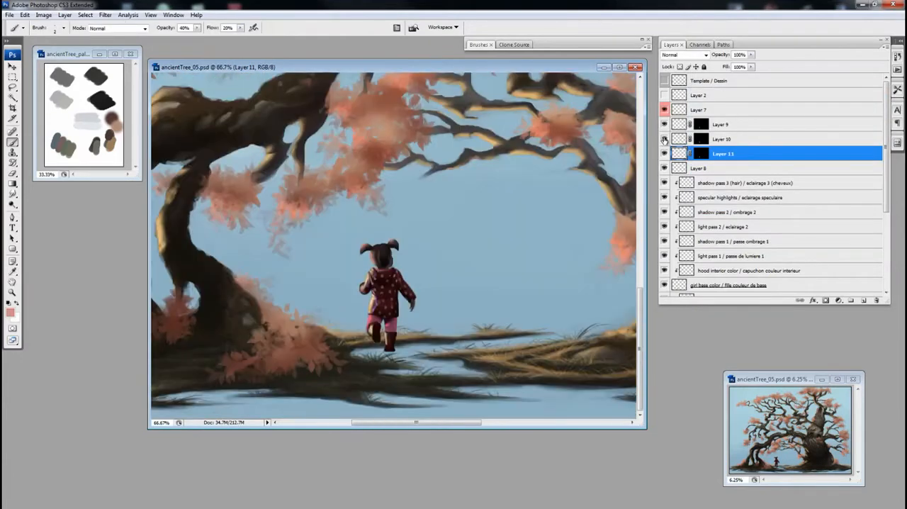
pyautogui.click(664, 139)
pyautogui.click(679, 141)
pyautogui.hotkey('ctrl', 'a')
pyautogui.press('Delete')
# Step: Paint a purple transition tone along the coat's rim light on Layer 10 with an enlarged brush
pyautogui.moveTo(426, 200); pyautogui.dragTo(347, 337)
pyautogui.press(']')
pyautogui.press(']')
pyautogui.press(']')
pyautogui.press(']')
pyautogui.press(']')
pyautogui.press(']')
pyautogui.press(']')
pyautogui.press(']')
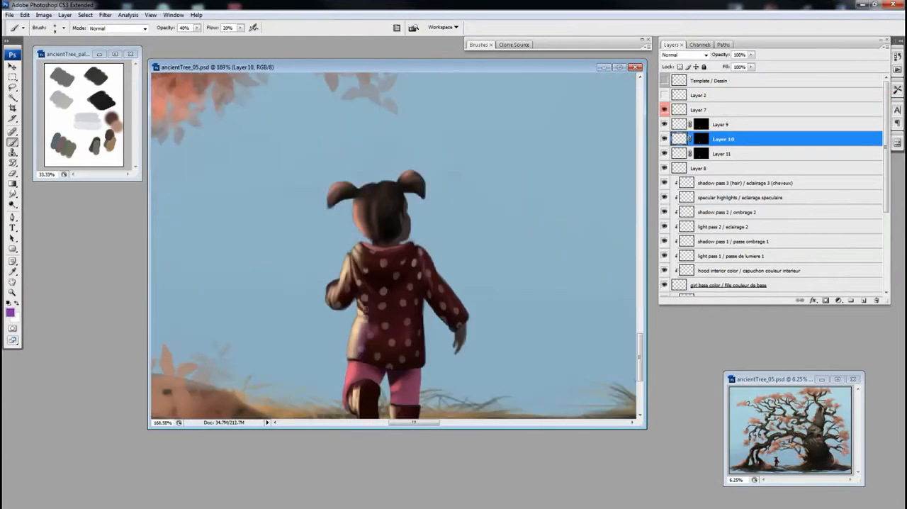
pyautogui.hotkey('ctrl', '-')
pyautogui.hotkey('ctrl', '-')
pyautogui.hotkey('ctrl', '-')
pyautogui.hotkey('ctrl', '-')
pyautogui.hotkey('ctrl', '-')
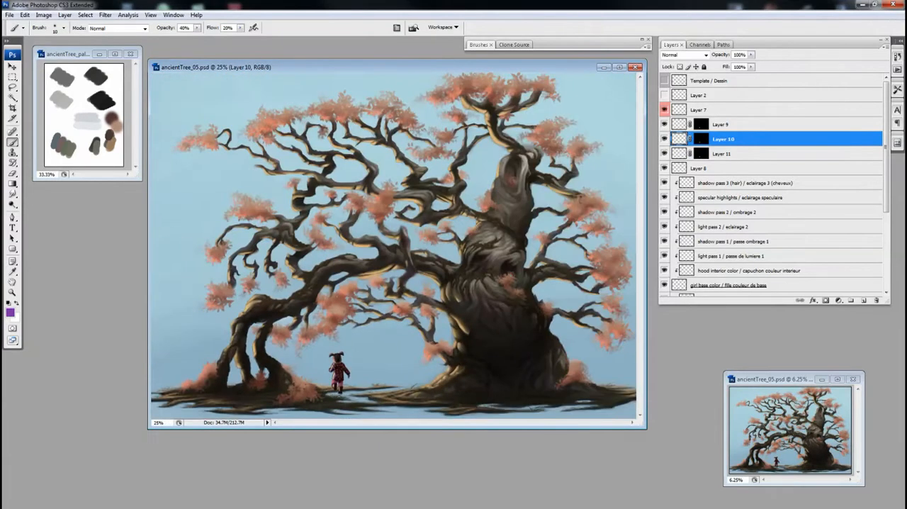
# Step: Delete Layer 10 and shift the hue of the coat's rim light on Layer 9 to a lower value
pyautogui.click(664, 139)
pyautogui.moveTo(723, 139); pyautogui.dragTo(877, 300)
pyautogui.hotkey('ctrl', '+')
pyautogui.click(679, 124)
pyautogui.hotkey('ctrl', 'u')
pyautogui.moveTo(766, 137); pyautogui.dragTo(756, 140)
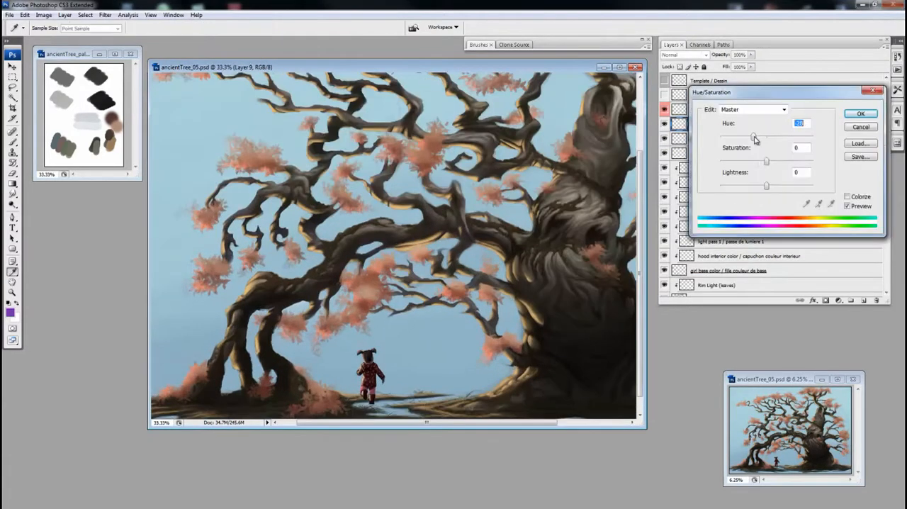
pyautogui.press('Return')
pyautogui.press('b')
# Step: Merge the child's tone layers beneath Layer 9 and slightly lower the lightness of the merged layer
pyautogui.keyDown('shift'); pyautogui.click(678, 156); pyautogui.keyUp('shift')
pyautogui.hotkey('ctrl', 'e')
pyautogui.hotkey('ctrl', 'u')
pyautogui.moveTo(765, 187); pyautogui.dragTo(756, 187)
pyautogui.press('Return')
pyautogui.moveTo(397, 283); pyautogui.dragTo(408, 265)
# Step: Compare the child with and without the light layers and merge them into a single Layer 9
pyautogui.click(664, 124)
pyautogui.click(664, 140)
pyautogui.click(664, 154)
pyautogui.moveTo(664, 153); pyautogui.dragTo(664, 125)
pyautogui.keyDown('shift'); pyautogui.click(709, 125); pyautogui.keyUp('shift')
pyautogui.hotkey('ctrl', 'e')
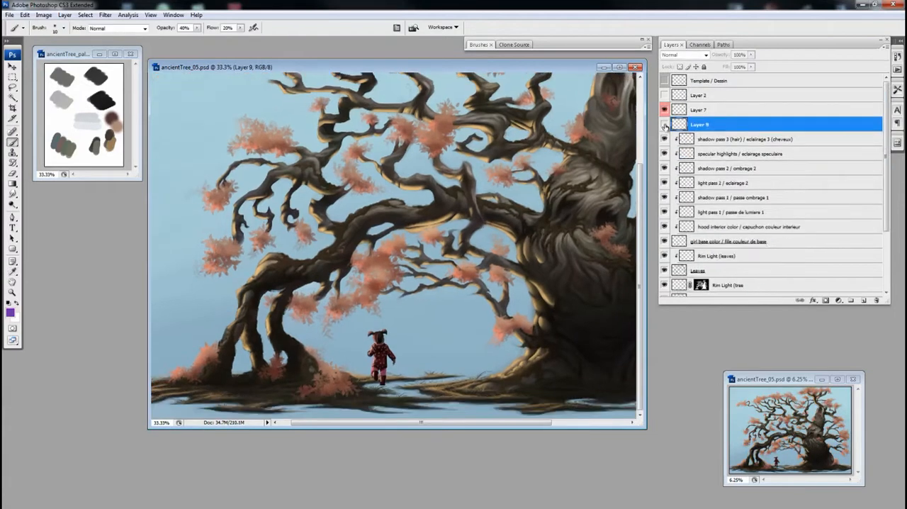
# Step: Duplicate Layer 7 and place the copy beneath it in Screen mode with its opacity reduced to about 71%
pyautogui.press('e')
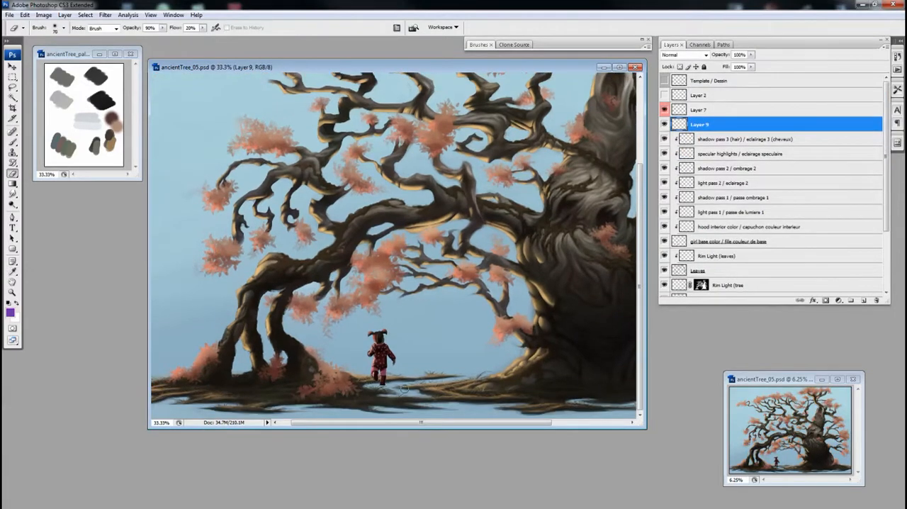
pyautogui.click(681, 111)
pyautogui.hotkey('ctrl', '+')
pyautogui.hotkey('ctrl', '+')
pyautogui.hotkey('ctrl', 'j')
pyautogui.hotkey('ctrl', '[')
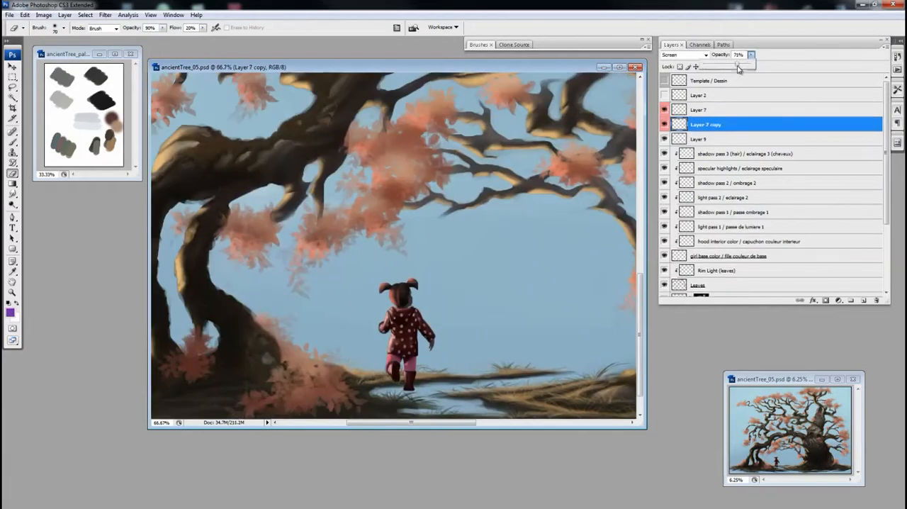
# Step: Merge Layer 7 with its copy and make Layer 9 the active layer
pyautogui.hotkey('ctrl', '-')
pyautogui.hotkey('ctrl', '-')
pyautogui.hotkey('ctrl', '-')
pyautogui.keyDown('shift'); pyautogui.click(680, 111); pyautogui.keyUp('shift')
pyautogui.hotkey('ctrl', 'e')
pyautogui.hotkey('ctrl', '+')
pyautogui.hotkey('alt', '[')
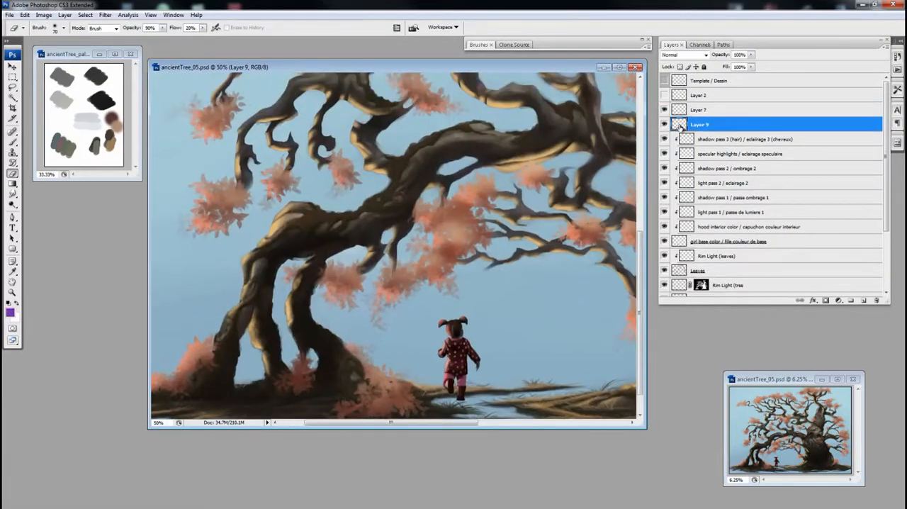
# Step: Merge the child's layers from shadow pass 3 (hair) down to girl base color into one layer
pyautogui.hotkey('ctrl', '+')
pyautogui.hotkey('ctrl', '+')
pyautogui.hotkey('ctrl', '+')
pyautogui.press('b')
pyautogui.hotkey('alt', '[')
pyautogui.hotkey('ctrl', '-')
pyautogui.hotkey('ctrl', '-')
pyautogui.click(681, 125)
pyautogui.click(687, 139)
pyautogui.keyDown('shift'); pyautogui.click(680, 242); pyautogui.keyUp('shift')
pyautogui.hotkey('ctrl', 'e')
# Step: Rename Layer 9 as "girl rim light / fille lumiere contour"
pyautogui.keyDown('alt'); pyautogui.click(691, 147); pyautogui.keyUp('alt')
pyautogui.doubleClick(698, 125)
pyautogui.write('girl rim light / fille lumiere contour')
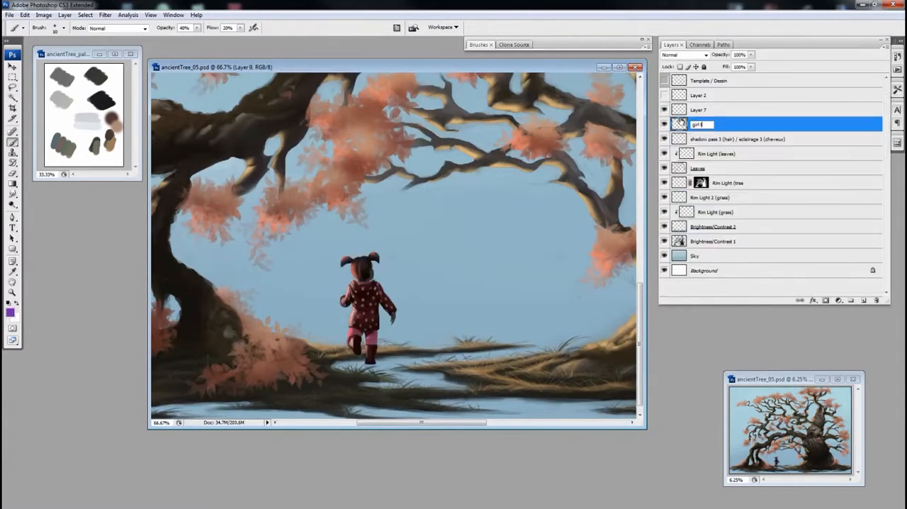
pyautogui.press('Return')
# Step: Examine the child against the whole painting at several magnifications
pyautogui.moveTo(404, 304); pyautogui.dragTo(522, 296)
pyautogui.hotkey('ctrl', '-')
pyautogui.hotkey('ctrl', '-')
pyautogui.hotkey('ctrl', '-')
pyautogui.hotkey('ctrl', '+')
pyautogui.hotkey('ctrl', '+')
pyautogui.moveTo(482, 333)
pyautogui.mouseDown()
pyautogui.moveTo(605, 205)
pyautogui.moveTo(507, 328)
pyautogui.mouseUp()
pyautogui.hotkey('ctrl', '+')
pyautogui.hotkey('ctrl', '+')
# Step: Select an area of the child and apply a free transform to it on the girl rim light layer
pyautogui.click(85, 15)
pyautogui.click(49, 166)
pyautogui.click(496, 166)
pyautogui.click(446, 191)
pyautogui.click(529, 144)
pyautogui.hotkey('ctrl', '-')
pyautogui.hotkey('ctrl', '-')
pyautogui.hotkey('ctrl', 't')
pyautogui.press('Return')
# Step: Free-transform the same area on the merged shadow pass 3 (hair) layer, clear the selection and reactivate the rim light layer
pyautogui.click(682, 141)
pyautogui.hotkey('ctrl', 't')
pyautogui.press('Return')
pyautogui.hotkey('ctrl', 'd')
pyautogui.hotkey('ctrl', '-')
pyautogui.hotkey('ctrl', '-')
pyautogui.hotkey('ctrl', '+')
pyautogui.hotkey('ctrl', '+')
pyautogui.hotkey('alt', ']')
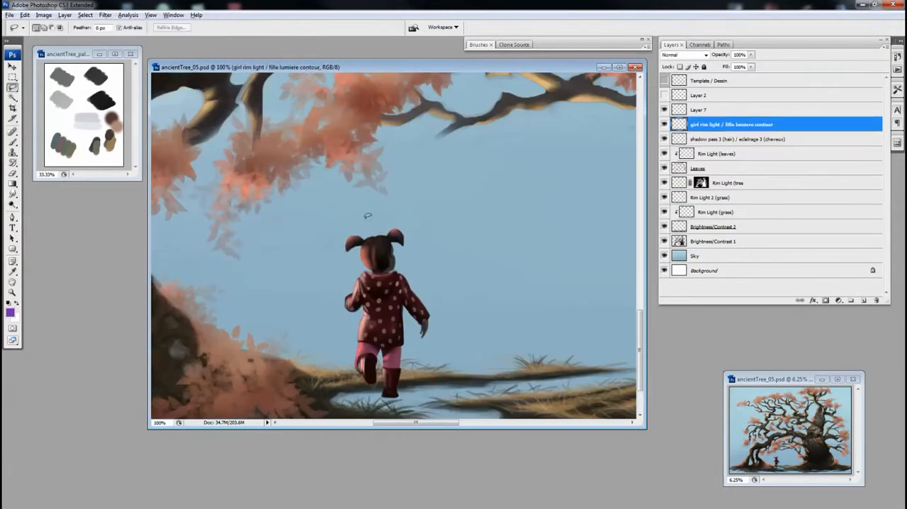
# Step: Restore the last selection, apply a Hue/Saturation adjustment to the girl rim light layer and deselect
pyautogui.hotkey('ctrl', 'shift', 'd')
pyautogui.hotkey('ctrl', 'u')
pyautogui.click(854, 115)
pyautogui.hotkey('ctrl', 'd')
pyautogui.hotkey('ctrl', '-')
pyautogui.hotkey('ctrl', '-')
pyautogui.hotkey('ctrl', '-')
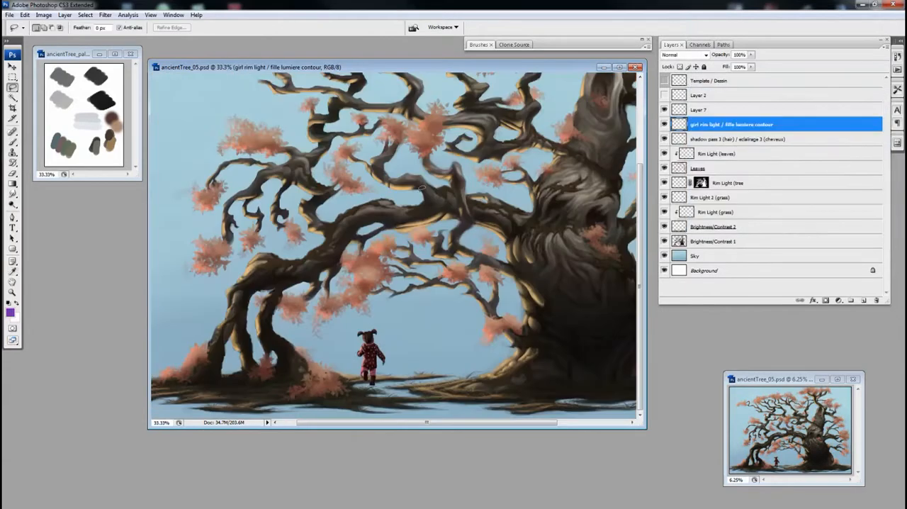
# Step: Rename the merged shadow pass 3 (hair) layer as "girl / fille"
pyautogui.hotkey('ctrl', '+')
pyautogui.hotkey('ctrl', '+')
pyautogui.hotkey('ctrl', '+')
pyautogui.hotkey('ctrl', '+')
pyautogui.press('b')
pyautogui.doubleClick(739, 139)
pyautogui.write('girl / fille')
pyautogui.press('Return')
# Step: Add a masked Layer 8 above the girl / fille layer and choose a dark reddish brown as painting colour
pyautogui.click(863, 300)
pyautogui.keyDown('ctrl'); pyautogui.click(679, 154); pyautogui.keyUp('ctrl')
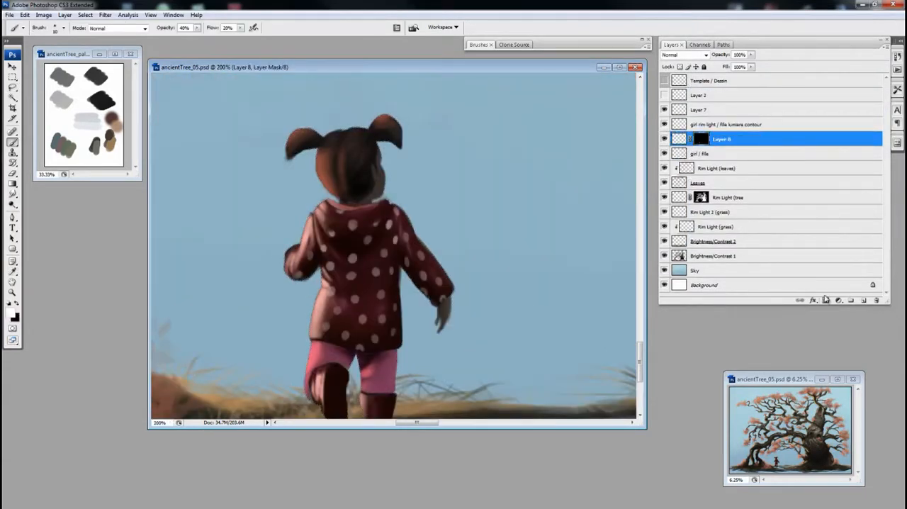
pyautogui.click(826, 301)
pyautogui.hotkey('ctrl', '+')
pyautogui.keyDown('alt'); pyautogui.click(415, 229); pyautogui.keyUp('alt')
pyautogui.click(10, 313)
pyautogui.press('Return')
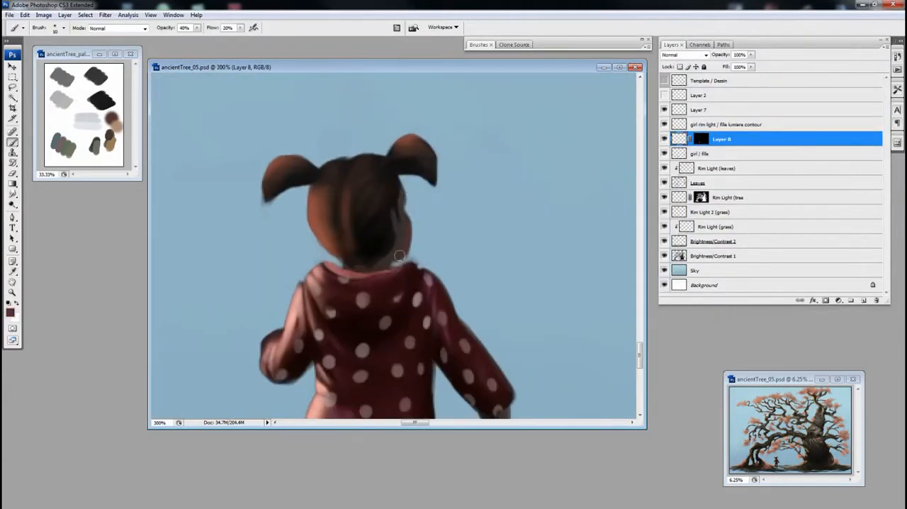
# Step: Paint the reddish skin tone on the child's face and hand at 60% brush opacity, refining it with a smaller eraser
pyautogui.hotkey('ctrl', '-')
pyautogui.moveTo(419, 253); pyautogui.dragTo(440, 158)
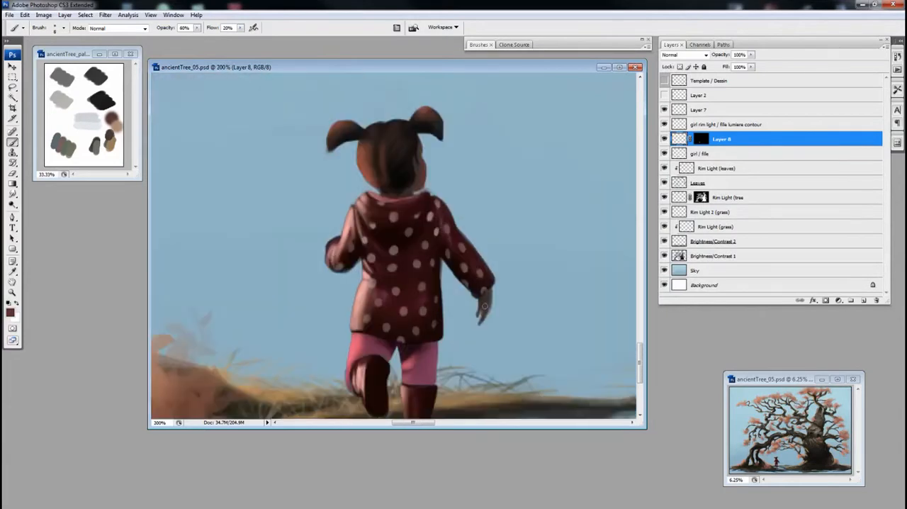
pyautogui.press('e')
pyautogui.press('[')
pyautogui.press('[')
pyautogui.press('[')
pyautogui.press('b')
# Step: Raise the saturation and lightness of Layer 8's skin tones, lower the hue slightly and compare the result
pyautogui.hotkey('ctrl', 'u')
pyautogui.moveTo(768, 161); pyautogui.dragTo(778, 161)
pyautogui.moveTo(767, 187); pyautogui.dragTo(771, 188)
pyautogui.moveTo(767, 139); pyautogui.dragTo(766, 139)
pyautogui.press('Return')
pyautogui.keyDown('alt'); pyautogui.click(665, 139); pyautogui.keyUp('alt')
pyautogui.keyDown('alt'); pyautogui.click(664, 139); pyautogui.keyUp('alt')
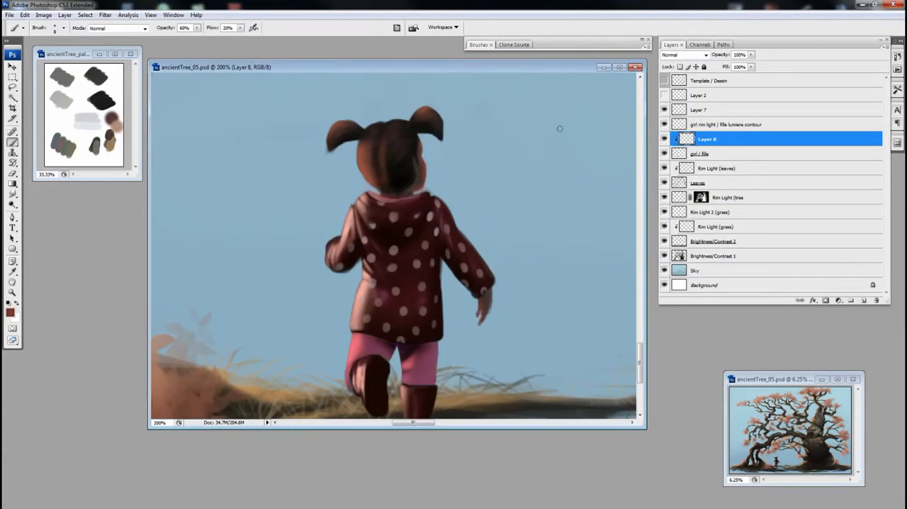
# Step: Add a new layer clipped above Layer 8 and choose the pale cream colour fff1e5
pyautogui.press('e')
pyautogui.press('b')
pyautogui.hotkey('ctrl', '+')
pyautogui.click(863, 301)
pyautogui.hotkey('ctrl', 'alt', 'g')
pyautogui.moveTo(411, 284); pyautogui.dragTo(381, 168)
pyautogui.click(10, 313)
pyautogui.click(425, 192)
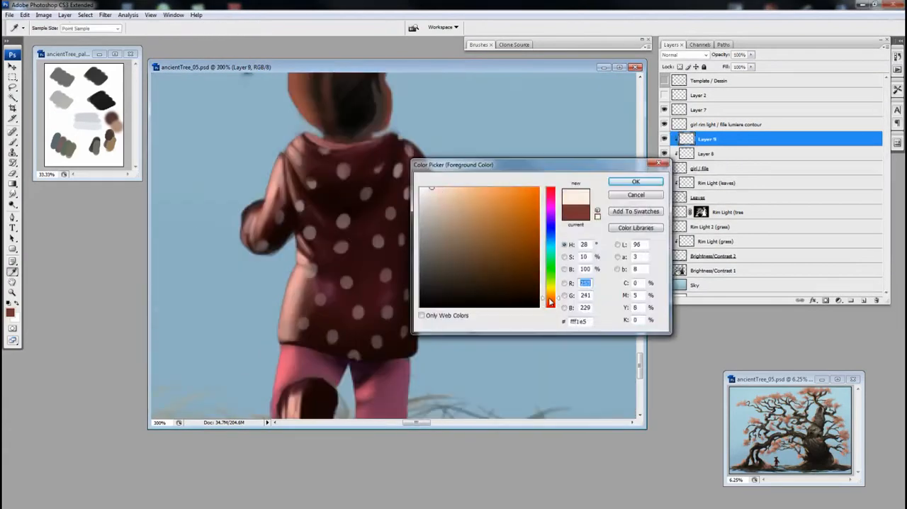
pyautogui.press('Return')
# Step: Paint the cream rim light on the child's skin on Layer 9 and adjust the layer's Hue/Saturation settings
pyautogui.moveTo(366, 251); pyautogui.dragTo(385, 287)
pyautogui.press('e')
pyautogui.hotkey('ctrl', '-')
pyautogui.hotkey('ctrl', '-')
pyautogui.hotkey('ctrl', 'u')
pyautogui.moveTo(766, 163)
pyautogui.mouseDown()
pyautogui.moveTo(785, 163)
pyautogui.moveTo(774, 187)
pyautogui.mouseUp()
pyautogui.press('Return')
# Step: Apply a Hue/Saturation adjustment to the skin tones on Layer 8
pyautogui.click(700, 155)
pyautogui.hotkey('ctrl', 'u')
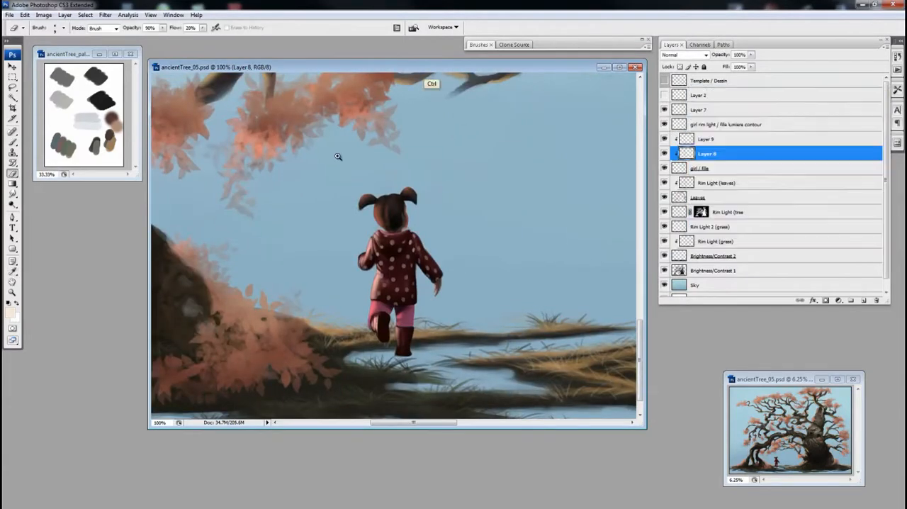
pyautogui.click(861, 114)
# Step: Add a new layer above Layer 9 and sample the child's dark hair colour for painting
pyautogui.moveTo(340, 155); pyautogui.dragTo(476, 292)
pyautogui.click(706, 140)
pyautogui.click(863, 301)
pyautogui.press('b')
pyautogui.keyDown('alt'); pyautogui.click(382, 192); pyautogui.keyUp('alt')
pyautogui.press('F5')
pyautogui.press('F5')
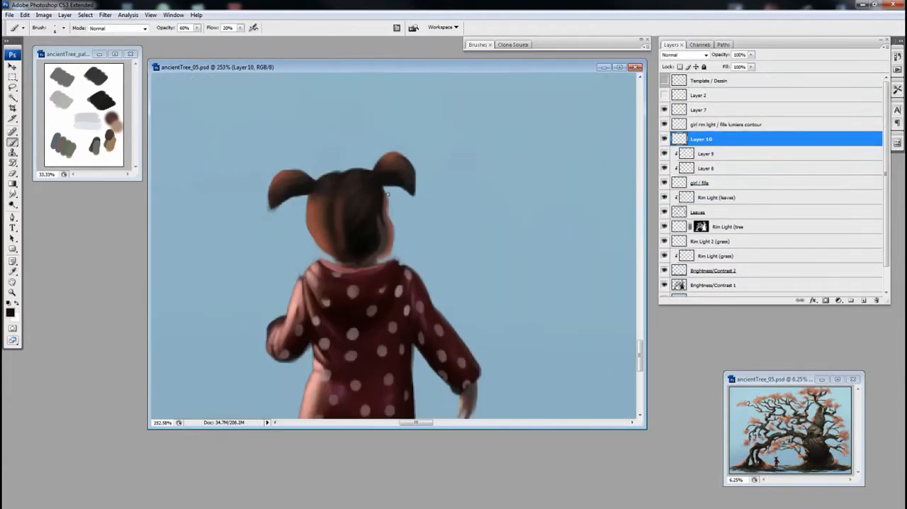
# Step: Paint fine dark hair over the edge of the child's face on Layer 10, alternating brush and eraser
pyautogui.press('e')
pyautogui.press('b')
pyautogui.press('e')
pyautogui.hotkey('ctrl', '-')
pyautogui.moveTo(405, 352)
pyautogui.mouseDown()
pyautogui.moveTo(377, 263)
pyautogui.moveTo(374, 282)
pyautogui.mouseUp()
pyautogui.press('b')
# Step: Erase excess skin rim light around the child's face on Layer 9
pyautogui.click(674, 154)
pyautogui.press('e')
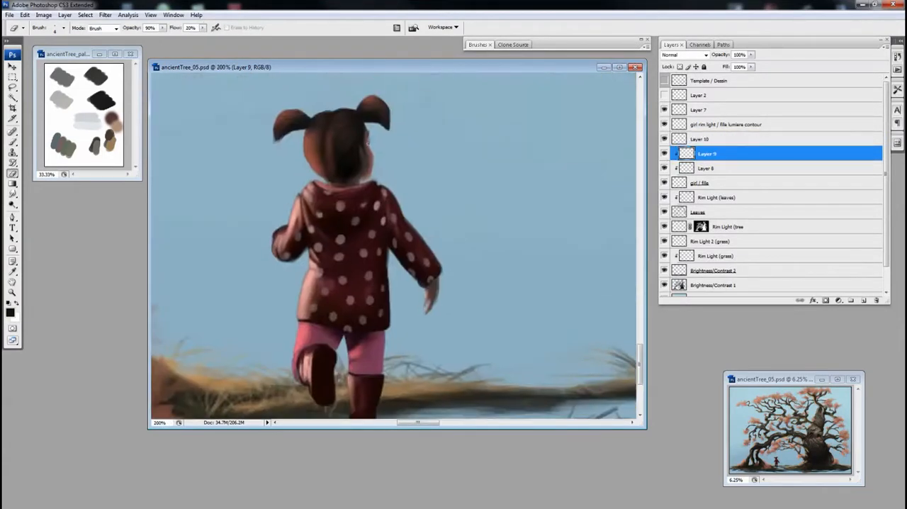
pyautogui.moveTo(376, 135); pyautogui.dragTo(422, 256)
# Step: Rename Layer 8 "girl subsurface scattering / fille dispersion subsurface" and Layer 9 "skin rim light / peau lumiere contour"
pyautogui.doubleClick(706, 167)
pyautogui.write('girl subsurface scattering / fille dispersion subsurface')
pyautogui.hotkey('shift', 'Tab')
pyautogui.write('skin rim light / peau lumiere contour')
pyautogui.press('Return')
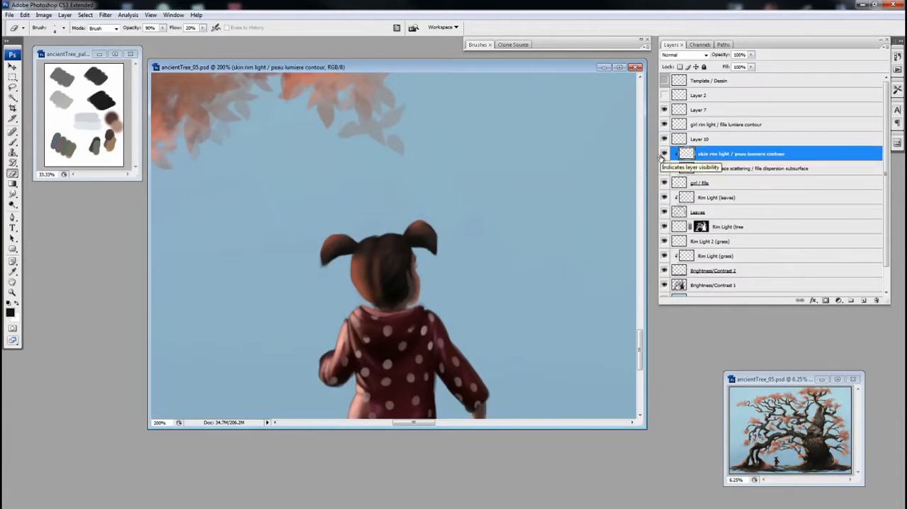
# Step: Refine the hair's rim light on the girl rim light layer with a smaller eraser at 100% opacity and 50% flow
pyautogui.moveTo(361, 267); pyautogui.dragTo(374, 245)
pyautogui.click(709, 125)
pyautogui.click(478, 45)
pyautogui.click(478, 45)
pyautogui.press('[')
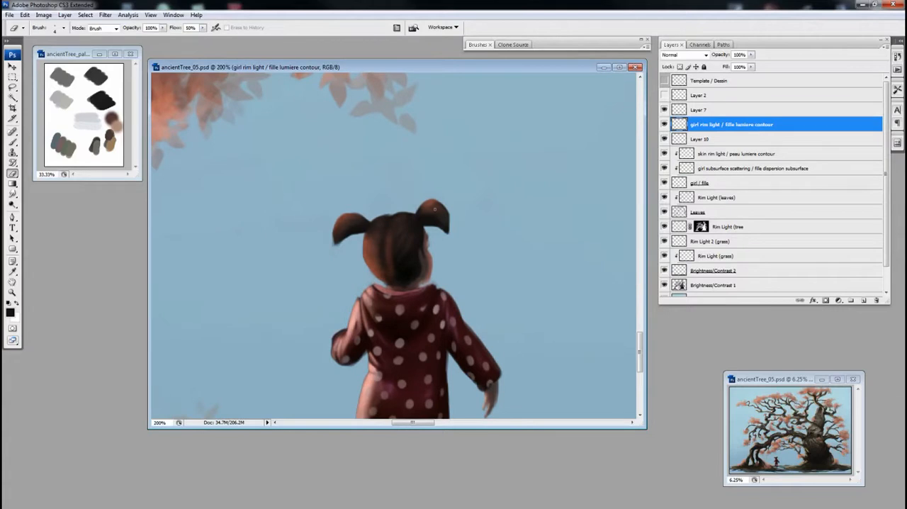
# Step: Add a new layer above the girl rim light and paint fine light grey hair accents at 90% opacity and 40% flow
pyautogui.press('b')
pyautogui.hotkey('ctrl', 'shift', 'n')
pyautogui.press('Return')
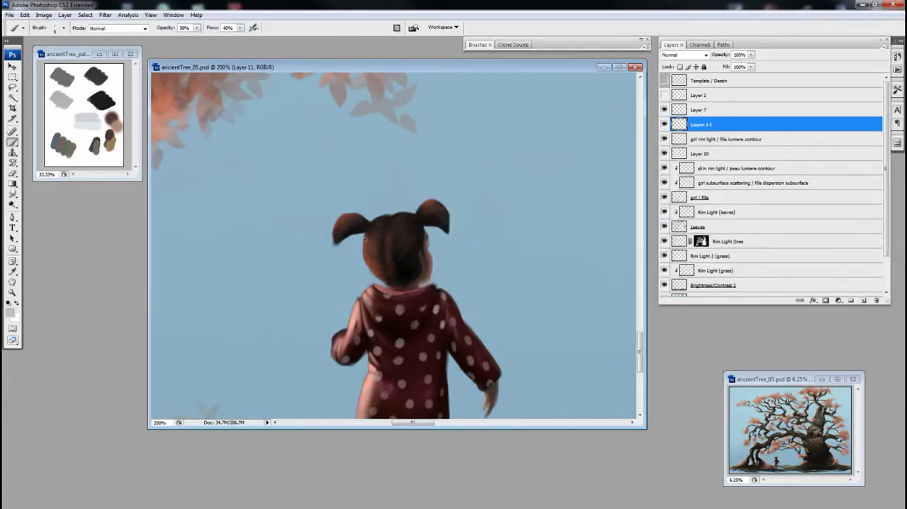
pyautogui.press('e')
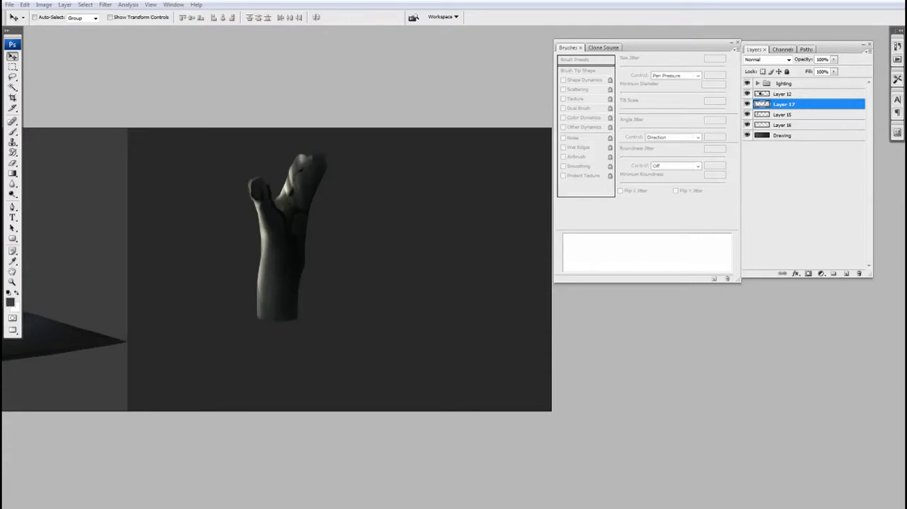
# Step: Check what Layer 17 contributes to the drawing by toggling its visibility
pyautogui.moveTo(419, 260); pyautogui.dragTo(407, 227)
pyautogui.press('b')
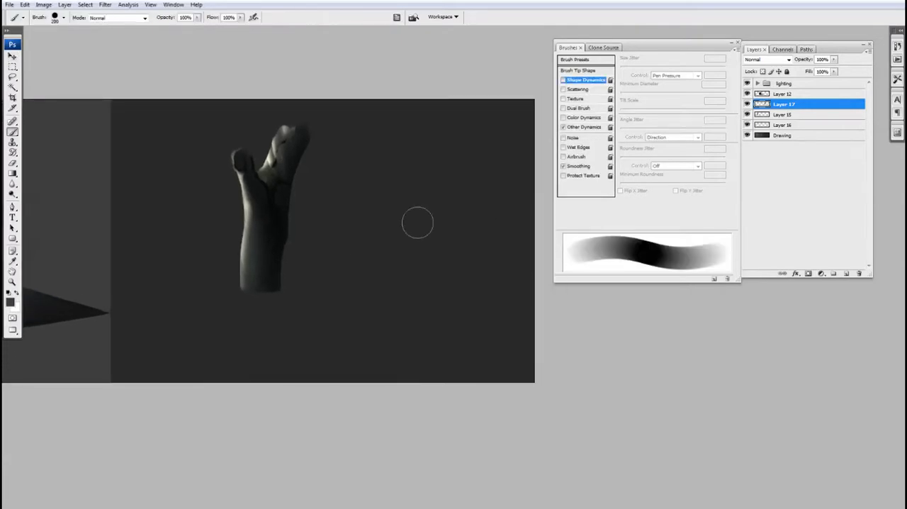
pyautogui.click(747, 104)
pyautogui.click(747, 104)
pyautogui.click(747, 104)
pyautogui.click(747, 104)
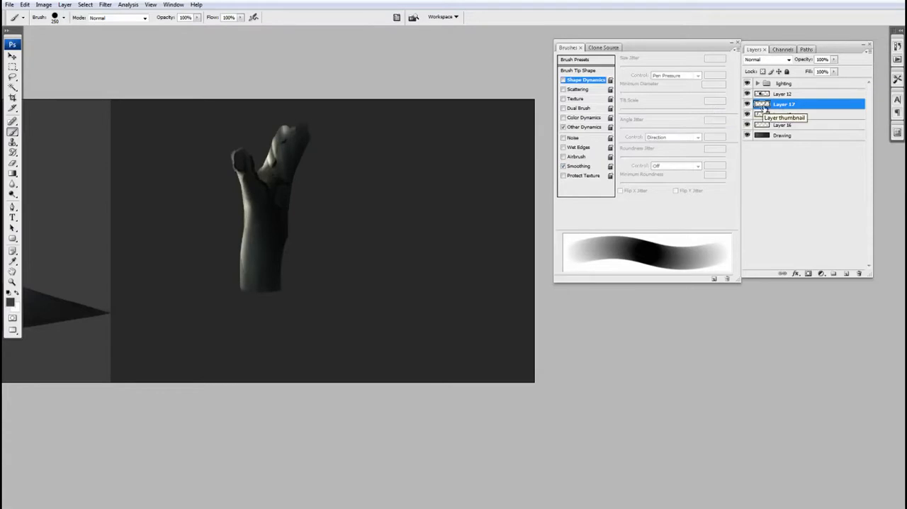
pyautogui.click(748, 104)
pyautogui.click(748, 104)
# Step: Duplicate the trunk's Layer 17, place the copy directly beneath the original, and compare it by toggling visibility
pyautogui.moveTo(708, 47); pyautogui.dragTo(698, 39)
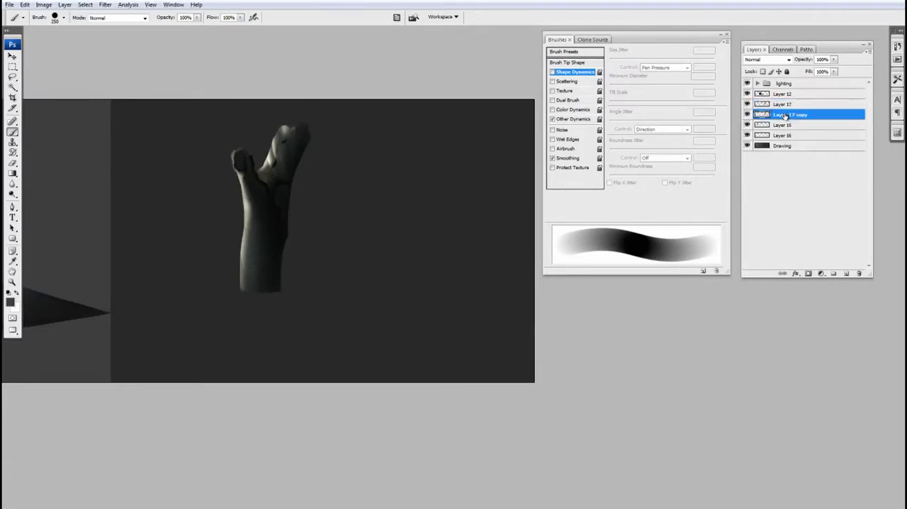
pyautogui.moveTo(767, 107)
pyautogui.keyDown('alt'); pyautogui.mouseDown()
pyautogui.moveTo(767, 94)
pyautogui.moveTo(771, 110)
pyautogui.mouseUp(); pyautogui.keyUp('alt')
pyautogui.hotkey('ctrl', 'z')
pyautogui.click(748, 114)
pyautogui.click(747, 115)
pyautogui.moveTo(457, 175); pyautogui.dragTo(472, 179)
# Step: Flip Layer 17 copy vertically and move it below the trunk's base so it forms a mirrored reflection
pyautogui.click(25, 5)
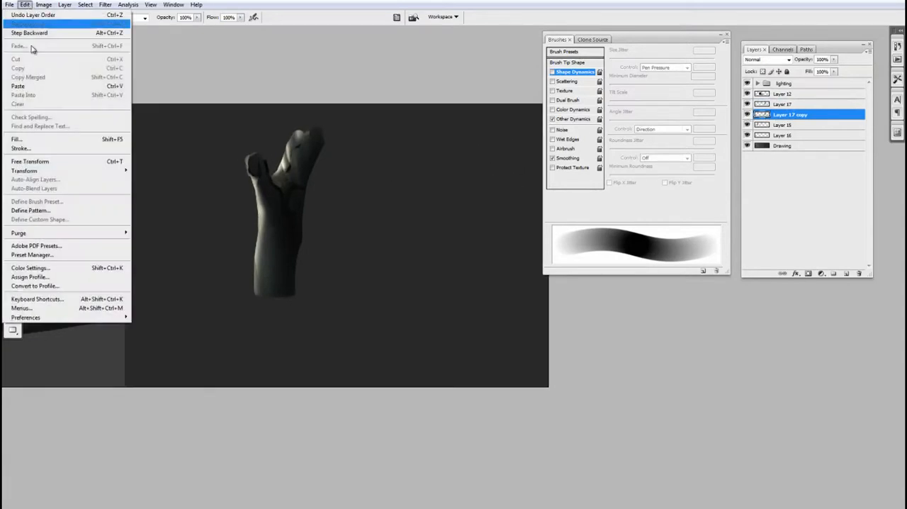
pyautogui.moveTo(46, 173)
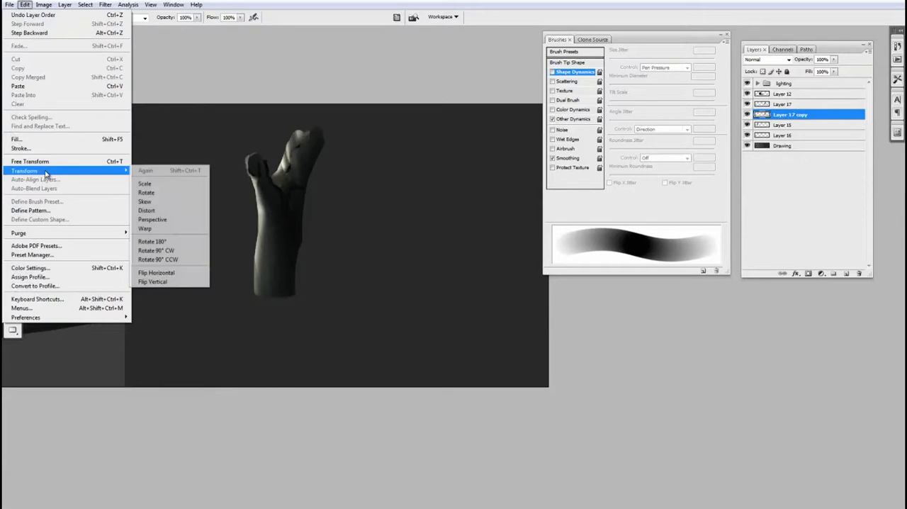
pyautogui.click(170, 281)
pyautogui.press('v')
pyautogui.moveTo(290, 216); pyautogui.dragTo(293, 375)
pyautogui.moveTo(316, 323)
pyautogui.mouseDown()
pyautogui.moveTo(328, 300)
pyautogui.moveTo(327, 319)
pyautogui.mouseUp()
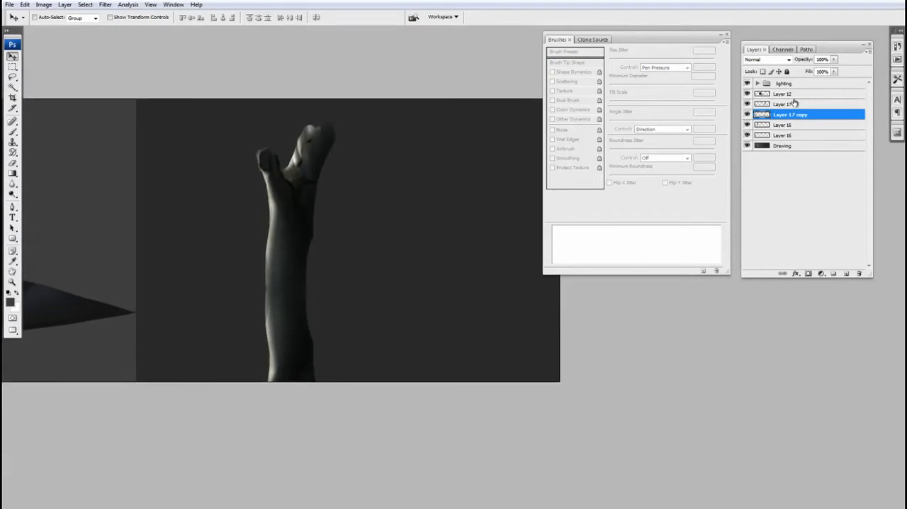
# Step: Lower the reflection layer's opacity to 48%
pyautogui.click(834, 60)
pyautogui.moveTo(833, 68); pyautogui.dragTo(812, 70)
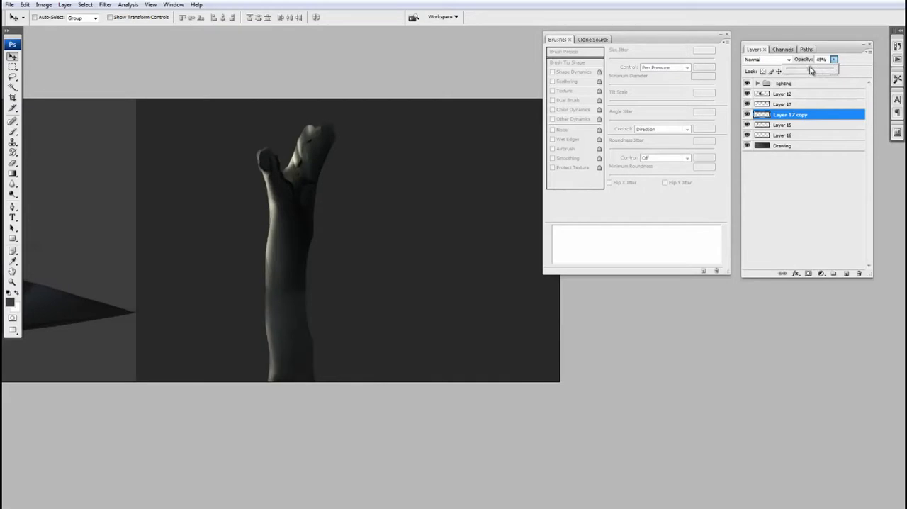
pyautogui.moveTo(439, 255); pyautogui.dragTo(420, 231)
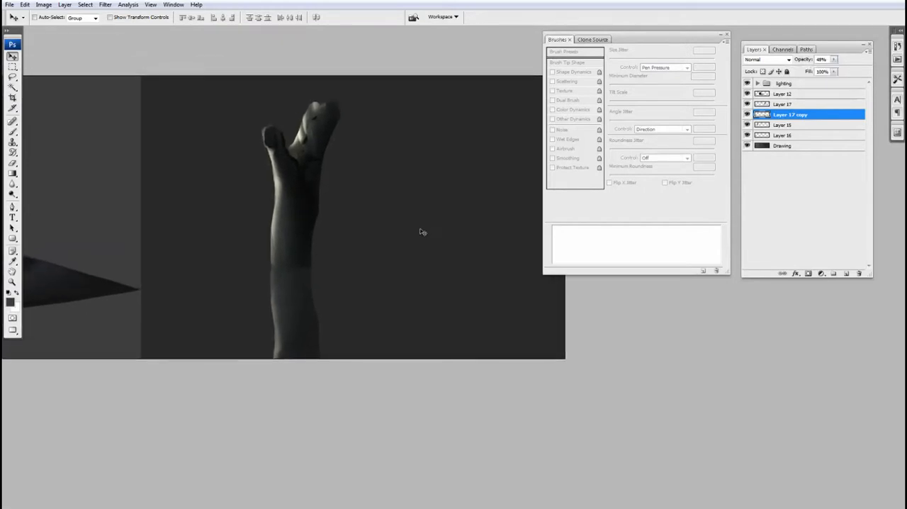
# Step: Distort the upper part of the reflection into a ripple with the Smudge tool at 80% strength and brush size 175
pyautogui.press('b')
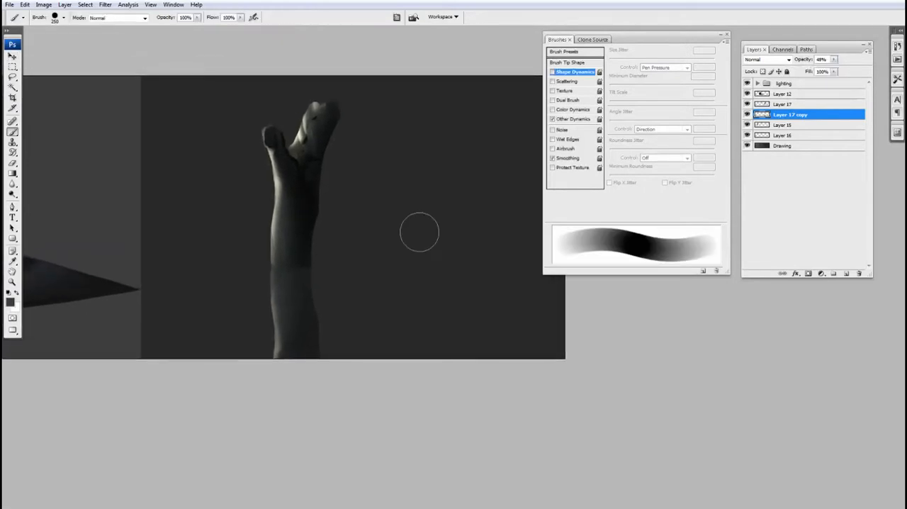
pyautogui.click(12, 184)
pyautogui.rightClick(12, 186)
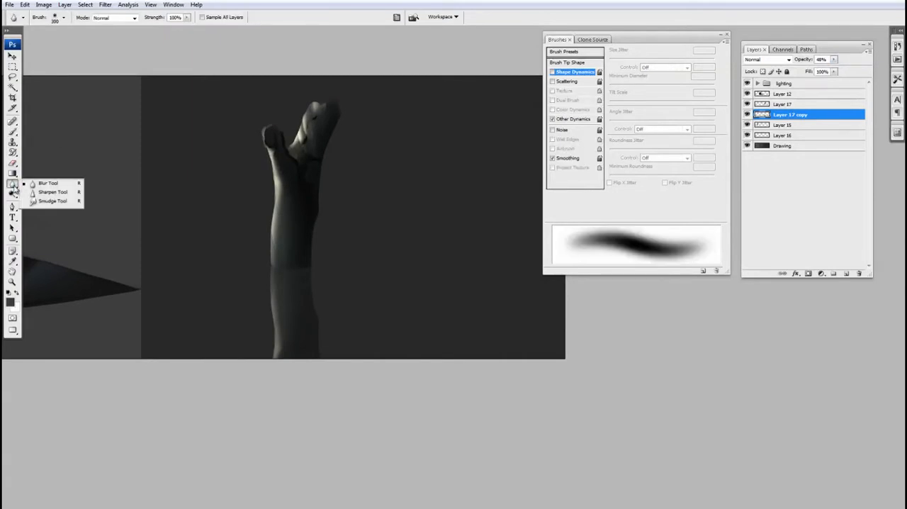
pyautogui.click(51, 201)
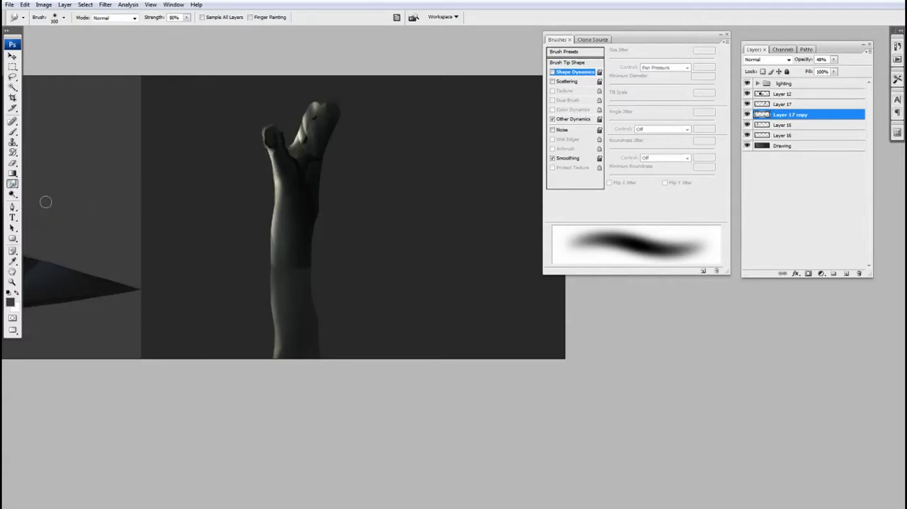
pyautogui.press('b')
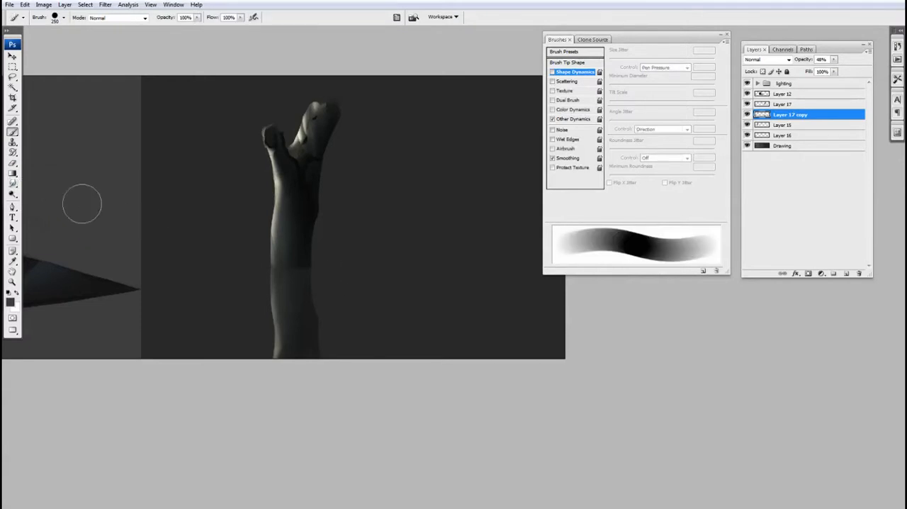
pyautogui.click(13, 186)
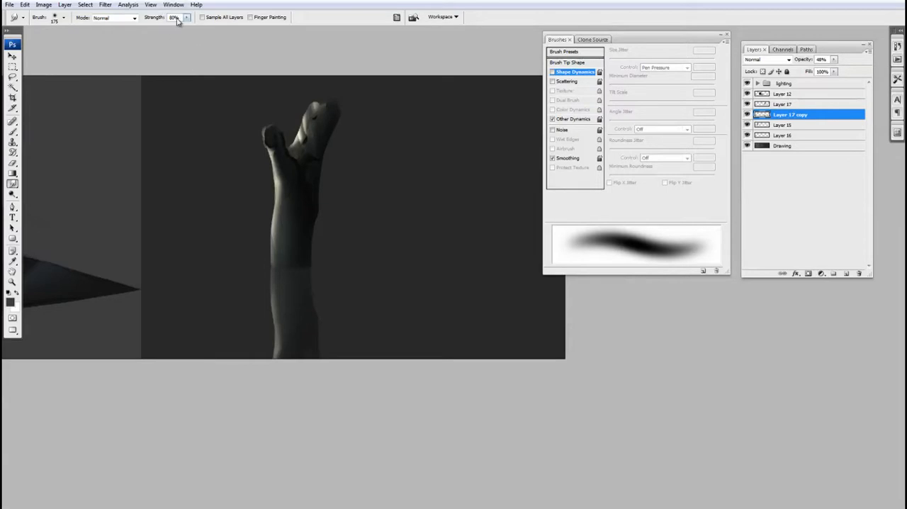
pyautogui.press(']')
pyautogui.press('[')
pyautogui.moveTo(324, 286); pyautogui.dragTo(330, 292)
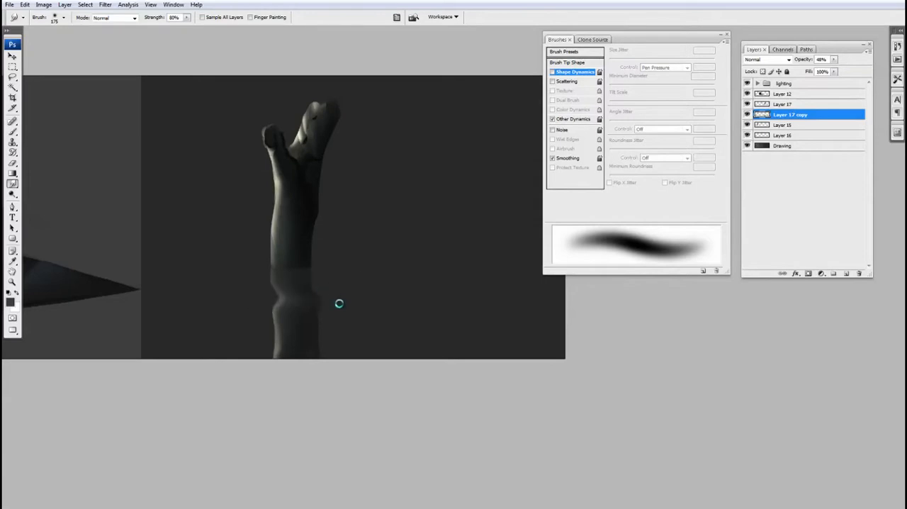
pyautogui.moveTo(281, 288); pyautogui.dragTo(290, 300)
# Step: Smudge further waves into the lower part of the reflection with brush size 250
pyautogui.press(']')
pyautogui.press(']')
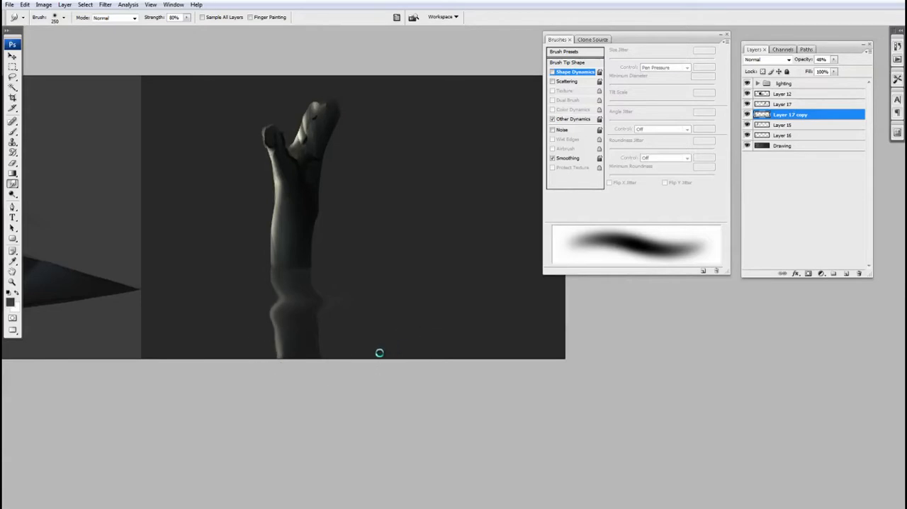
pyautogui.moveTo(277, 347); pyautogui.dragTo(373, 354)
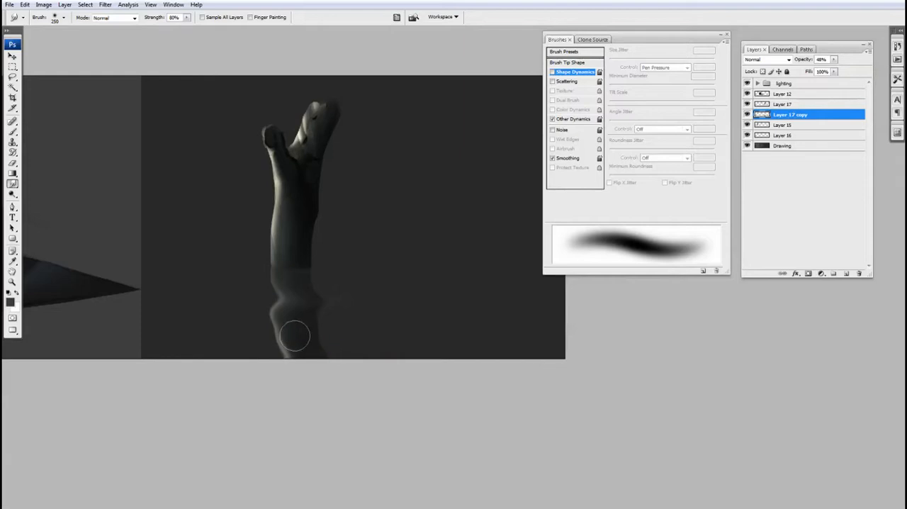
pyautogui.moveTo(253, 330); pyautogui.dragTo(273, 329)
pyautogui.moveTo(355, 293); pyautogui.dragTo(352, 298)
pyautogui.moveTo(297, 298); pyautogui.dragTo(297, 307)
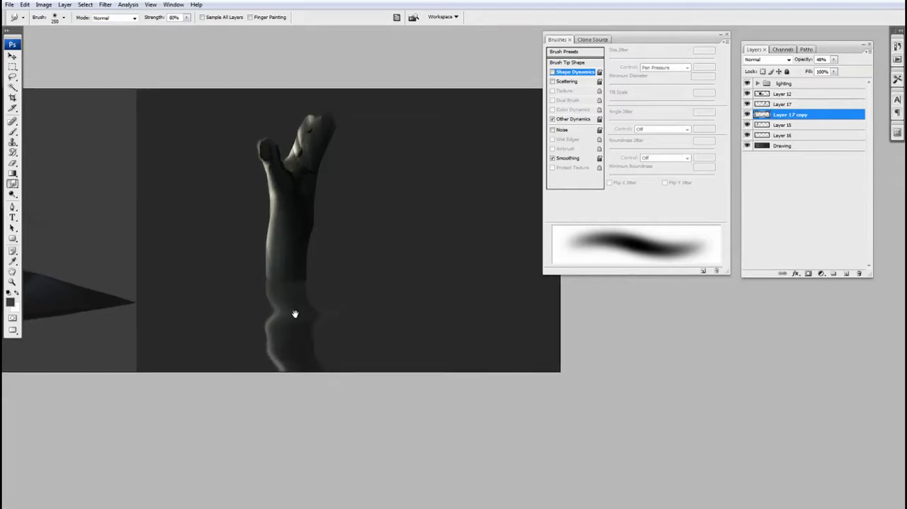
# Step: Add a new layer above Layer 17 copy and set the foreground colour to pale yellow fdfbcf
pyautogui.press('b')
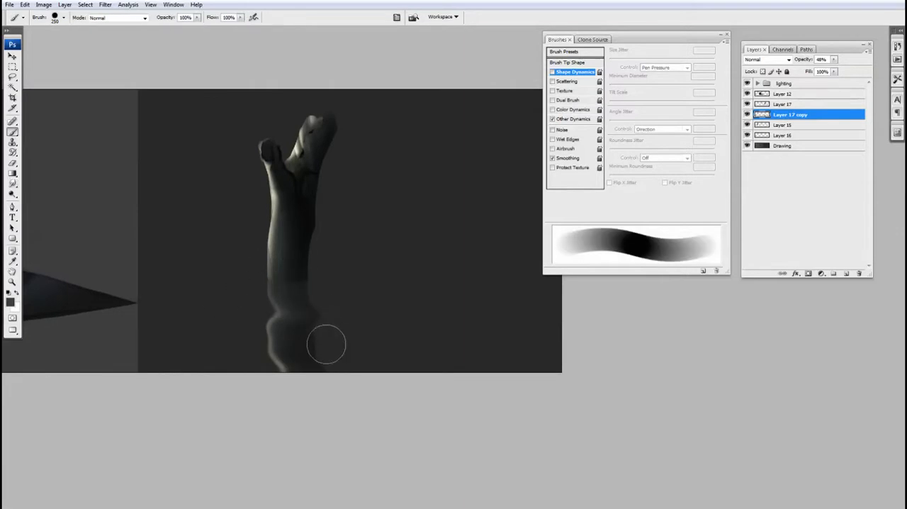
pyautogui.moveTo(324, 328); pyautogui.dragTo(320, 331)
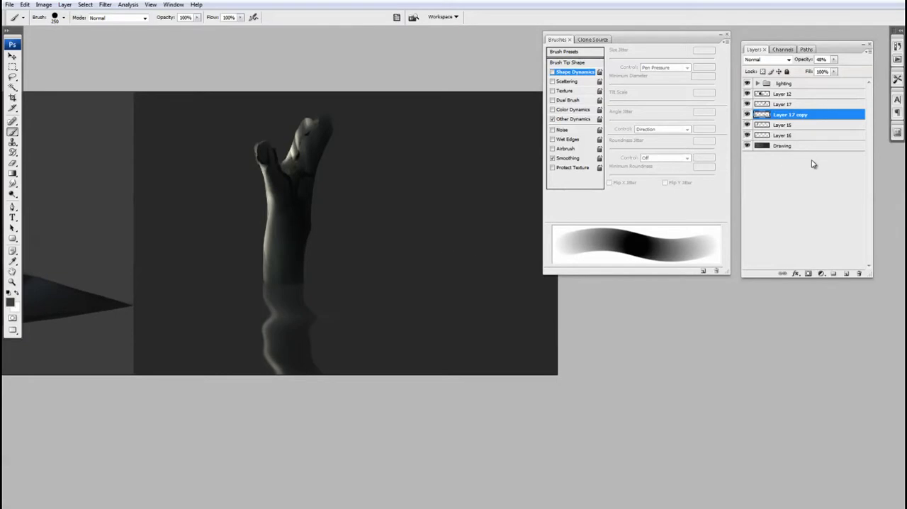
pyautogui.click(846, 275)
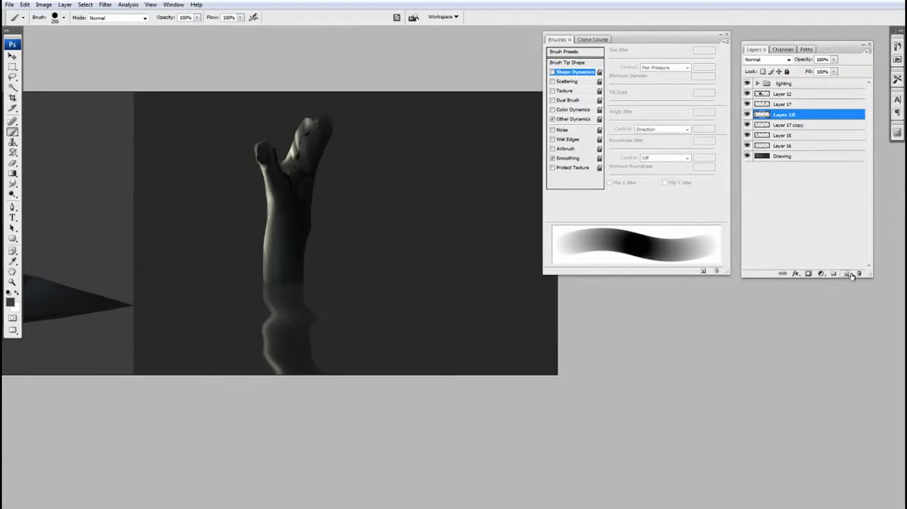
pyautogui.click(11, 303)
pyautogui.moveTo(504, 306); pyautogui.dragTo(504, 298)
pyautogui.moveTo(404, 229); pyautogui.dragTo(389, 196)
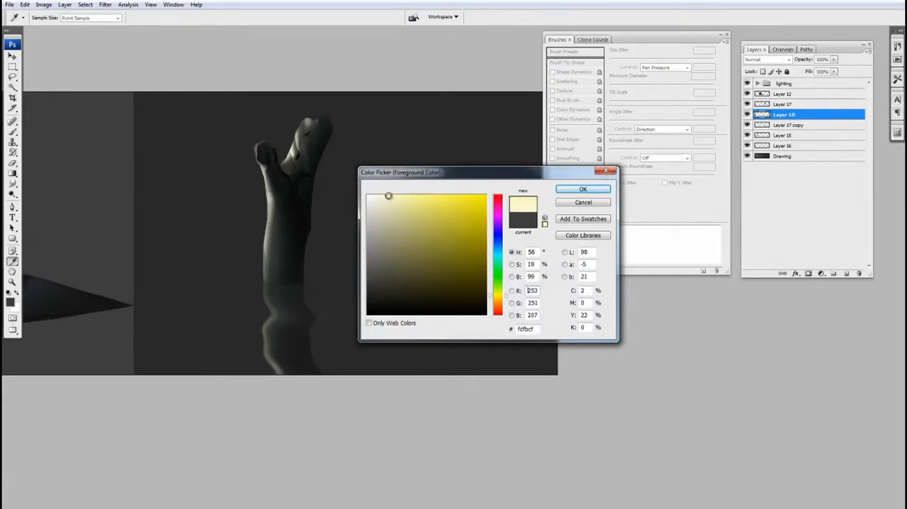
pyautogui.click(572, 191)
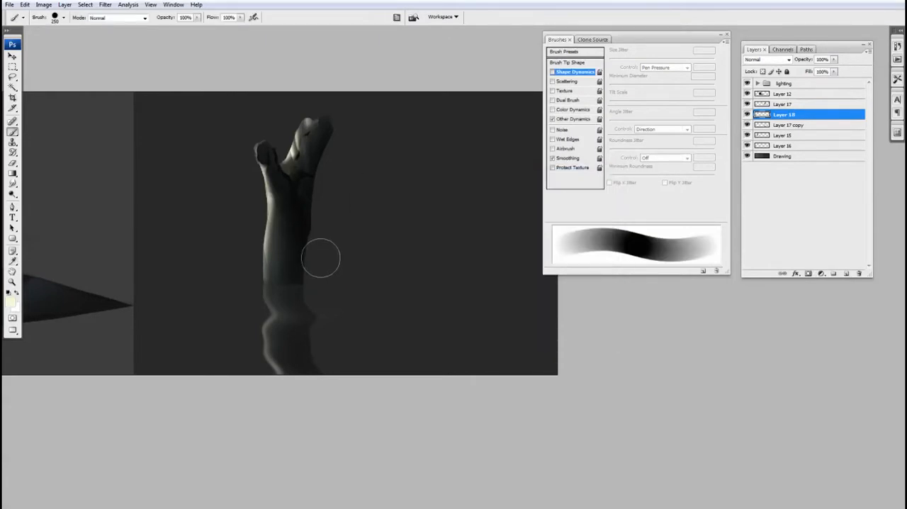
# Step: Start a pale yellow glow beside the trunk's base on Layer 18 with a soft 1400 brush at 40% opacity and 20% flow
pyautogui.press(']')
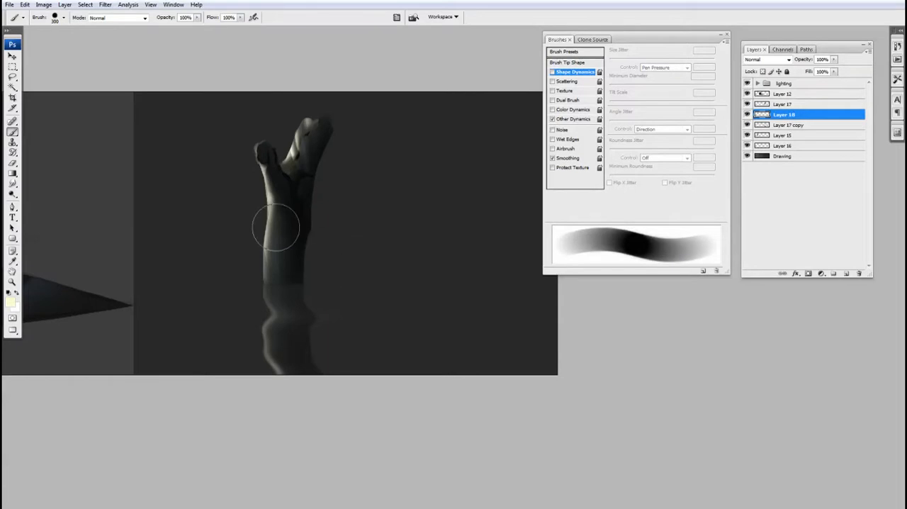
pyautogui.press('[')
pyautogui.press('[')
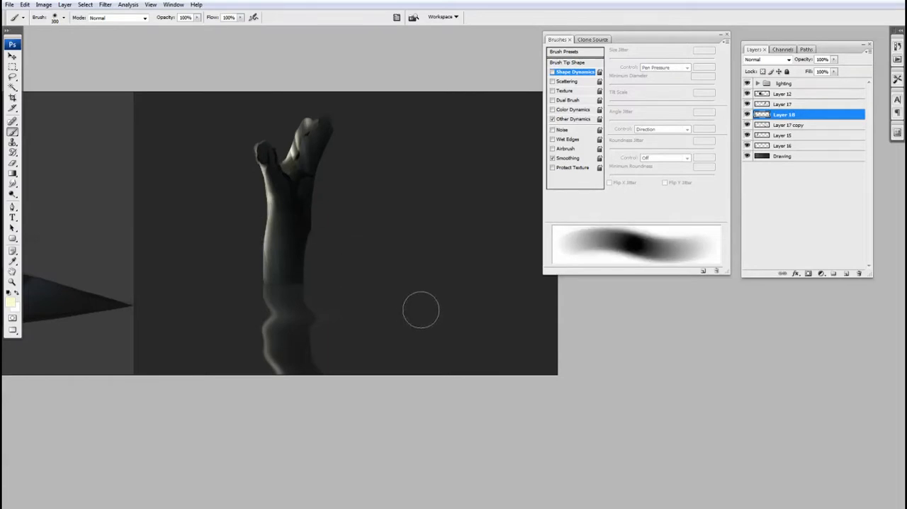
pyautogui.press('4')
pyautogui.hotkey('shift', '1')
pyautogui.hotkey('shift', '2')
pyautogui.press(']')
pyautogui.press(']')
pyautogui.press(']')
pyautogui.press(']')
pyautogui.press(']')
pyautogui.press(']')
pyautogui.press(']')
pyautogui.press(']')
pyautogui.press(']')
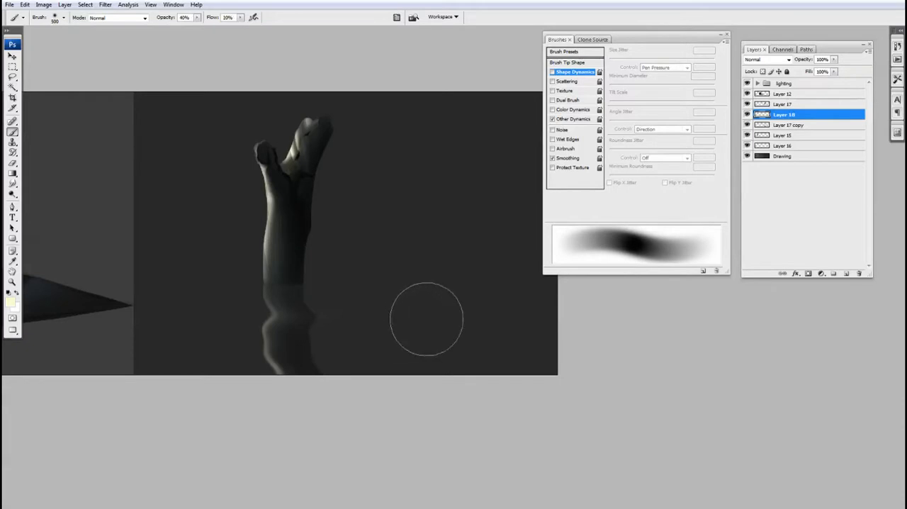
pyautogui.press(']')
pyautogui.press(']')
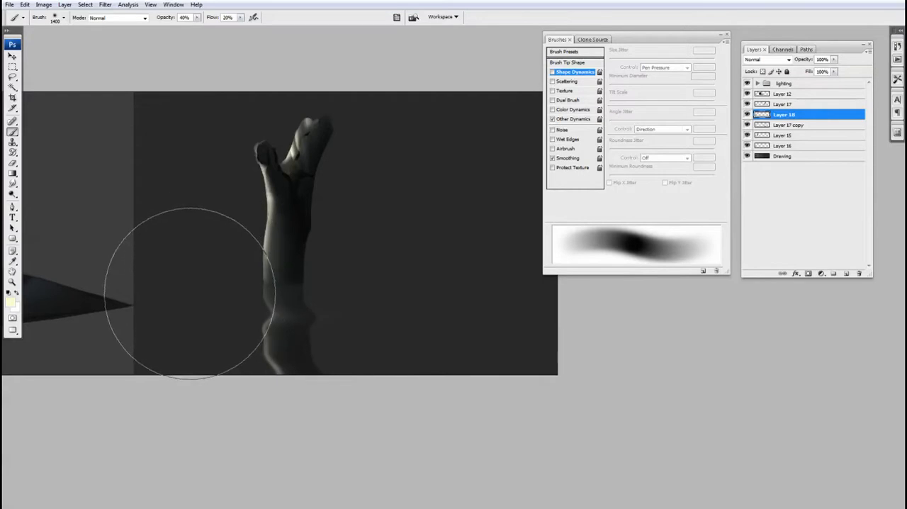
pyautogui.click(208, 295)
pyautogui.keyDown('alt'); pyautogui.click(219, 304); pyautogui.keyUp('alt')
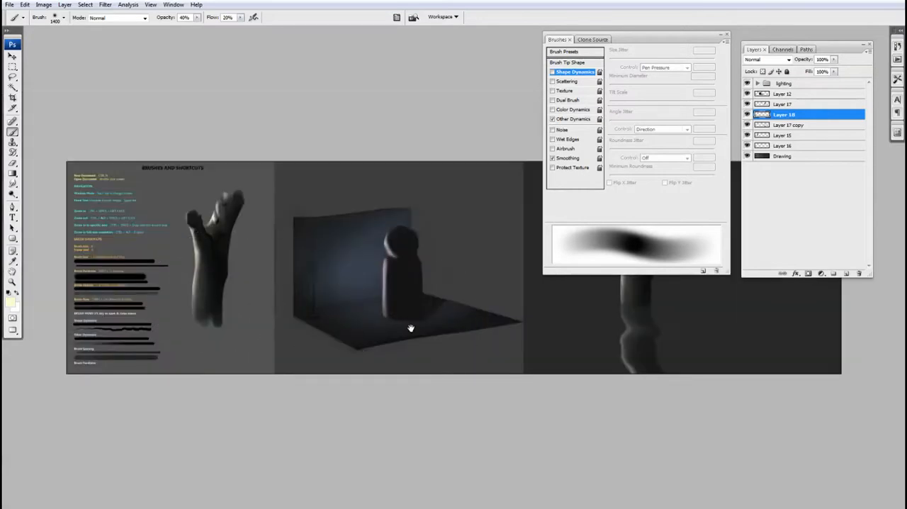
# Step: Extend the pale yellow glow across the full width of the water around the trunk and its reflection
pyautogui.moveTo(409, 330); pyautogui.dragTo(194, 338)
pyautogui.moveTo(567, 324); pyautogui.dragTo(684, 328)
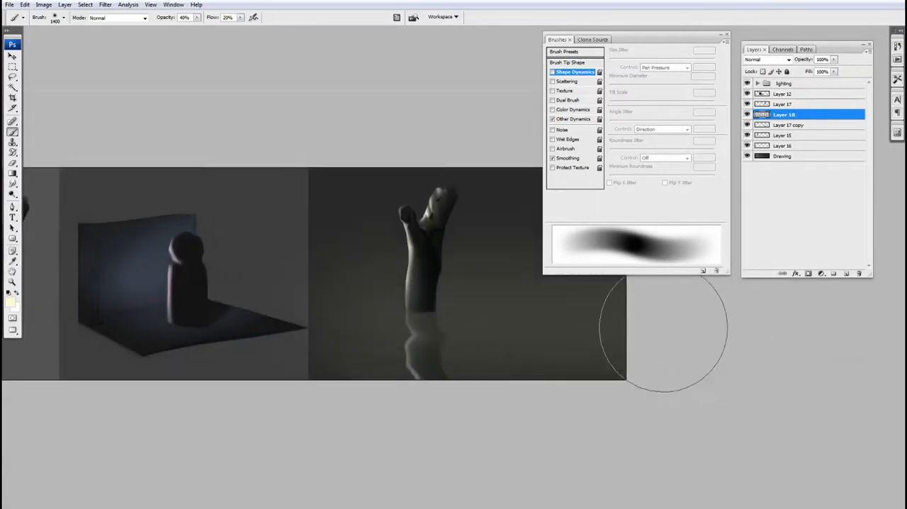
pyautogui.moveTo(360, 324); pyautogui.dragTo(713, 314)
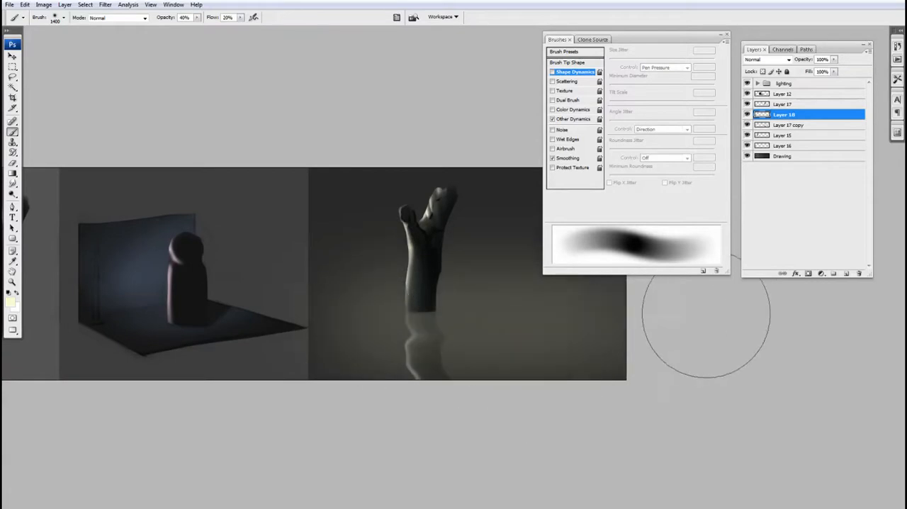
pyautogui.moveTo(549, 356); pyautogui.dragTo(461, 405)
pyautogui.keyDown('ctrl'); pyautogui.click(503, 370); pyautogui.keyUp('ctrl')
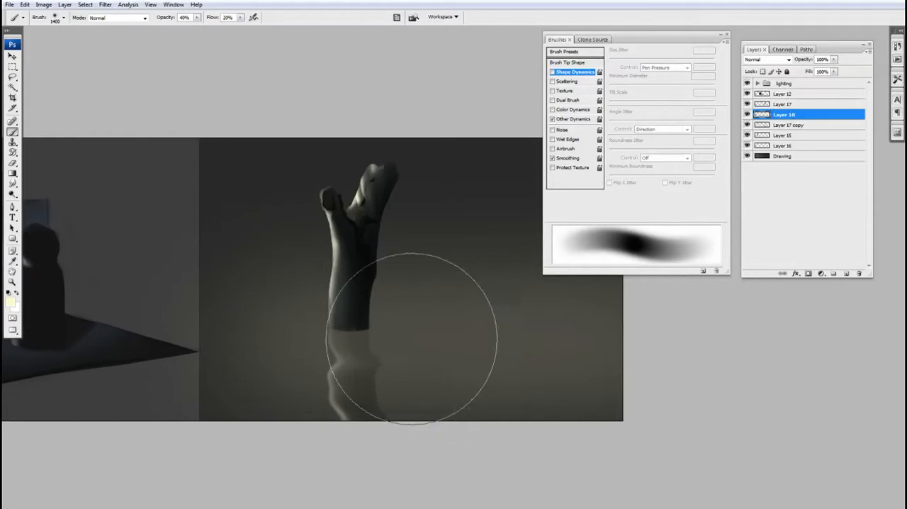
pyautogui.press('[')
# Step: Load the trunk outline of Layer 17 as a selection and add a new layer above Layer 18
pyautogui.press('l')
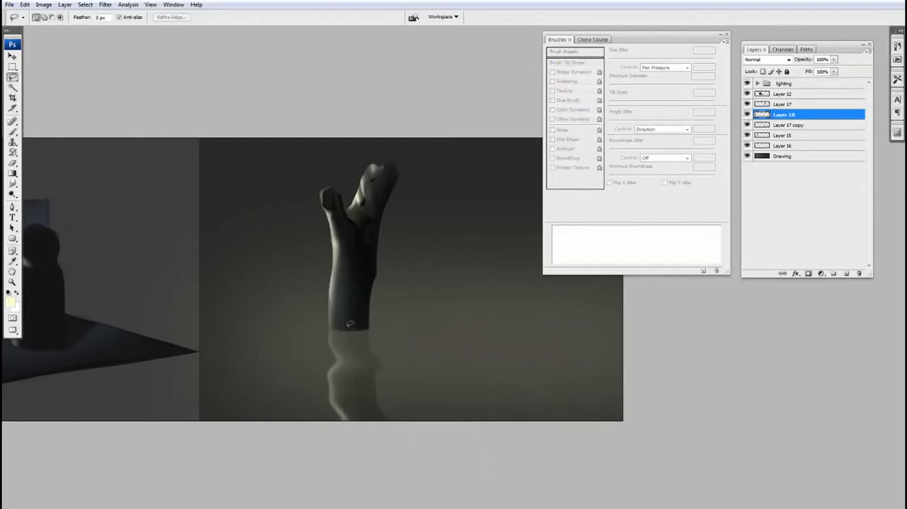
pyautogui.moveTo(449, 306); pyautogui.dragTo(426, 314)
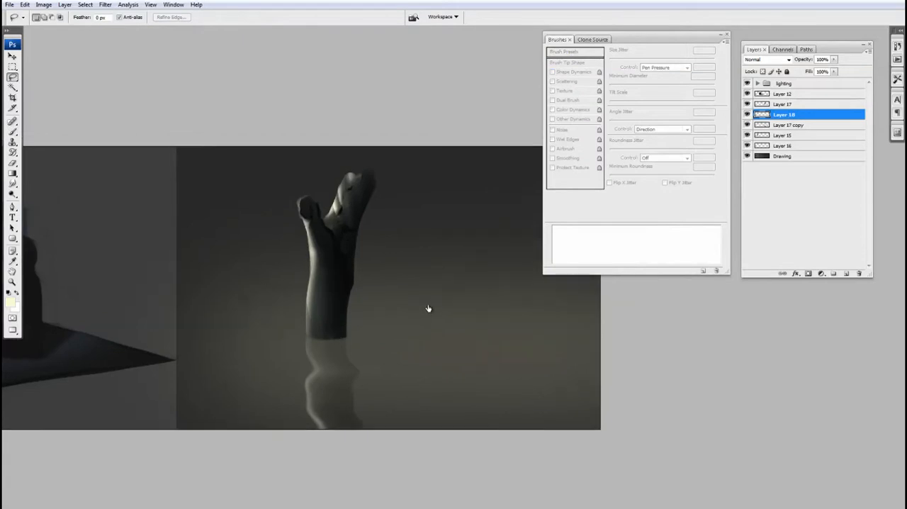
pyautogui.click(748, 125)
pyautogui.click(747, 126)
pyautogui.click(749, 105)
pyautogui.click(748, 105)
pyautogui.keyDown('ctrl'); pyautogui.click(760, 104); pyautogui.keyUp('ctrl')
pyautogui.click(845, 275)
# Step: Set the foreground colour to black and fill the trunk-shaped selection on Layer 19
pyautogui.press('b')
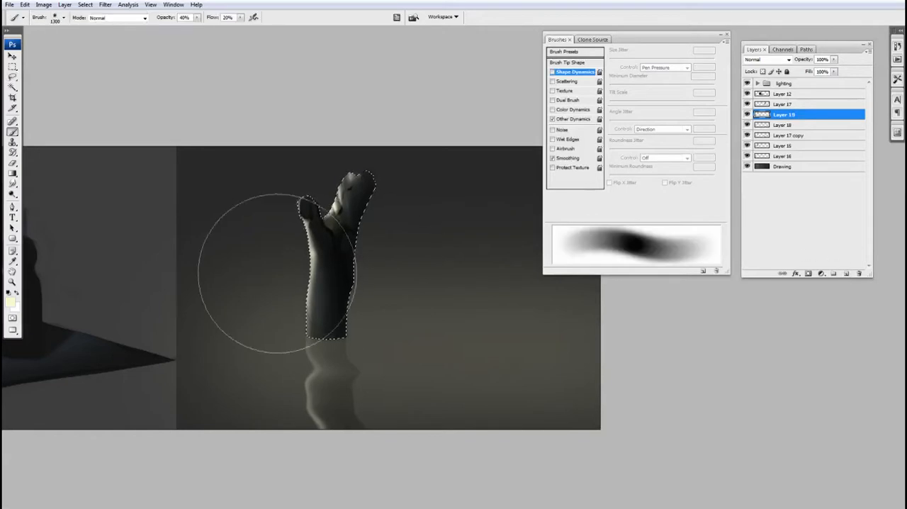
pyautogui.click(11, 303)
pyautogui.moveTo(427, 305); pyautogui.dragTo(366, 316)
pyautogui.click(578, 190)
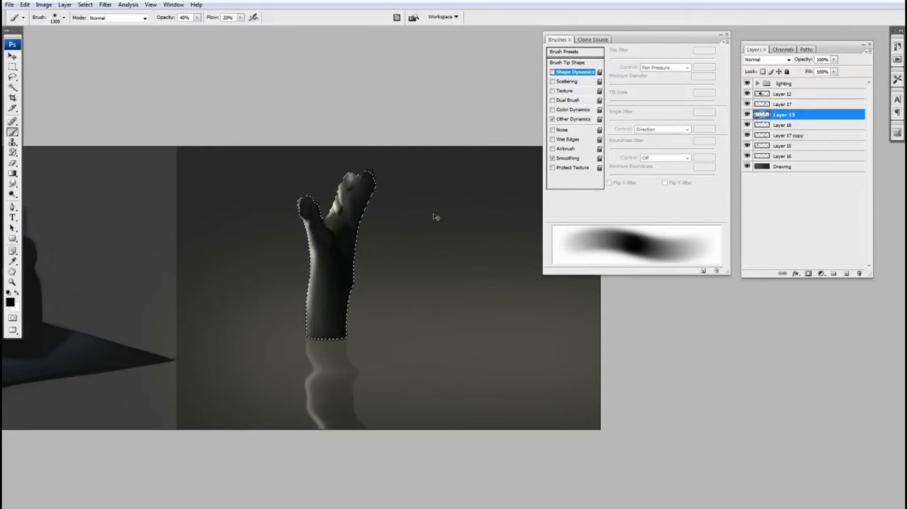
# Step: Flip the black trunk silhouette on Layer 19 vertically and move it directly below the trunk's base
pyautogui.click(25, 5)
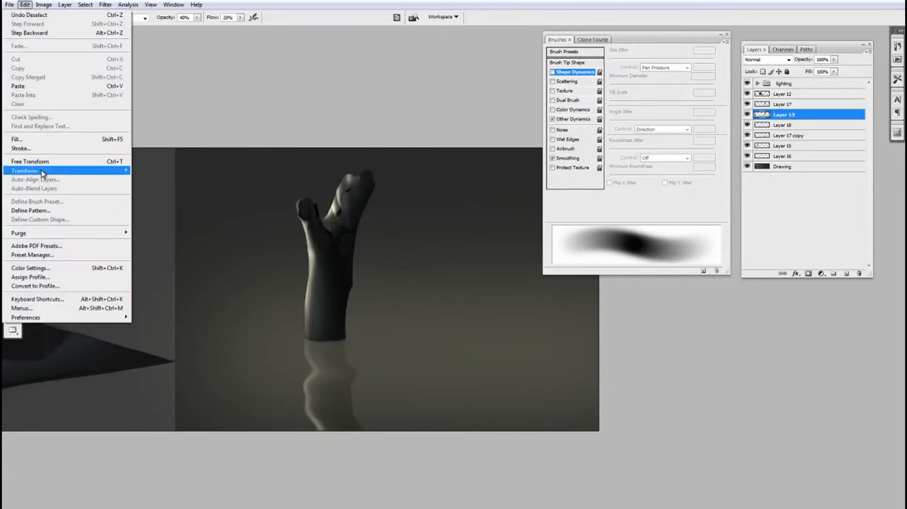
pyautogui.moveTo(46, 171)
pyautogui.click(152, 281)
pyautogui.press('v')
pyautogui.moveTo(352, 306); pyautogui.dragTo(359, 373)
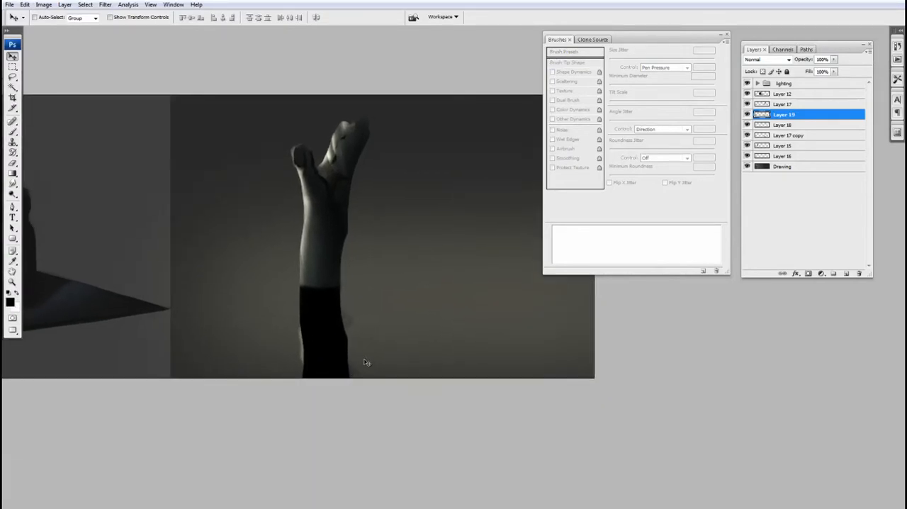
# Step: Transform the flipped silhouette into a flattened, slanted cast shadow stretching across the water from the trunk's base
pyautogui.hotkey('ctrl', 't')
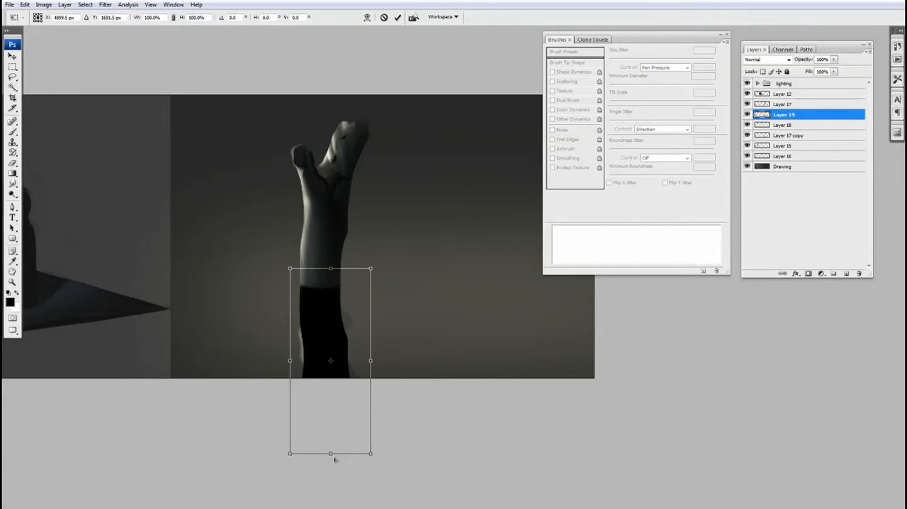
pyautogui.moveTo(331, 454); pyautogui.dragTo(396, 349)
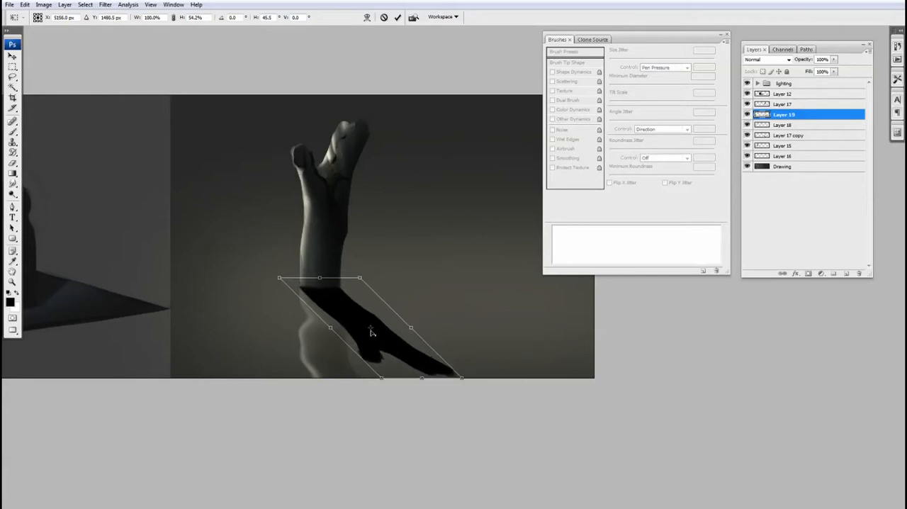
pyautogui.moveTo(357, 319); pyautogui.dragTo(322, 289)
pyautogui.moveTo(462, 381); pyautogui.dragTo(514, 370)
pyautogui.moveTo(279, 279); pyautogui.dragTo(283, 280)
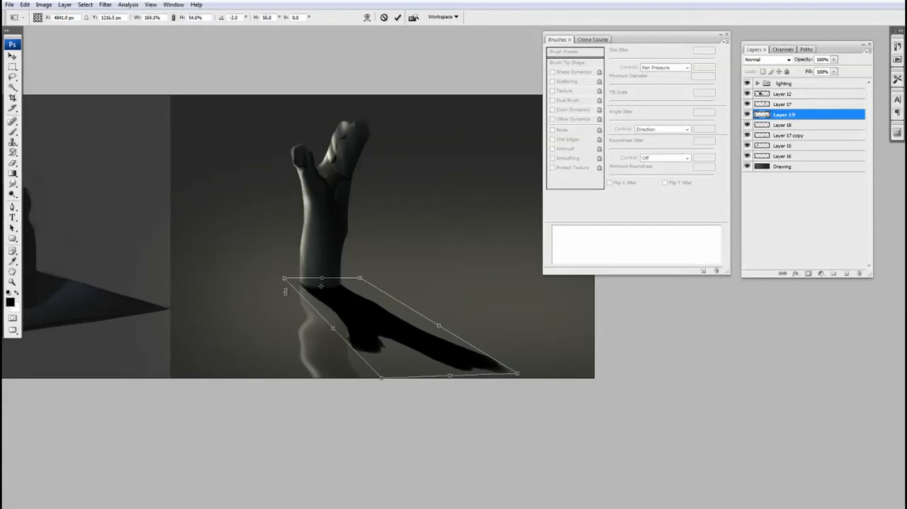
pyautogui.press('Return')
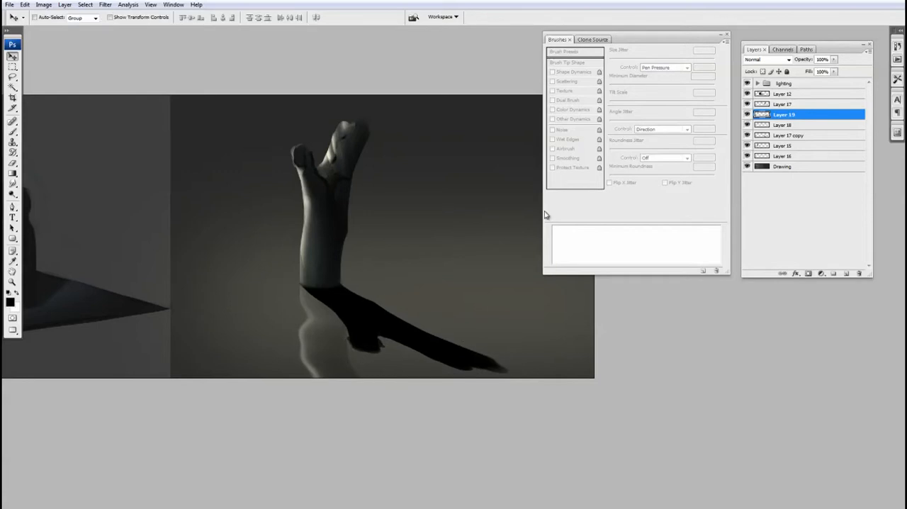
# Step: Load the cast-shadow shape of Layer 19 as a selection, hide that layer, and clear the shape from the glow on Layer 18
pyautogui.keyDown('ctrl'); pyautogui.click(762, 116); pyautogui.keyUp('ctrl')
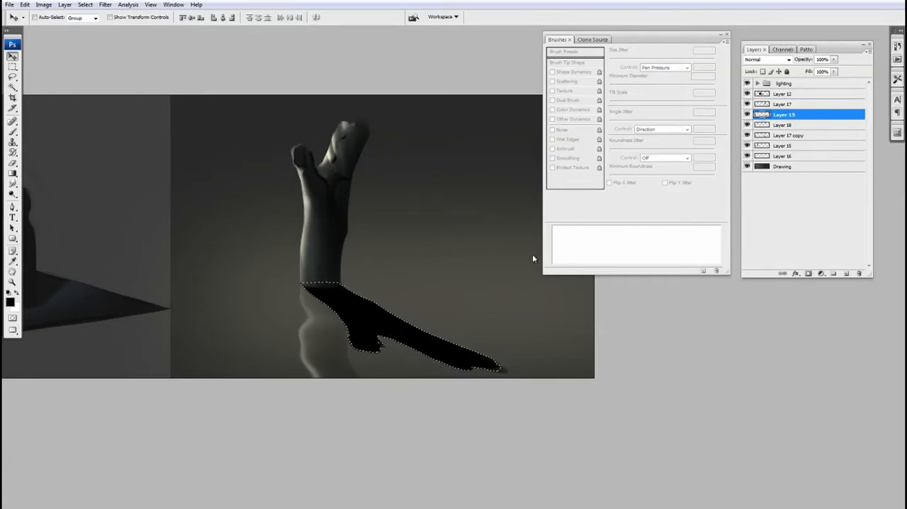
pyautogui.click(747, 115)
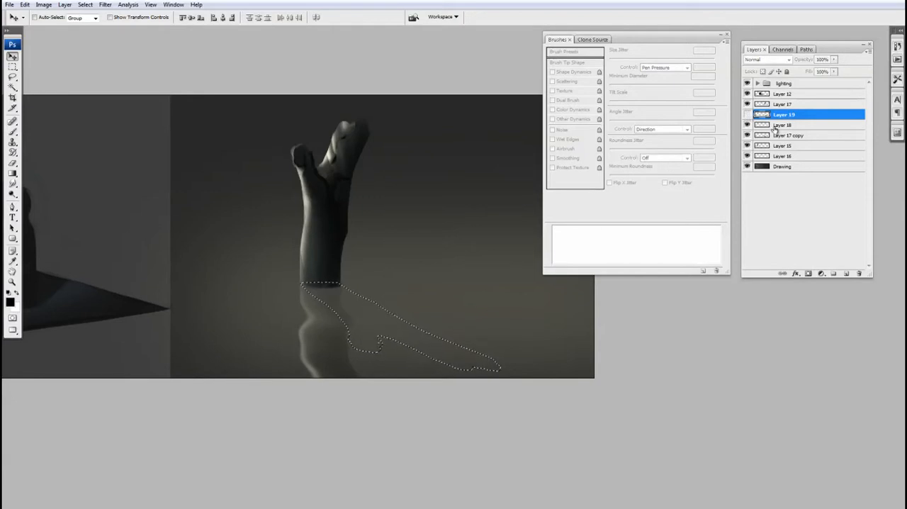
pyautogui.click(748, 125)
pyautogui.click(748, 124)
pyautogui.click(769, 125)
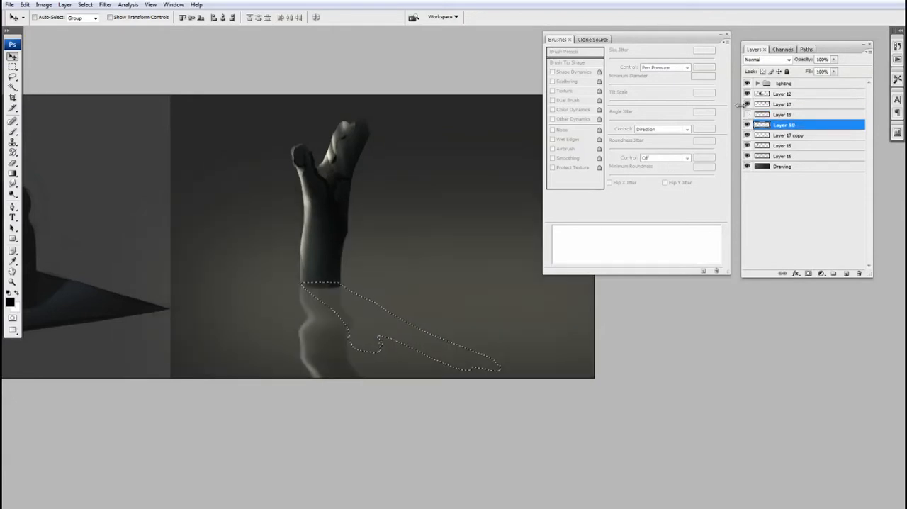
pyautogui.hotkey('ctrl', 'd')
pyautogui.moveTo(394, 258); pyautogui.dragTo(390, 261)
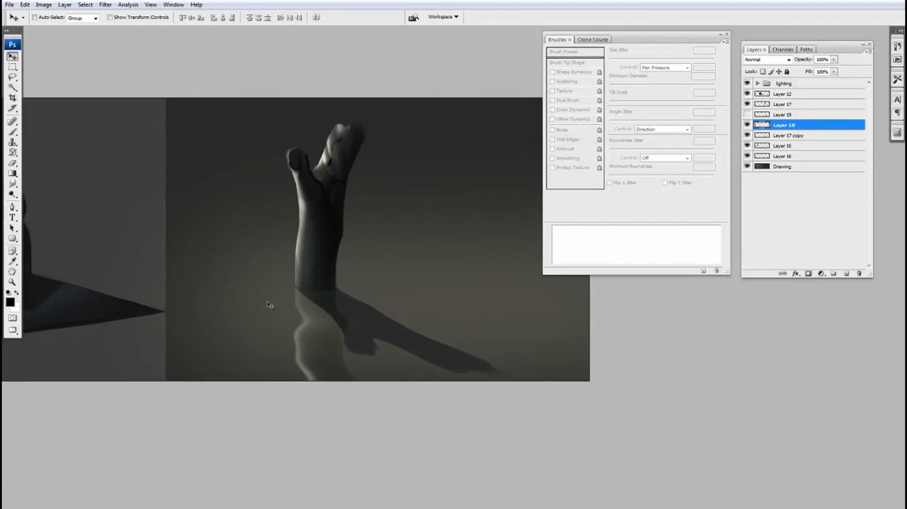
pyautogui.click(748, 125)
pyautogui.click(747, 125)
# Step: Smudge the edges of the cast shadow on Layer 18 into wavy ripples with a brush of about 200 at 80% strength
pyautogui.click(14, 183)
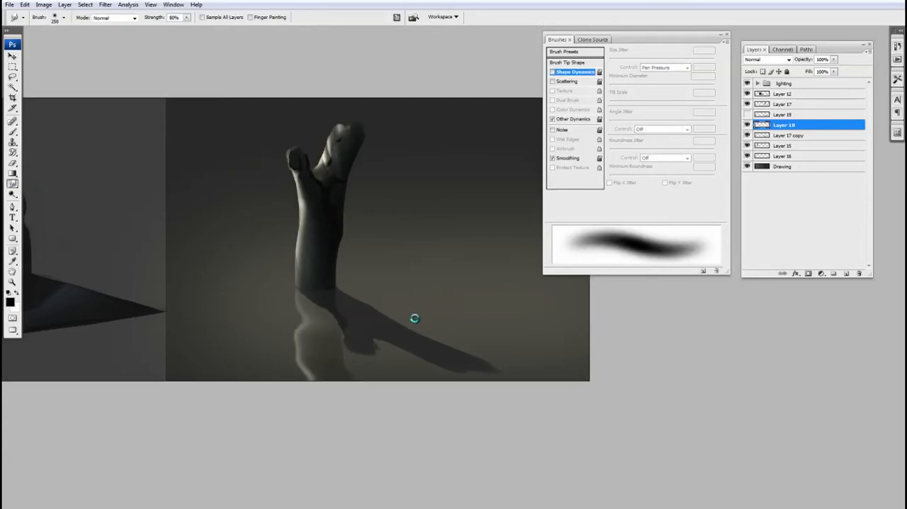
pyautogui.moveTo(382, 321); pyautogui.dragTo(397, 306)
pyautogui.press('[')
pyautogui.press('[')
pyautogui.press('[')
pyautogui.moveTo(426, 318); pyautogui.dragTo(428, 319)
pyautogui.press(']')
pyautogui.press(']')
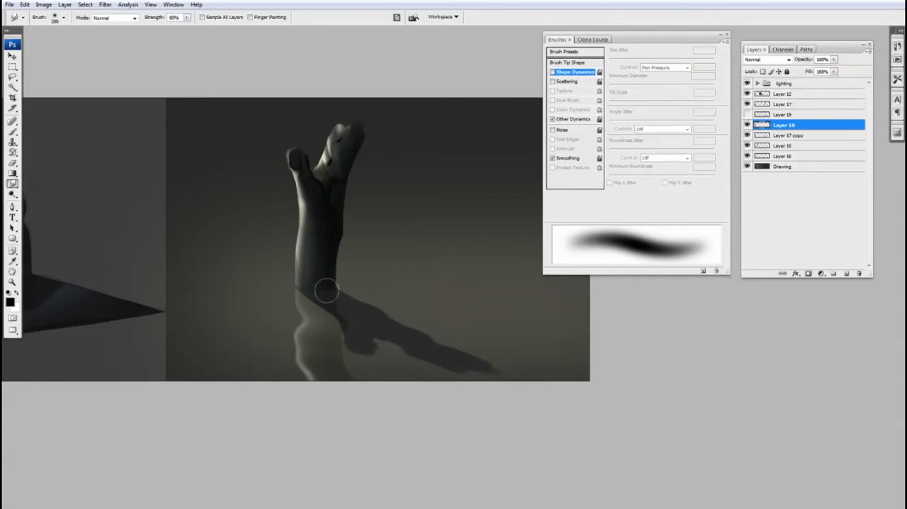
pyautogui.keyDown('ctrl'); pyautogui.keyDown('alt'); pyautogui.click(421, 307); pyautogui.keyUp('alt'); pyautogui.keyUp('ctrl')
pyautogui.moveTo(432, 314); pyautogui.dragTo(366, 324)
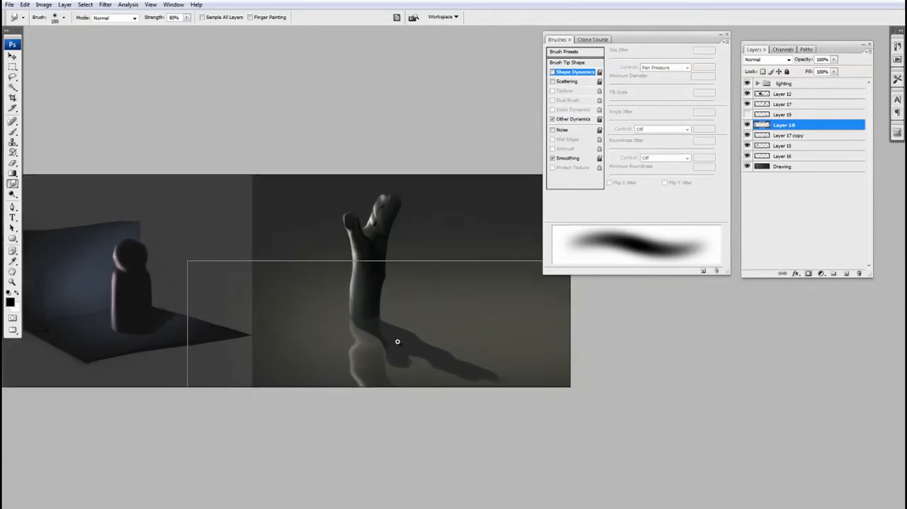
pyautogui.keyDown('ctrl'); pyautogui.click(423, 344); pyautogui.keyUp('ctrl')
pyautogui.moveTo(444, 344); pyautogui.dragTo(451, 354)
# Step: Add a new layer above Layer 18 and set the foreground colour to a pale cream
pyautogui.press('b')
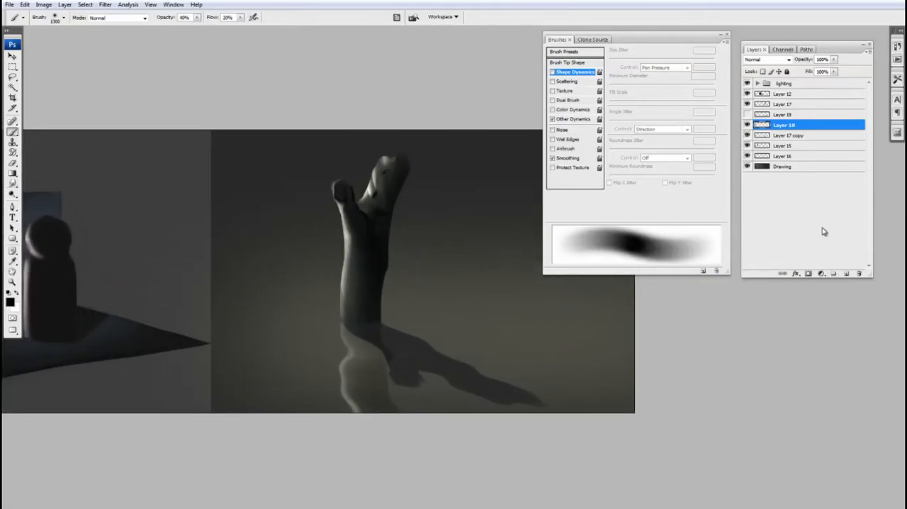
pyautogui.click(846, 274)
pyautogui.press('[')
pyautogui.press('[')
pyautogui.press('[')
pyautogui.press('[')
pyautogui.press('[')
pyautogui.press('[')
pyautogui.press('[')
pyautogui.press('[')
pyautogui.press('[')
pyautogui.press('[')
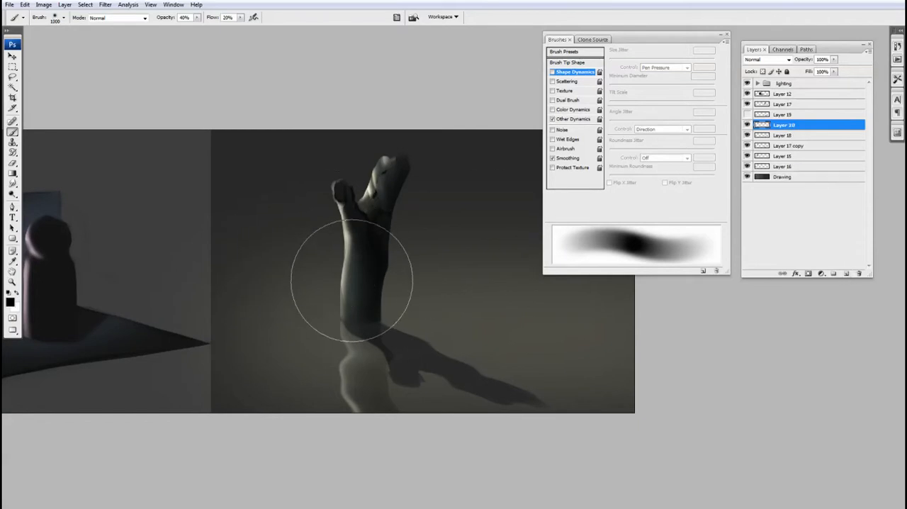
pyautogui.press('n')
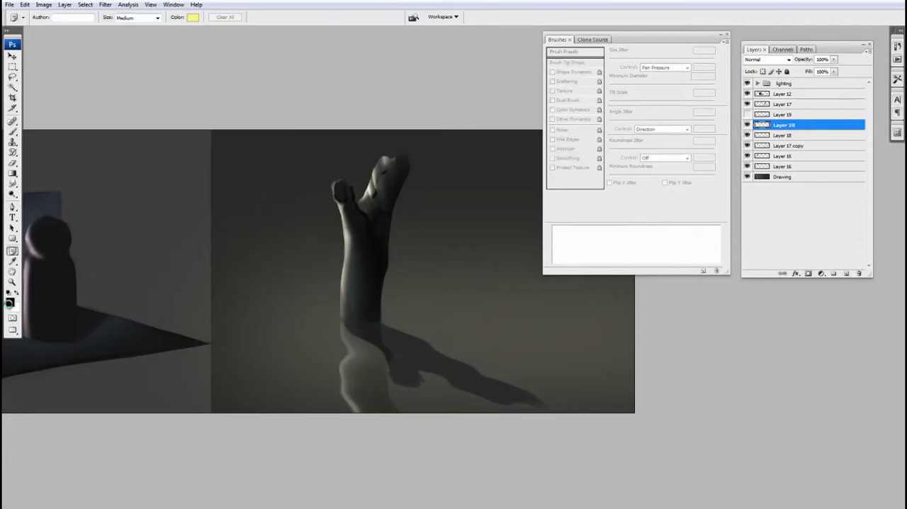
pyautogui.click(10, 302)
pyautogui.click(383, 196)
pyautogui.click(594, 192)
pyautogui.press('b')
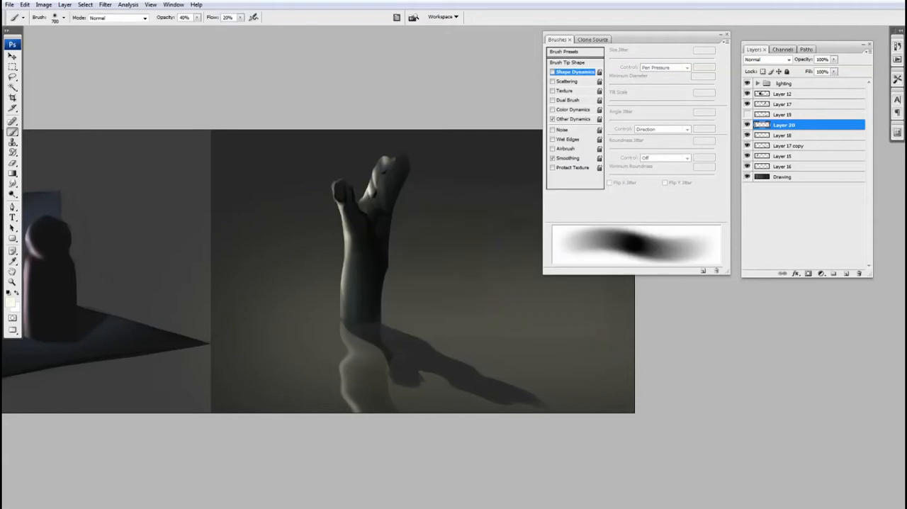
# Step: Paint a faint pale ripple highlight along the cast shadow's upper edge near the trunk with a soft 100 brush
pyautogui.press('[')
pyautogui.press('[')
pyautogui.press('[')
pyautogui.press('[')
pyautogui.press('[')
pyautogui.press('[')
pyautogui.press('[')
pyautogui.press('[')
pyautogui.press('space')
pyautogui.moveTo(433, 352); pyautogui.dragTo(411, 360)
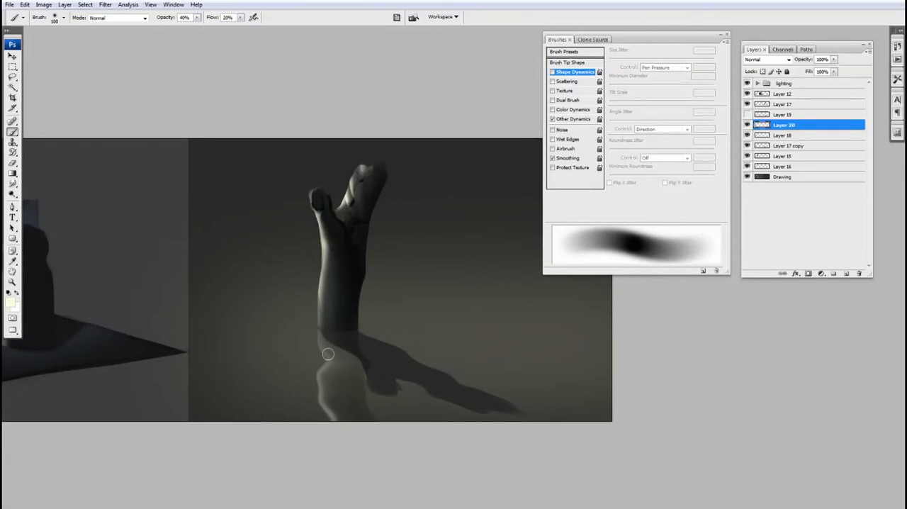
pyautogui.press(']')
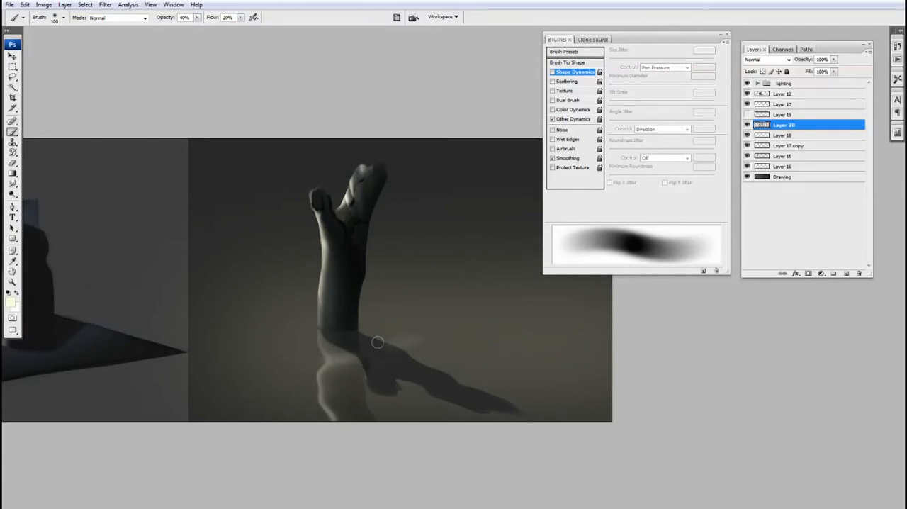
# Step: Trim the ripple with a size 90 eraser at 70% opacity and add more faint ripples along the shadow's edges
pyautogui.press('e')
pyautogui.hotkey('shift', '[')
pyautogui.hotkey('shift', '[')
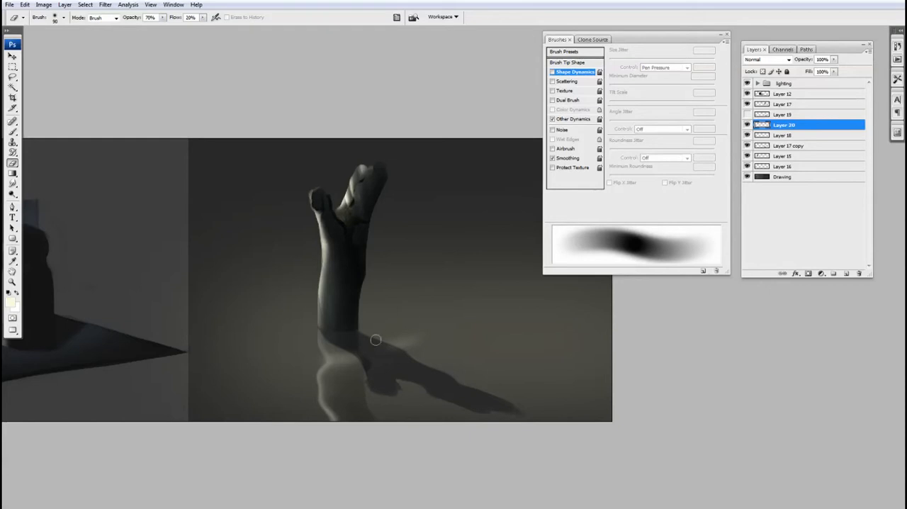
pyautogui.moveTo(377, 344); pyautogui.dragTo(396, 352)
pyautogui.press('b')
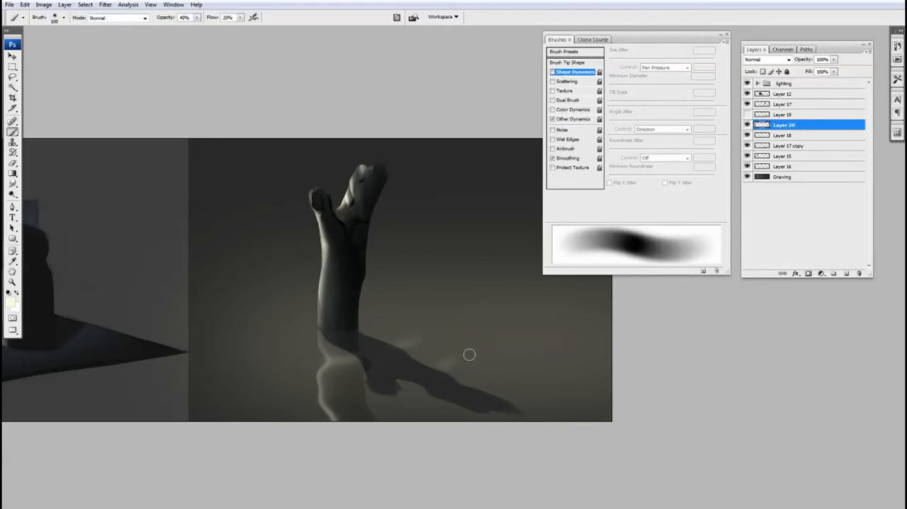
pyautogui.press('e')
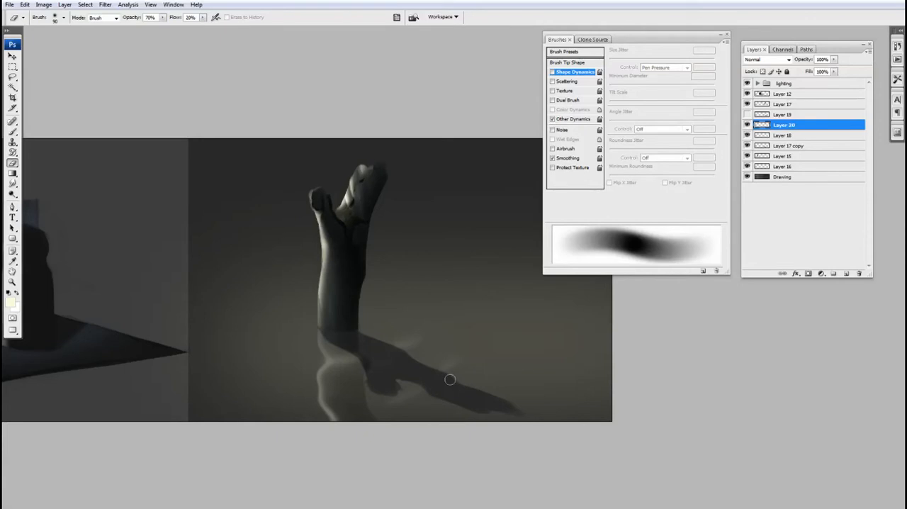
pyautogui.press('b')
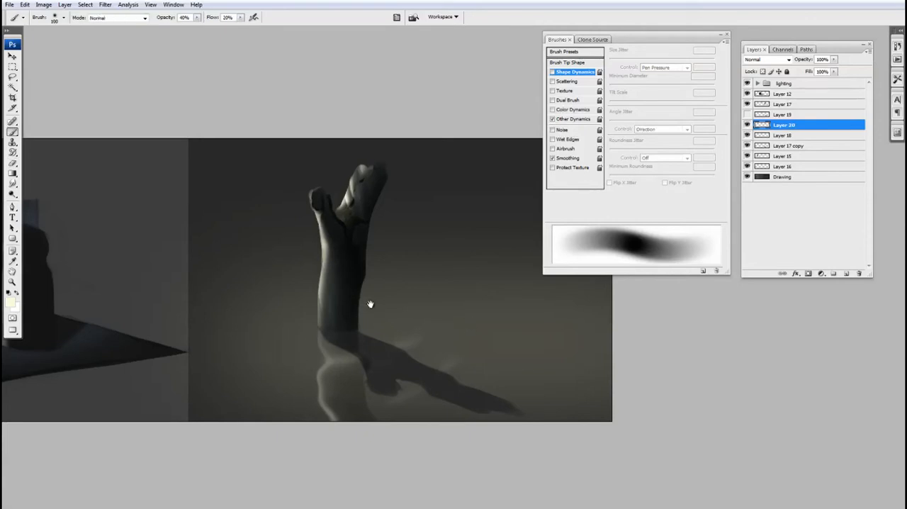
# Step: Add a new layer above Layer 15 and set the foreground colour to a reddish brown
pyautogui.moveTo(370, 304)
pyautogui.mouseDown()
pyautogui.moveTo(348, 302)
pyautogui.moveTo(365, 324)
pyautogui.mouseUp()
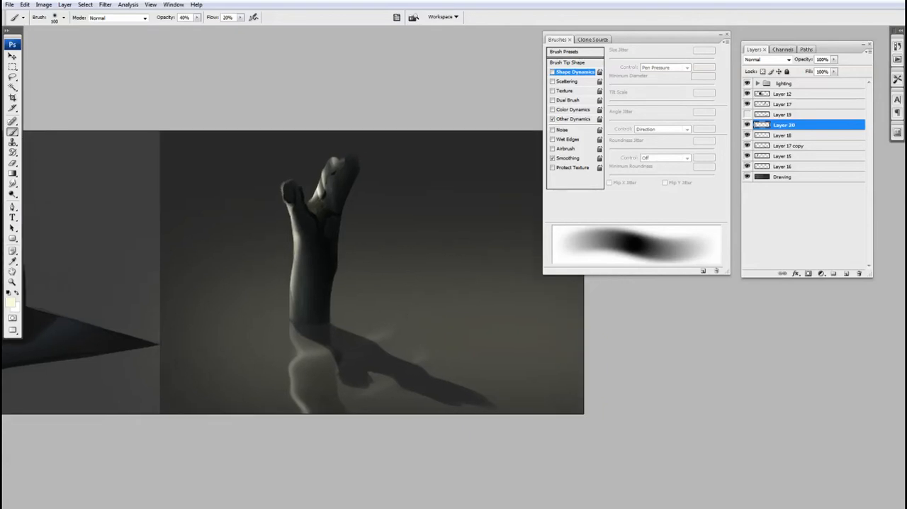
pyautogui.click(747, 145)
pyautogui.click(748, 145)
pyautogui.click(760, 156)
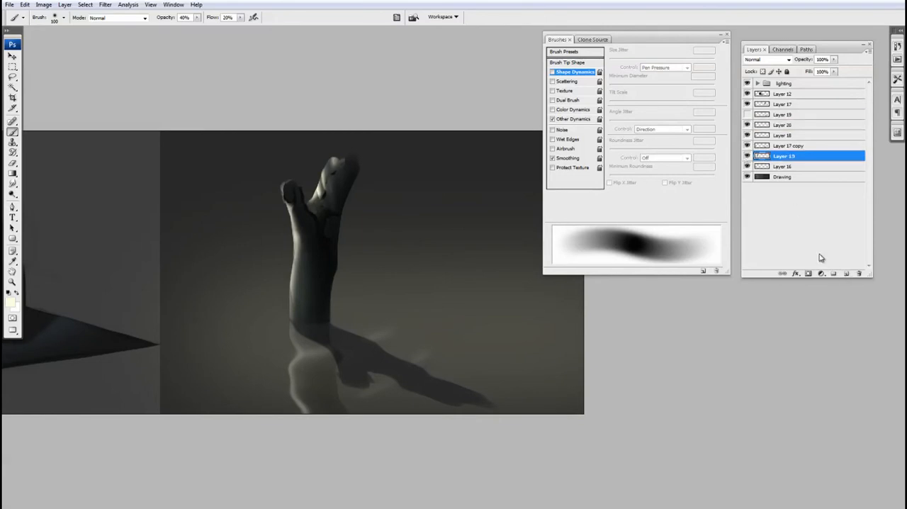
pyautogui.click(847, 275)
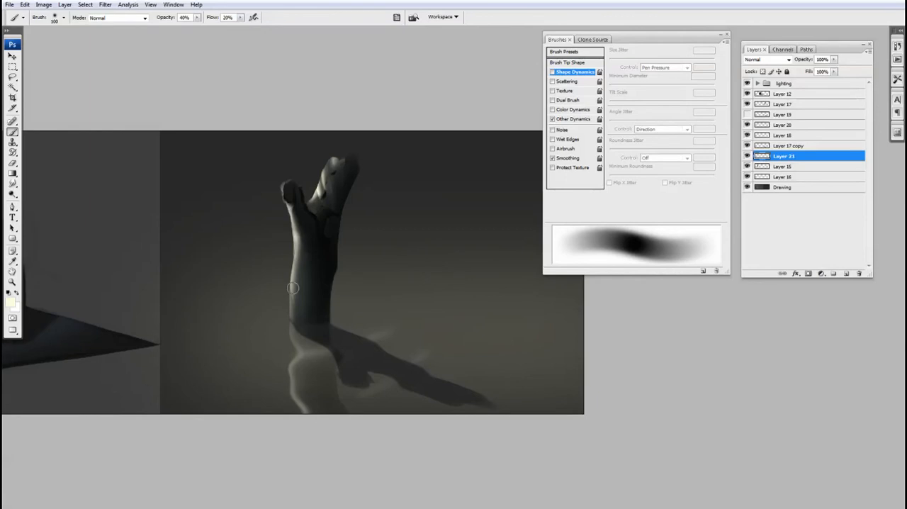
pyautogui.click(12, 304)
pyautogui.moveTo(500, 294); pyautogui.dragTo(500, 308)
pyautogui.moveTo(412, 285); pyautogui.dragTo(401, 282)
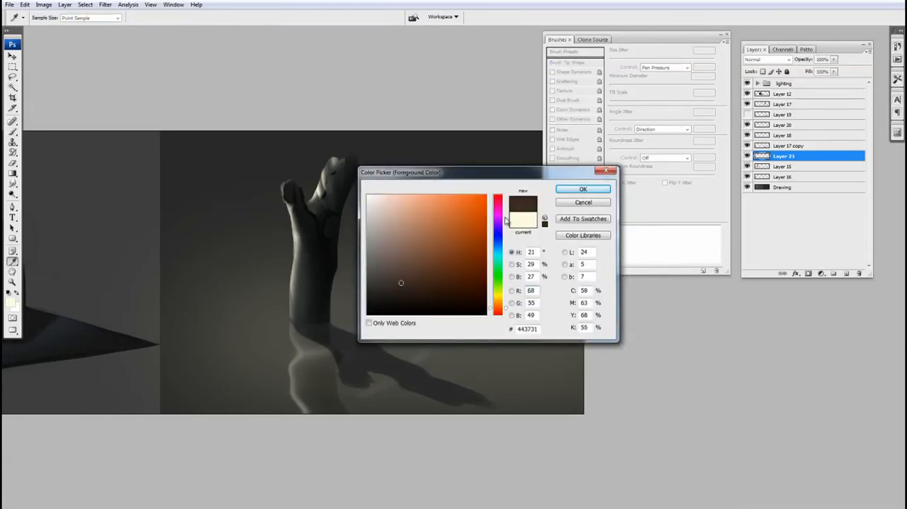
pyautogui.click(447, 262)
pyautogui.click(583, 189)
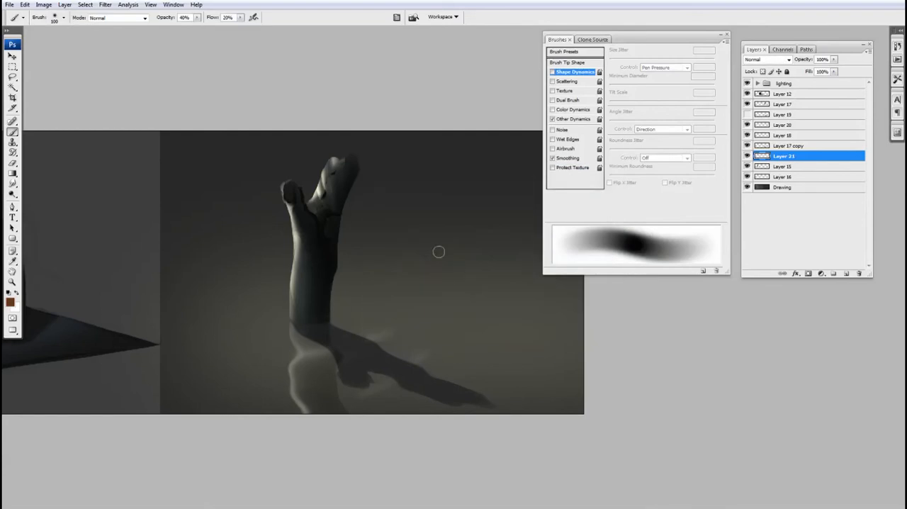
# Step: Paint a small orange-brown patch across the cast shadow's upper edge on Layer 21 with a harder 50 brush
pyautogui.hotkey('shift', ']')
pyautogui.hotkey('shift', ']')
pyautogui.press('[')
pyautogui.press('[')
pyautogui.press('[')
pyautogui.press('[')
pyautogui.press('[')
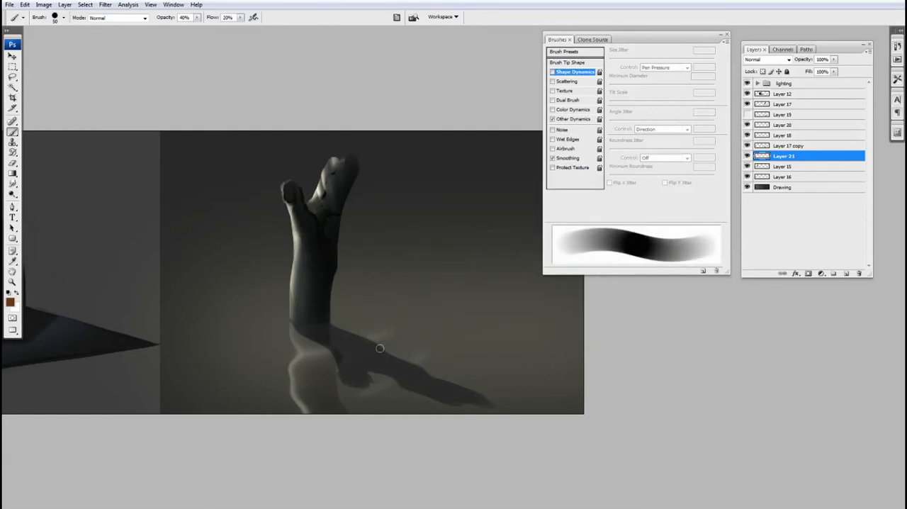
pyautogui.moveTo(386, 360); pyautogui.dragTo(393, 362)
# Step: Darken the orange-brown patch with Hue/Saturation, setting the lightness to -44
pyautogui.hotkey('ctrl', 'u')
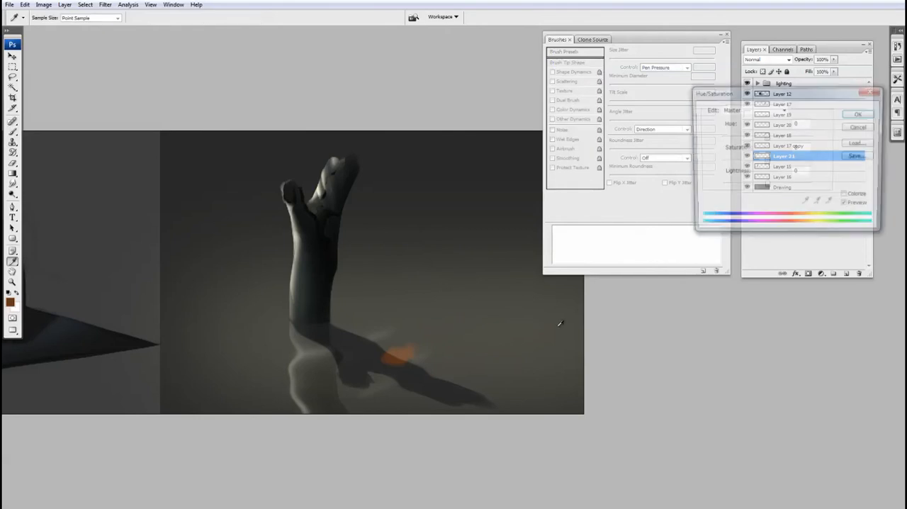
pyautogui.moveTo(768, 187); pyautogui.dragTo(747, 186)
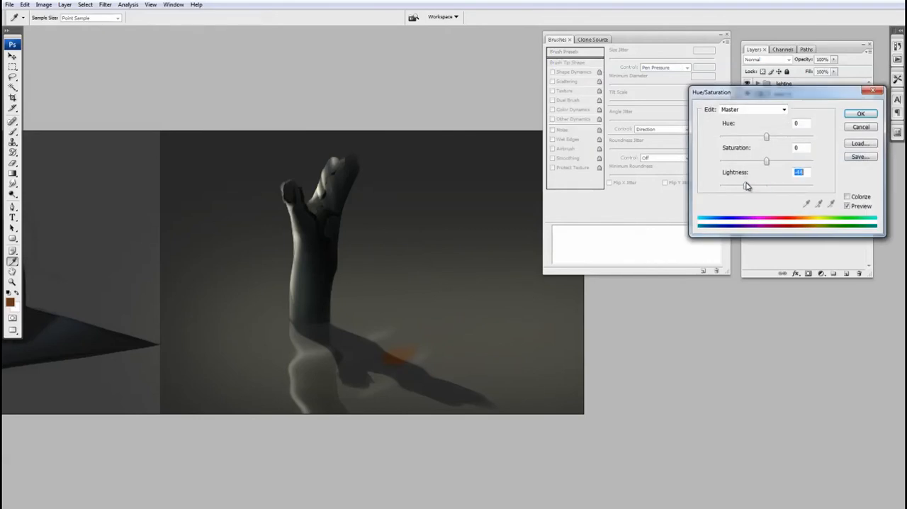
pyautogui.click(860, 114)
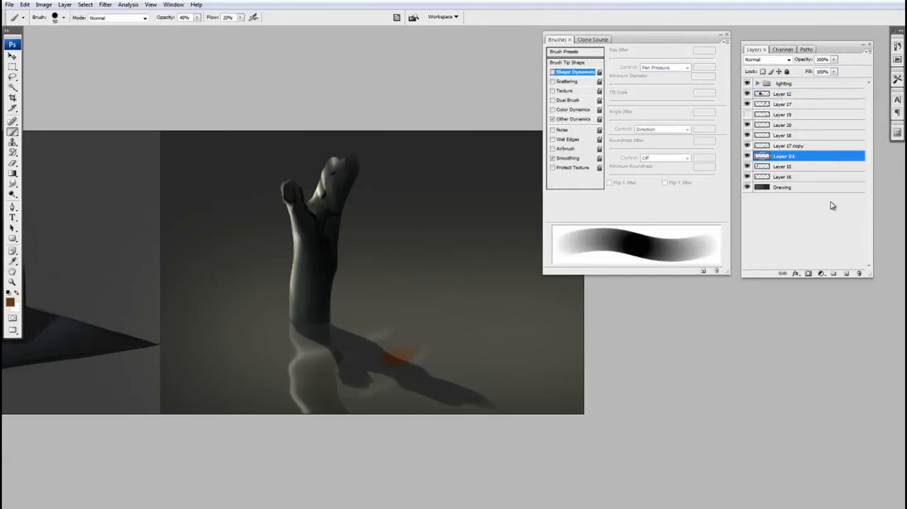
# Step: Add a new layer clipped to Layer 21 and paint shading over the orange-brown patch at the shadow's edge
pyautogui.click(846, 274)
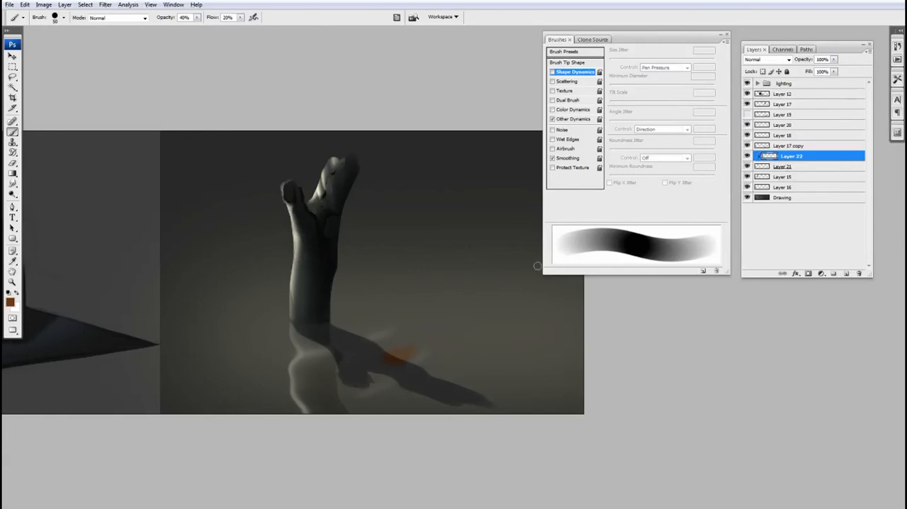
pyautogui.moveTo(387, 353); pyautogui.dragTo(414, 343)
pyautogui.moveTo(511, 339); pyautogui.dragTo(509, 338)
pyautogui.moveTo(458, 366); pyautogui.dragTo(431, 385)
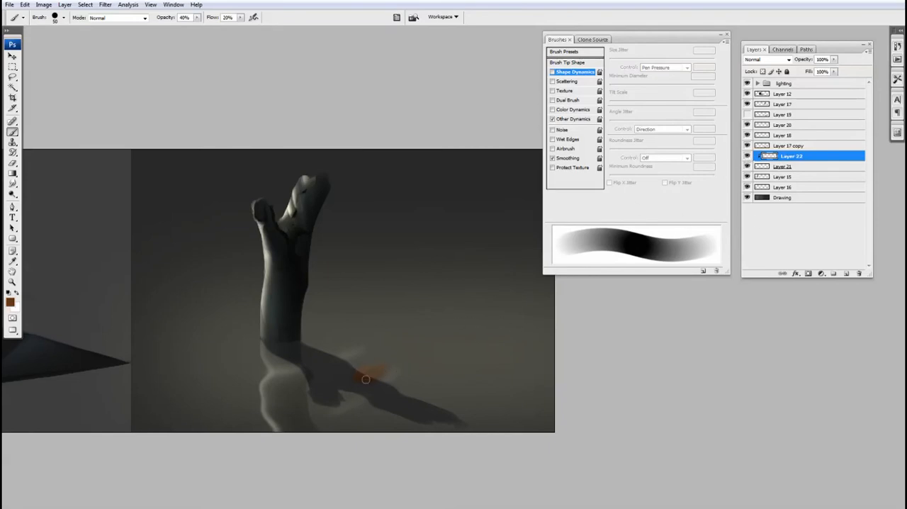
pyautogui.press('v')
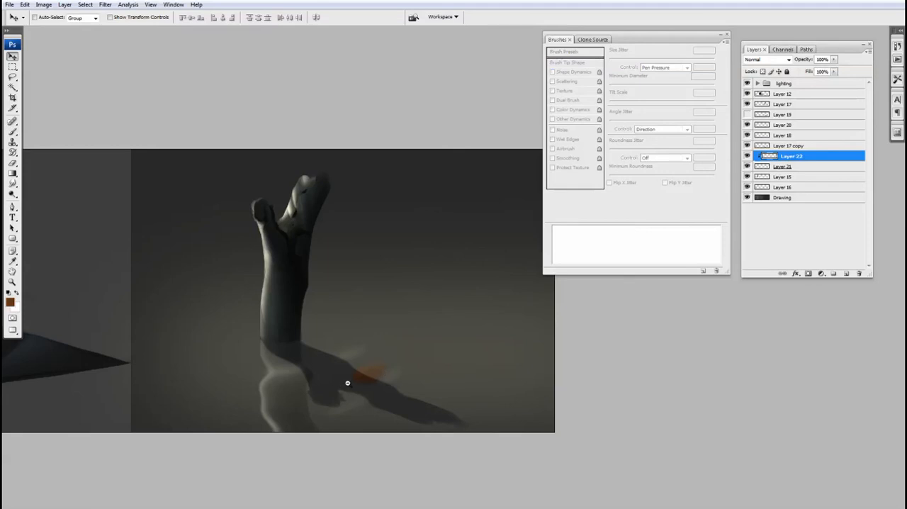
pyautogui.hotkey('ctrl', '-')
pyautogui.hotkey('ctrl', '-')
pyautogui.moveTo(444, 375); pyautogui.dragTo(263, 457)
pyautogui.moveTo(385, 371); pyautogui.dragTo(444, 395)
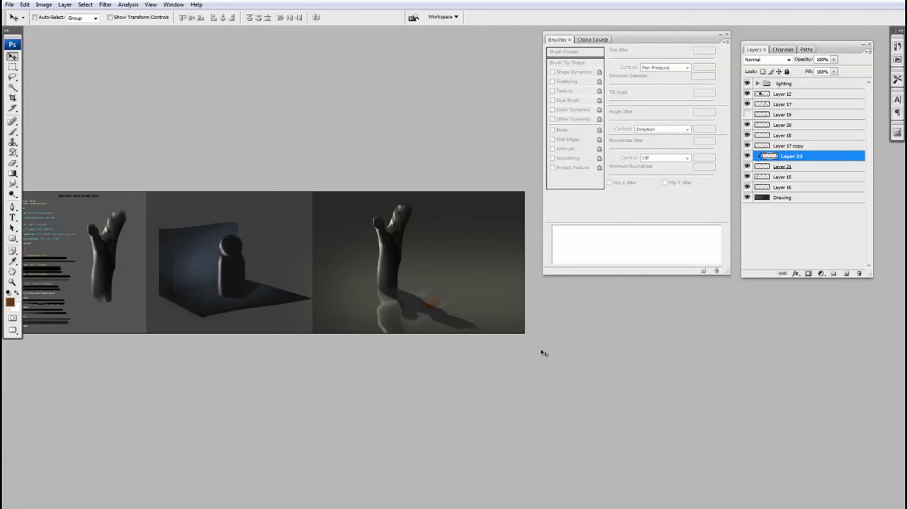
pyautogui.moveTo(410, 291); pyautogui.dragTo(466, 348)
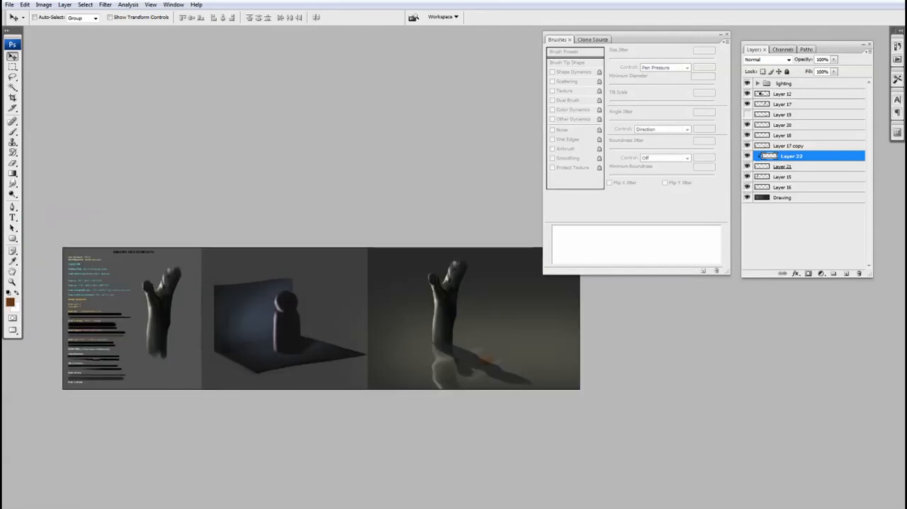